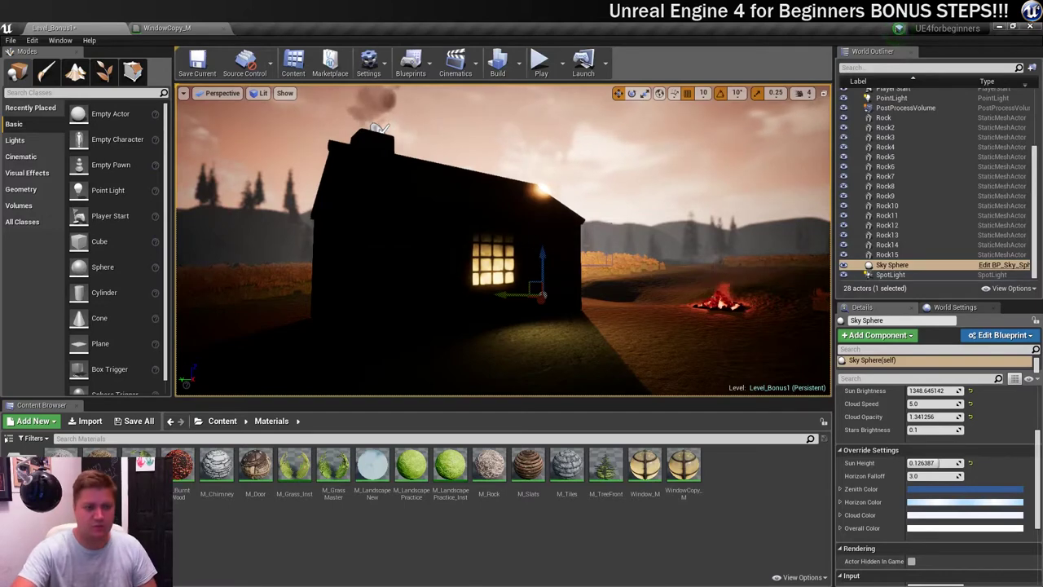
- Select the cabin and replace its Element 2 material with Window_M
scroll(531, 235, "up", 2)
scroll(499, 263, "up", 6)
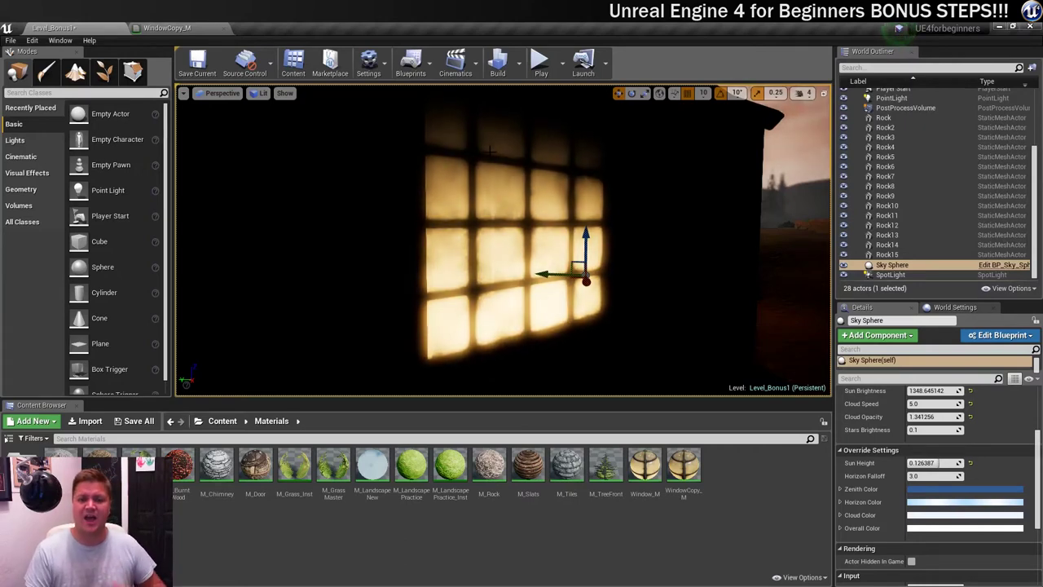
left_click(708, 351)
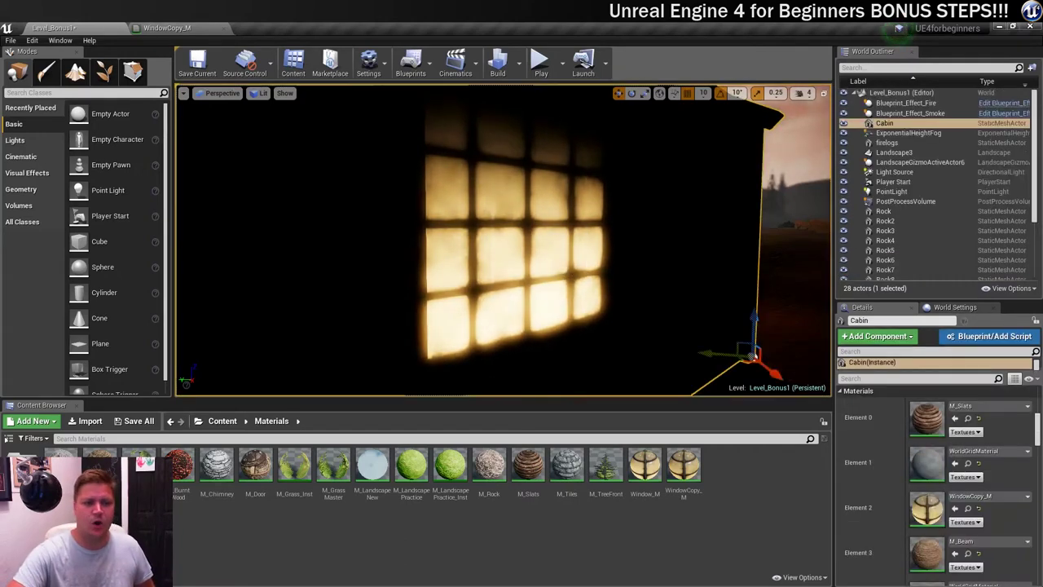
left_click_drag(643, 473, 954, 510)
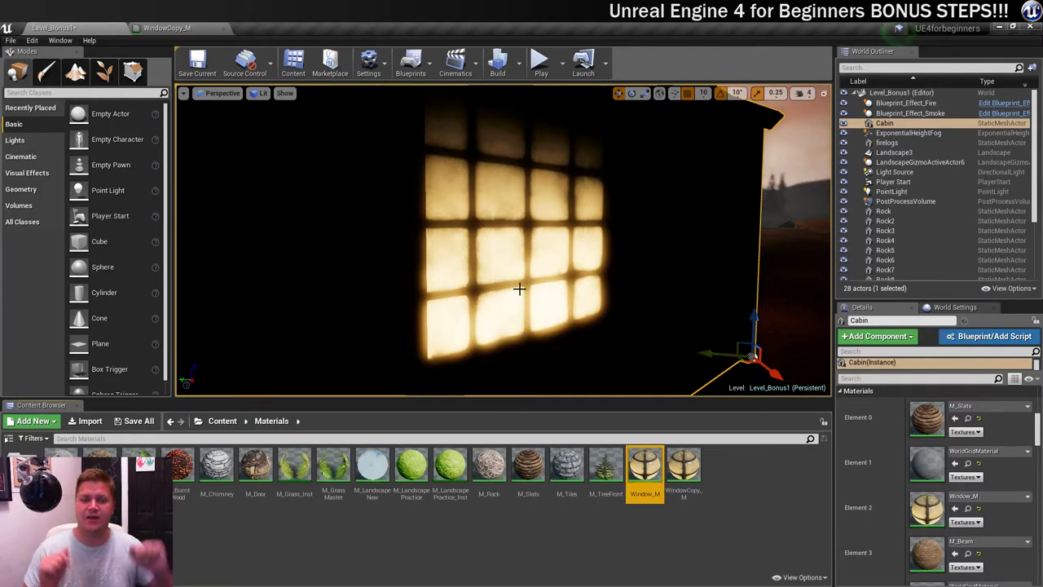
- Close the WindowCopy_M material editor and open the Window_M material's graph for editing
left_click(196, 27)
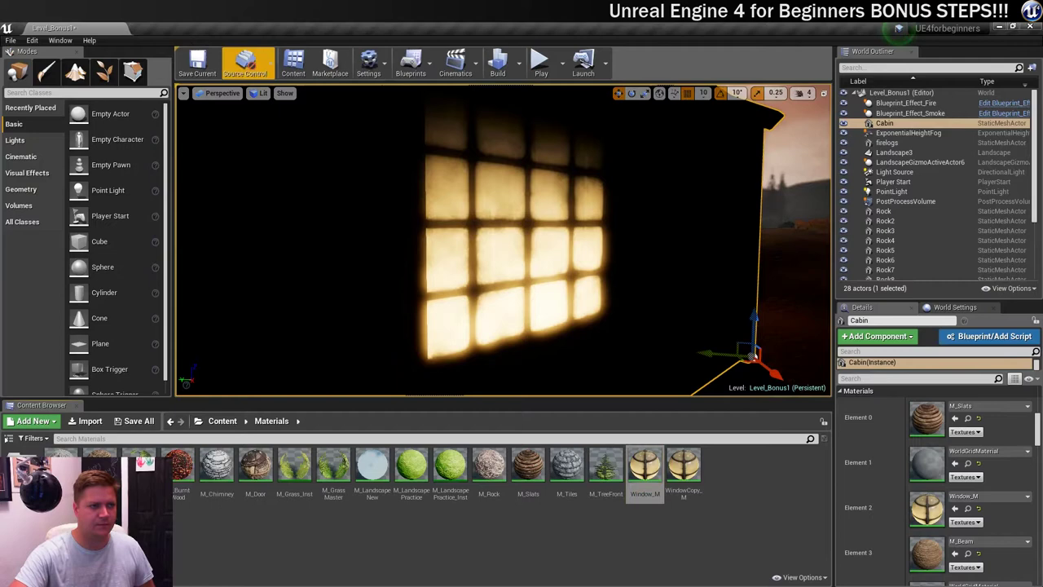
double_click(645, 466)
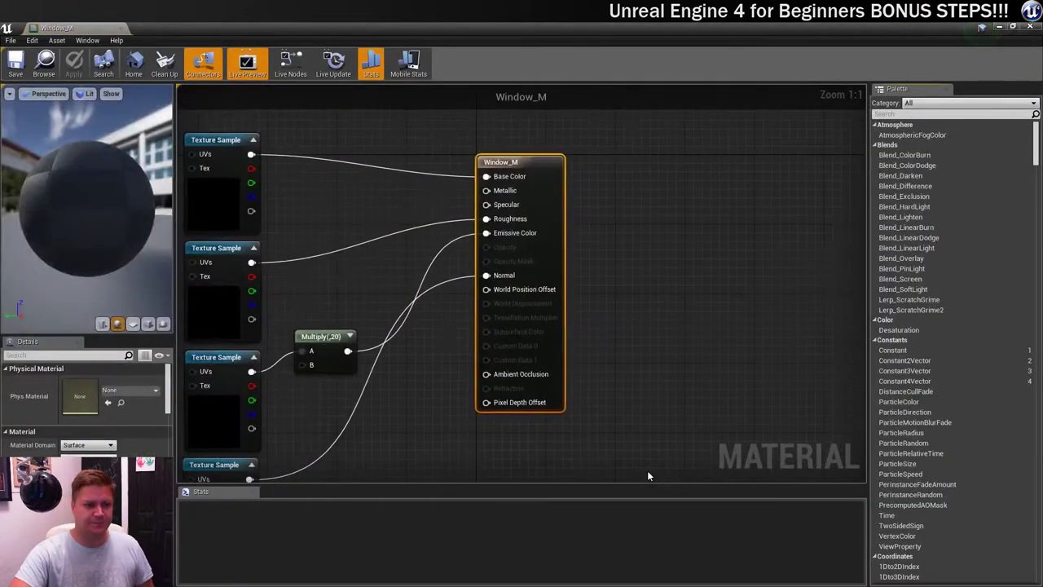
right_click_drag(431, 290, 652, 245)
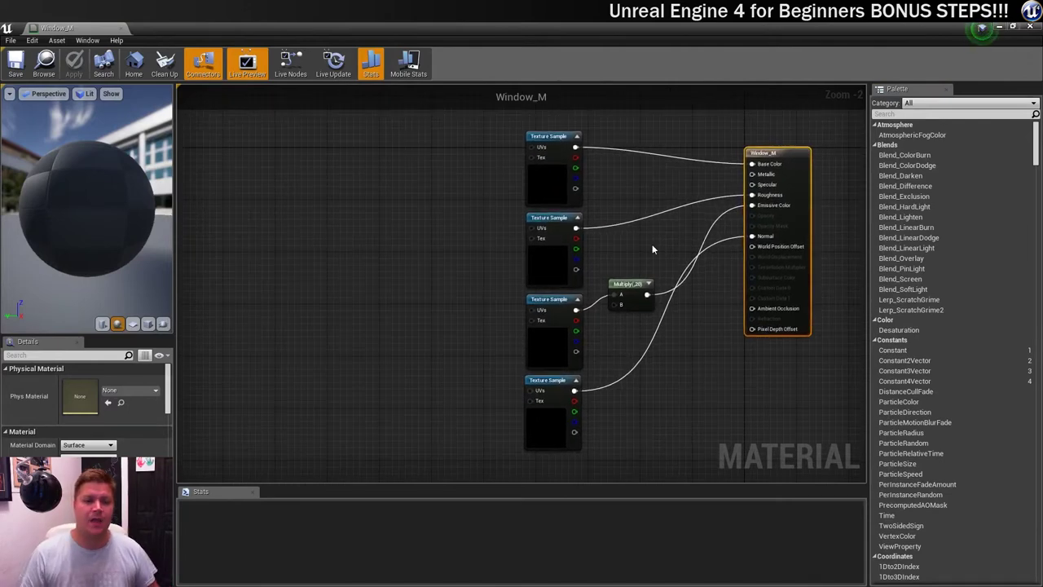
- Move the emissive Texture Sample and its Multiply(,20) node well away from the other texture nodes to make room
left_click(627, 285)
left_click(559, 301, "shift")
left_click_drag(559, 300, 425, 298)
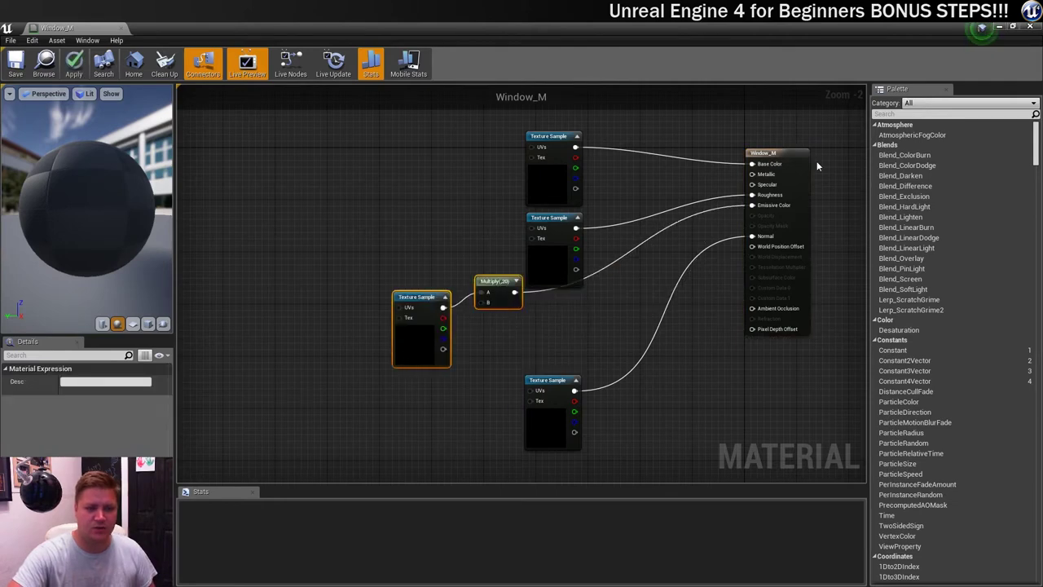
left_click_drag(493, 324, 428, 330)
right_click_drag(407, 365, 648, 331)
left_click_drag(597, 269, 441, 271)
mouse_move(512, 262)
left_mouse_down()
mouse_move(515, 271)
mouse_move(501, 260)
mouse_move(494, 273)
left_mouse_up()
left_click(501, 259)
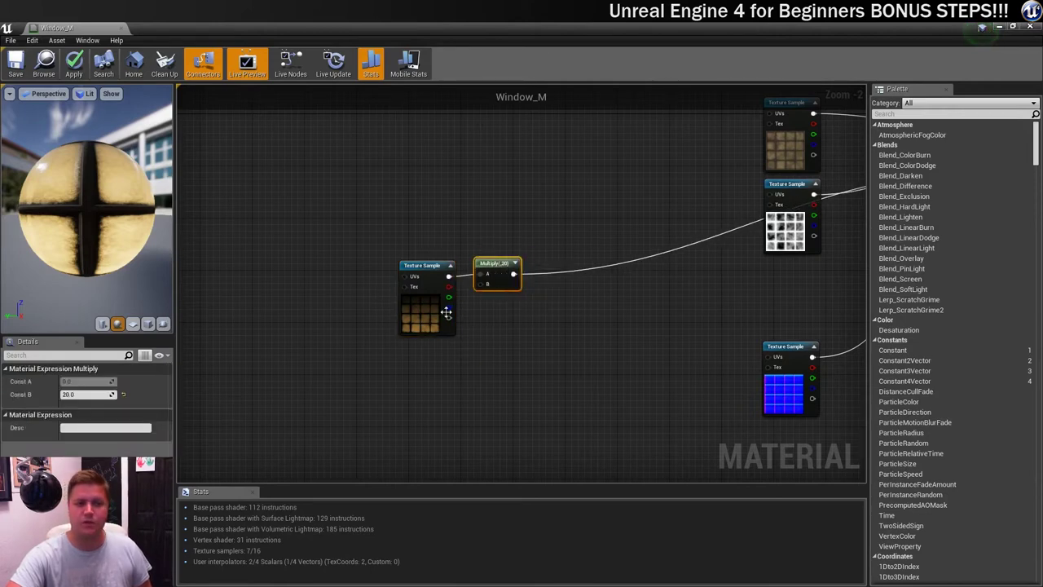
- Add a second Multiply node beside Multiply(,20) and feed the Multiply(,20) output into its A input
right_click(569, 320)
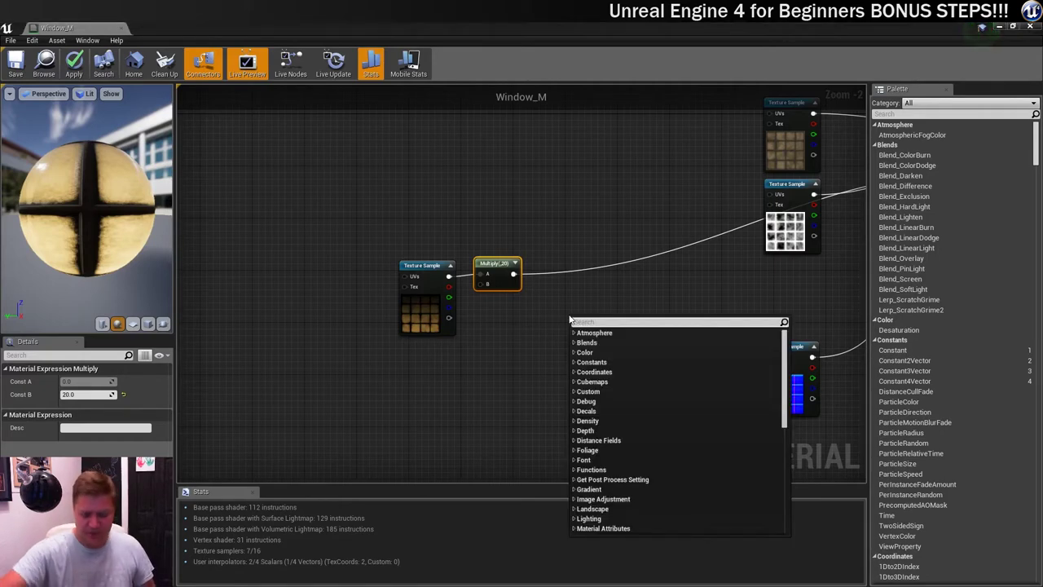
type("Multipl")
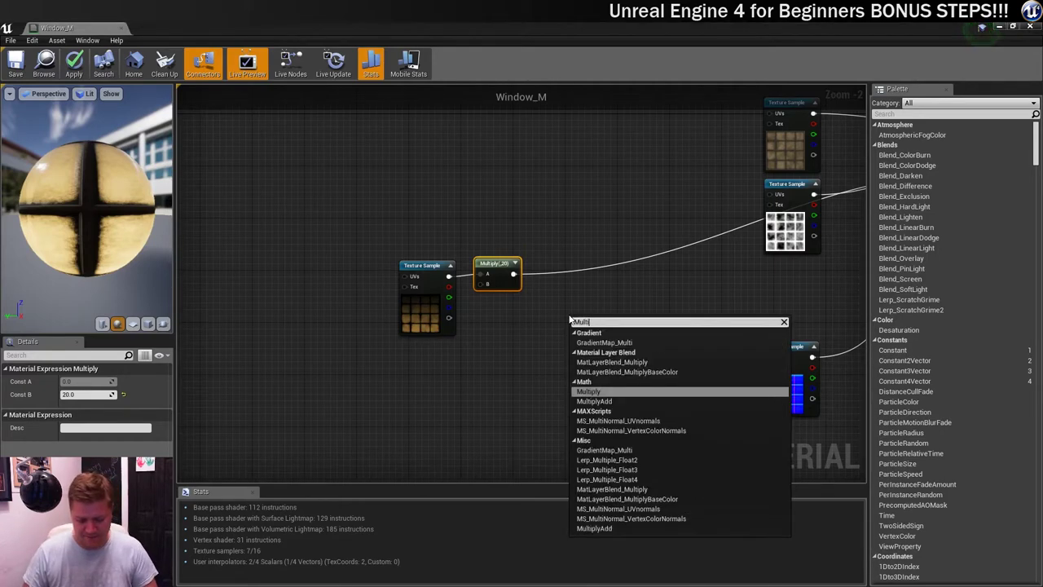
left_click(588, 372)
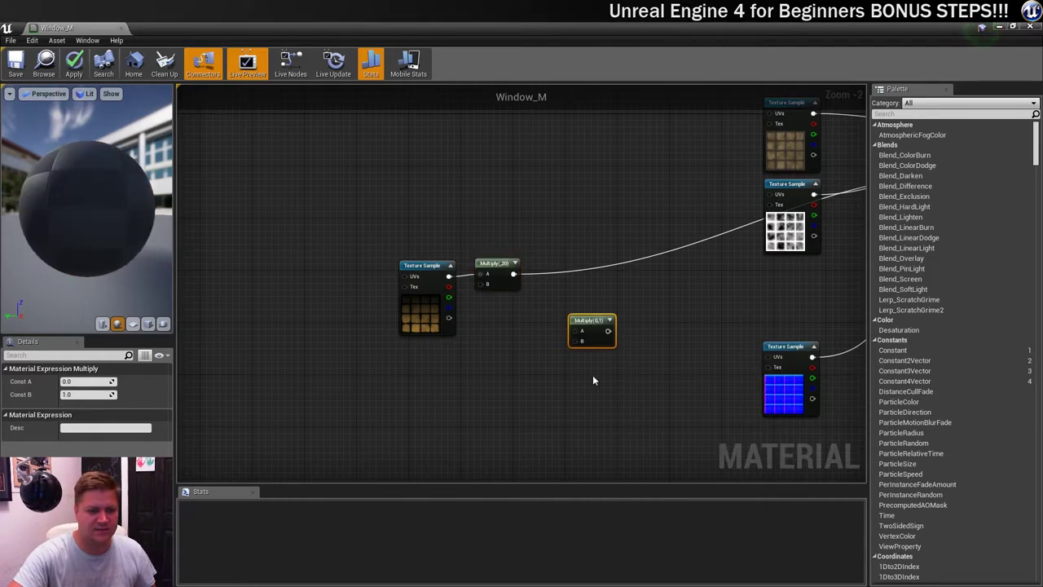
left_click_drag(603, 317, 544, 313)
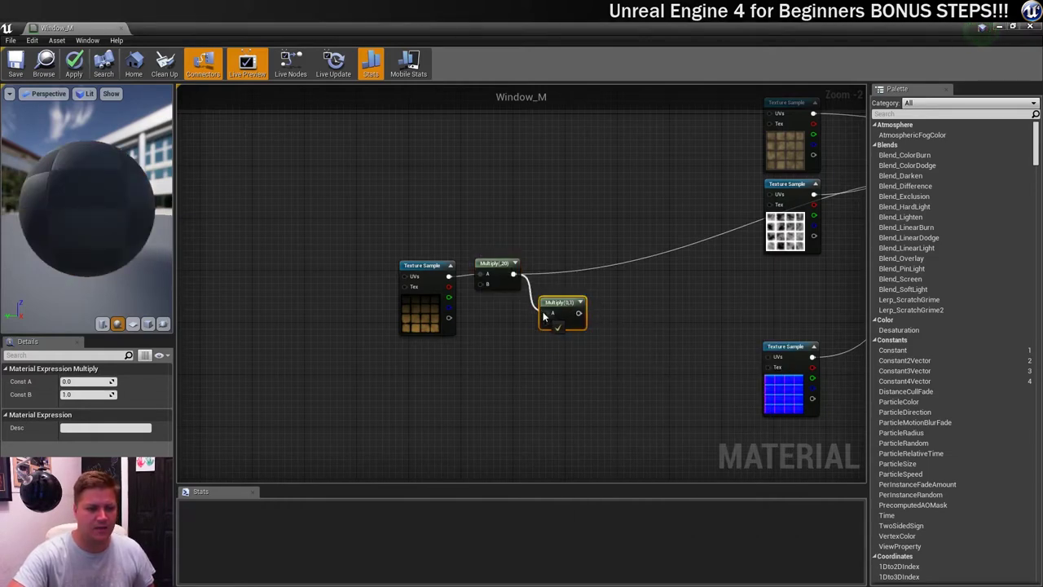
right_click_drag(665, 318, 619, 269)
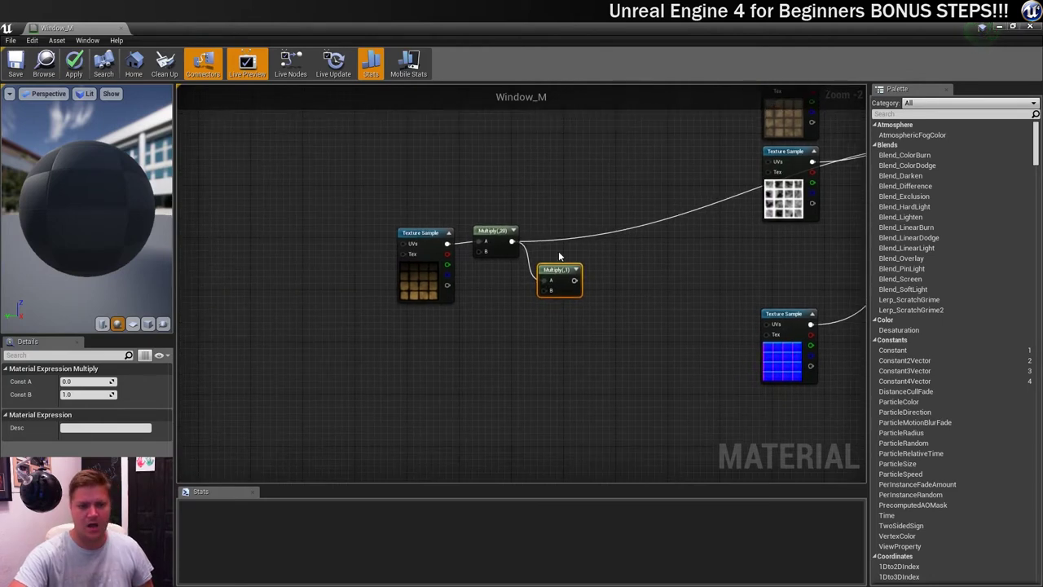
- Add a TextureSample node connected to the new Multiply's B input and place it below the emissive texture
right_click_drag(573, 347, 674, 319)
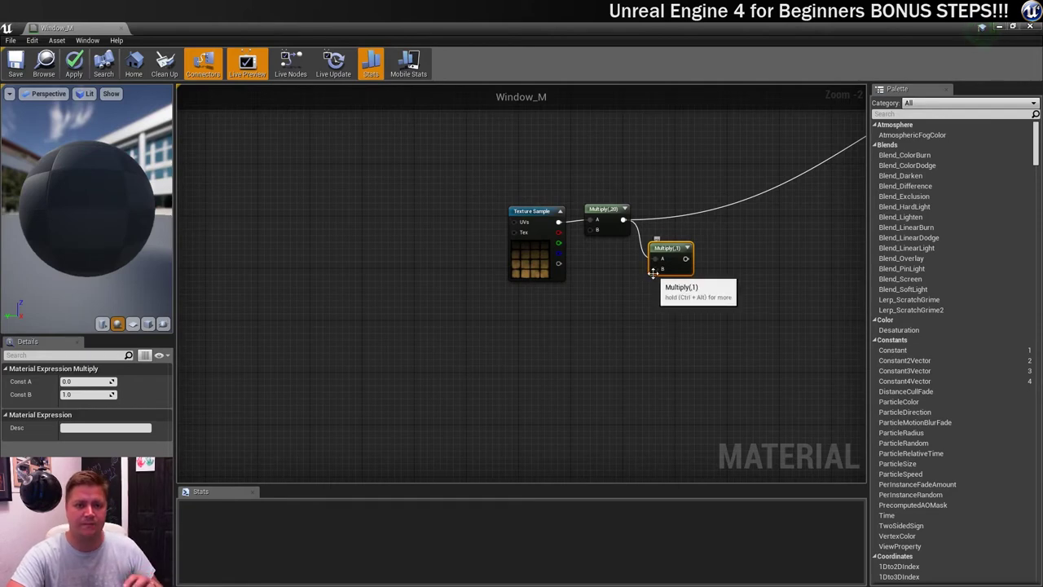
left_click_drag(655, 269, 581, 341)
type("texturesam")
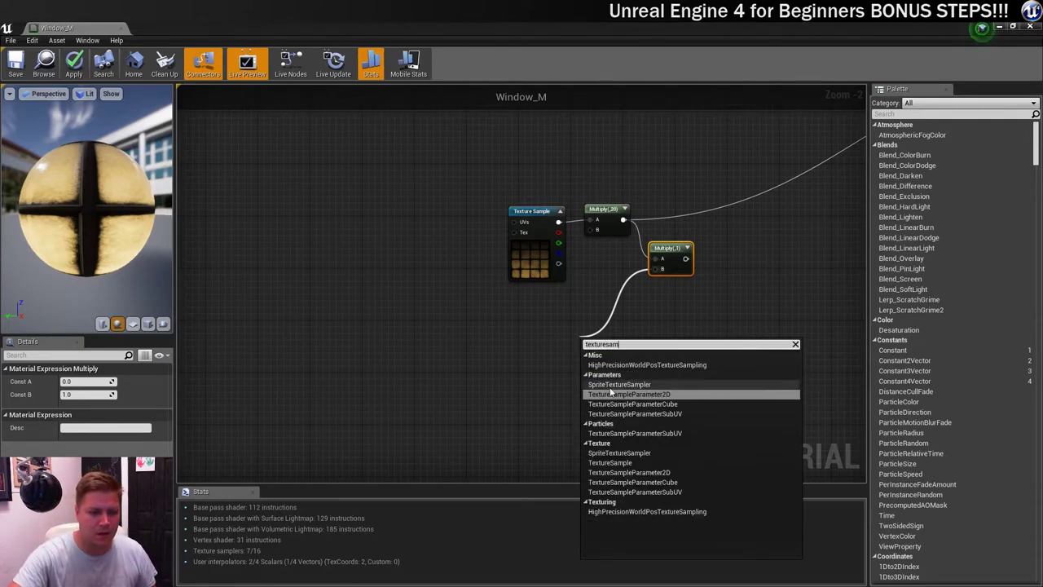
left_click(640, 463)
left_click_drag(599, 347, 531, 325)
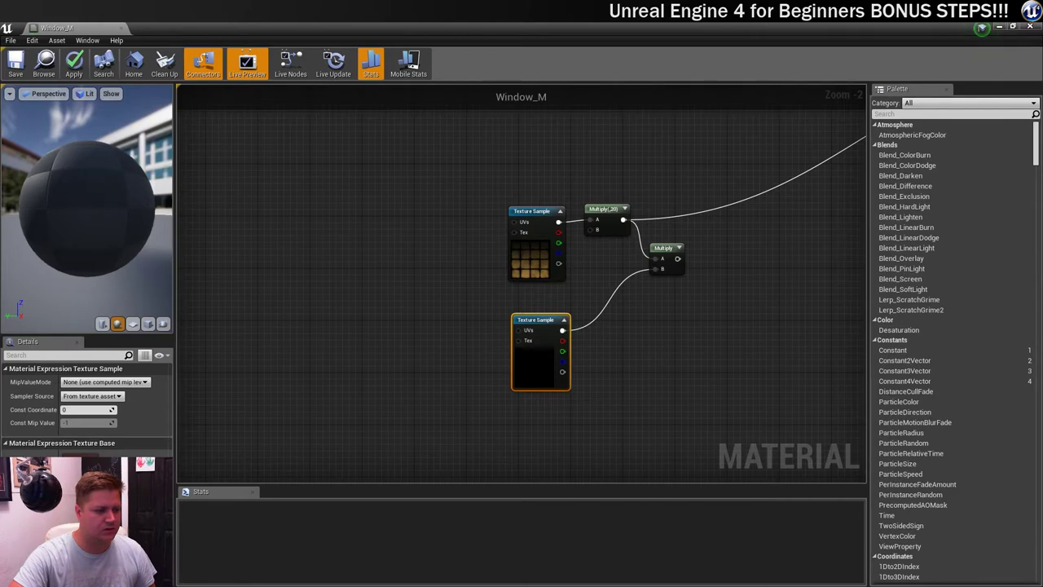
- Assign the BurntWood_N texture to the new Texture Sample node
left_click(134, 468)
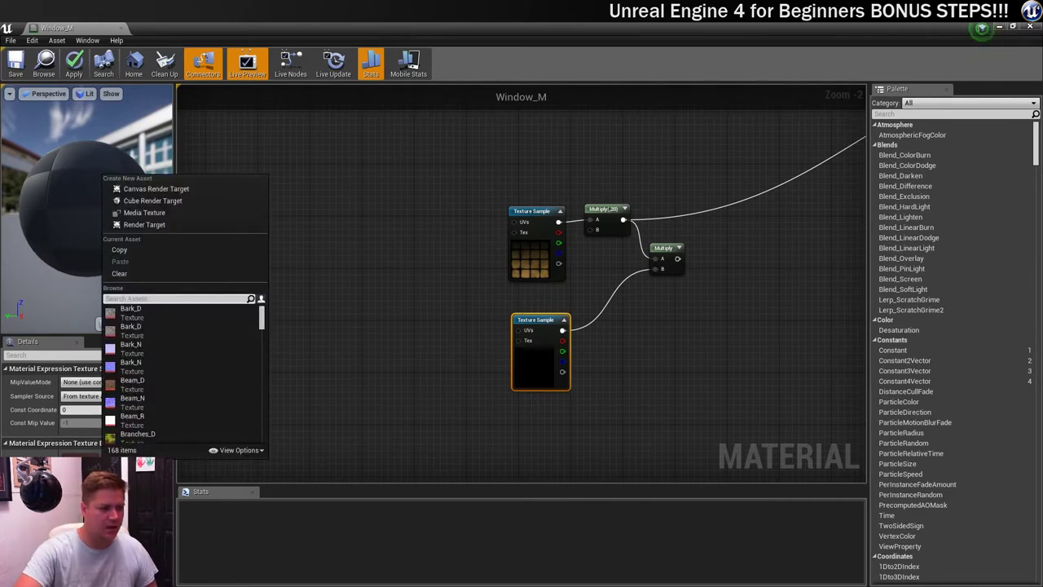
scroll(157, 423, "down", 3)
scroll(167, 416, "down", 1)
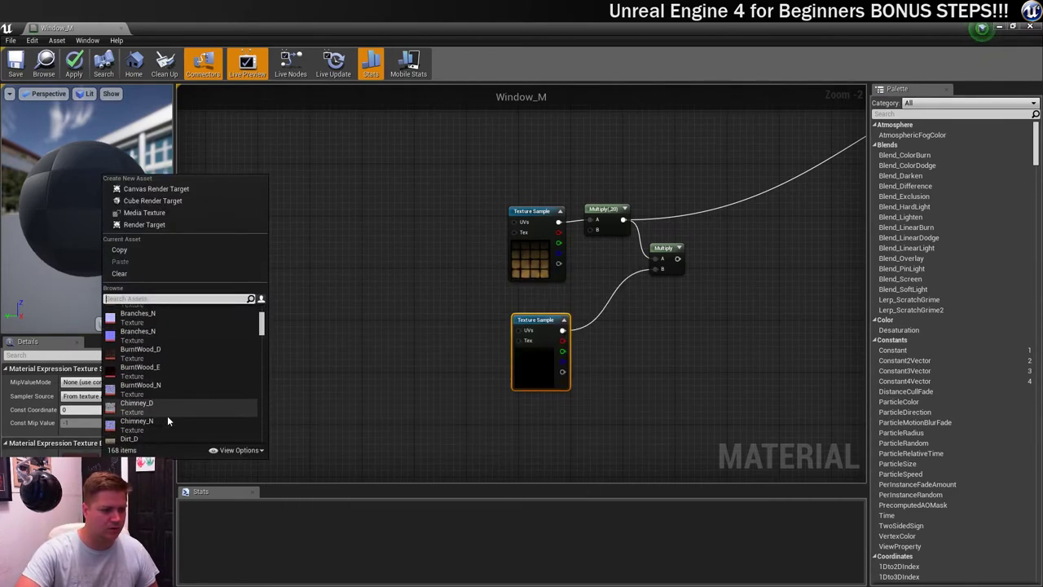
left_click(157, 389)
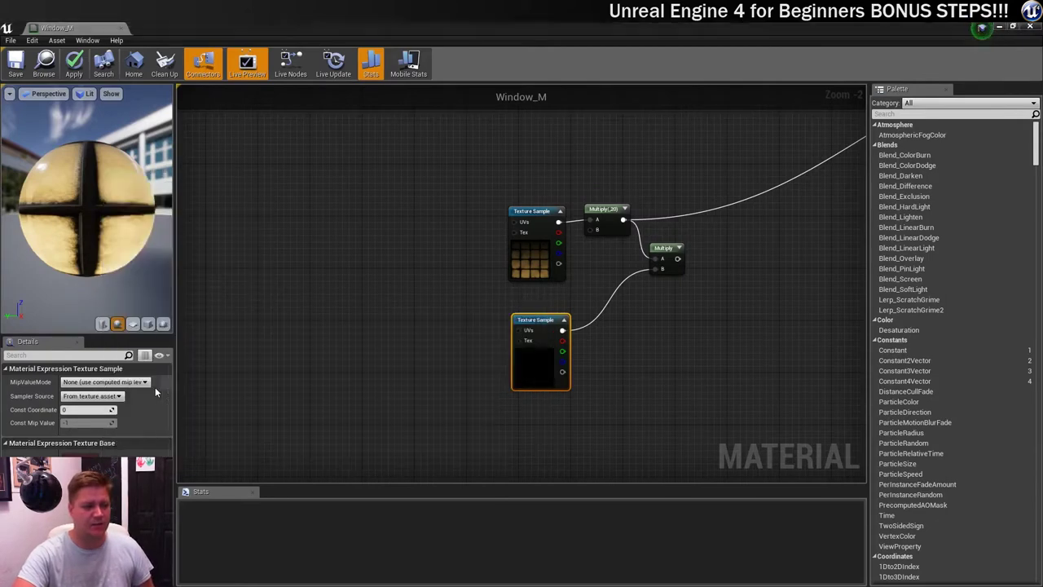
- Add a Panner node feeding the new Texture Sample's UVs and place it clear of that node
scroll(478, 359, "up", 2)
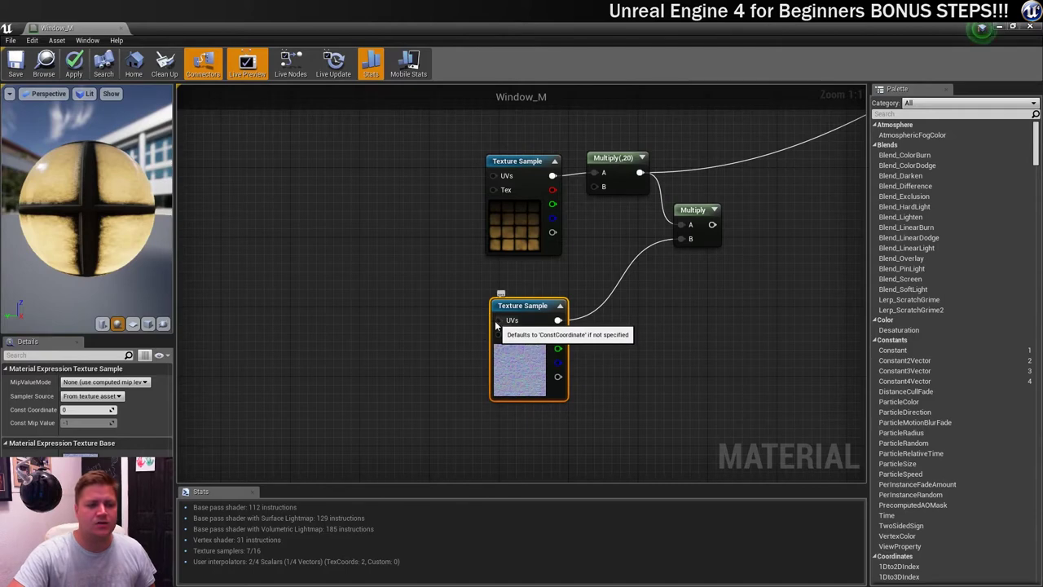
left_click_drag(497, 321, 442, 325)
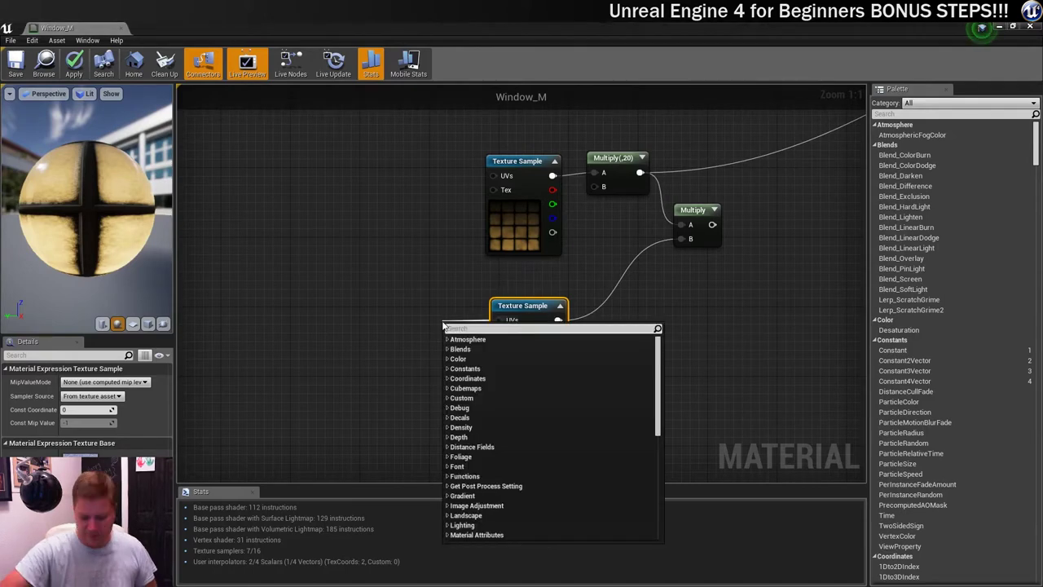
type("panner")
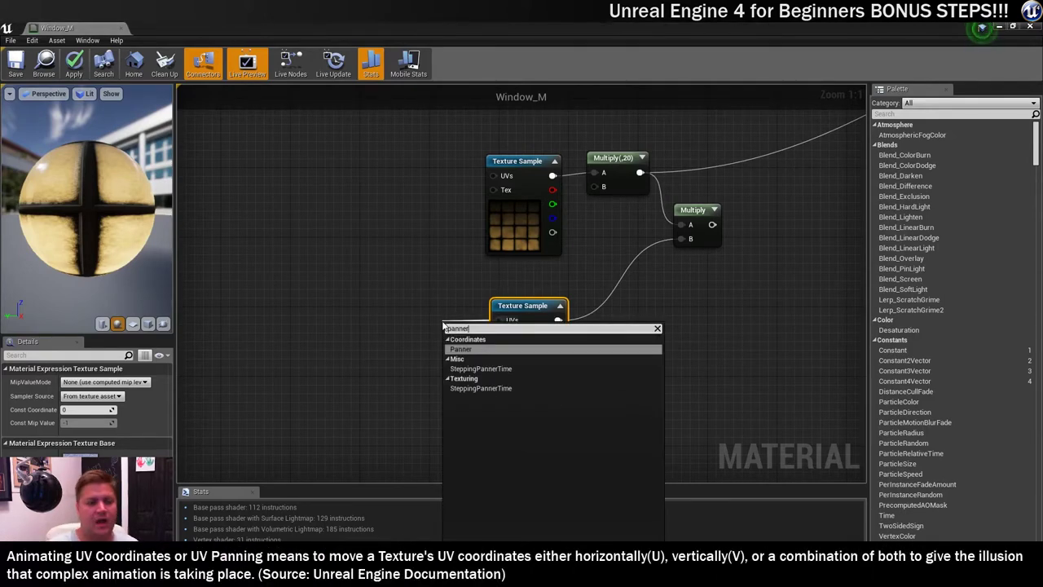
left_click(458, 348)
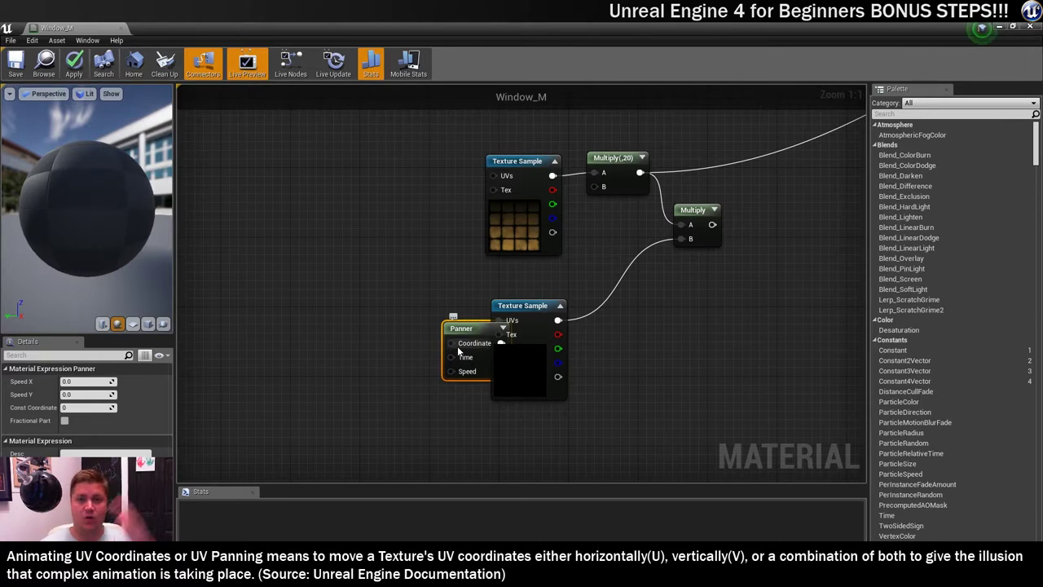
left_click_drag(466, 336, 383, 313)
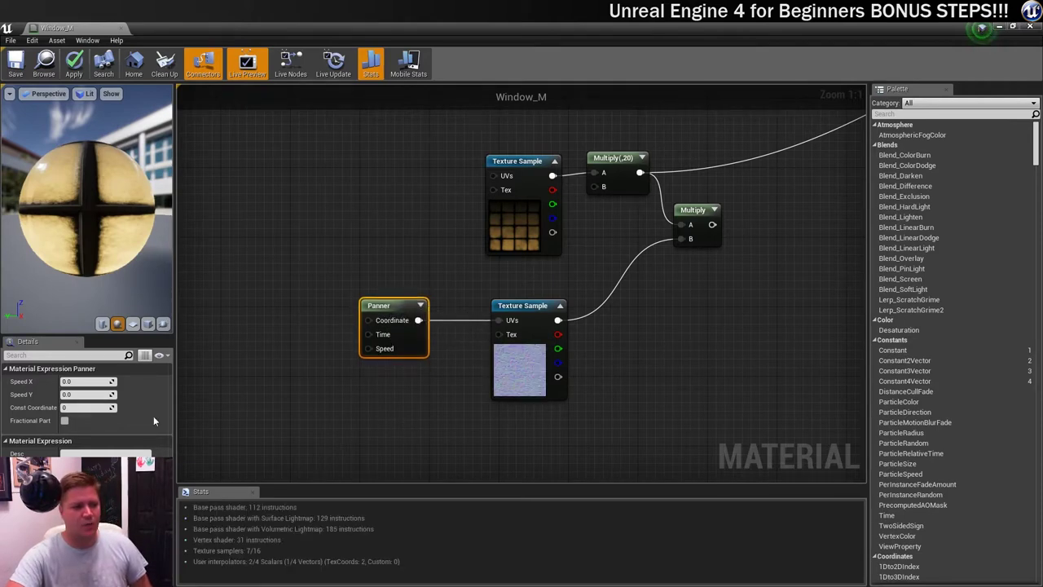
- Set the Panner's Speed X and Speed Y to 1, and enable Live Update and Live Nodes to preview the motion
left_click(91, 382)
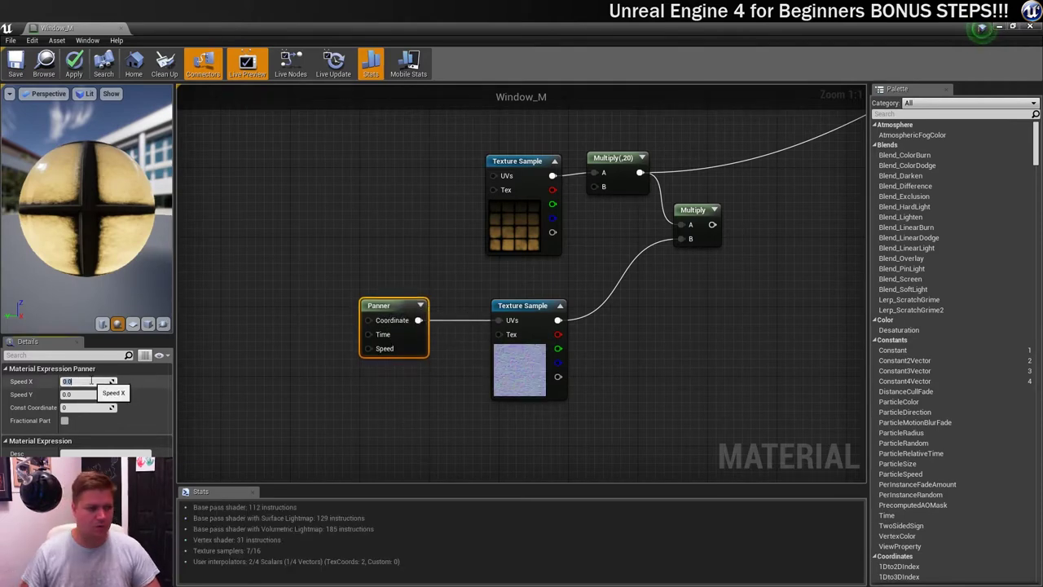
type("1")
key("Return")
left_click(79, 394)
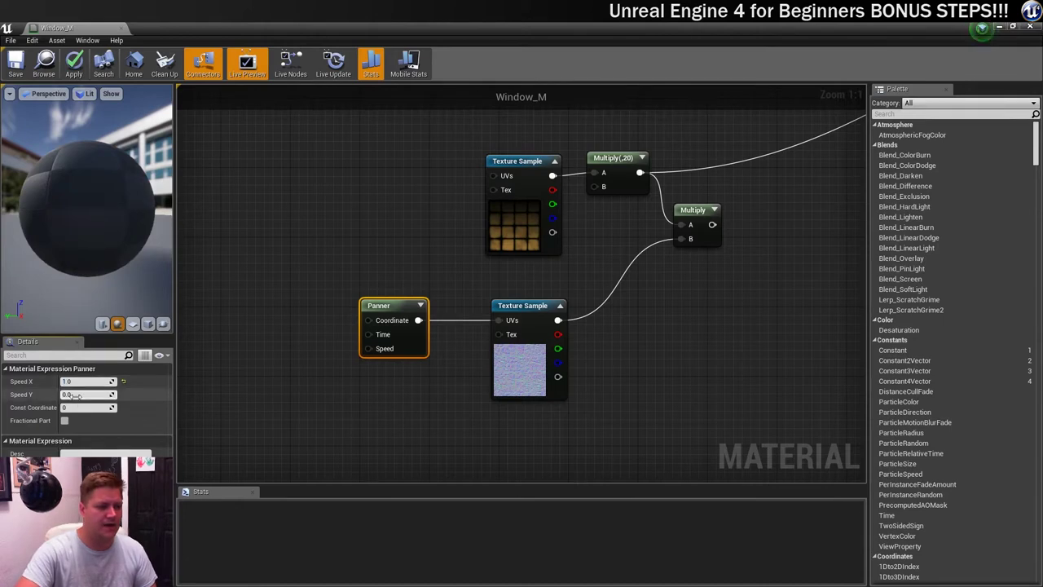
type("1")
key("Return")
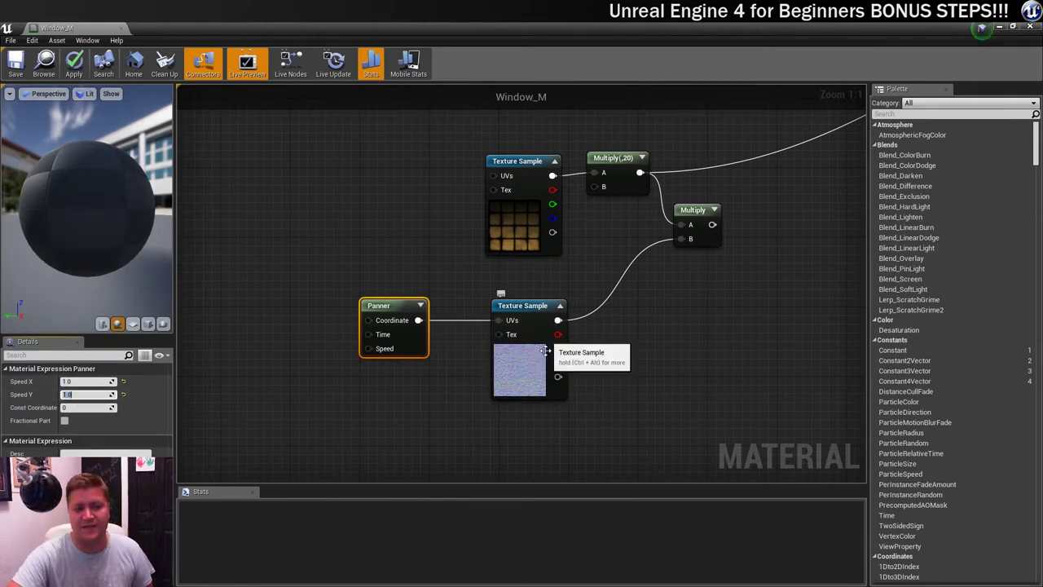
left_click(331, 65)
left_click(291, 63)
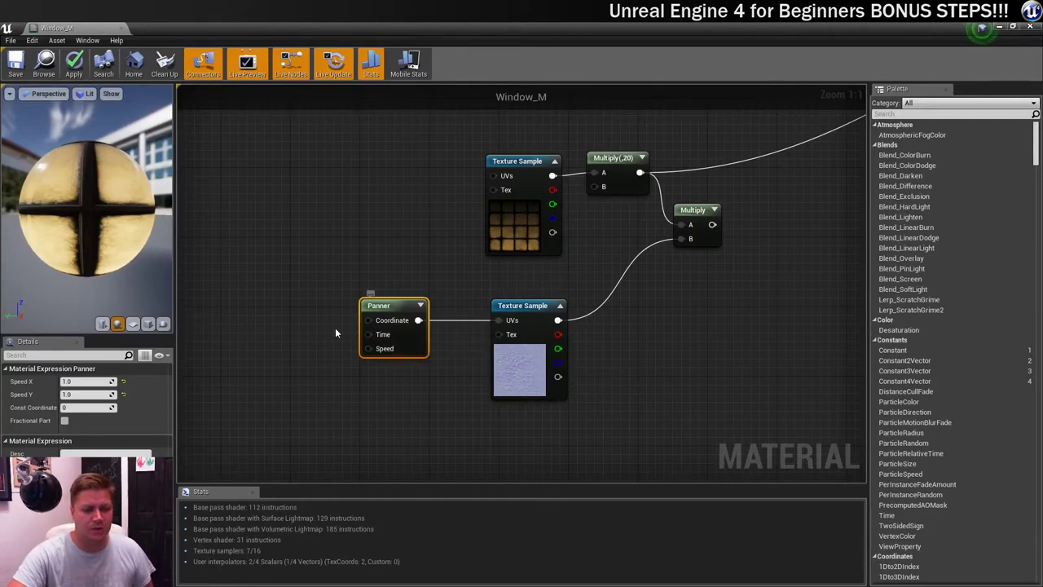
- Add a TextureCoordinate node connected to the Panner's Coordinate input and line it up in front of the Panner
right_click_drag(336, 333, 384, 326)
left_click_drag(457, 307, 361, 323)
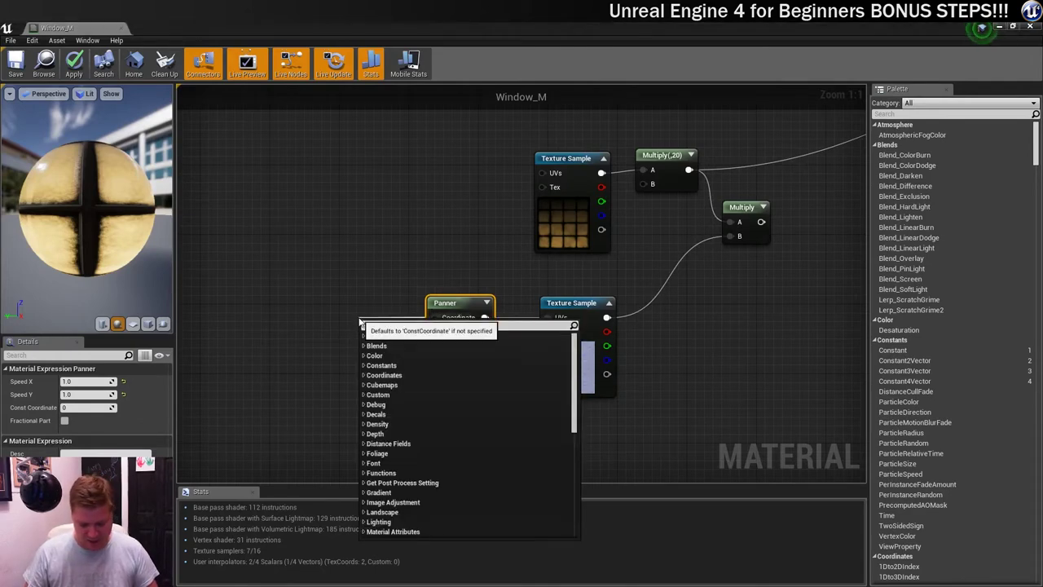
type("texcoord")
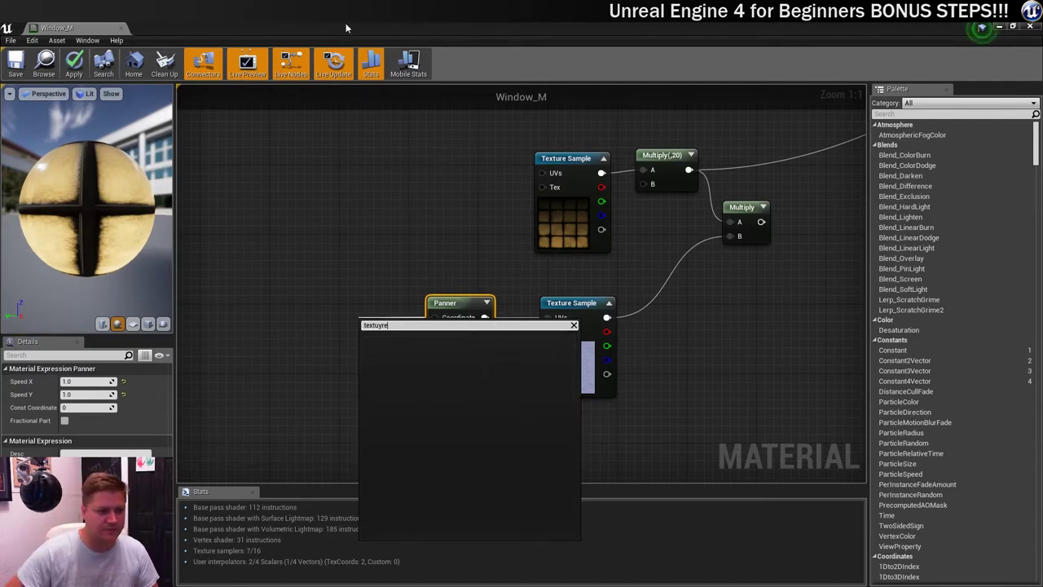
key("BackSpace")
key("BackSpace")
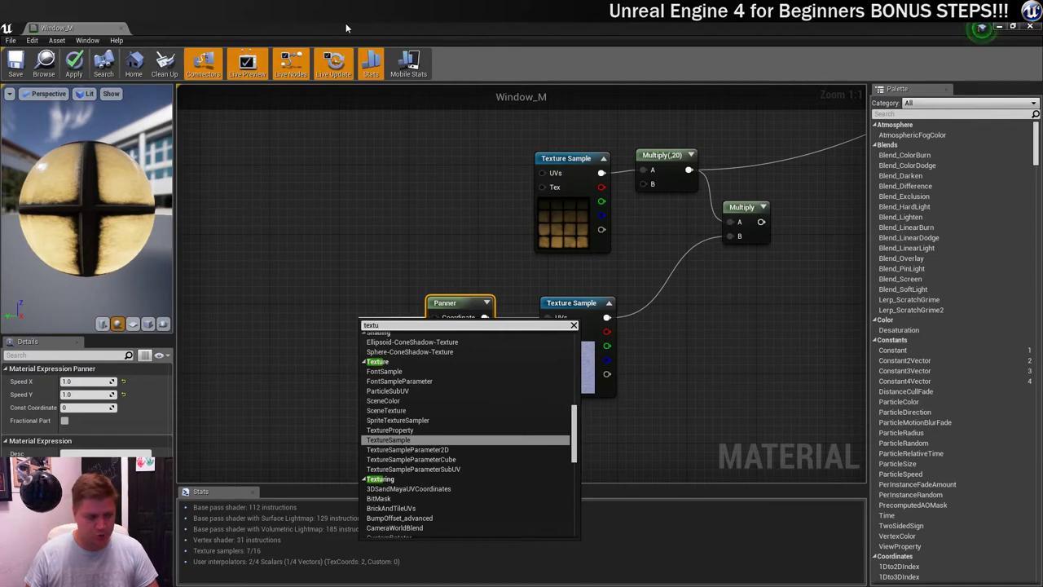
type("reco")
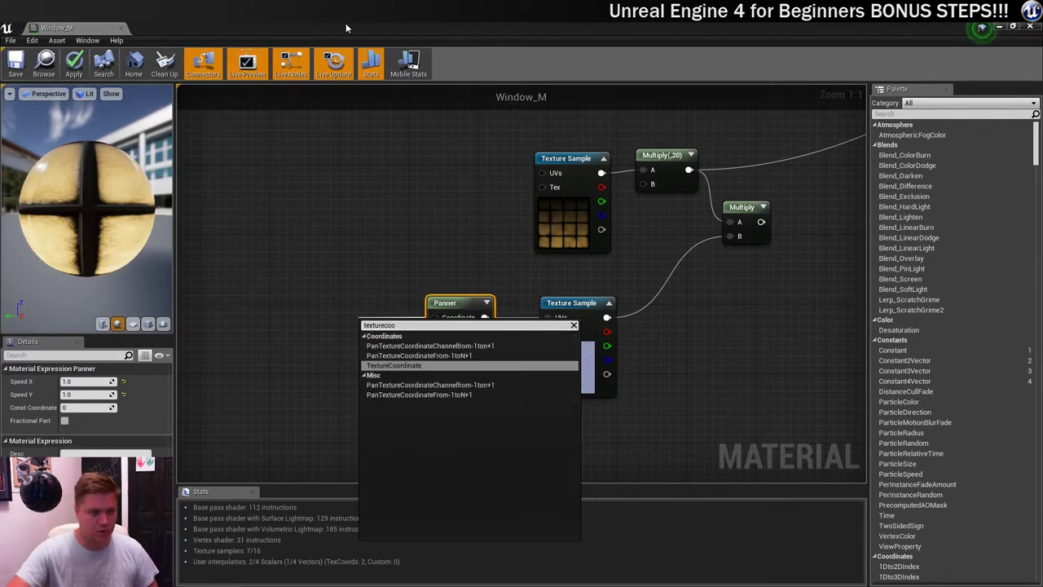
type("o")
left_click(418, 365)
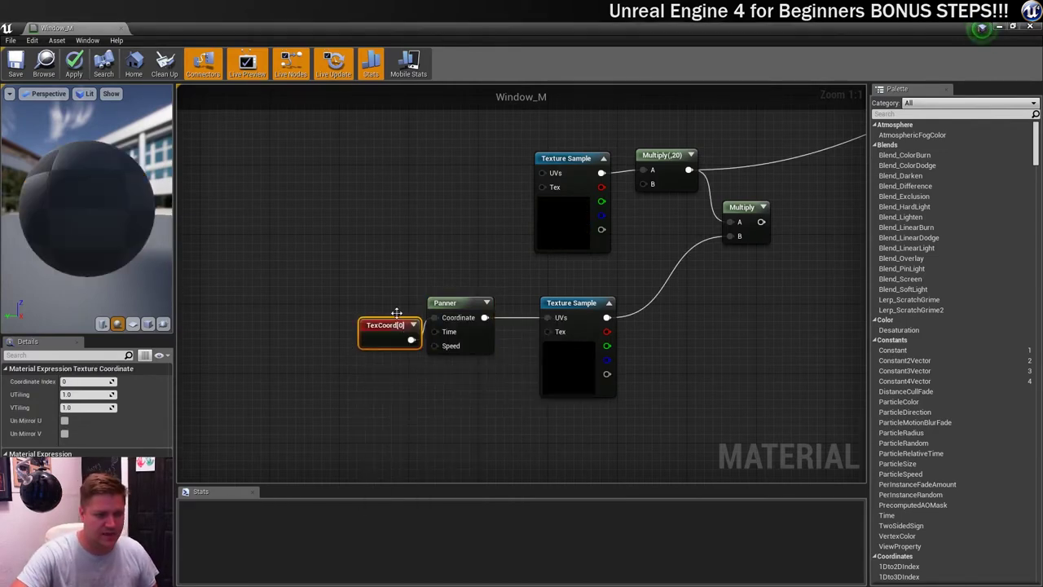
left_click_drag(407, 335, 379, 314)
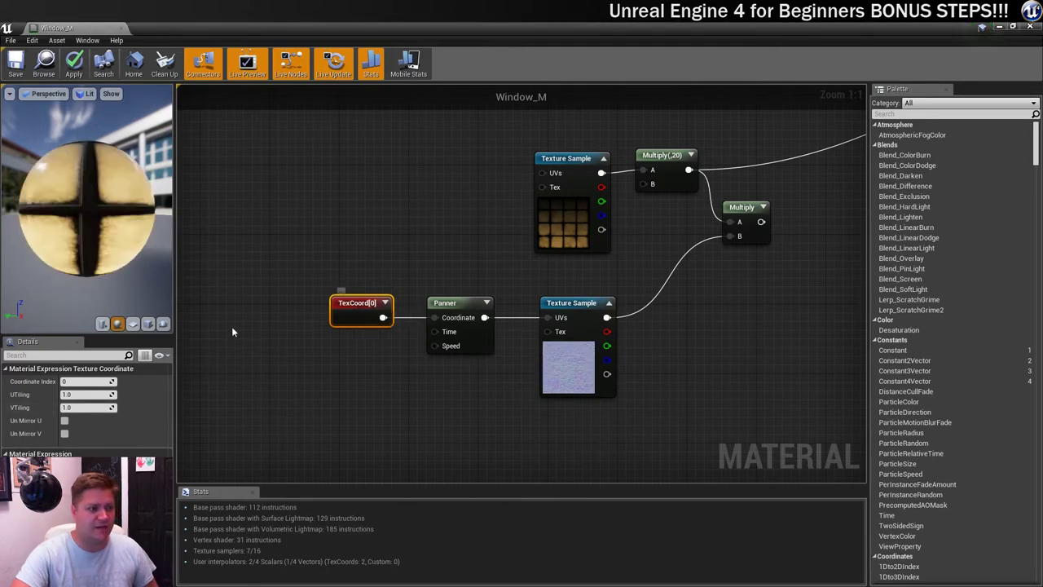
- Set the TextureCoordinate node's UTiling and VTiling to 0.0001
left_click(102, 394)
type("8")
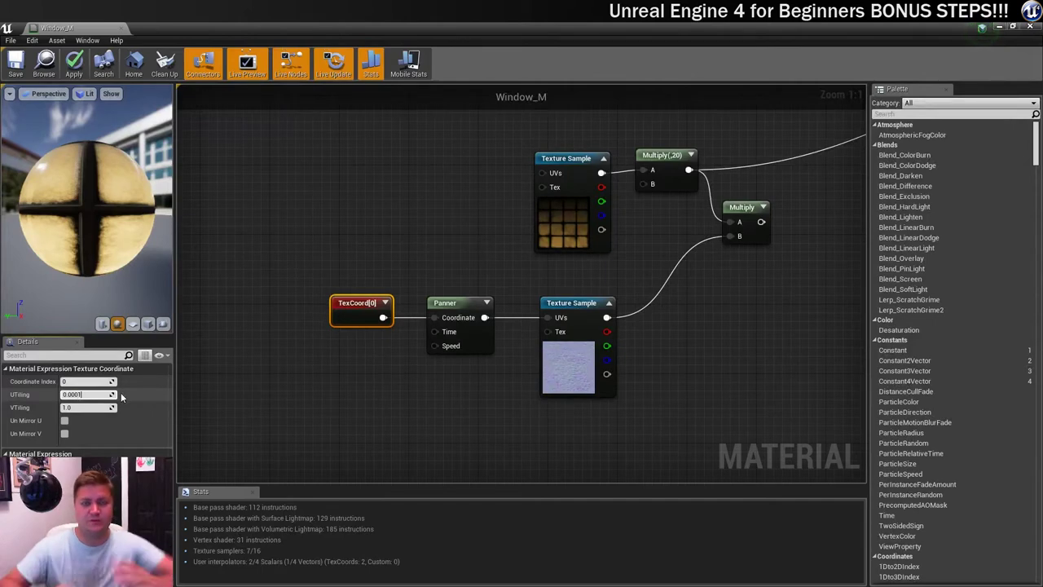
key("Return")
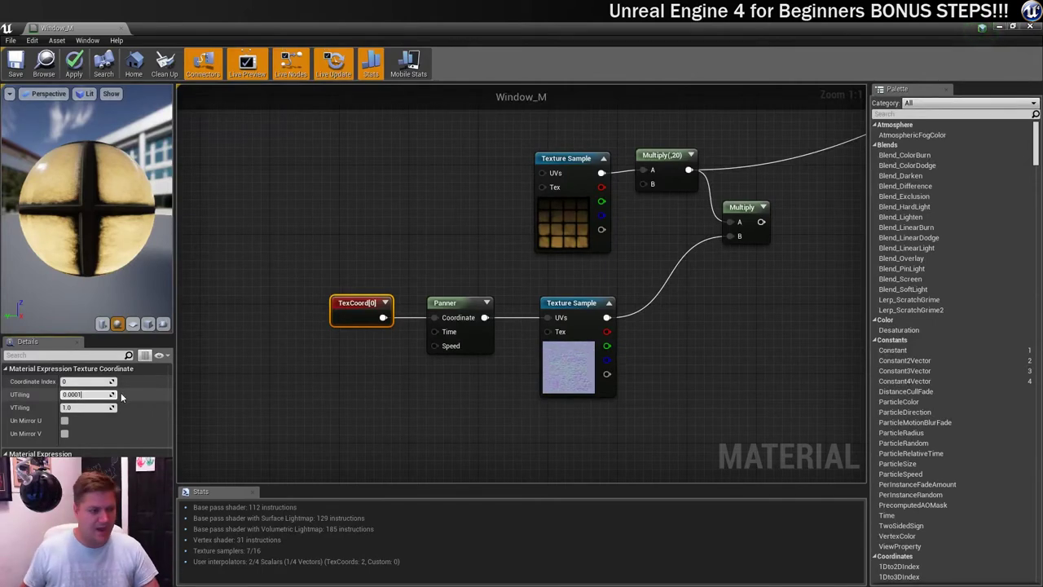
key("Tab")
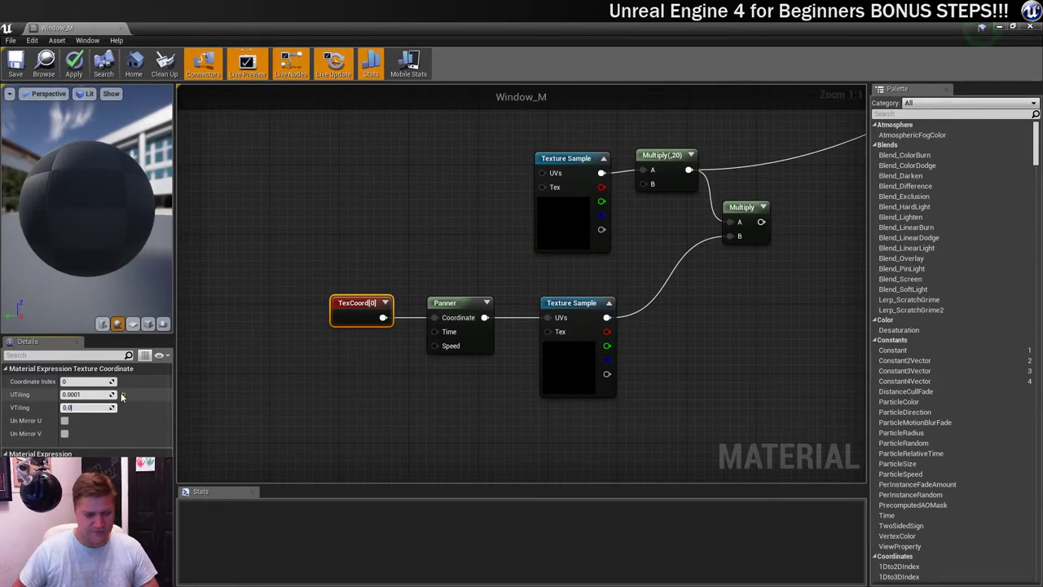
key("Return")
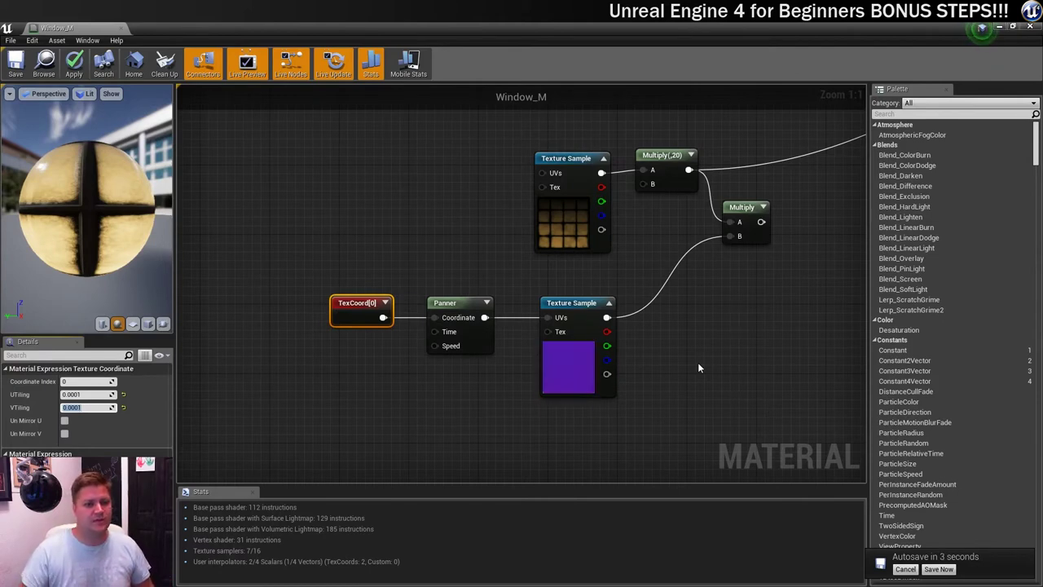
- Set the Panner node's Speed X and Speed Y to 0.007
left_click(451, 308)
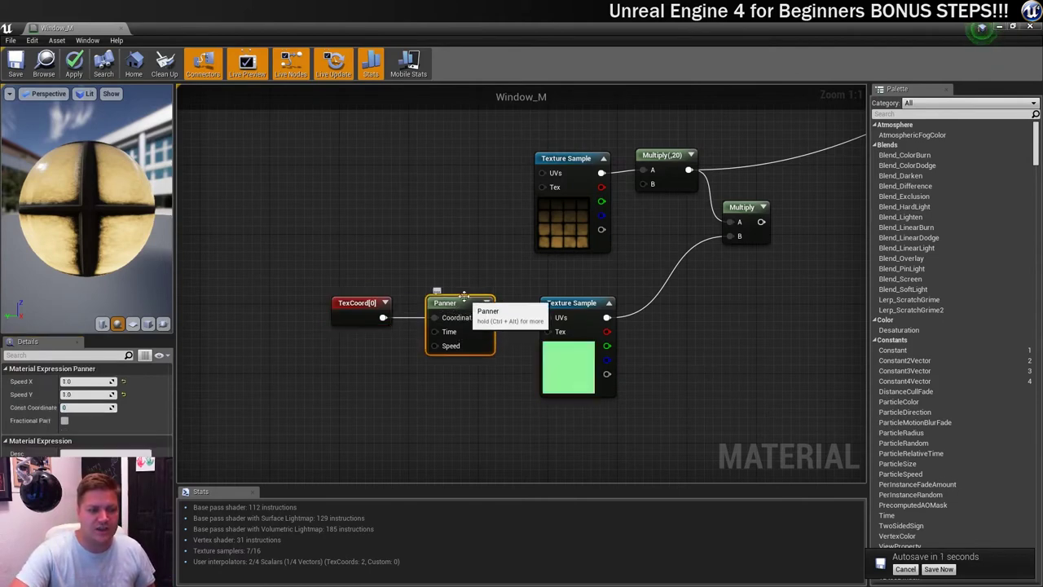
left_click(83, 382)
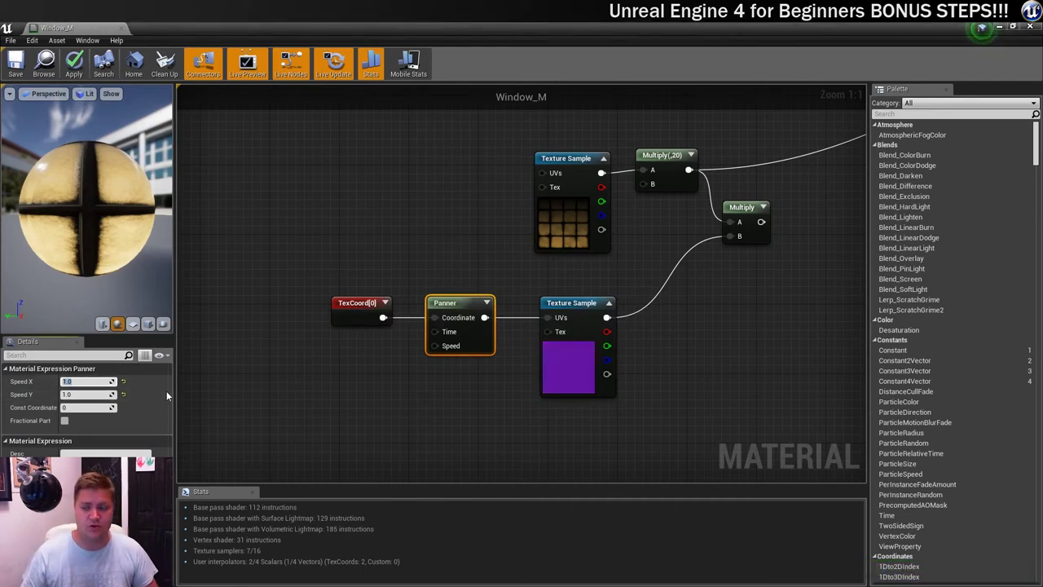
type("0")
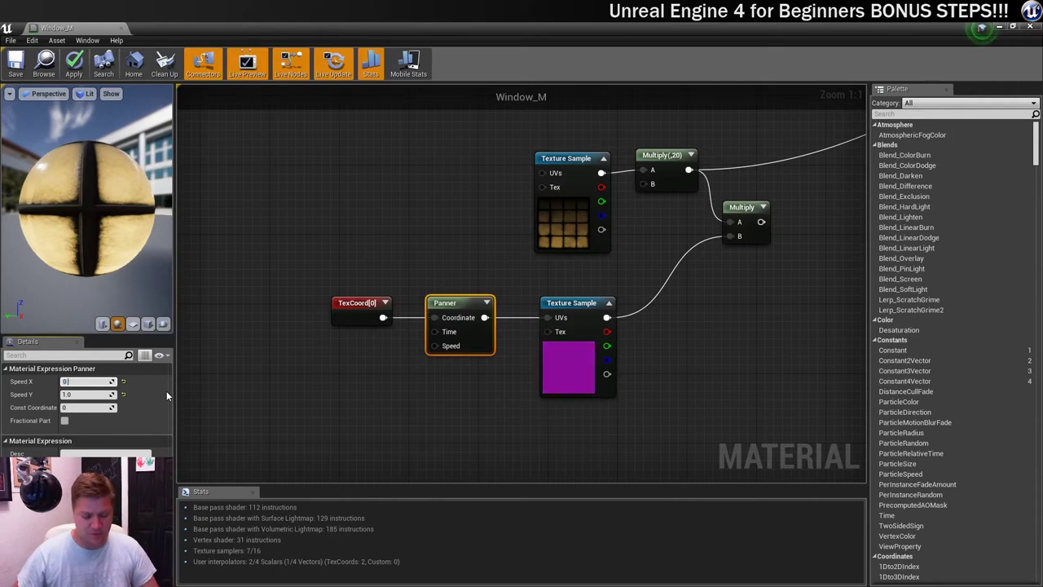
type(".00")
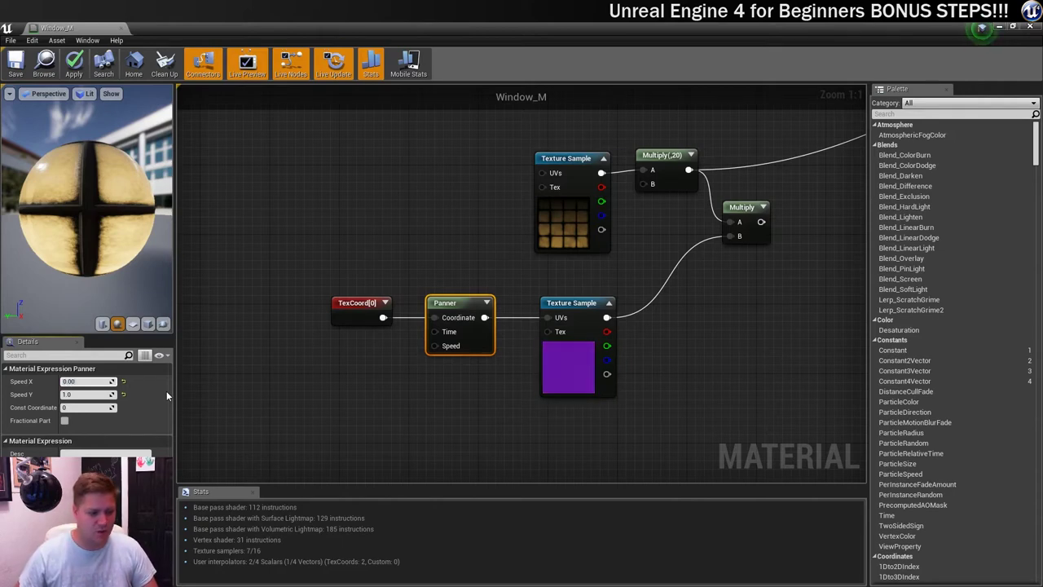
type("1")
key("Tab")
type("0.001")
key("Return")
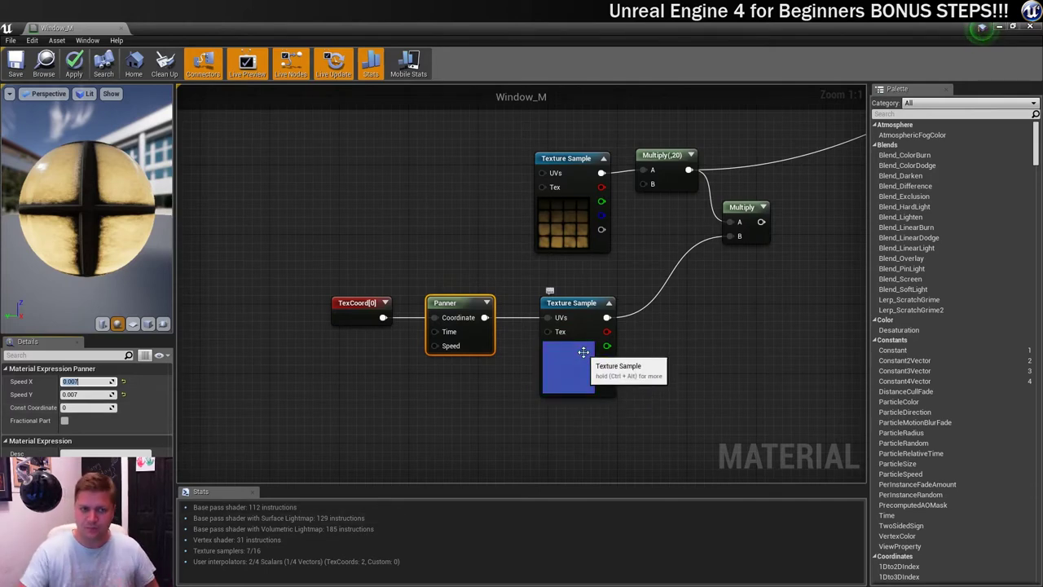
- Preview the unconnected Multiply node and feed its B input from the lower Texture Sample's blue channel instead of the full color
right_click_drag(786, 350, 687, 391)
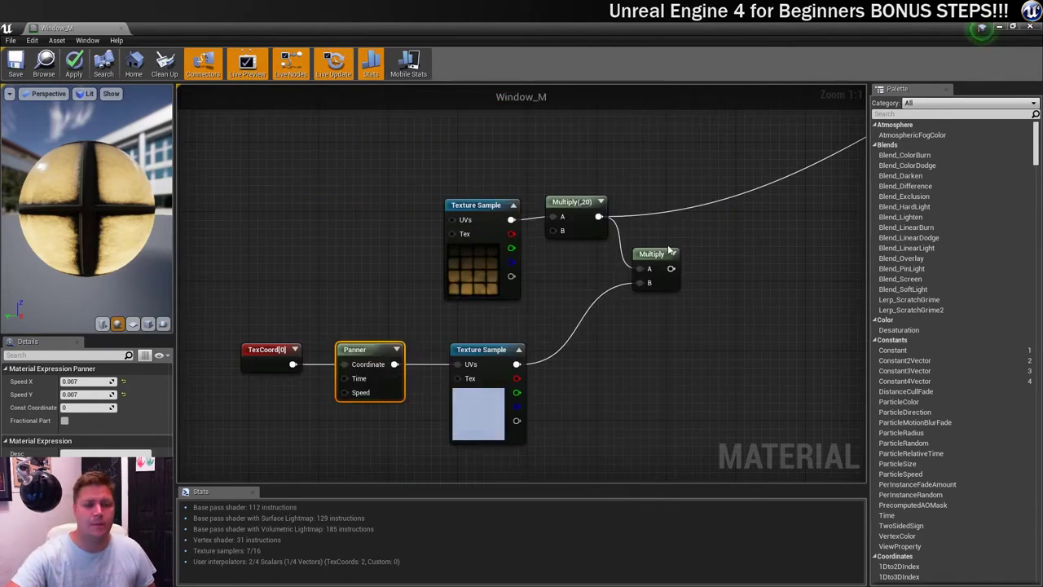
right_click(642, 259)
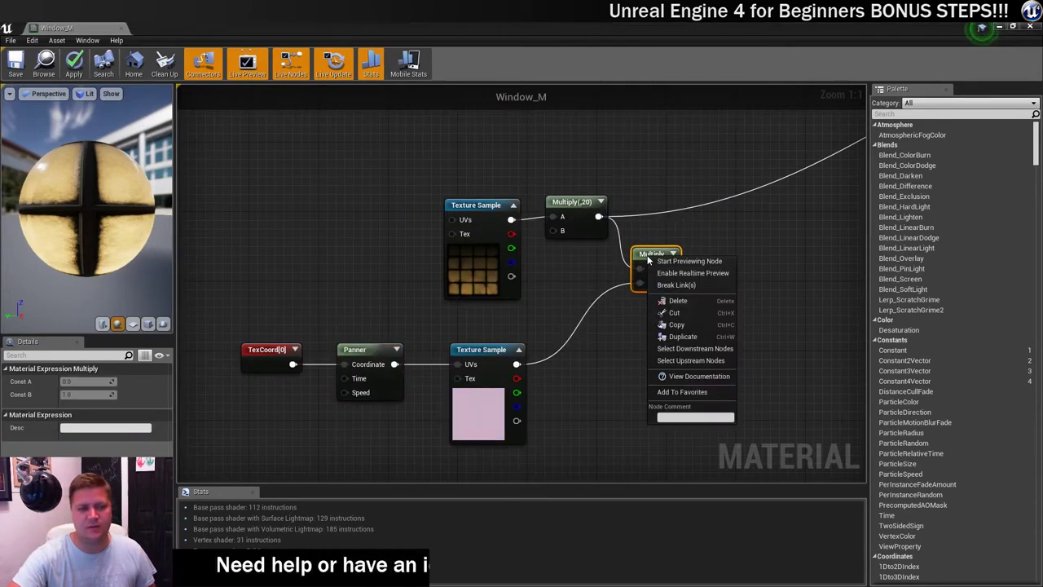
left_click(670, 264)
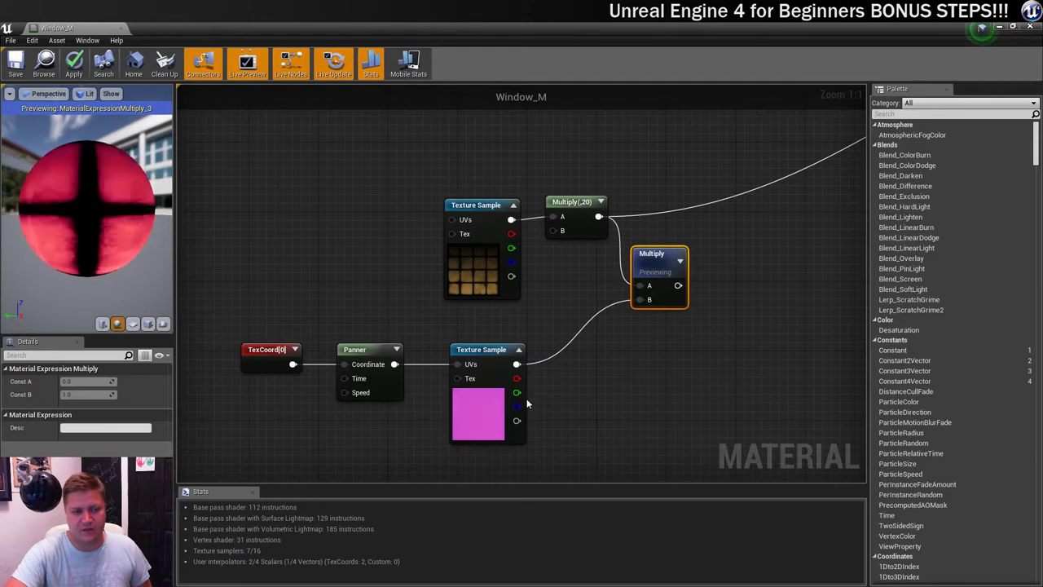
left_click_drag(517, 392, 642, 299)
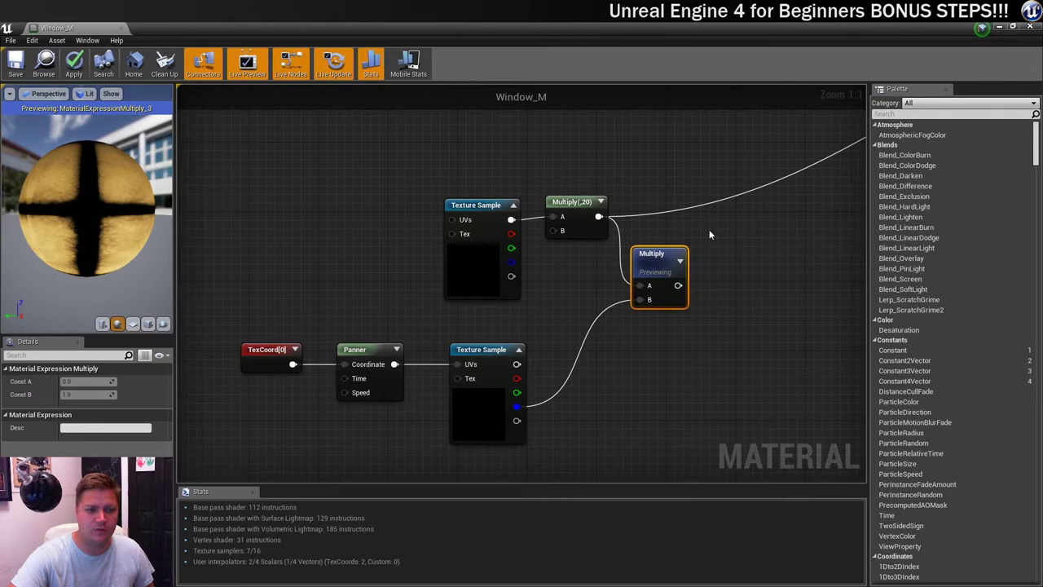
- Stop previewing the Multiply node and connect its output to the material's Emissive Color input
right_click_drag(708, 229, 545, 259)
right_click(545, 259)
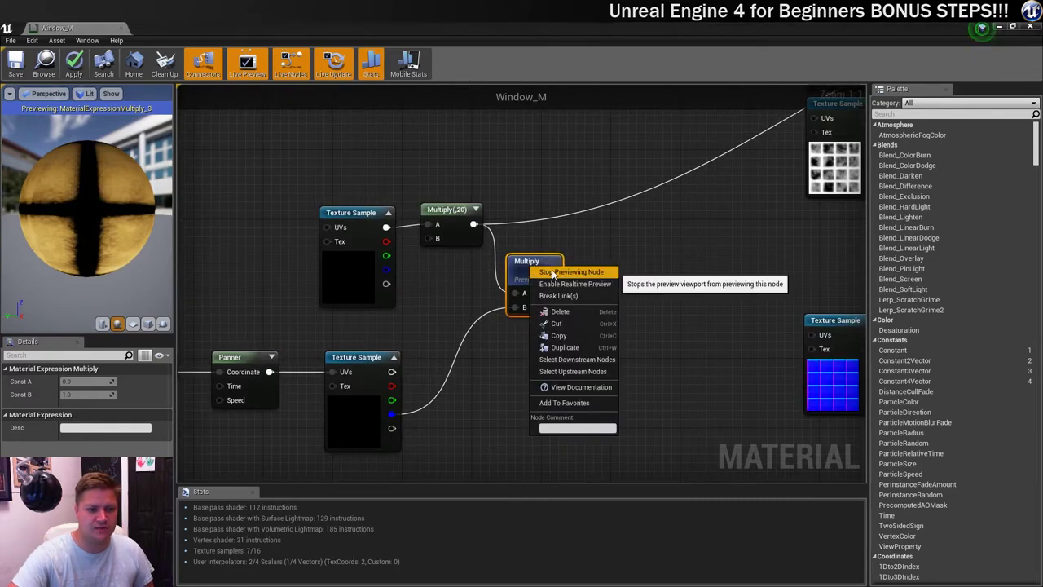
left_click(544, 269)
scroll(614, 254, "down", 3)
right_click_drag(637, 262, 443, 309)
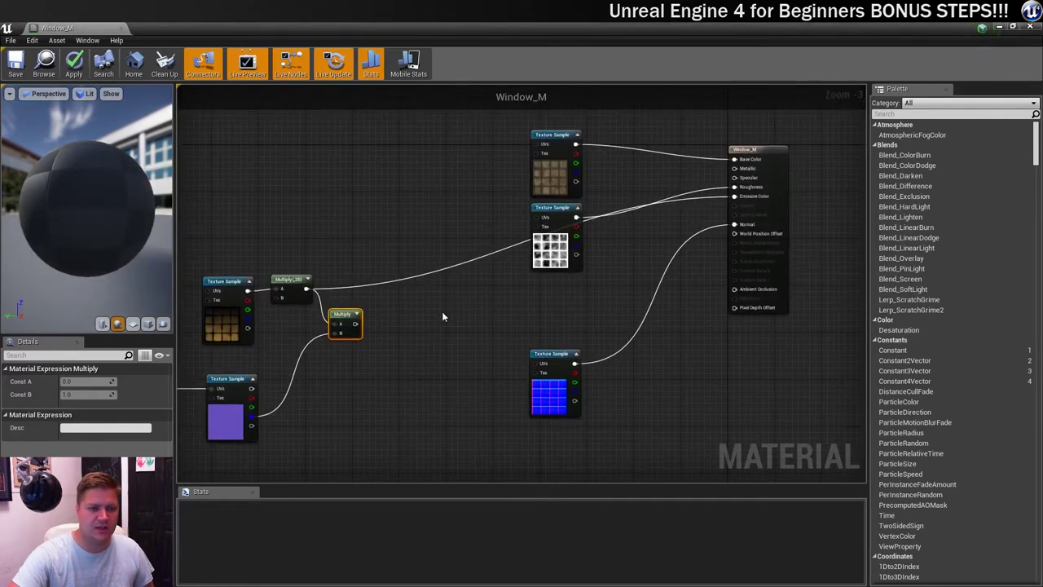
left_click_drag(356, 323, 734, 195)
right_click_drag(327, 263, 531, 238)
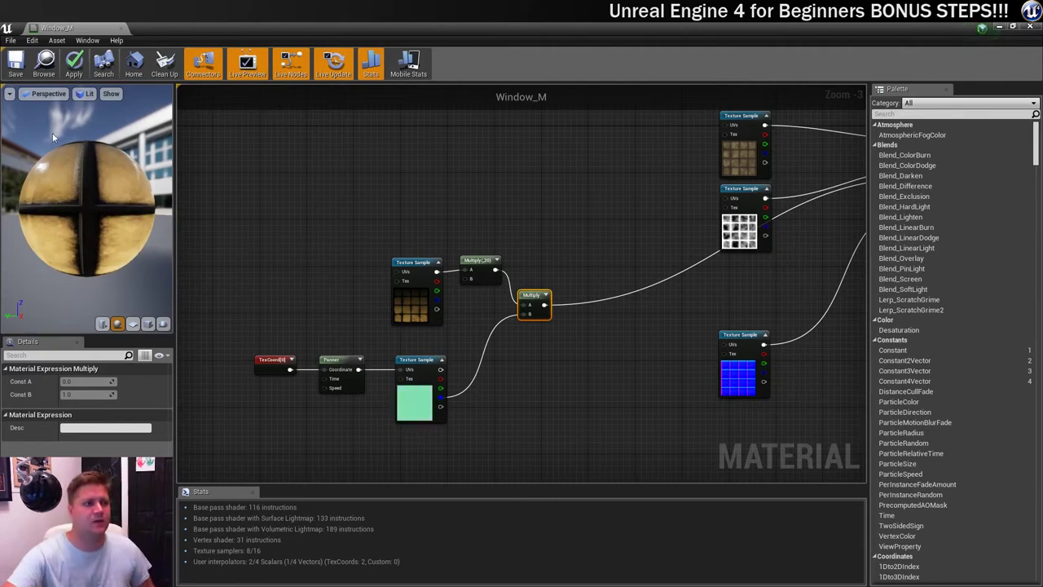
- Save the Window_M material and view the cabin window's glow in the Level_Bonus1 level from further back
left_click(15, 62)
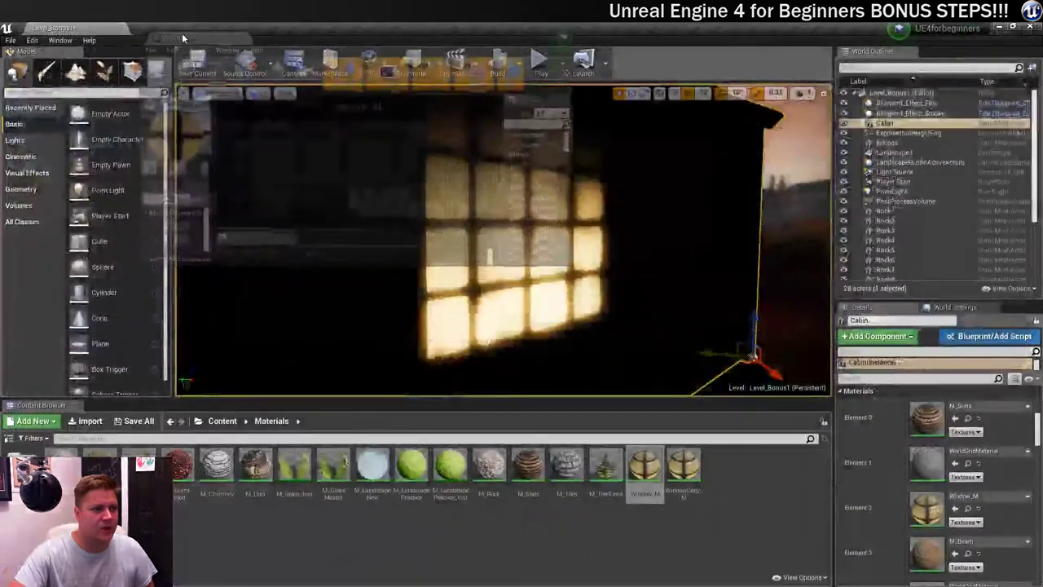
left_click(181, 30)
left_click(89, 28)
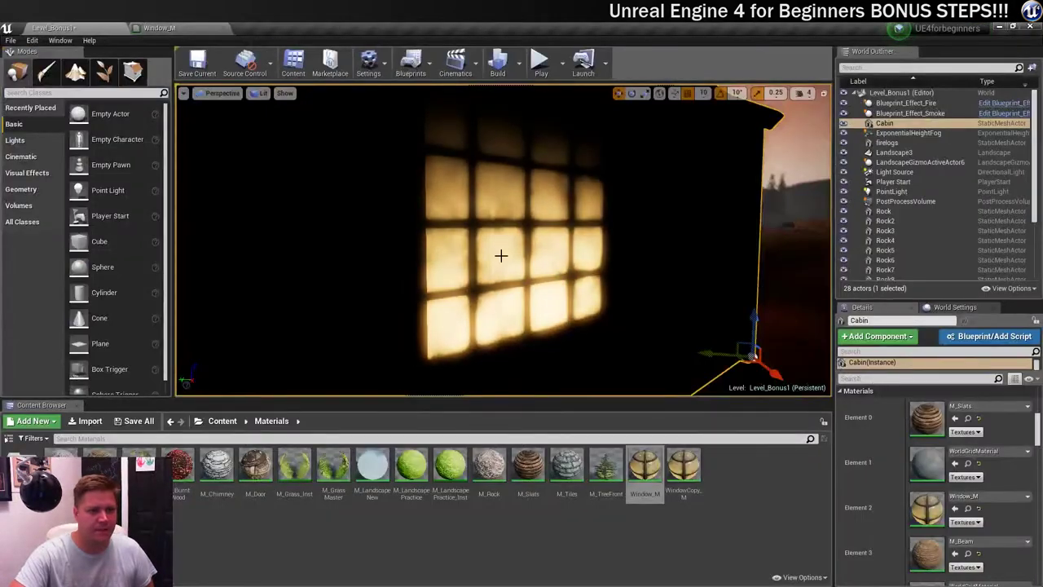
scroll(500, 253, "down", 3)
right_click_drag(501, 255, 579, 255)
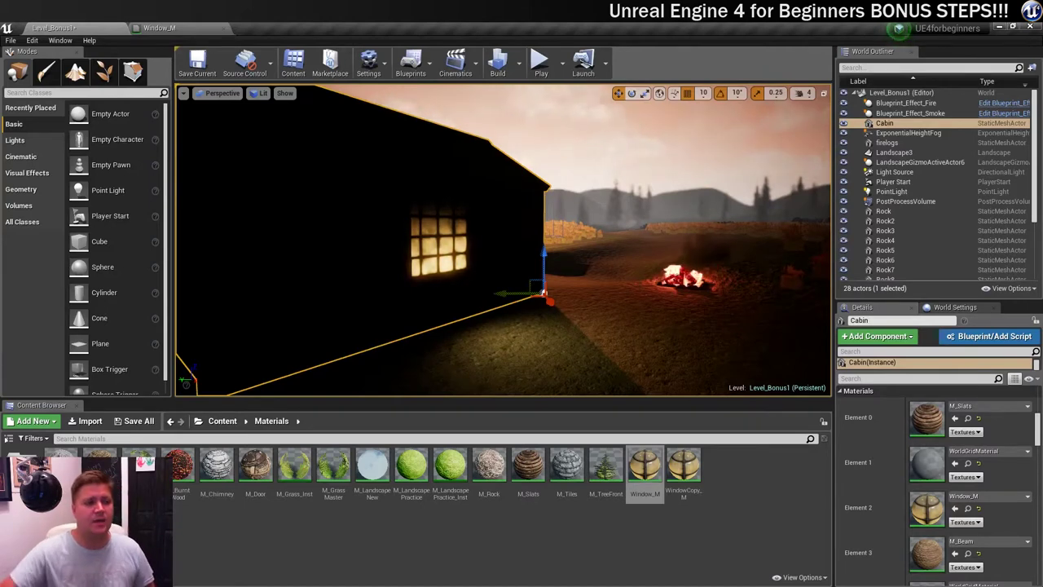
- In Window_M, insert another Multiply node between the lower Texture Sample's blue output and the final Multiply's B input
left_click(178, 27)
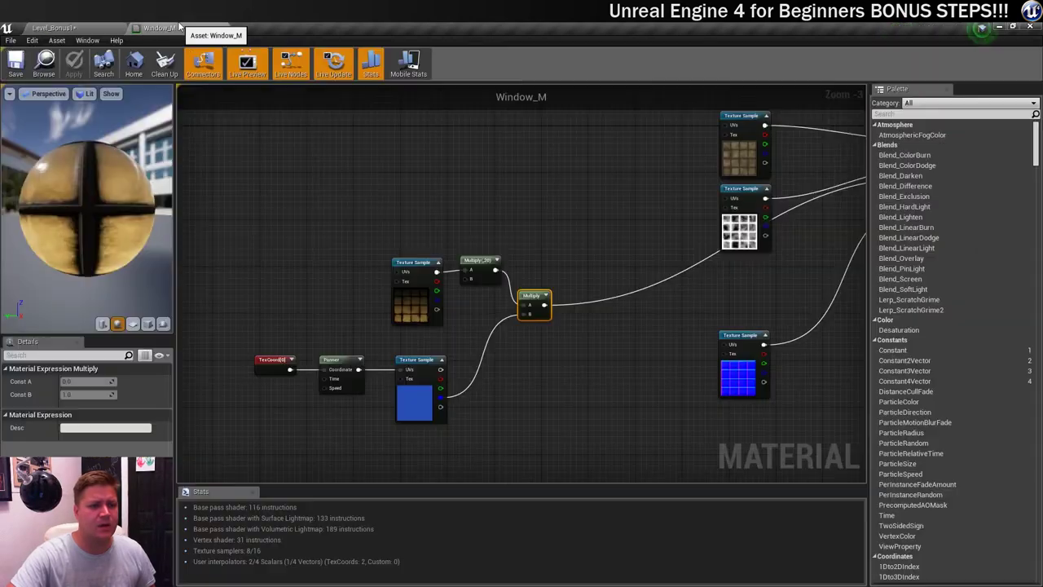
scroll(605, 359, "up", 3)
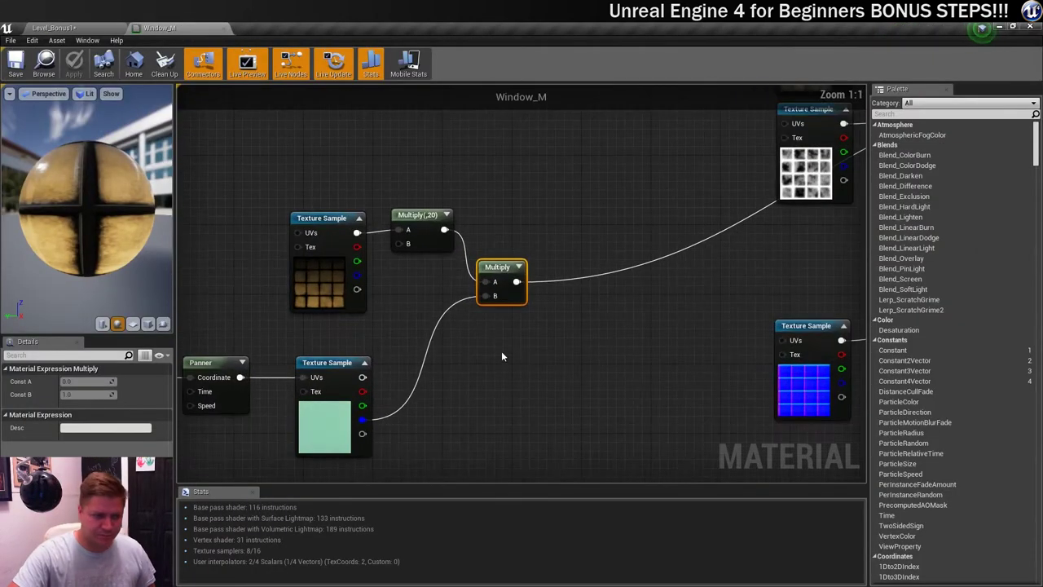
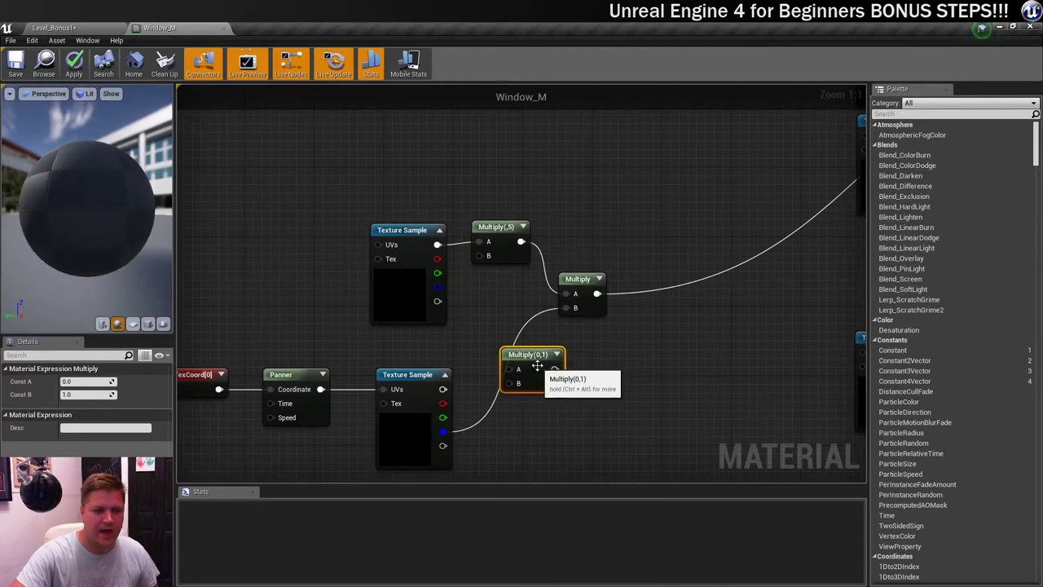
left_click_drag(553, 375, 567, 309)
left_click_drag(442, 431, 487, 347)
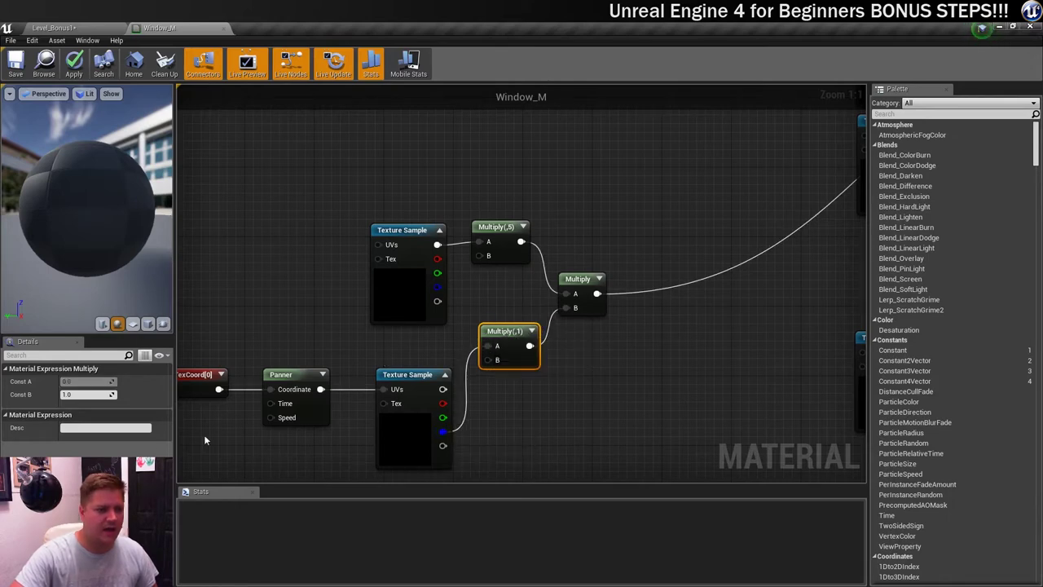
- Set the inserted Multiply node's Const B to 12 and save the Window_M material
left_click(88, 394)
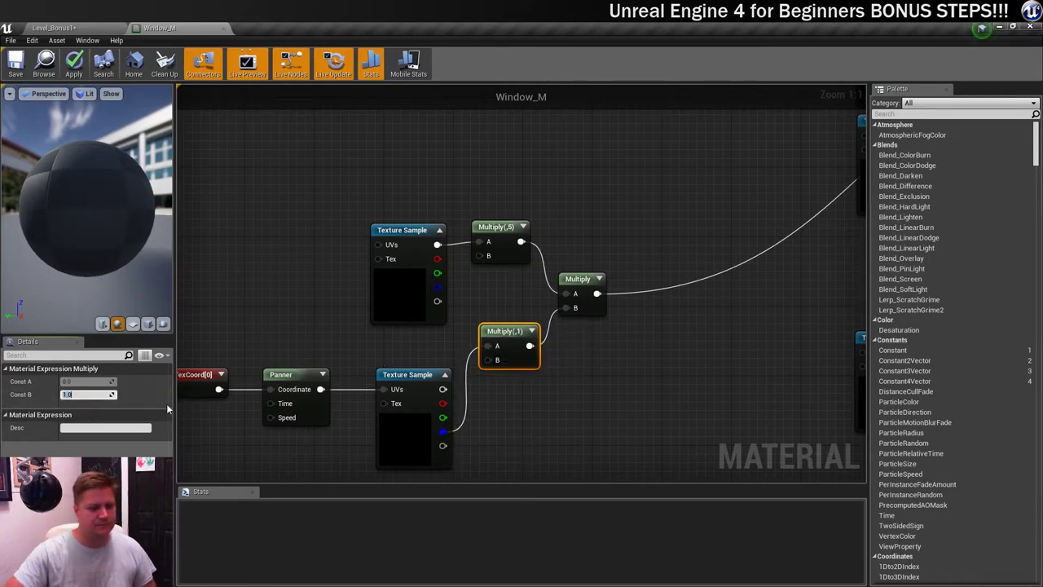
type("12")
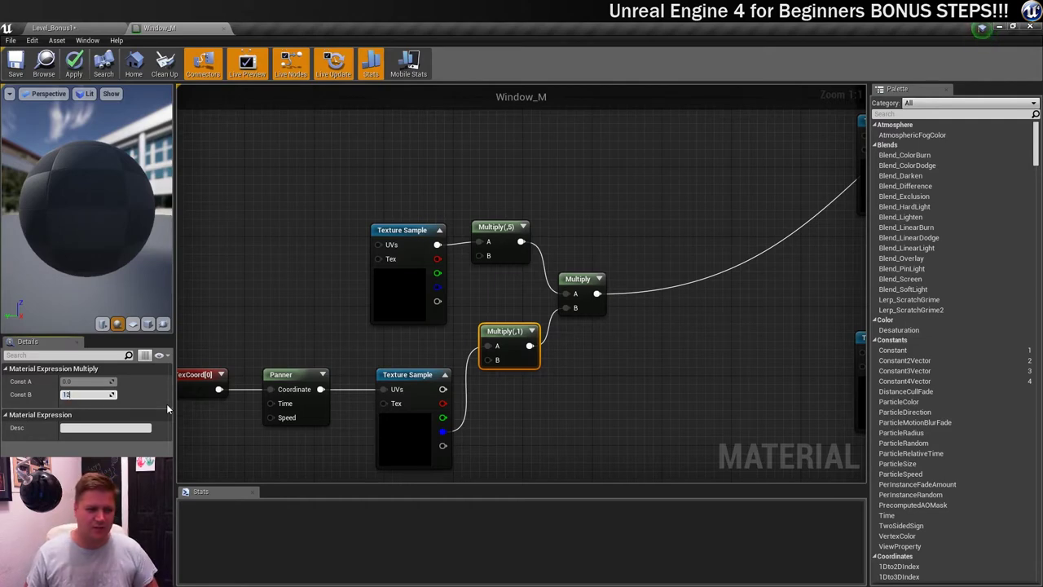
key("Return")
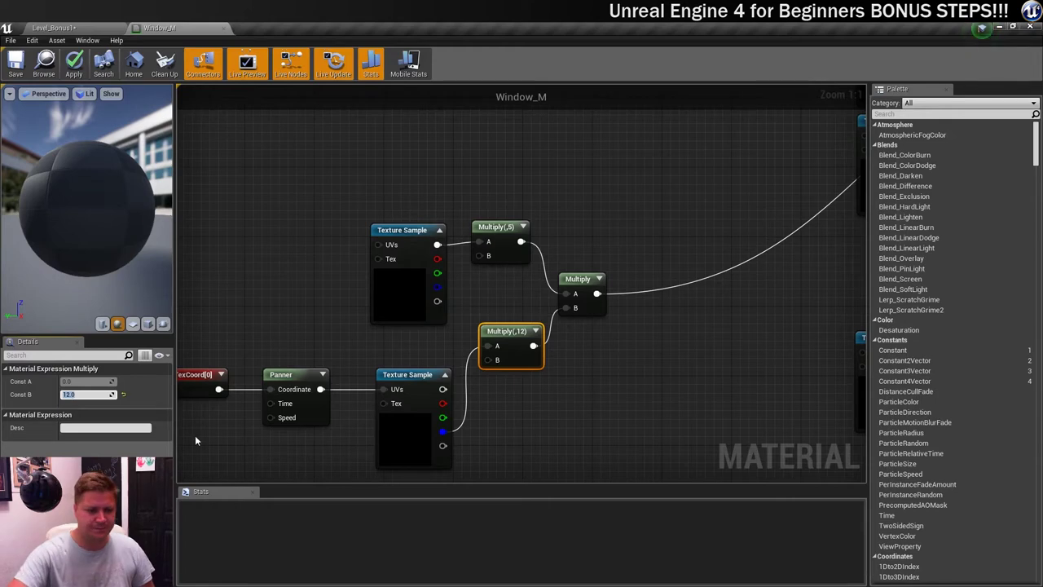
left_click(53, 115)
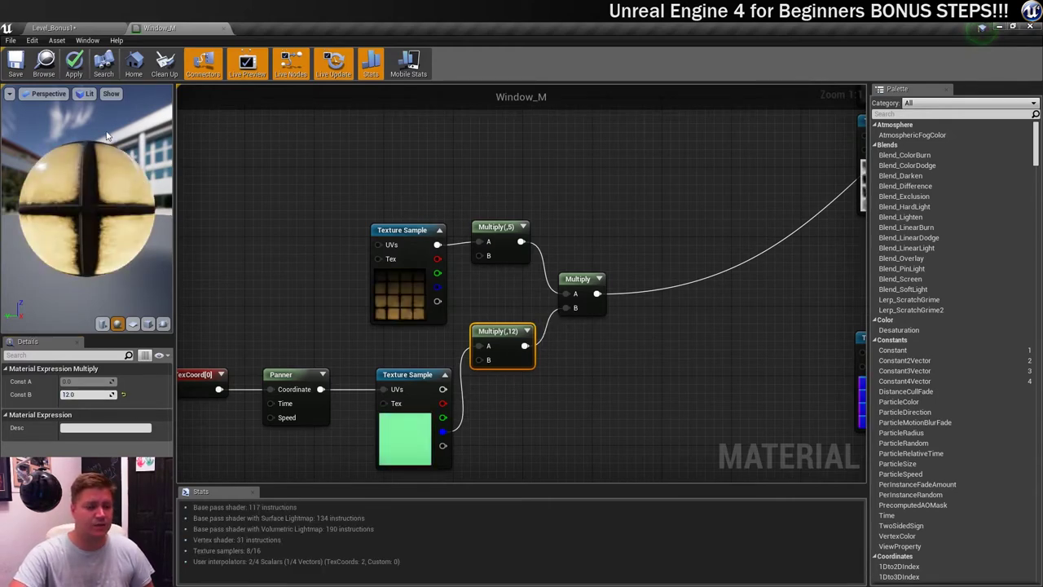
left_click(45, 57)
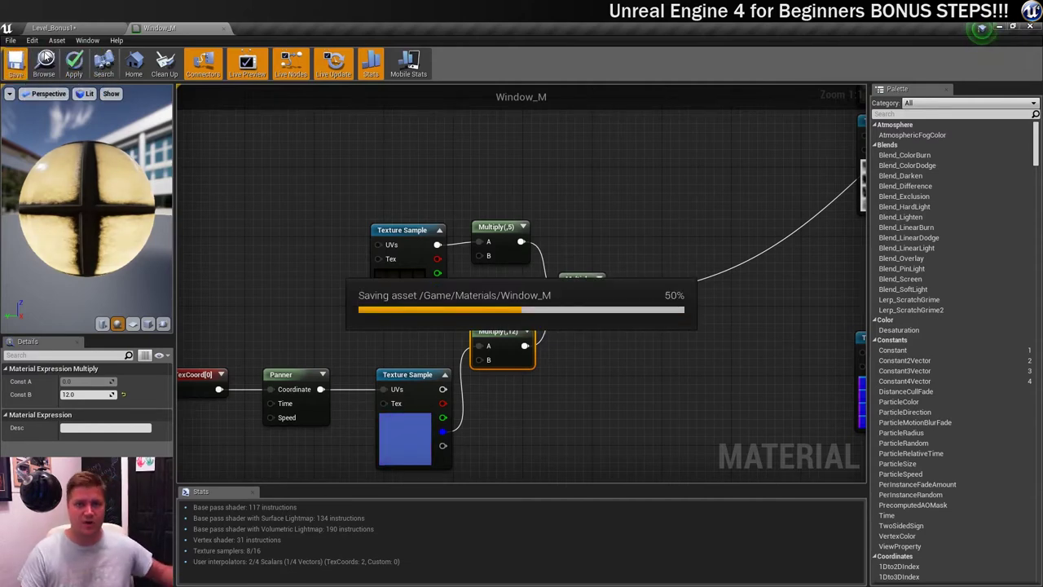
- Return to the Level_Bonus1 level and view the animated cabin window glow from different camera positions
left_click(64, 27)
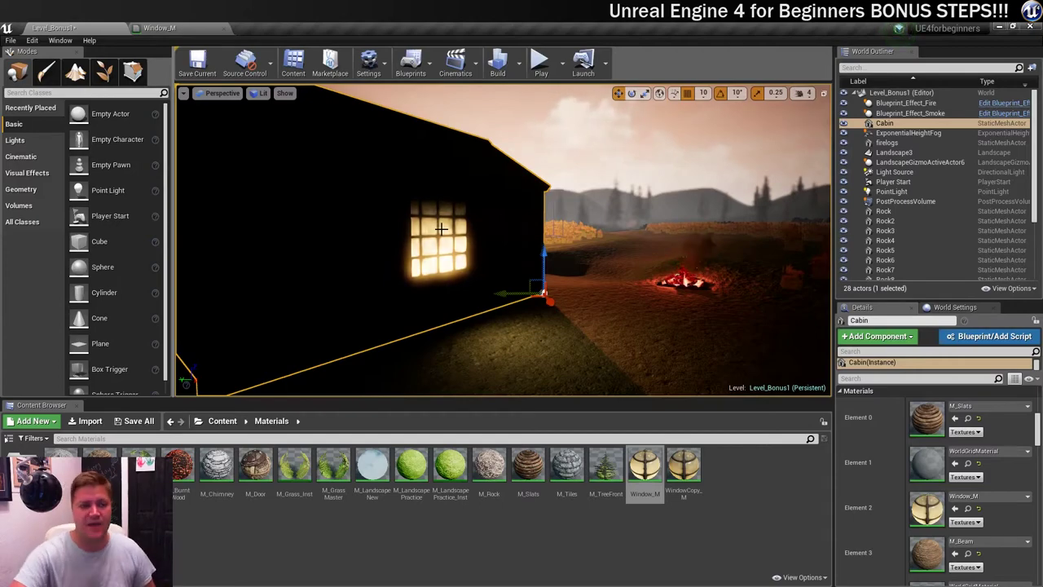
key("1")
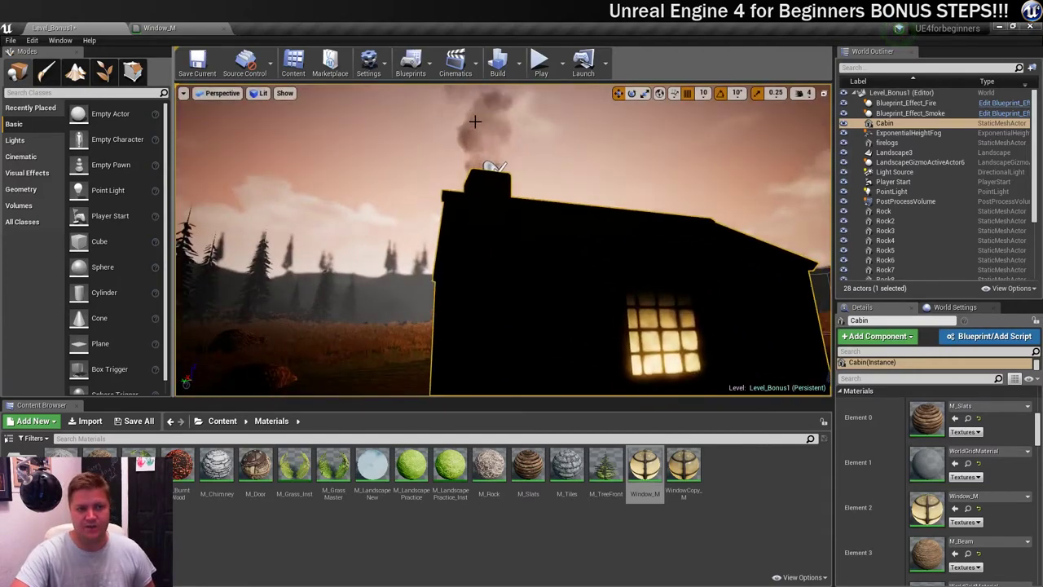
key("2")
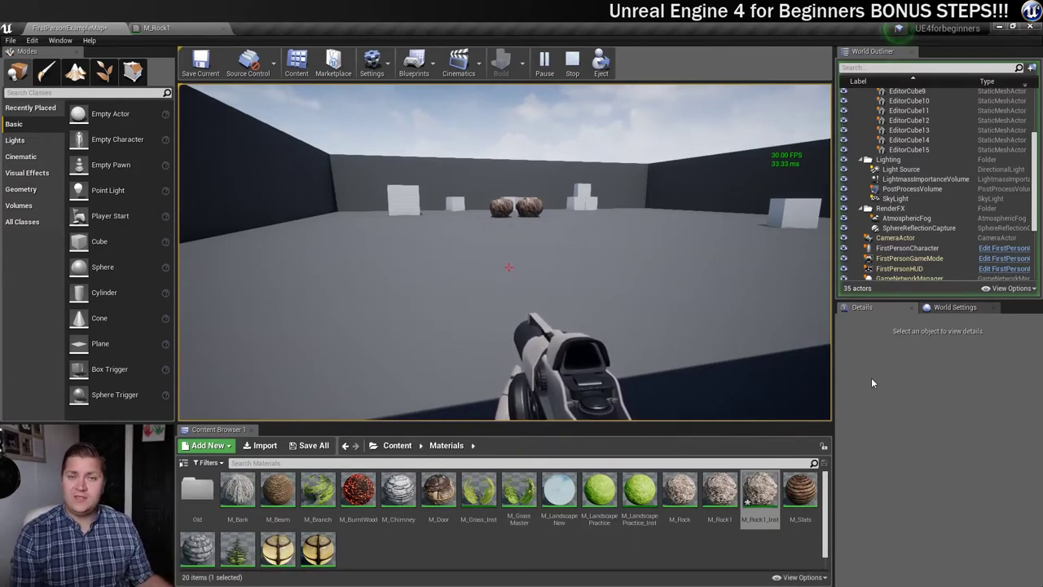
- Walk up to the two rocks in the running FirstPersonExampleMap session and compare their surface detail
mouse_move(494, 208)
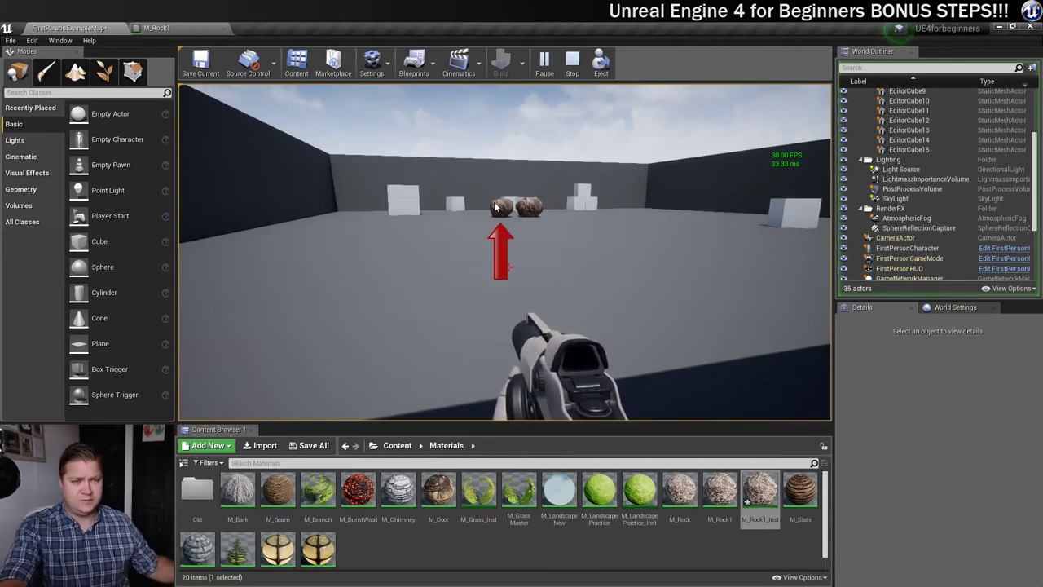
left_click(536, 213)
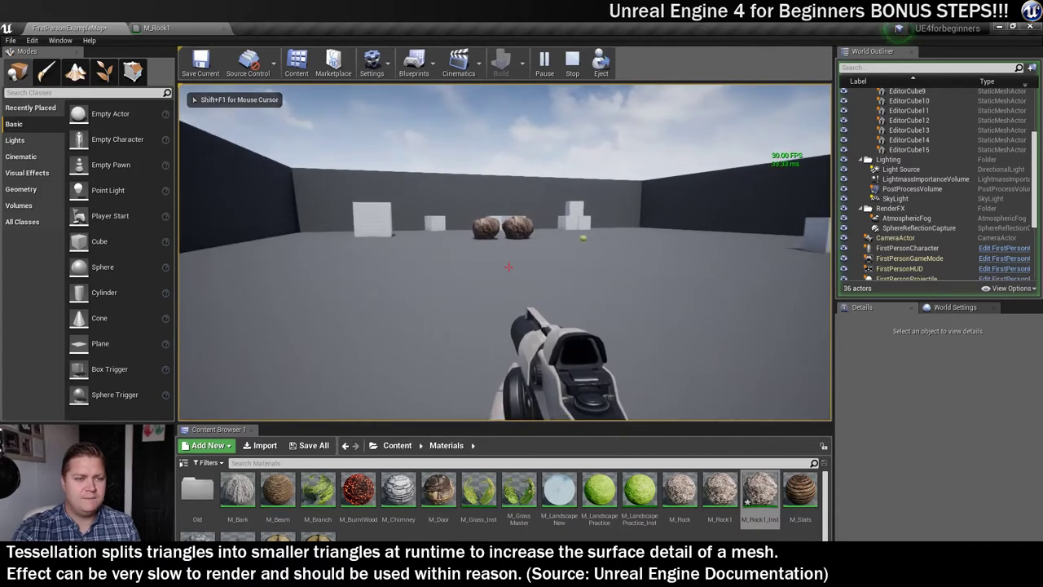
key("w")
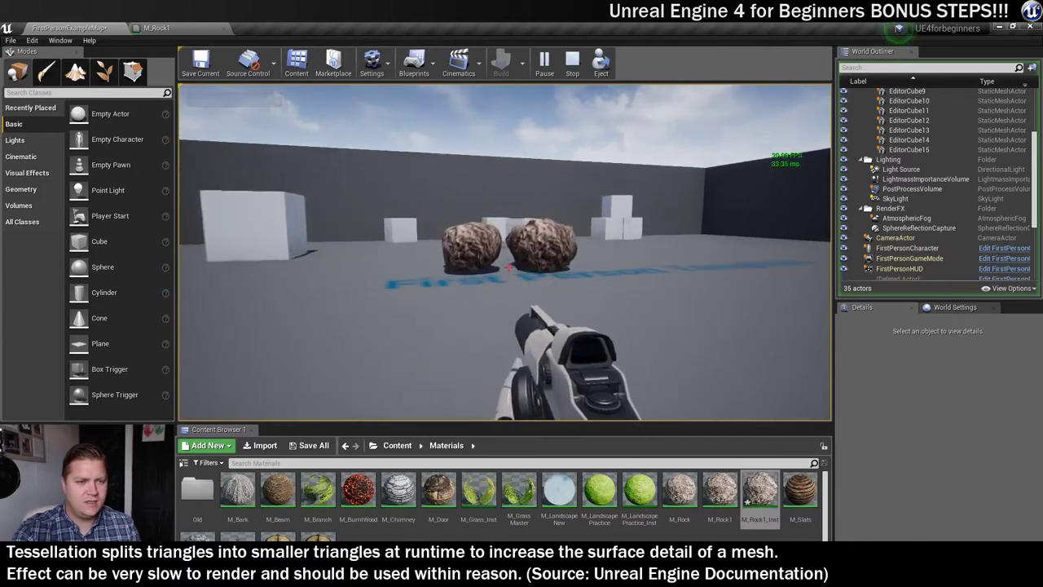
key("w")
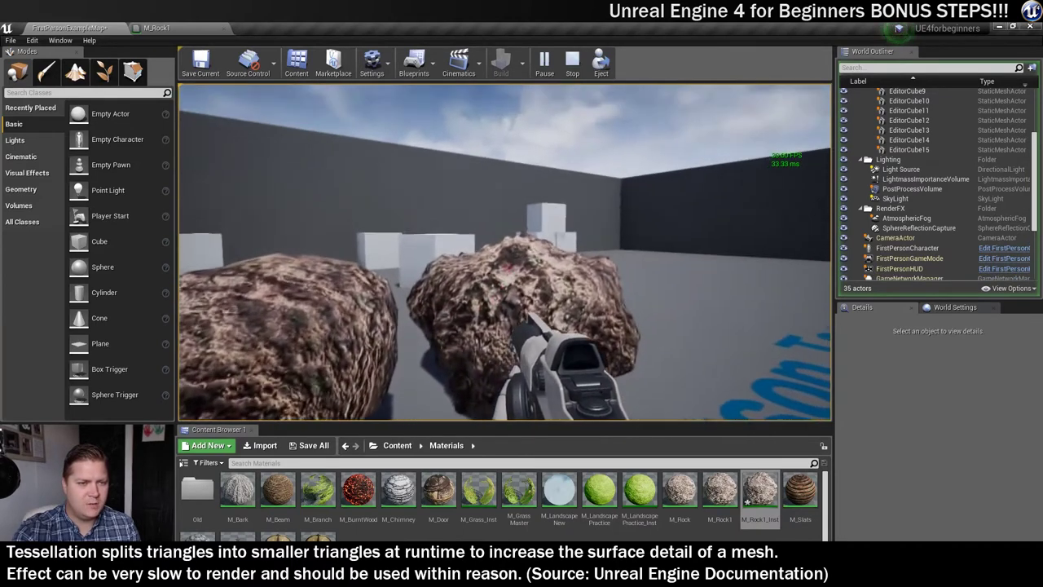
- Circle the two rocks in the running session and examine their surface relief from several sides
key("a")
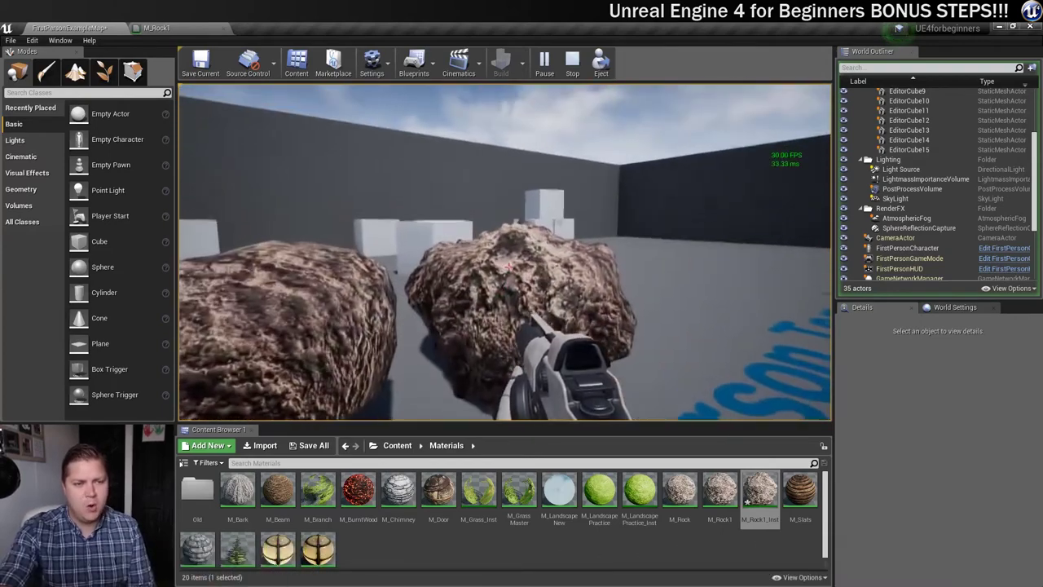
key("s")
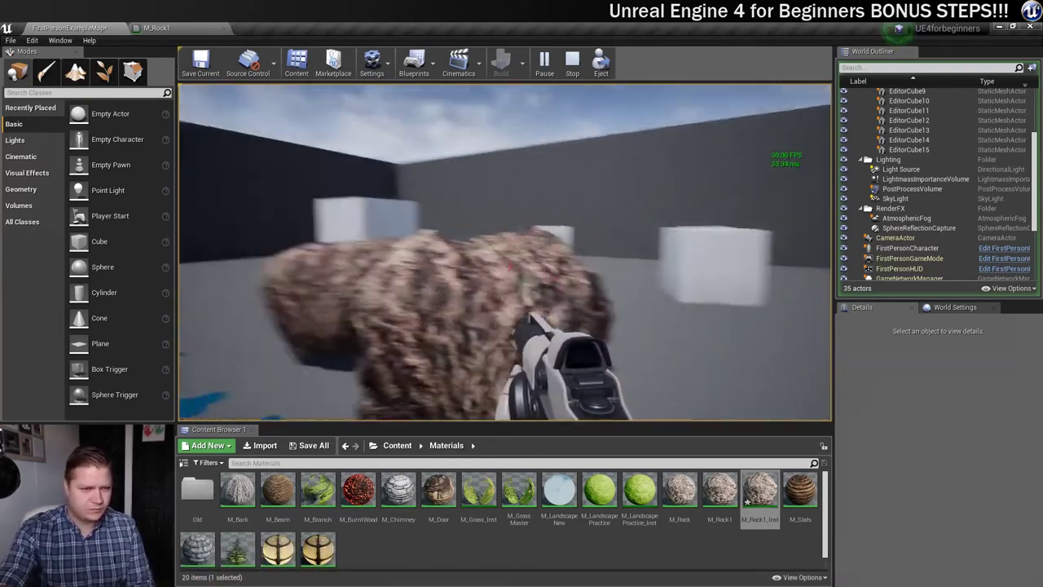
key("w")
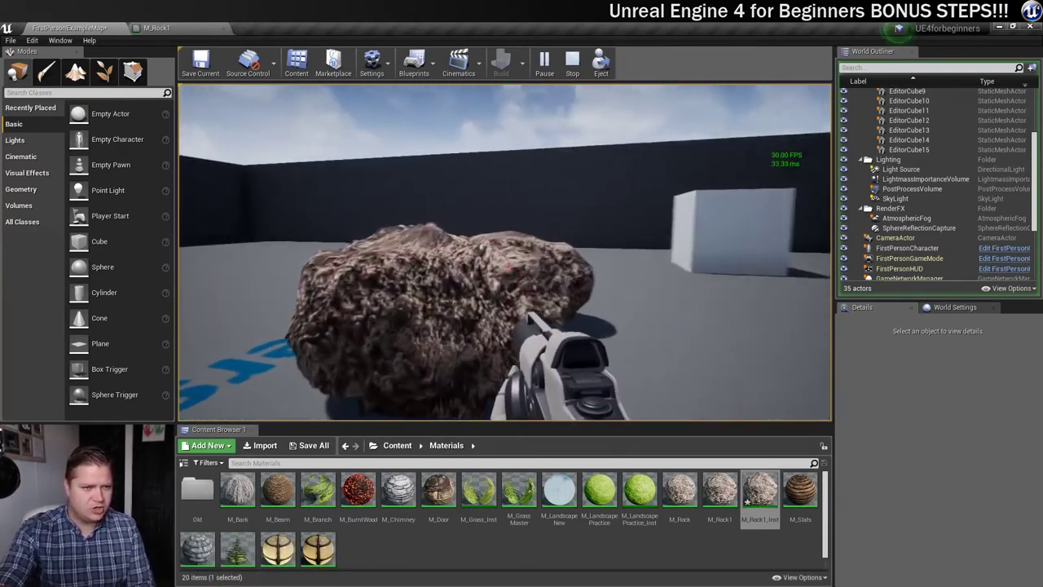
key("w")
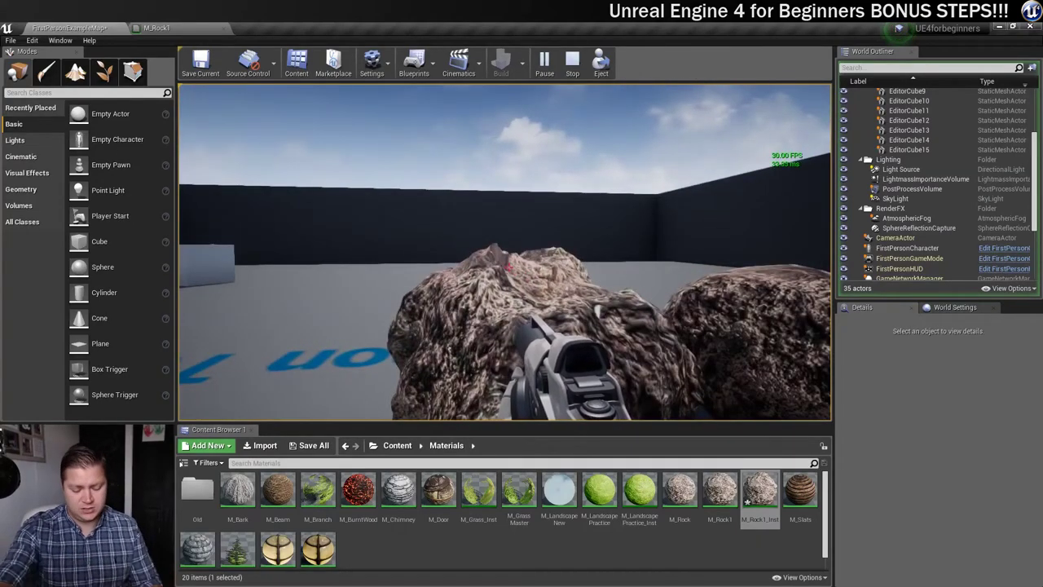
key("s")
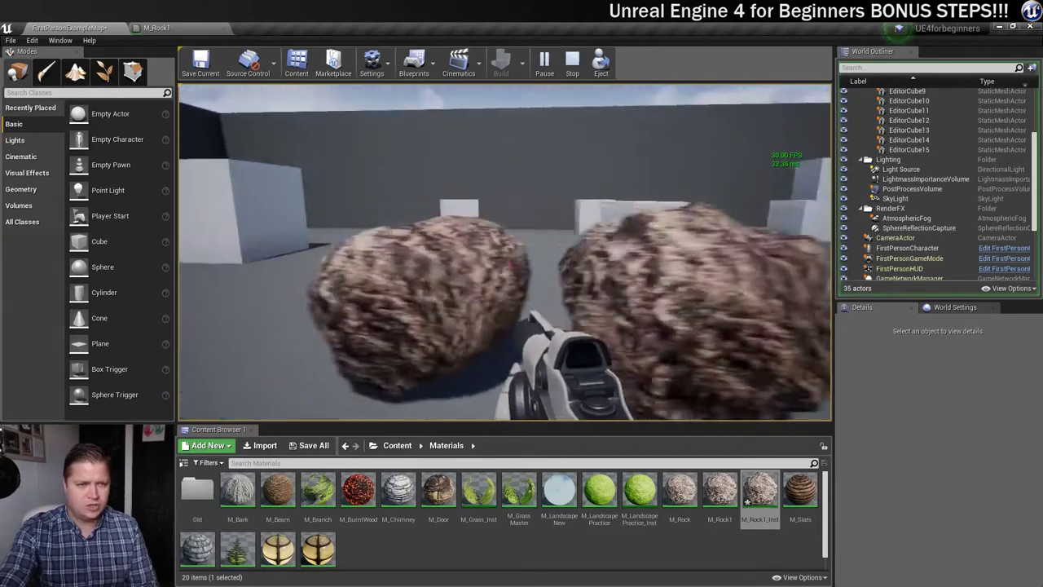
key("s")
key("w")
- Switch the running session to wireframe view and examine both rocks' mesh density from close up and far away
key("F1")
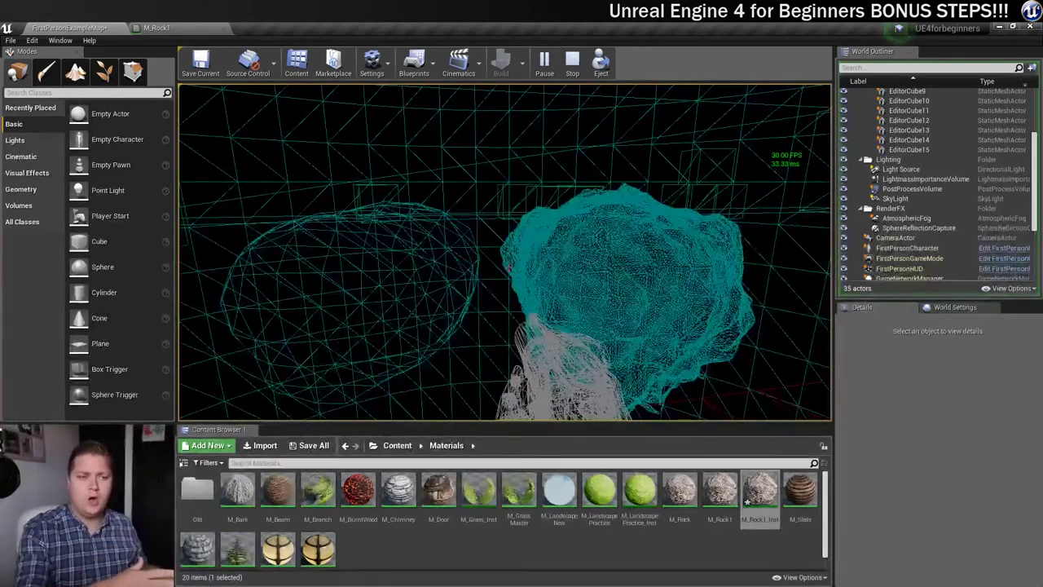
key("w")
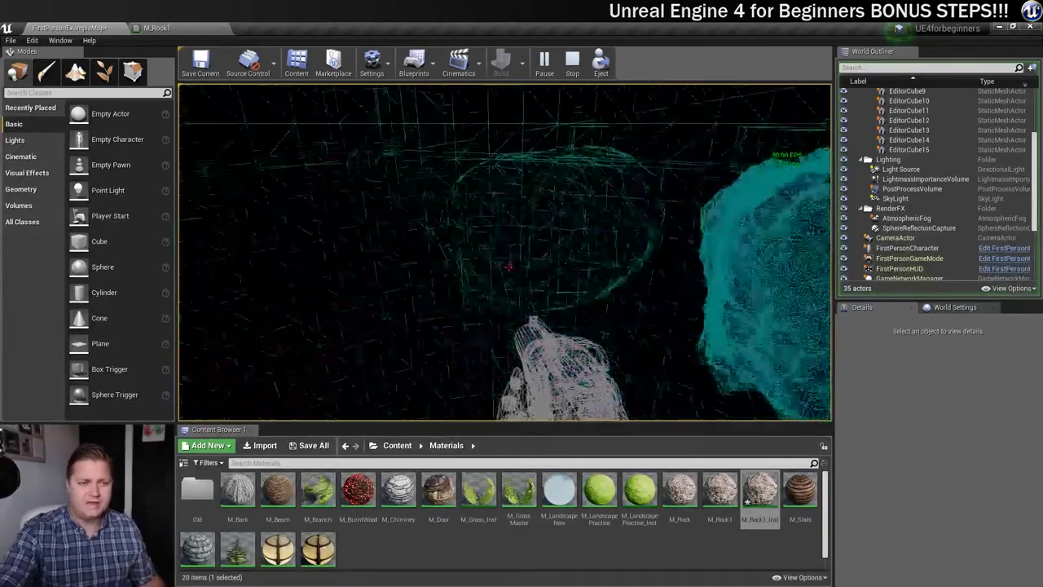
key("s")
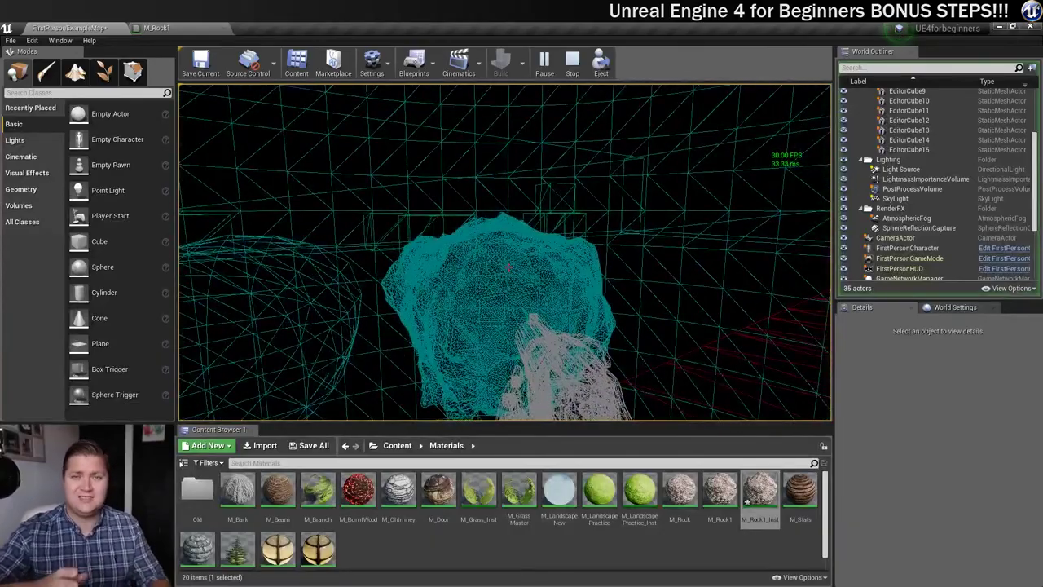
key("s")
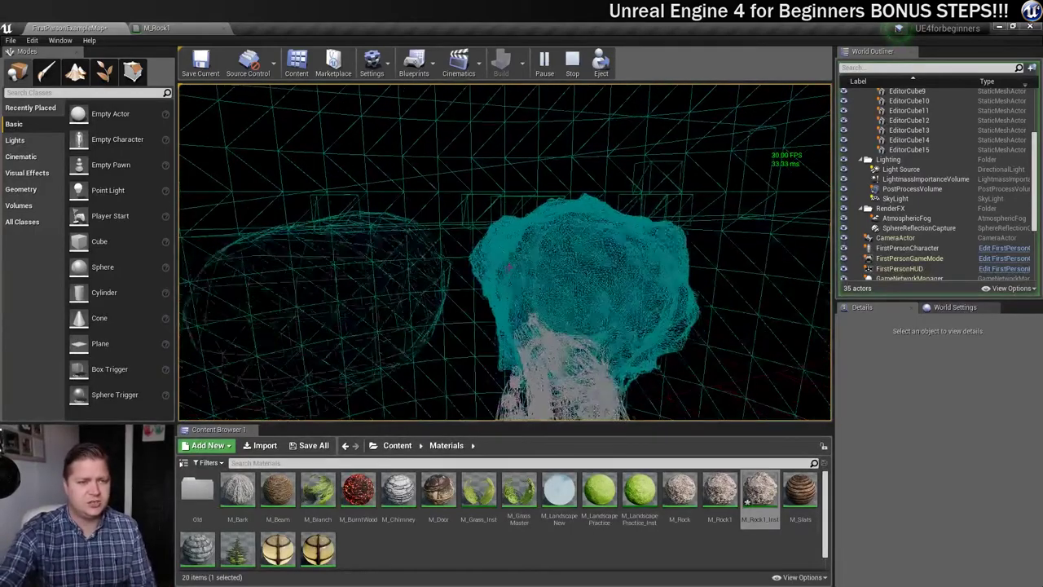
key("s")
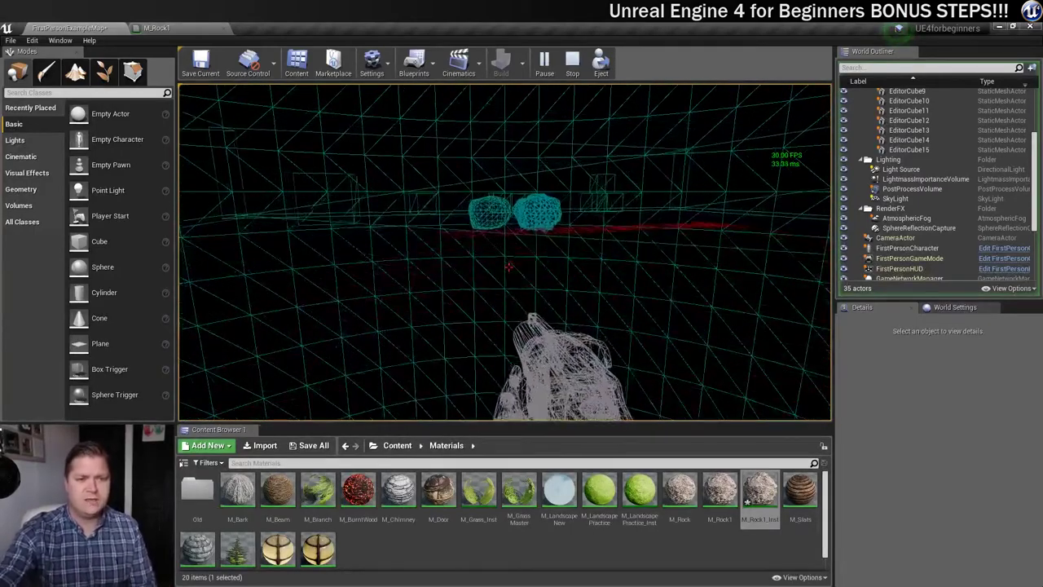
key("s")
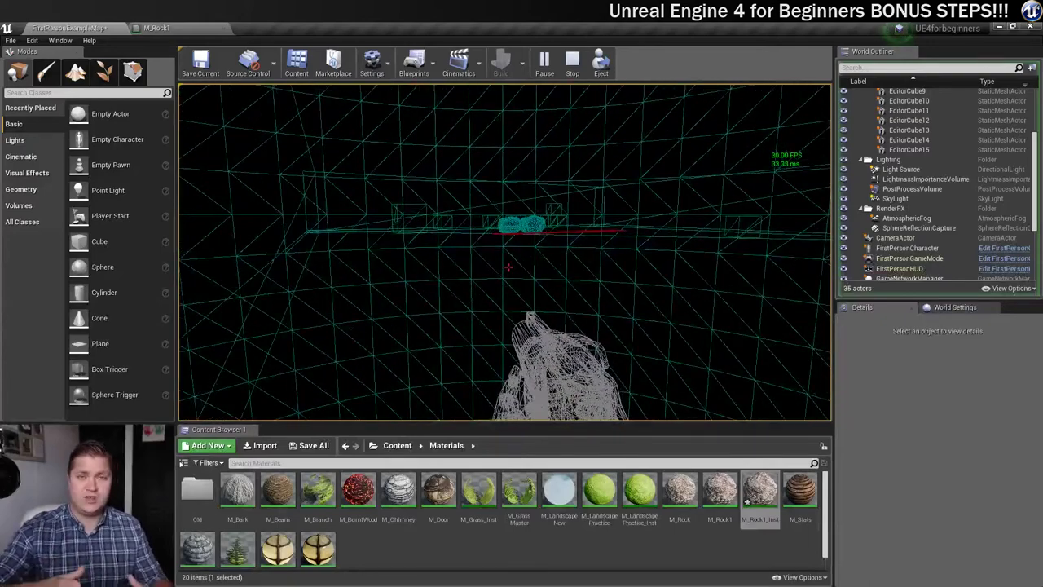
key("w")
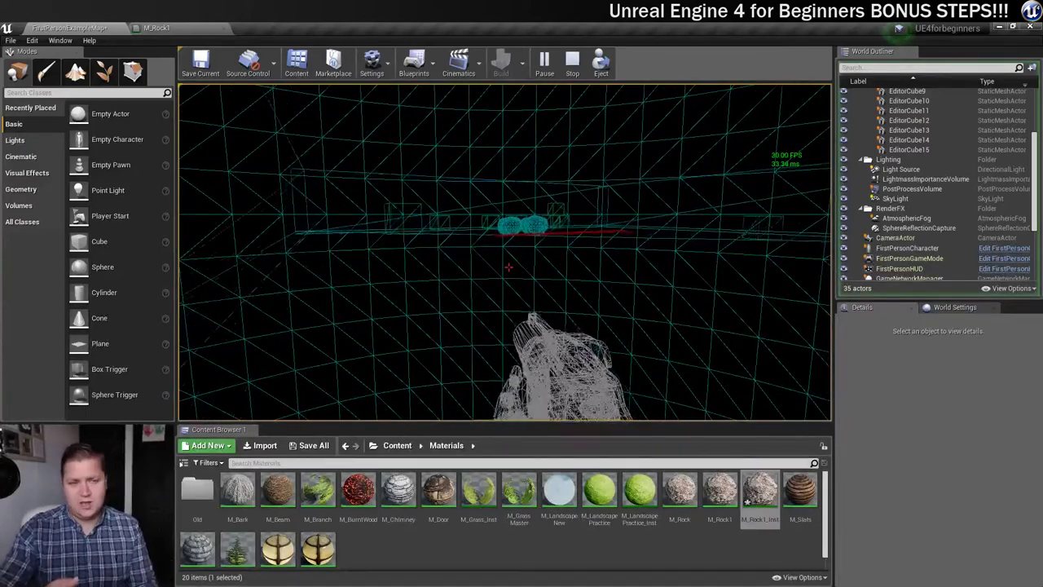
key("w")
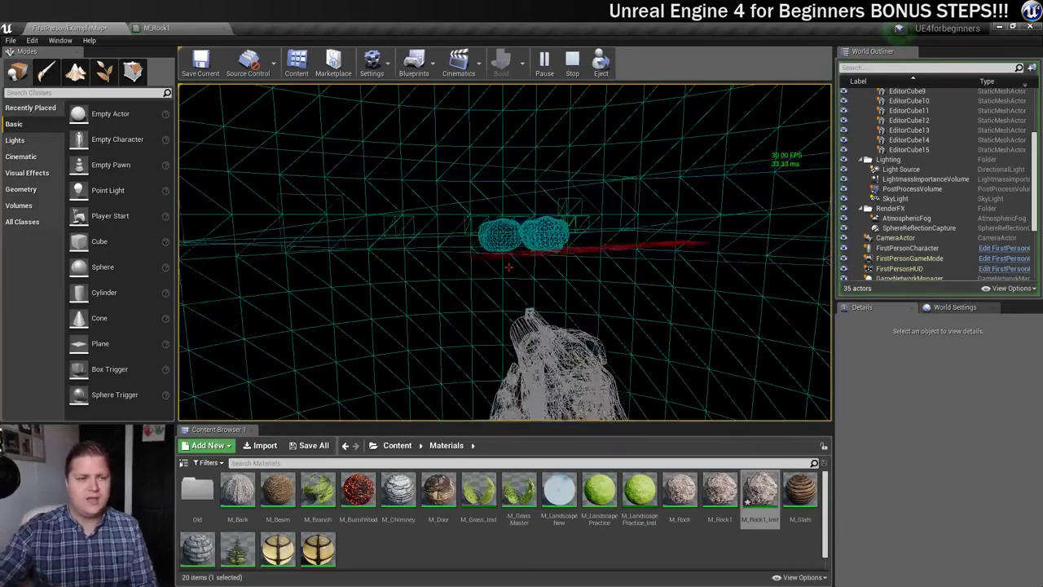
key("w")
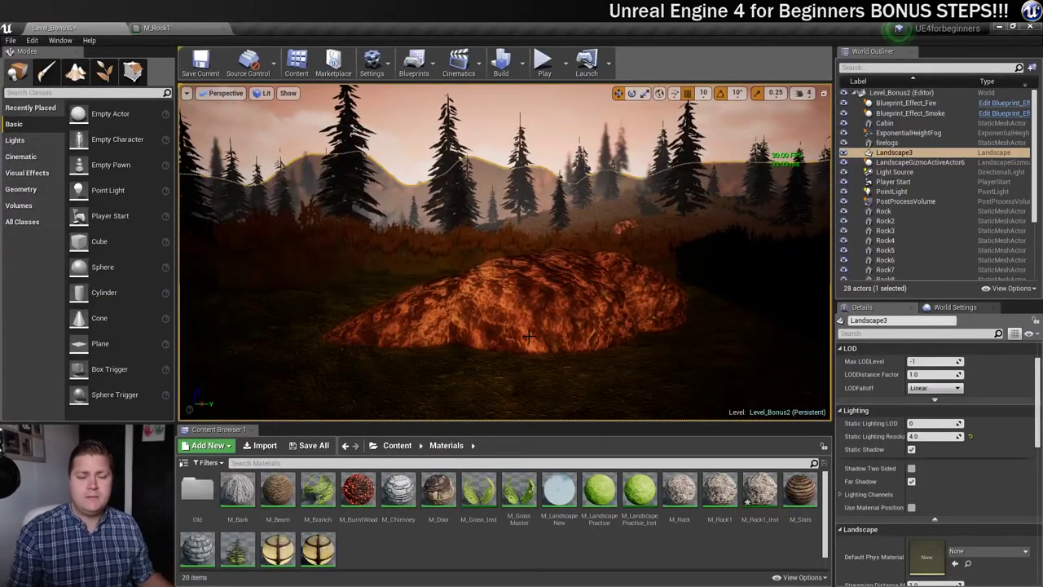
- Select the rocks of the mound in Level_Bonus2 one after another, ending with Rock3, to check their assigned material
left_click(538, 281)
left_click(632, 295)
left_click(380, 322)
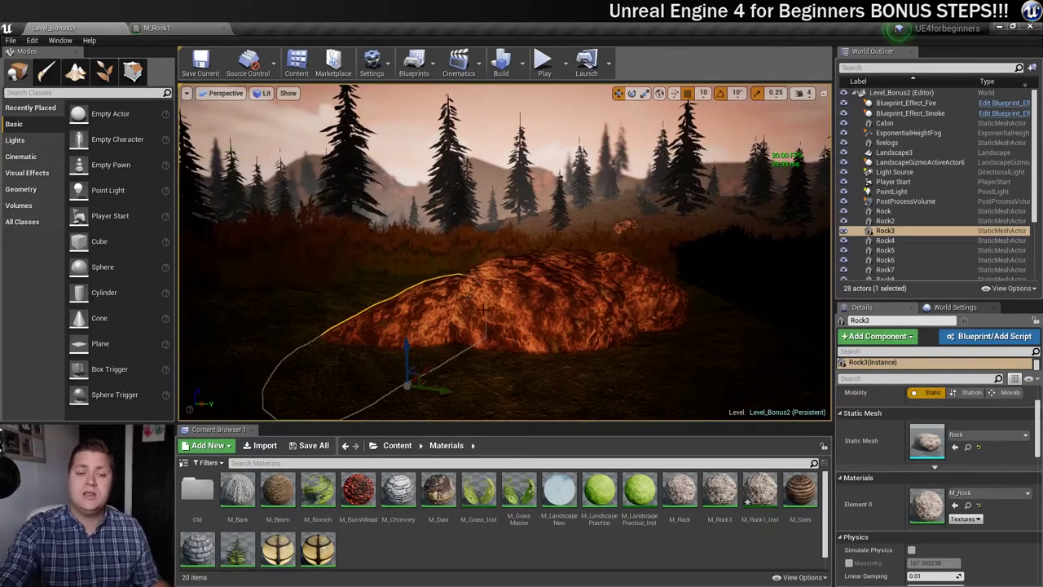
- Duplicate the M_Rock material in the Materials folder under the name M_Rock2
left_click(681, 501)
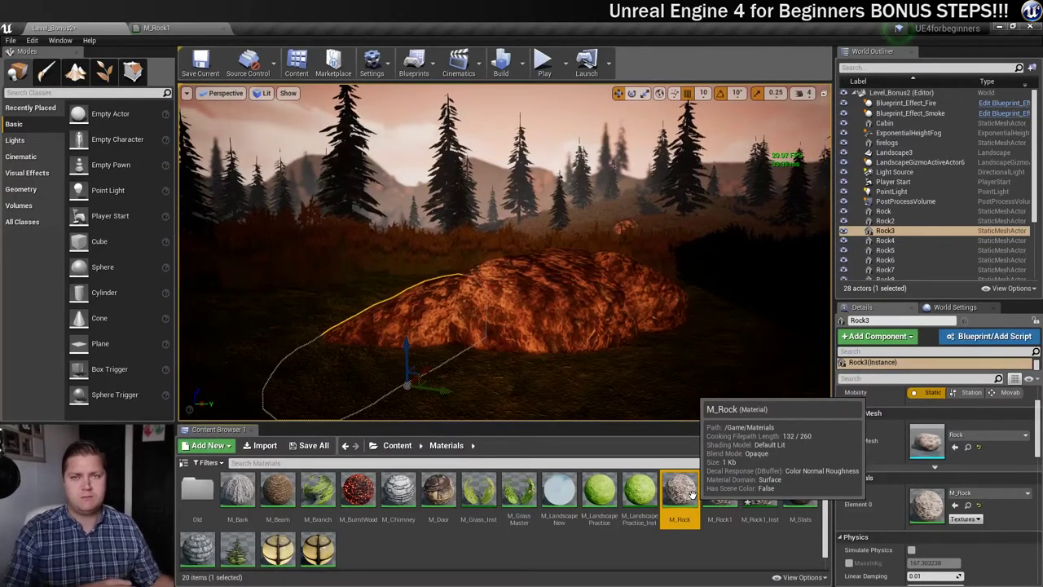
right_click(692, 494)
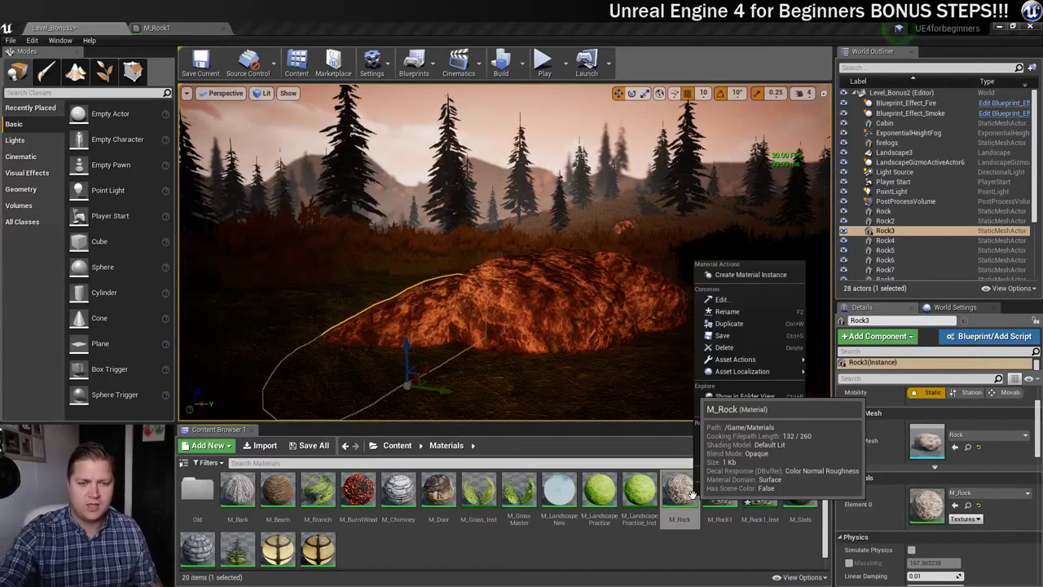
left_click(727, 324)
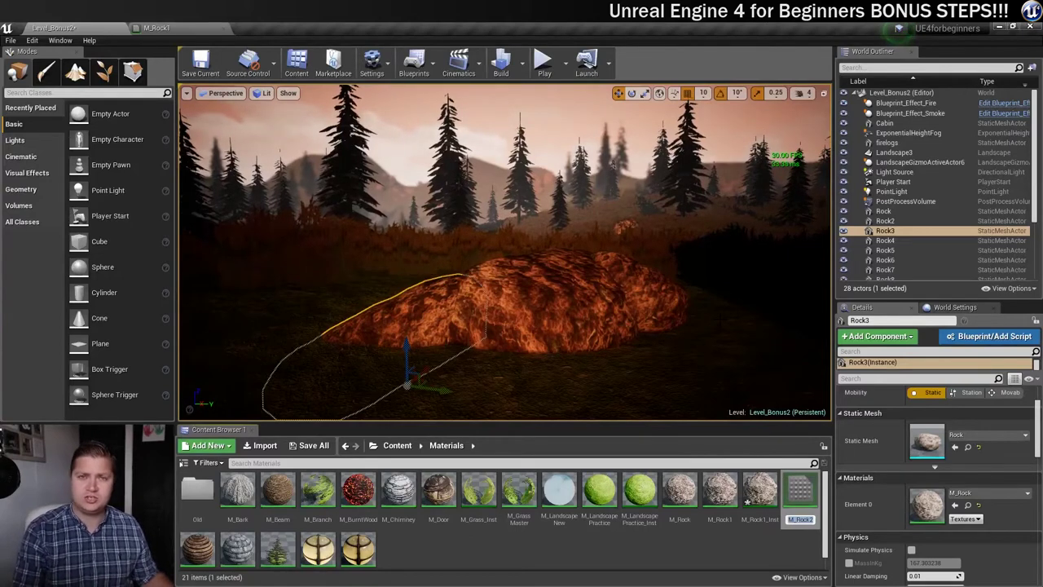
key("Return")
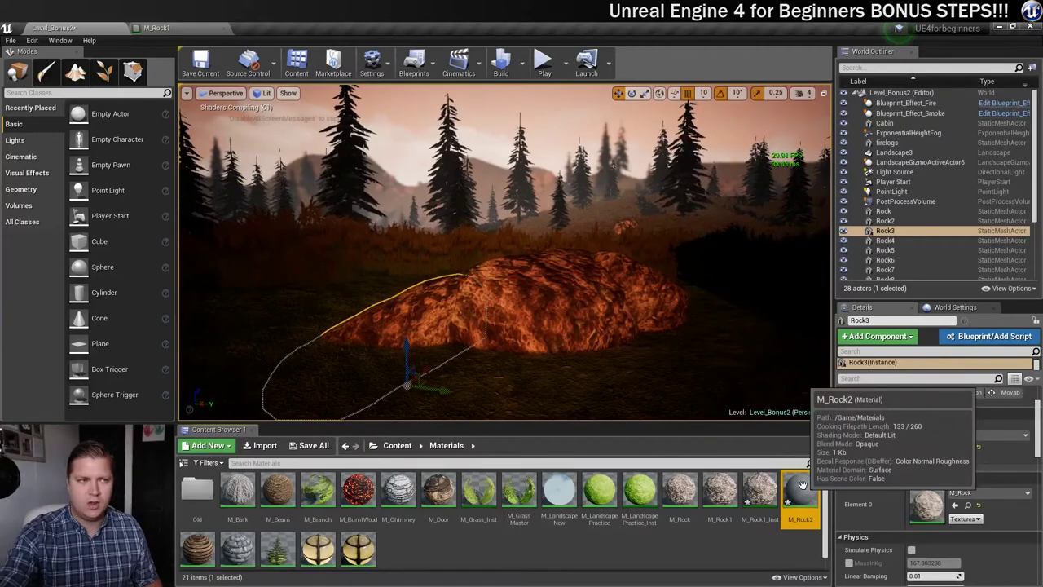
- Open M_Rock2 docked beside the level tab and shift its texture, coordinate and constant nodes up to free graph space
double_click(801, 489)
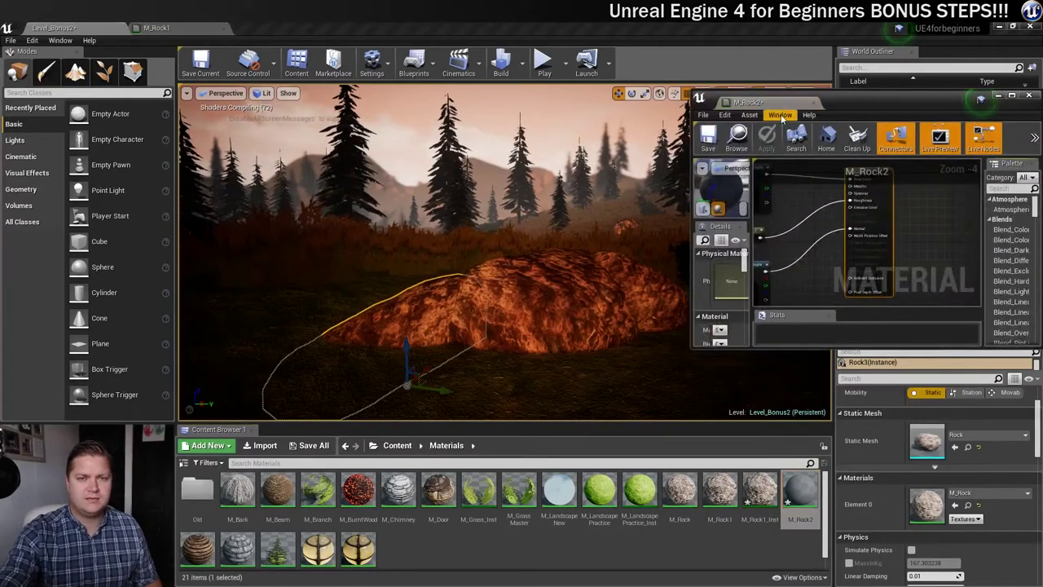
left_click_drag(754, 102, 155, 29)
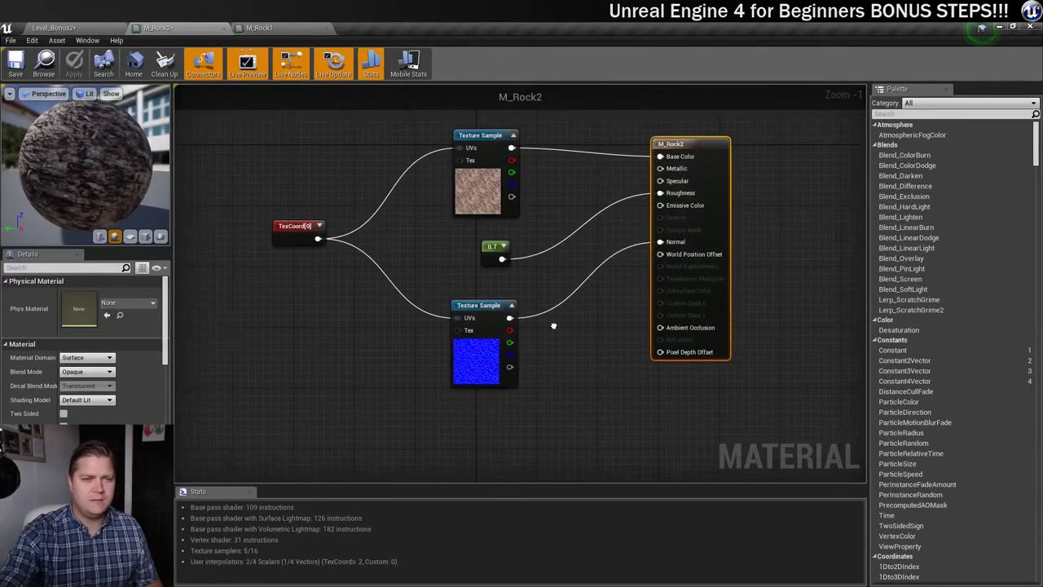
left_click_drag(652, 438, 403, 163)
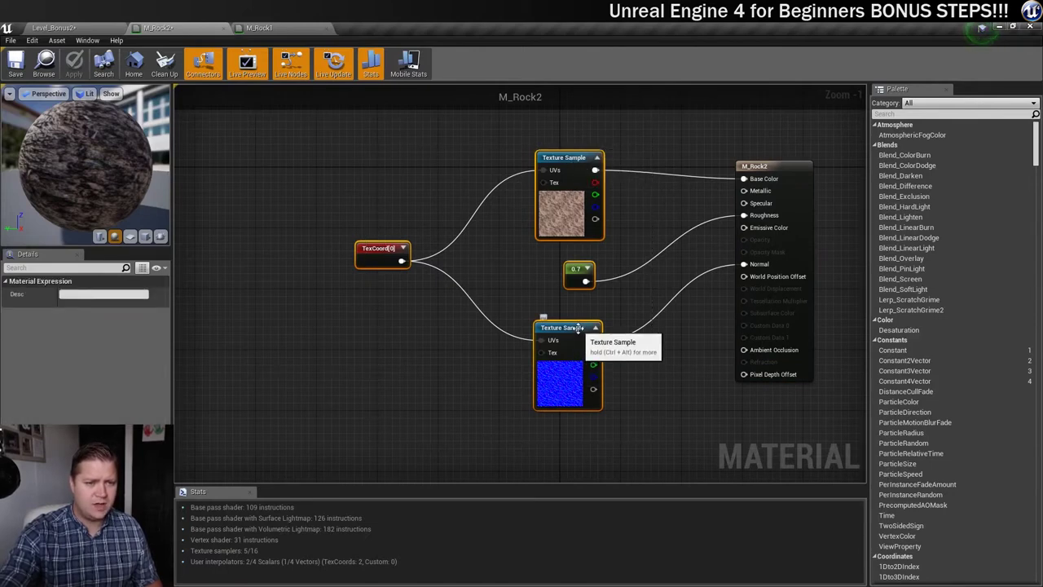
left_click_drag(581, 328, 539, 153)
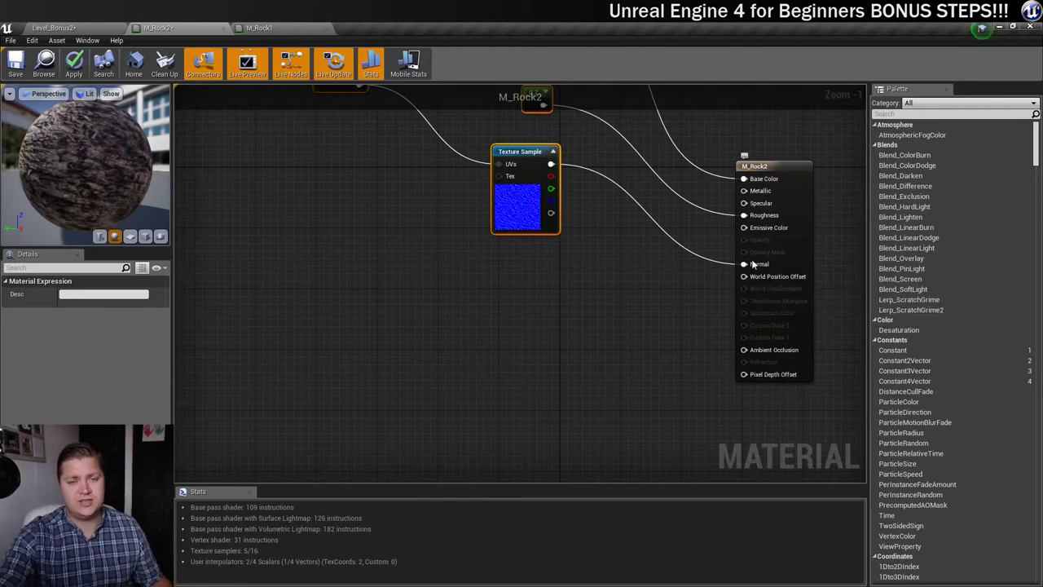
- Set the D3D11 tessellation mode of the M_Rock2 material to Flat Tessellation
left_click(770, 167)
scroll(79, 359, "down", 10)
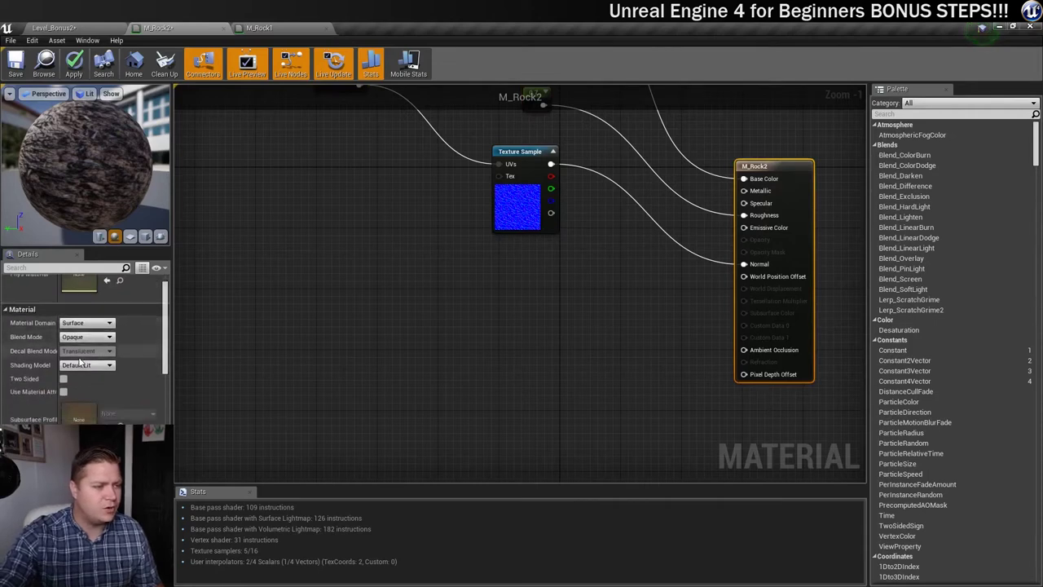
scroll(79, 362, "down", 10)
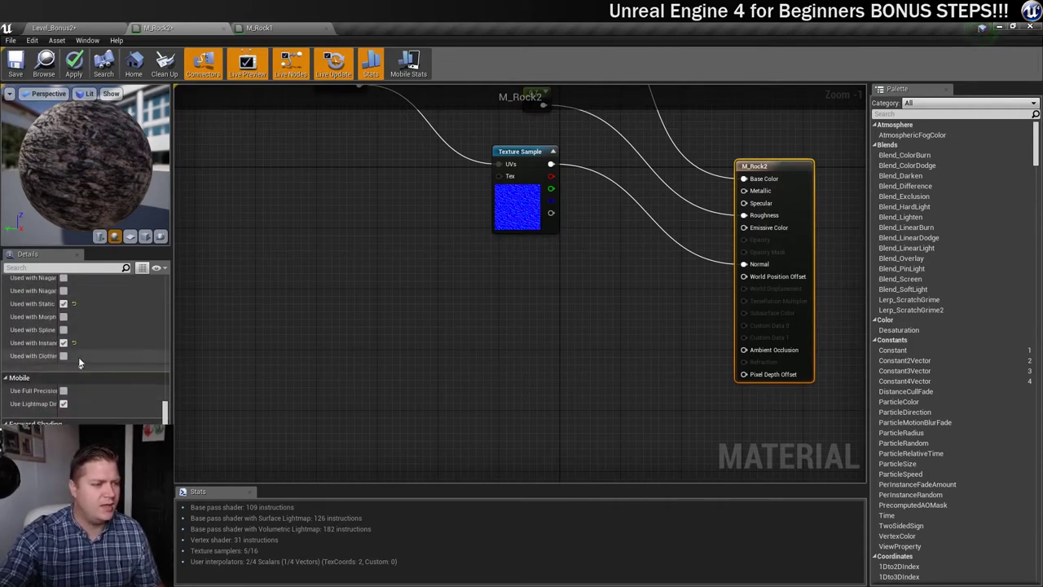
scroll(79, 358, "down", 1)
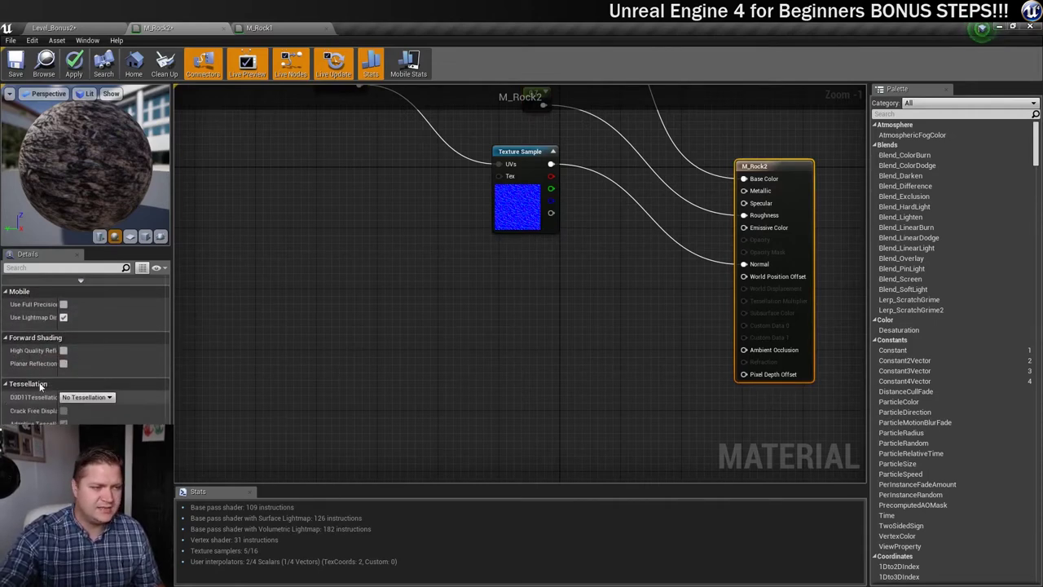
left_click(87, 397)
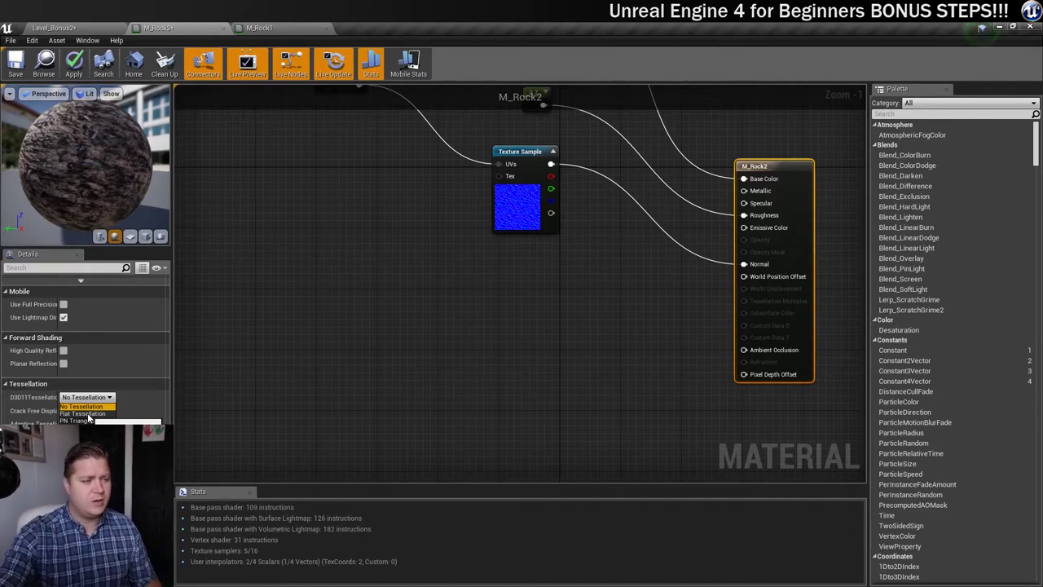
left_click(85, 414)
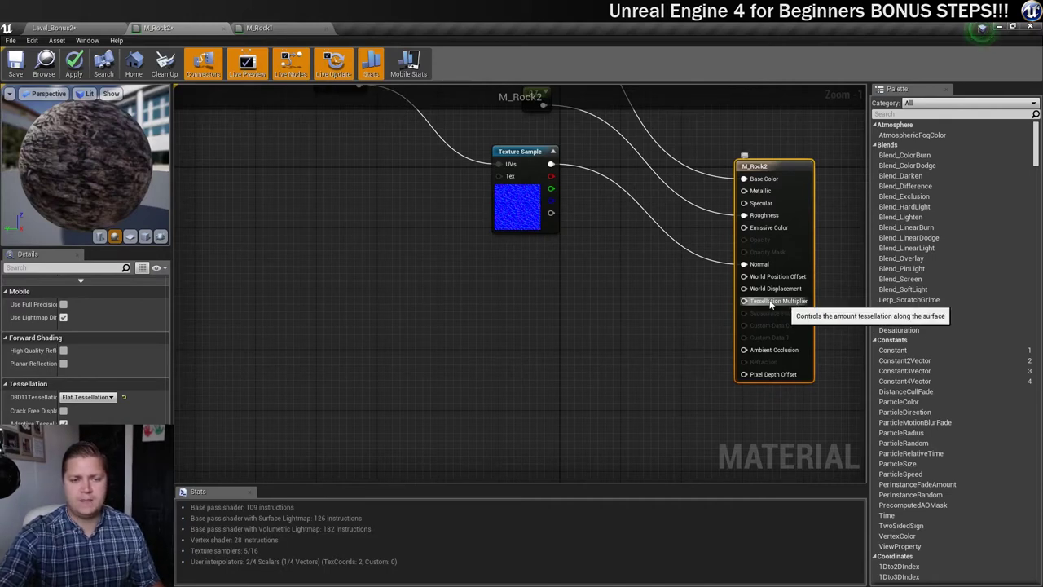
- Add a ScalarParameter node to the M_Rock2 graph and connect it to the Tessellation Multiplier input
right_click(661, 317)
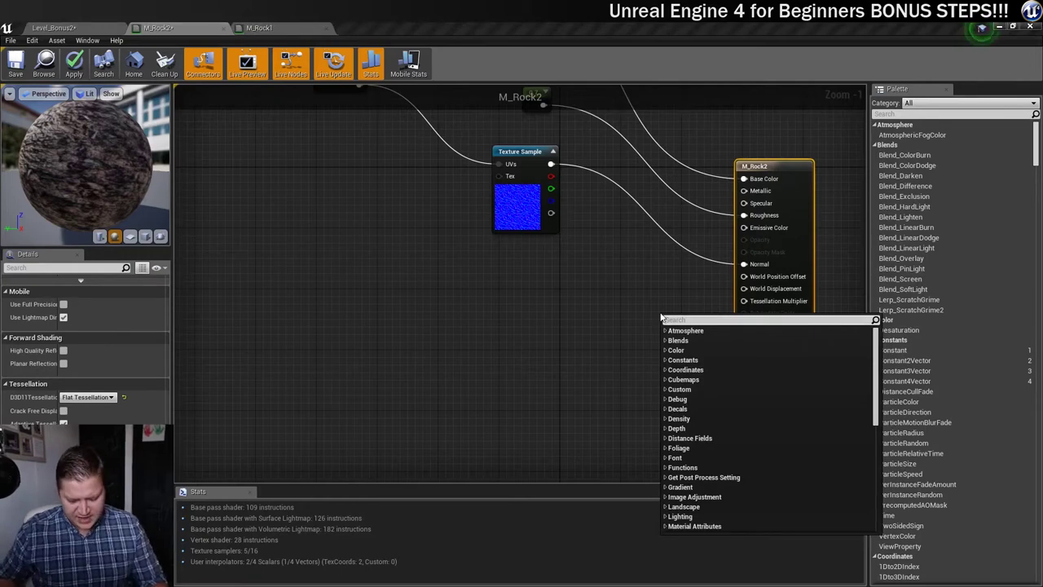
type("scala")
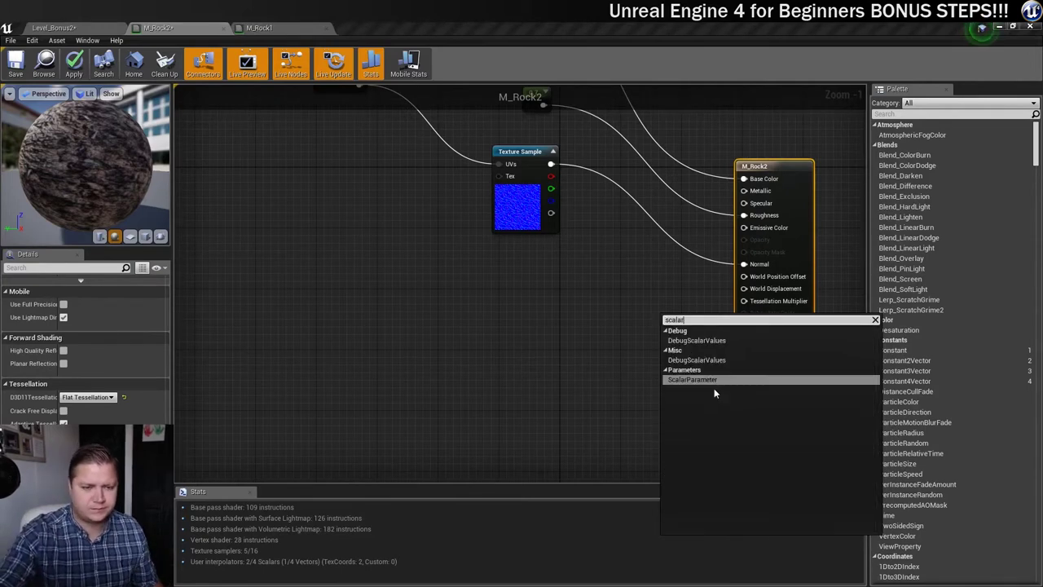
type("r")
left_click(710, 381)
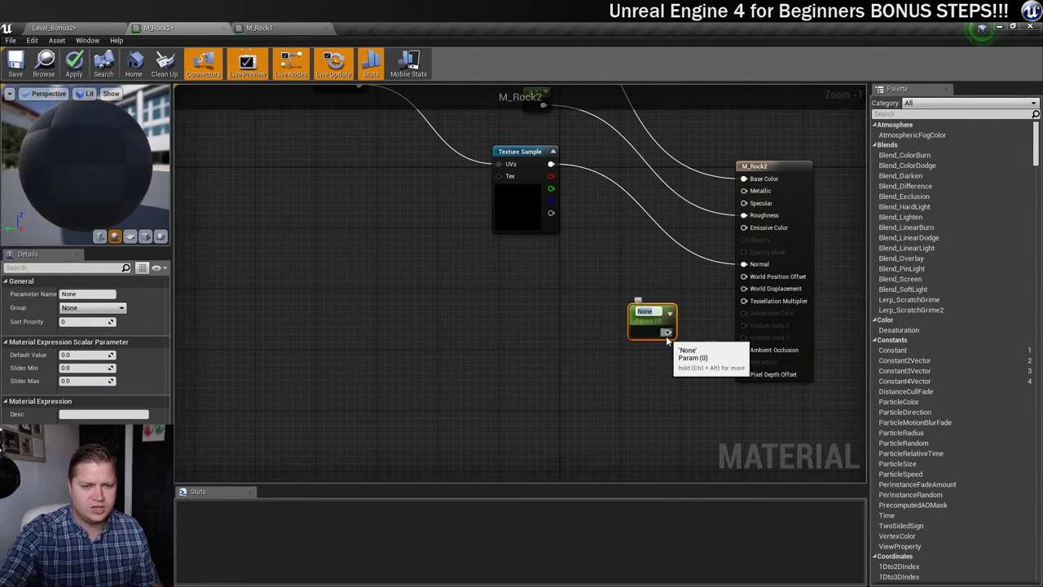
left_click_drag(666, 332, 744, 302)
- Name the new scalar parameter TessMultiplier
left_click(81, 294)
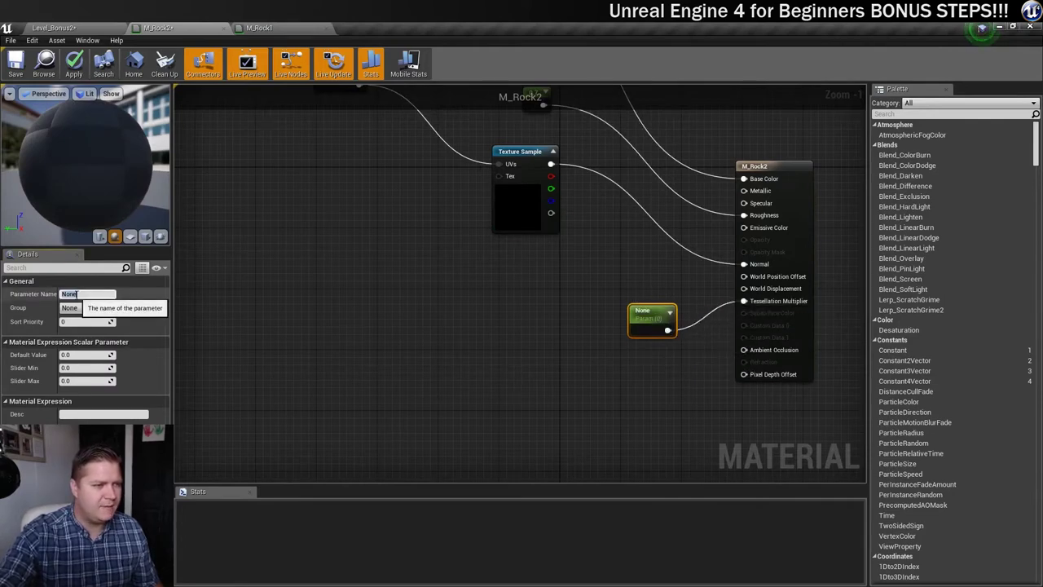
type("Te")
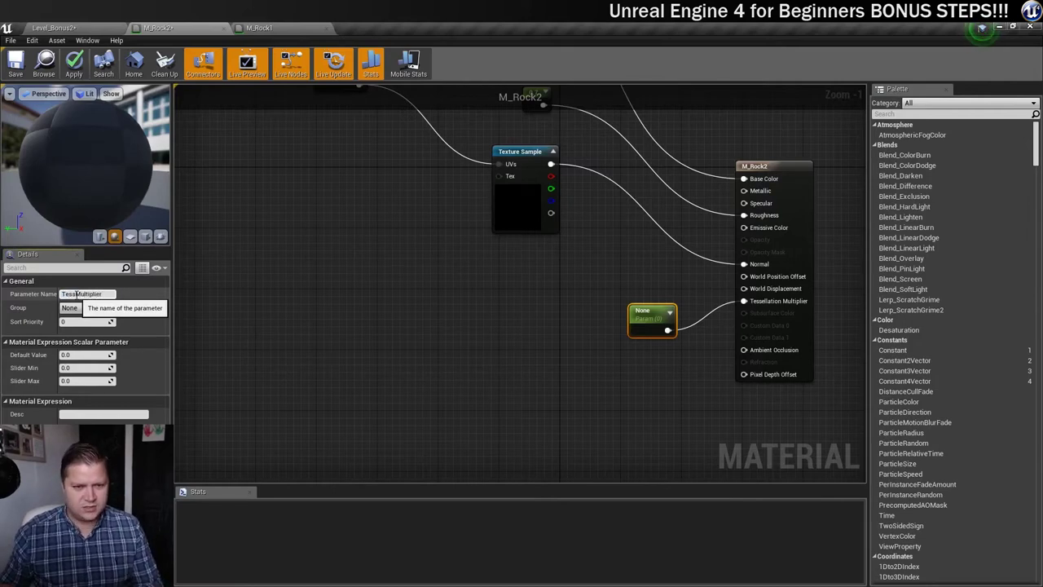
type("ssMultiplier")
key("Return")
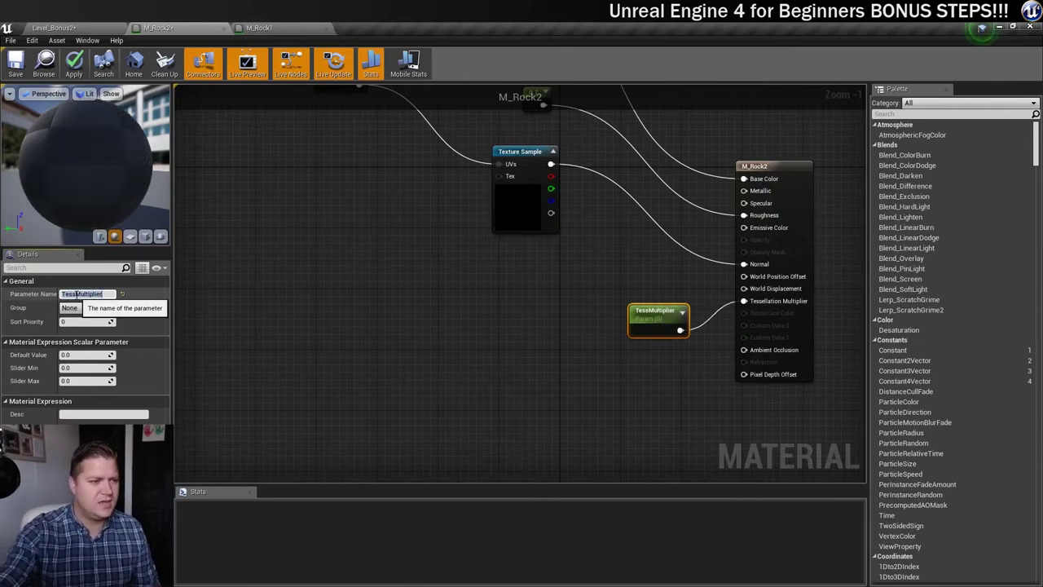
- Set the default value of the TessMultiplier parameter to 0.5 and move its node slightly lower in the graph
left_click(85, 354)
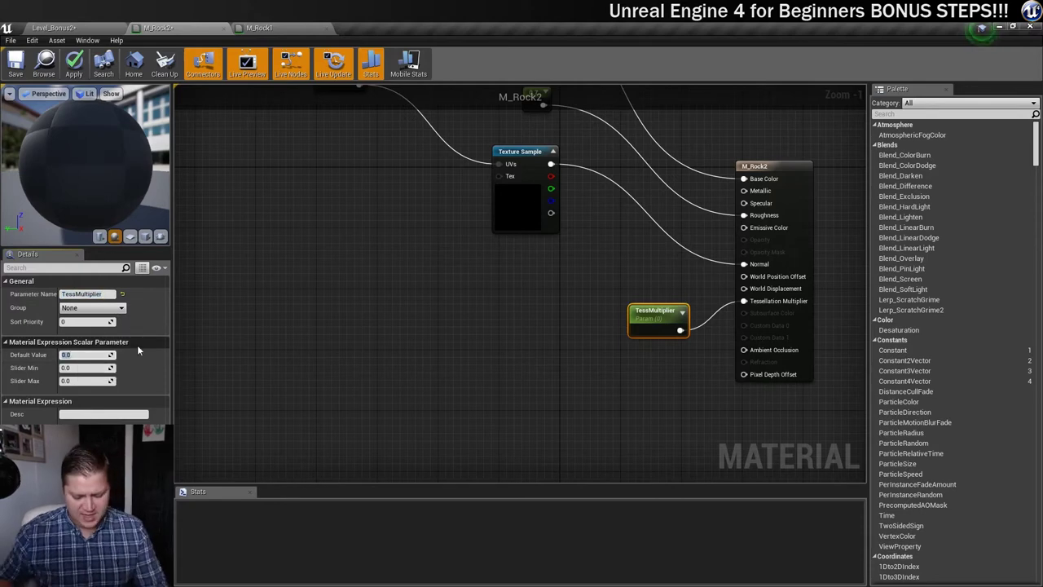
type("5")
key("BackSpace")
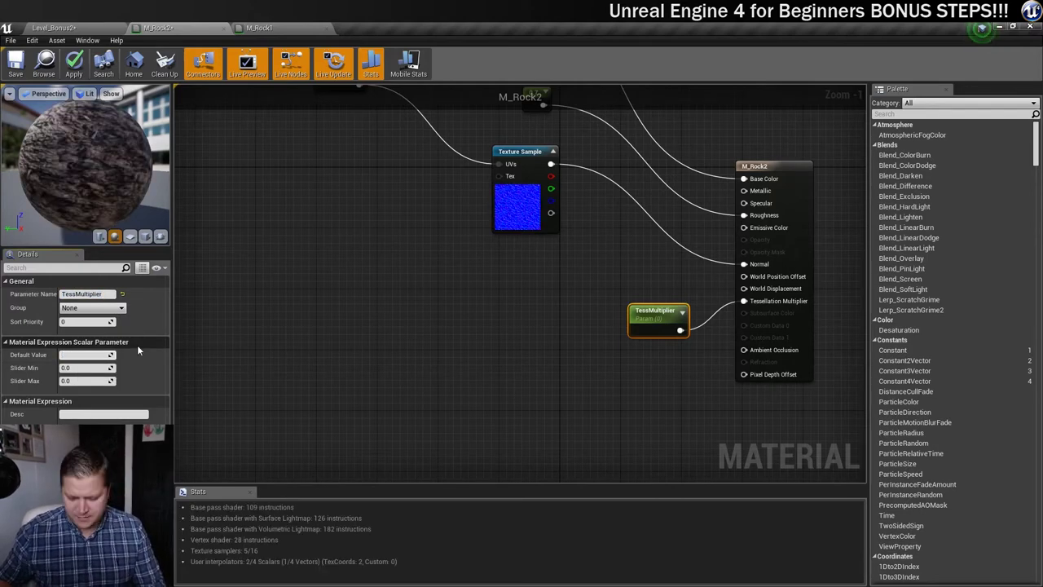
type("0.")
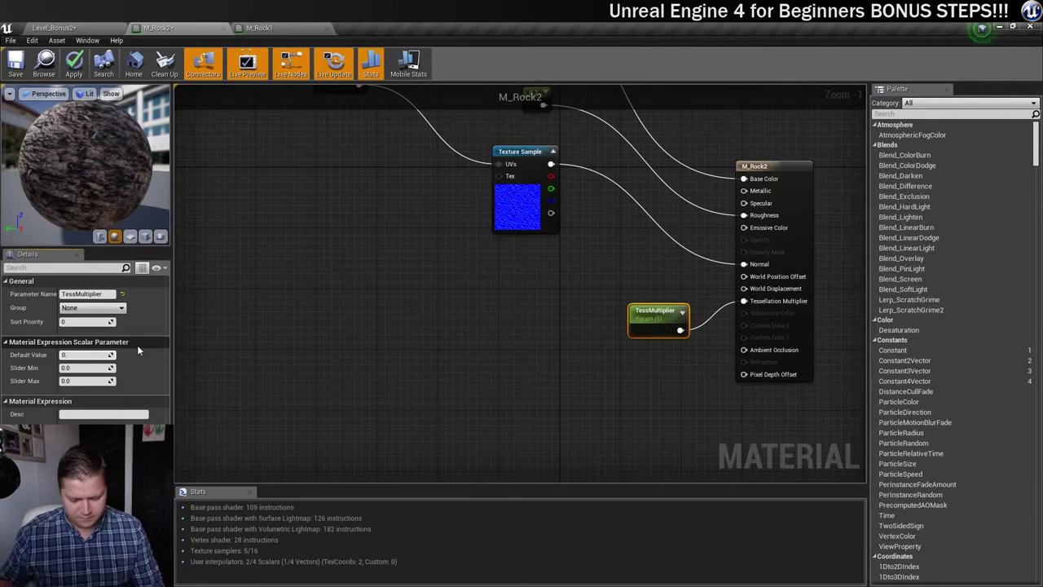
type("5")
key("Return")
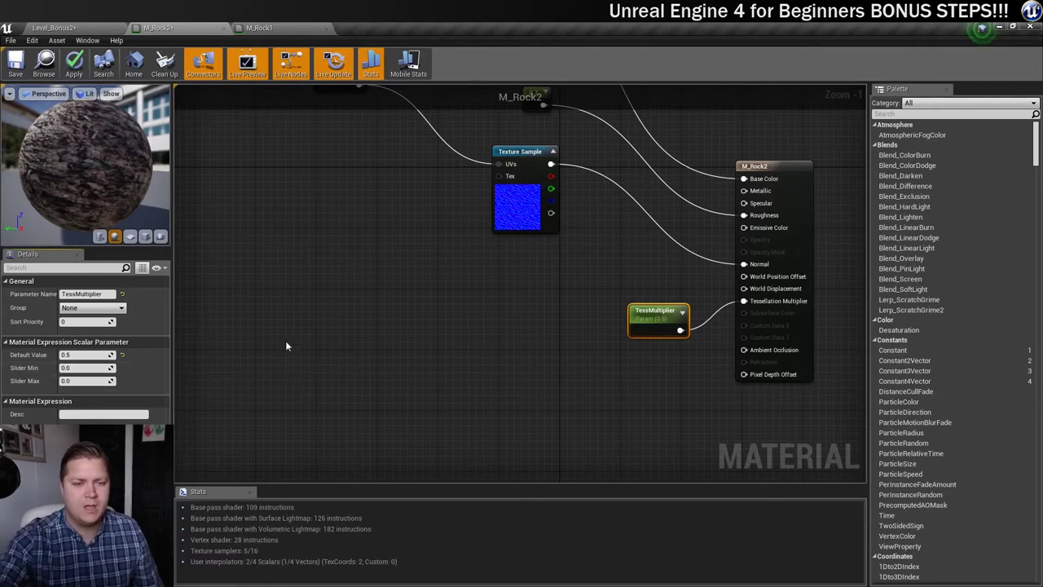
left_click_drag(665, 314, 664, 352)
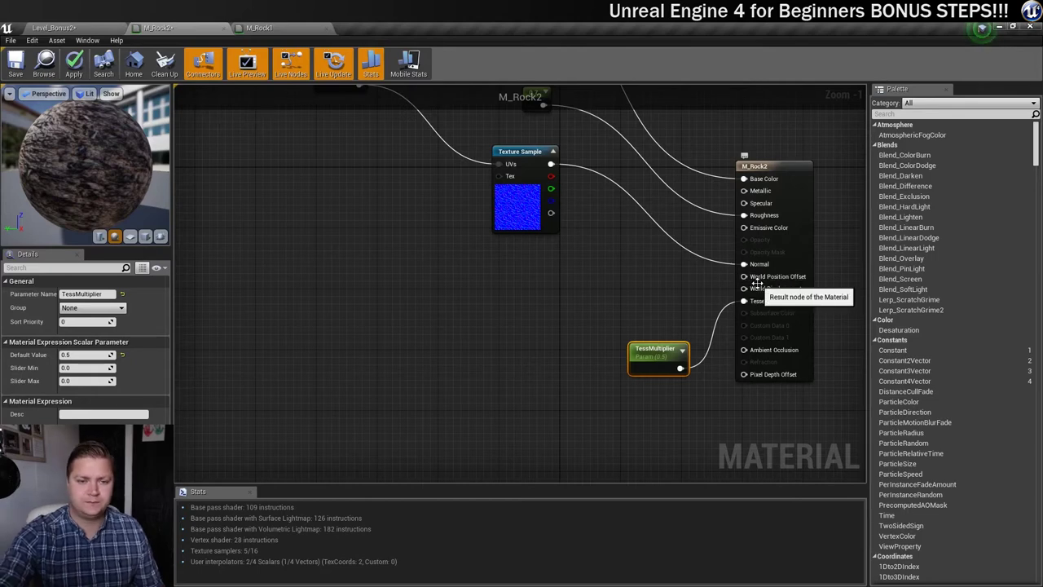
- Add a VertexNormalWS node to the empty graph area below the normal map's Texture Sample
right_click(384, 305)
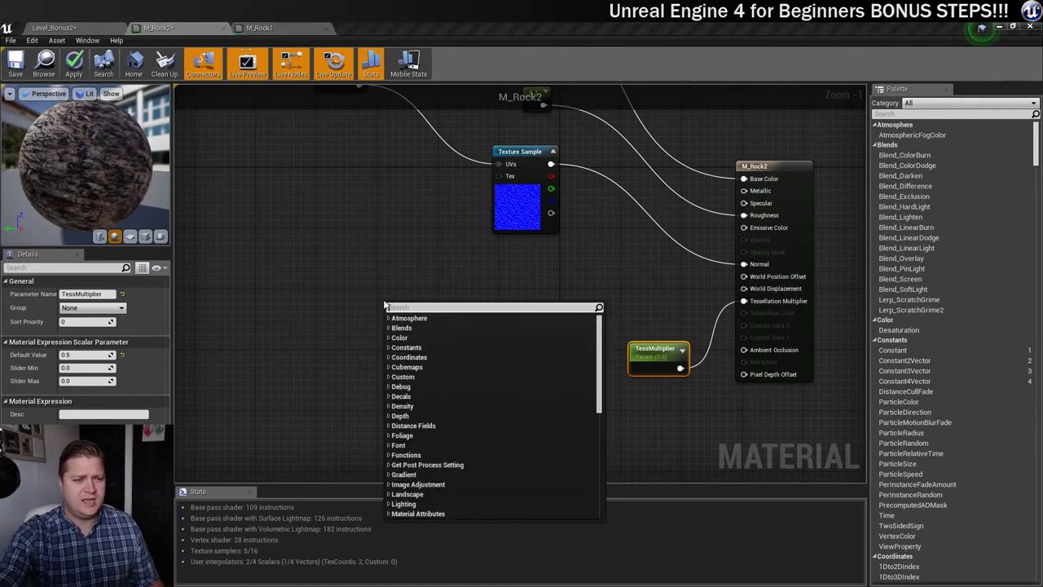
type("verte")
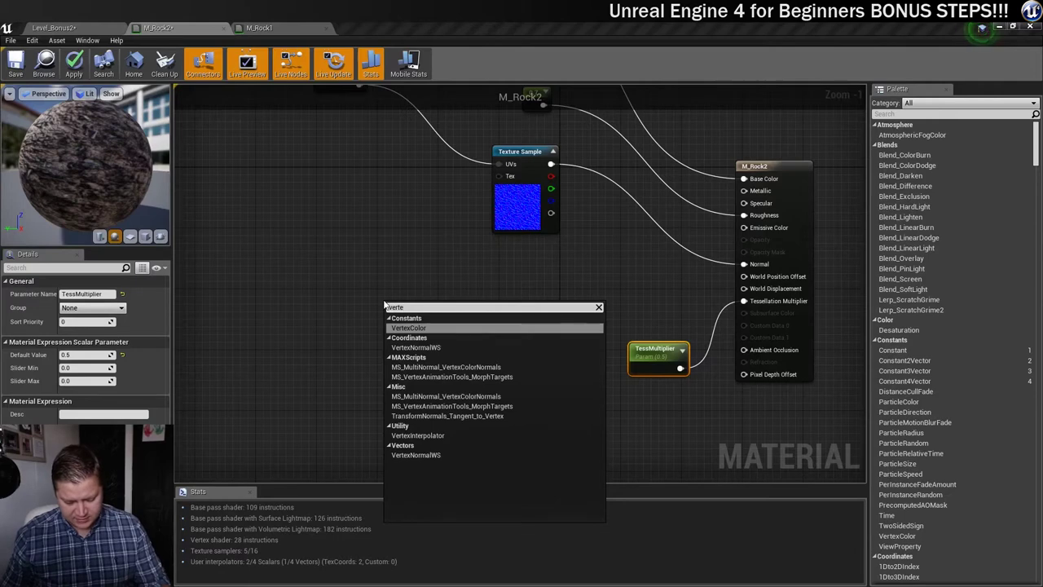
type("xnormalws")
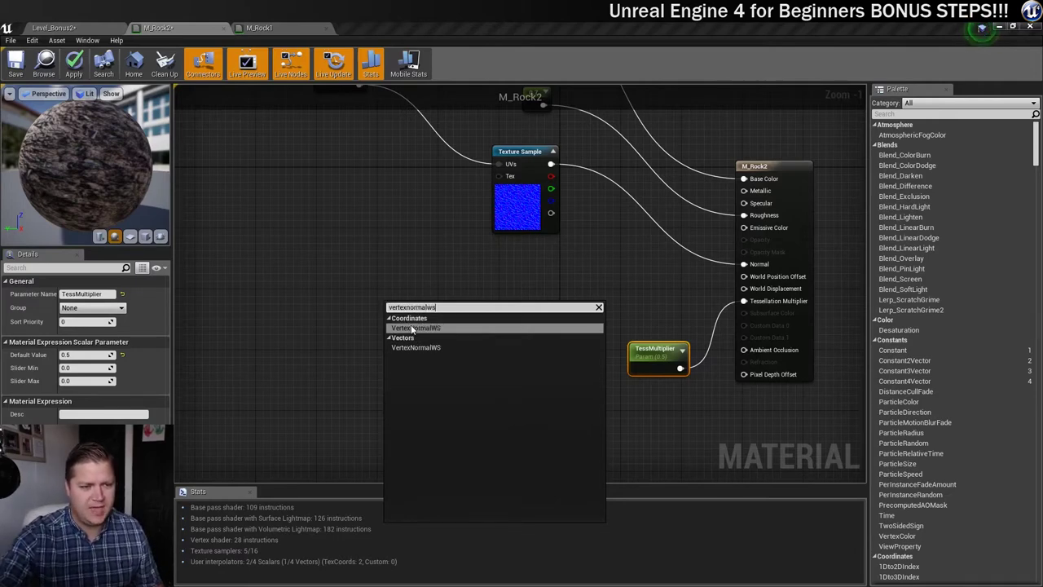
left_click(411, 328)
- Feed VertexNormalWS into a new Multiply node, connect that to World Displacement, and shift both nodes away from the material result node
left_click_drag(418, 304, 496, 315)
type("mu")
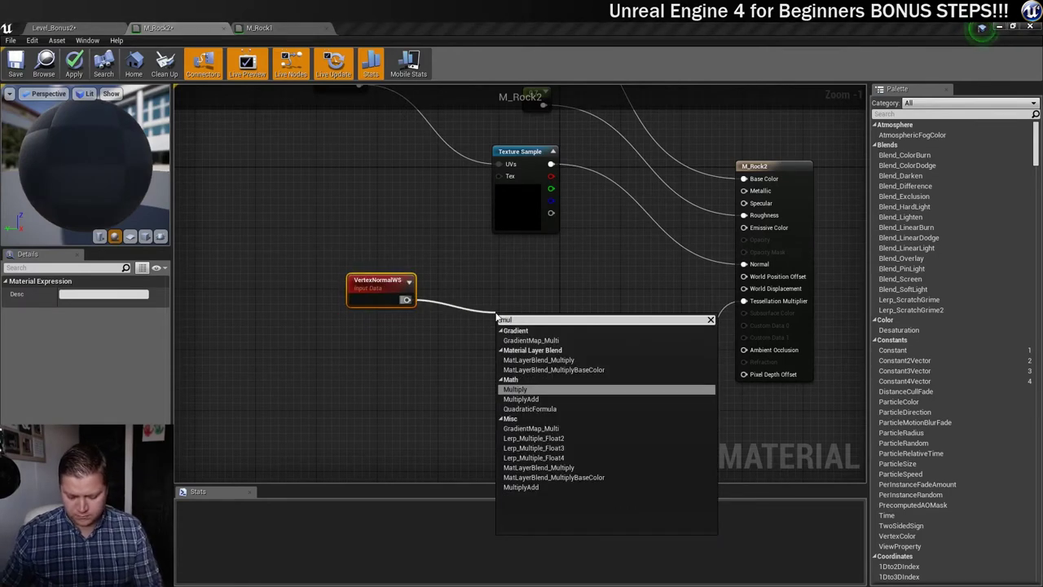
type("l")
key("Return")
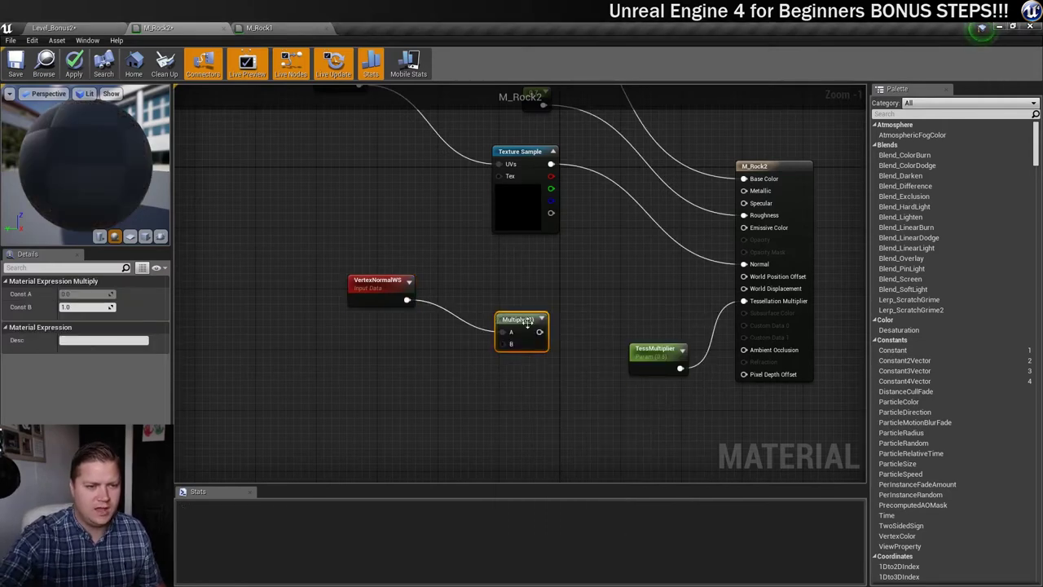
left_click_drag(527, 323, 509, 307)
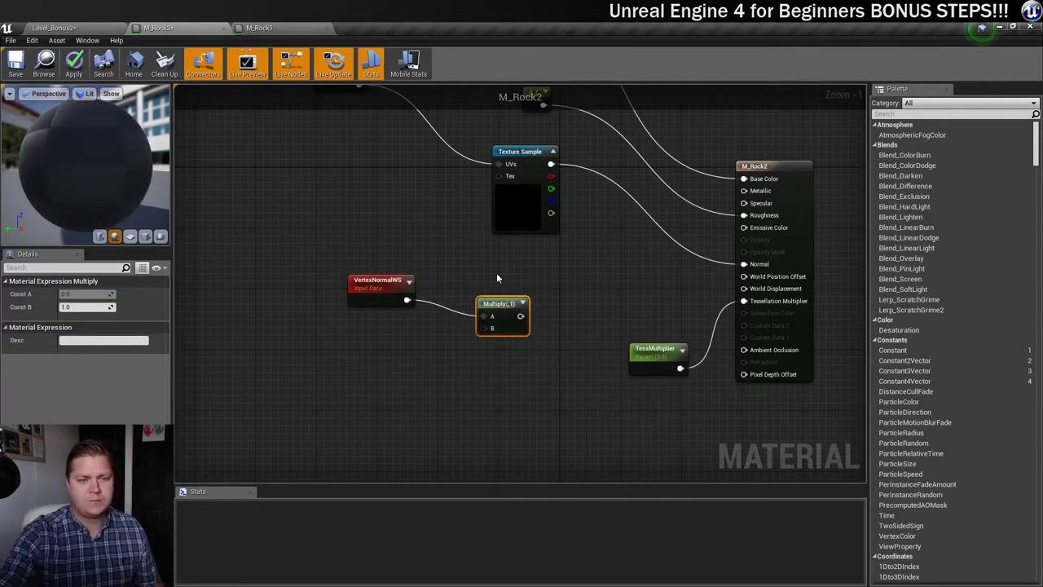
left_click_drag(521, 316, 744, 289)
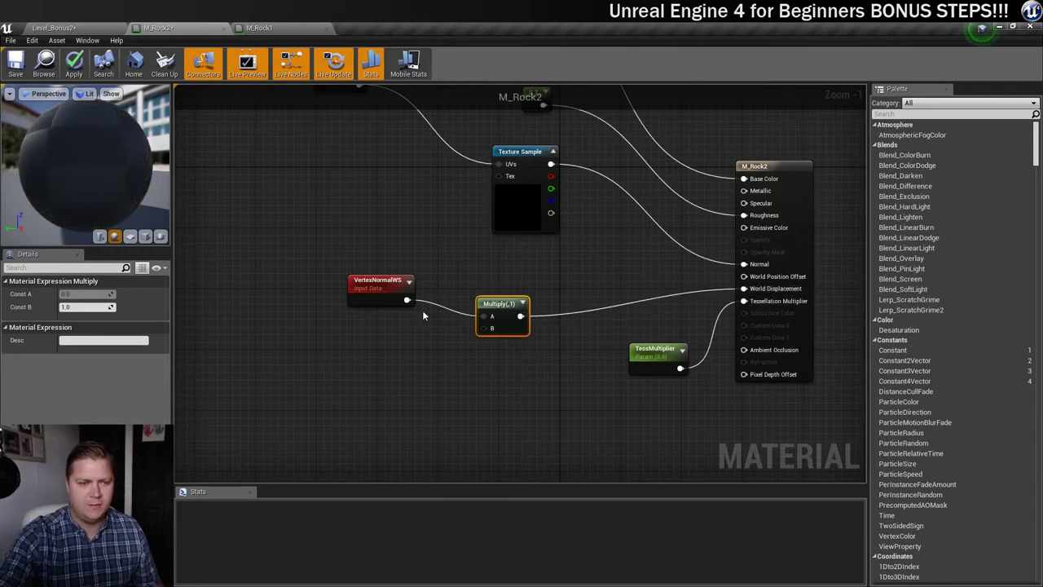
mouse_move(323, 261)
left_mouse_down()
mouse_move(506, 312)
mouse_move(452, 313)
left_mouse_up()
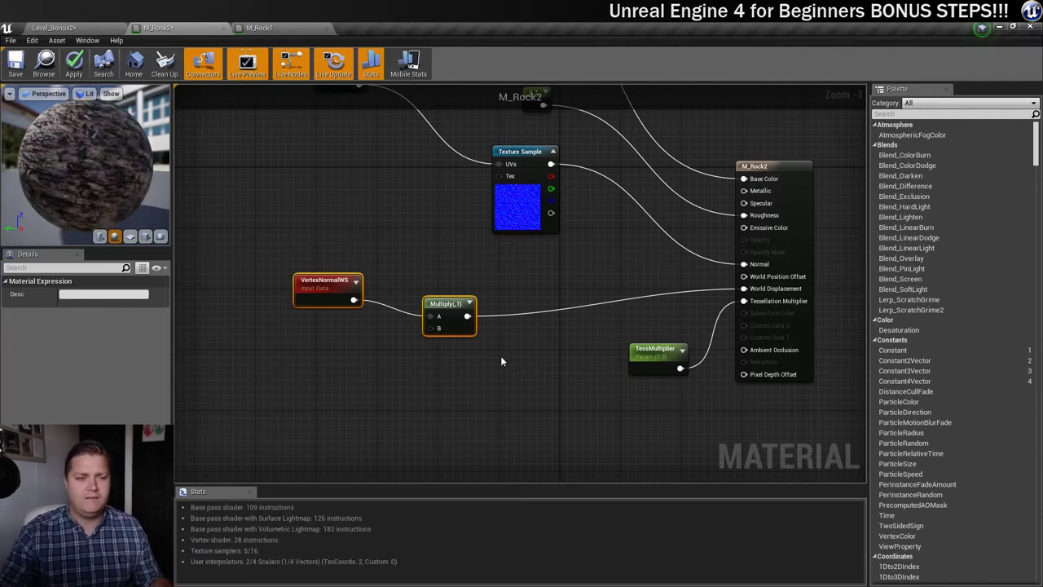
- Add a Texture Sample node beneath the VertexNormalWS node
right_click(294, 368)
type("texturesample")
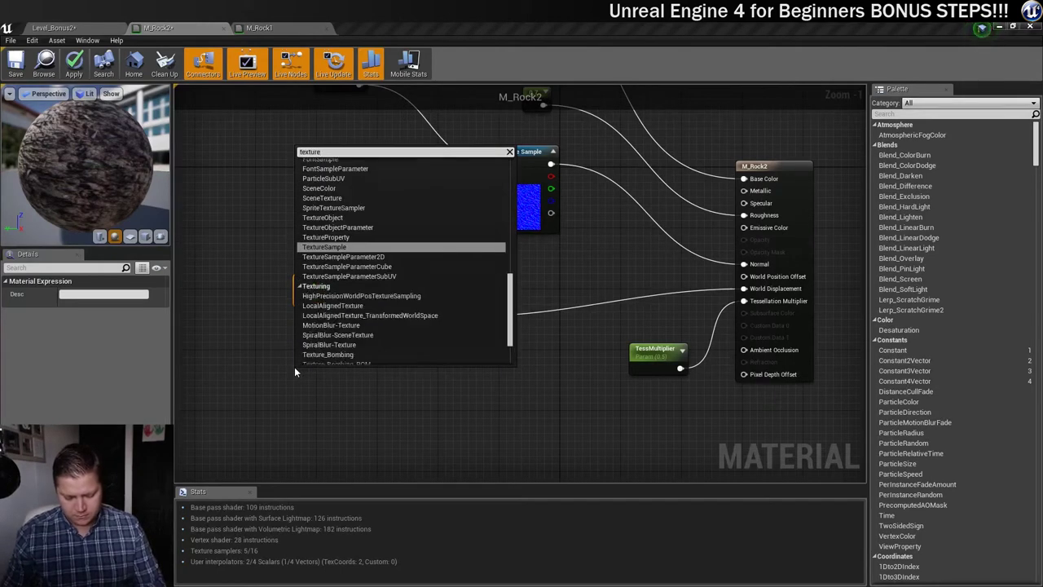
left_click(325, 251)
left_click_drag(312, 372, 295, 356)
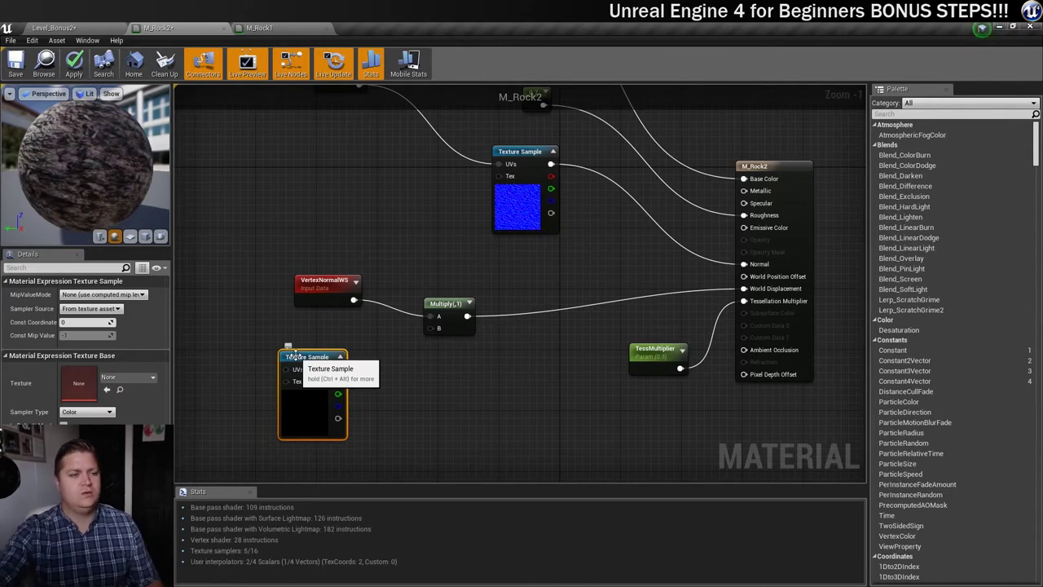
- Assign the Rock_Displacement texture to the new Texture Sample and move the node farther from the Multiply node
left_click(126, 377)
type("rock")
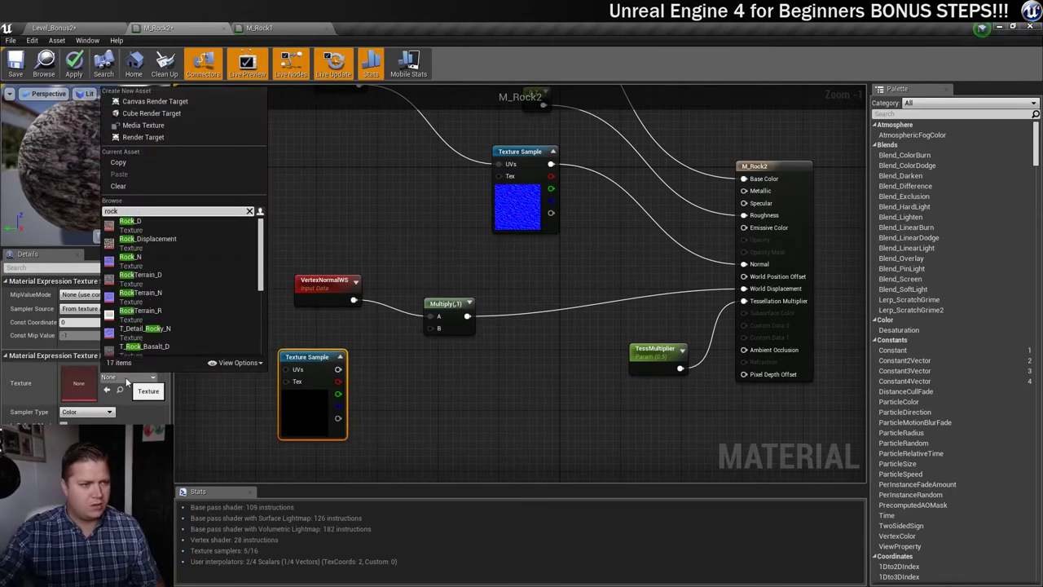
mouse_move(155, 242)
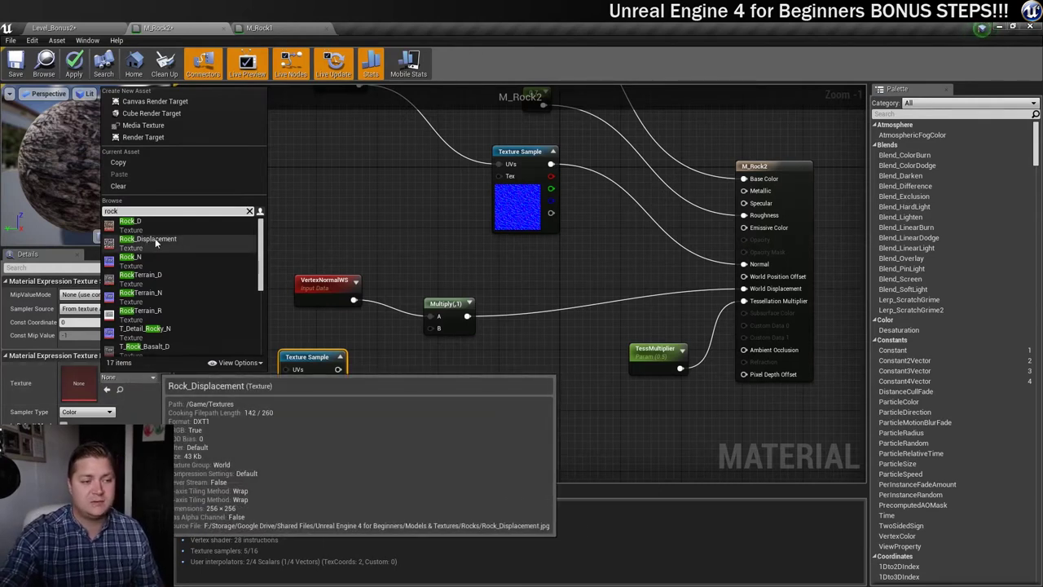
left_click(155, 242)
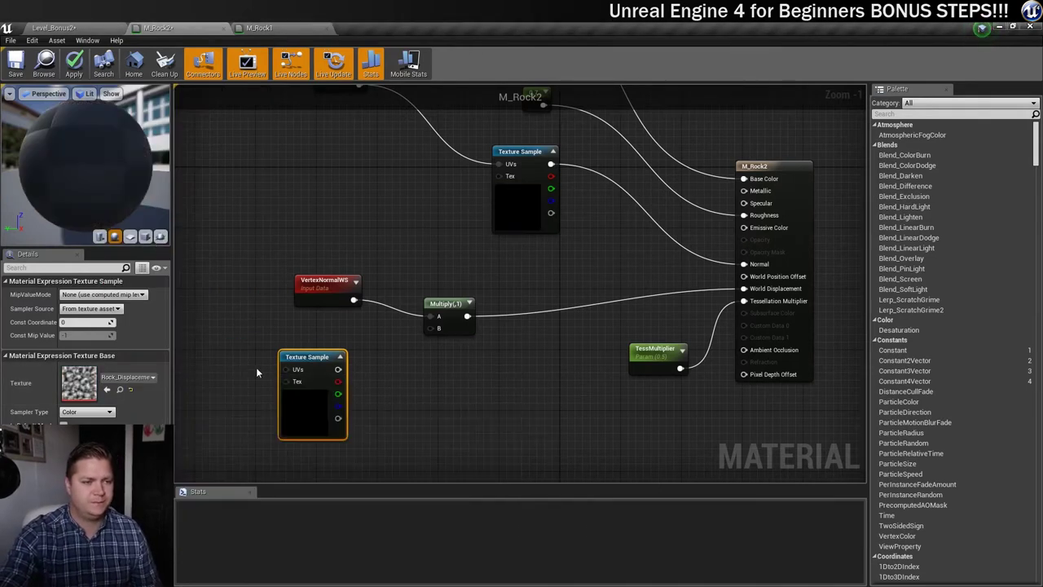
left_click_drag(308, 358, 232, 335)
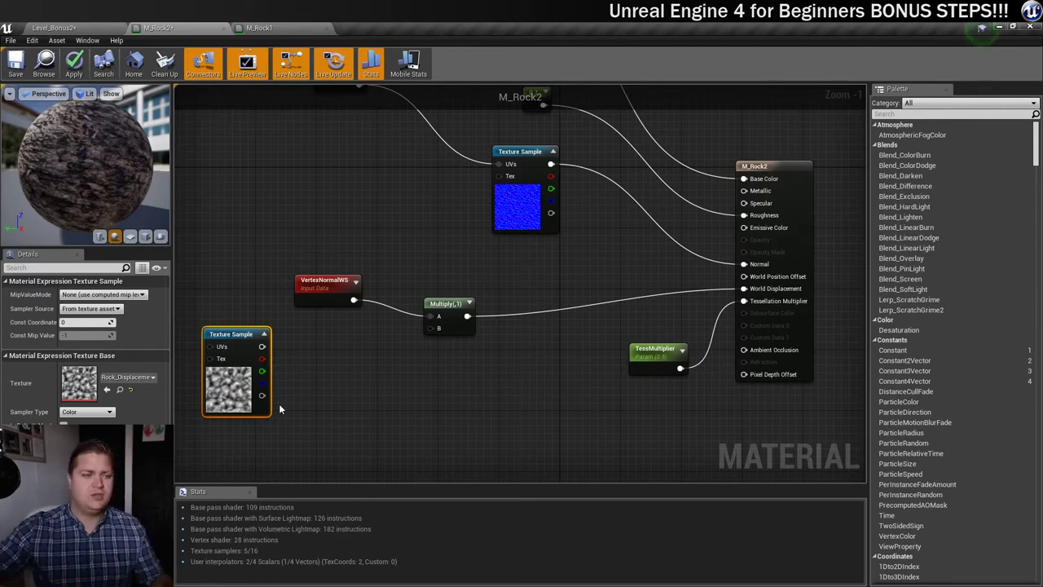
- Add a ScalarParameter node below the Rock_Displacement sample and name it TessDistance
right_click(273, 443)
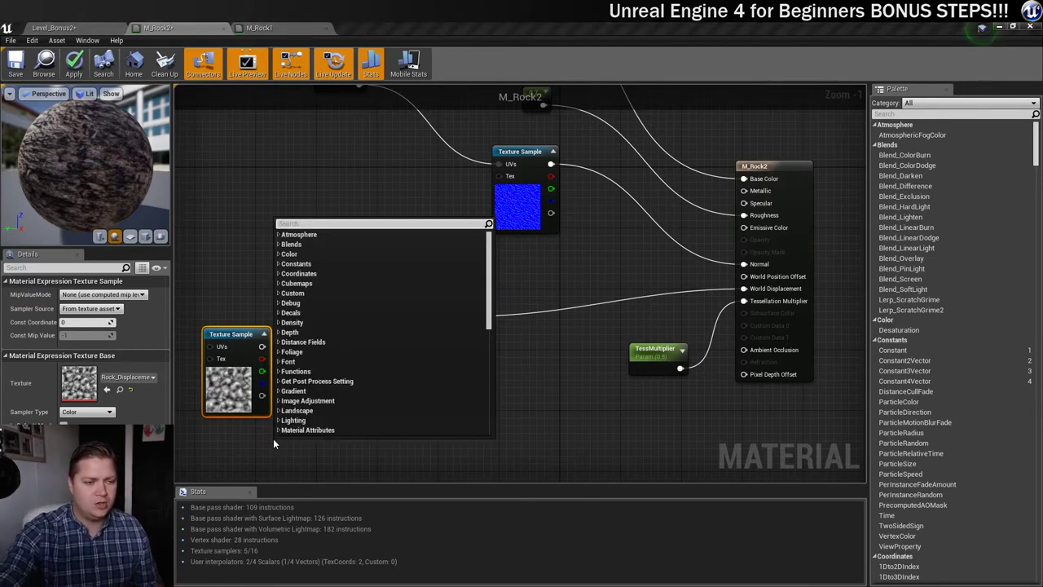
type("scalar")
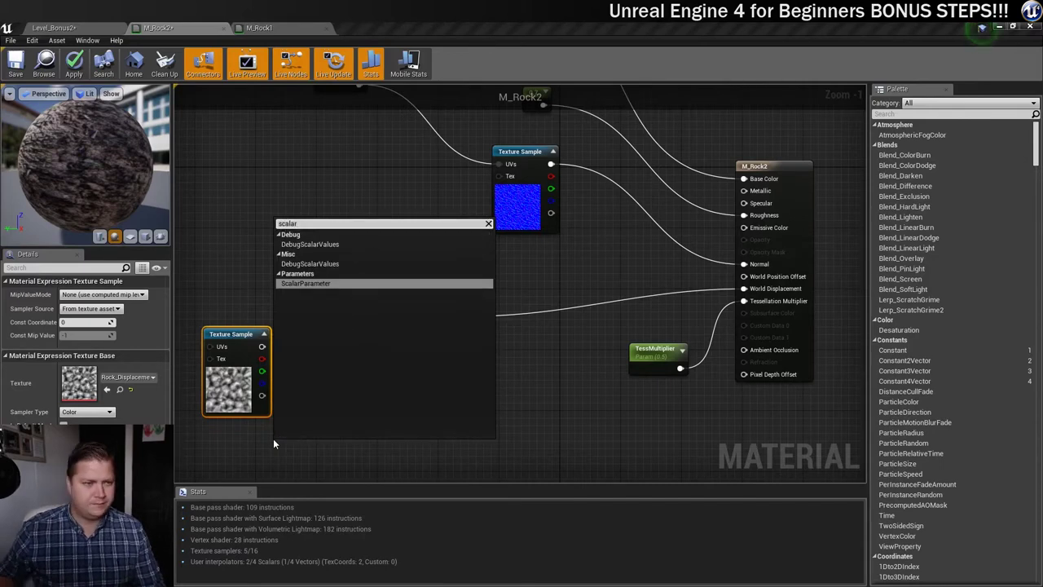
key("Return")
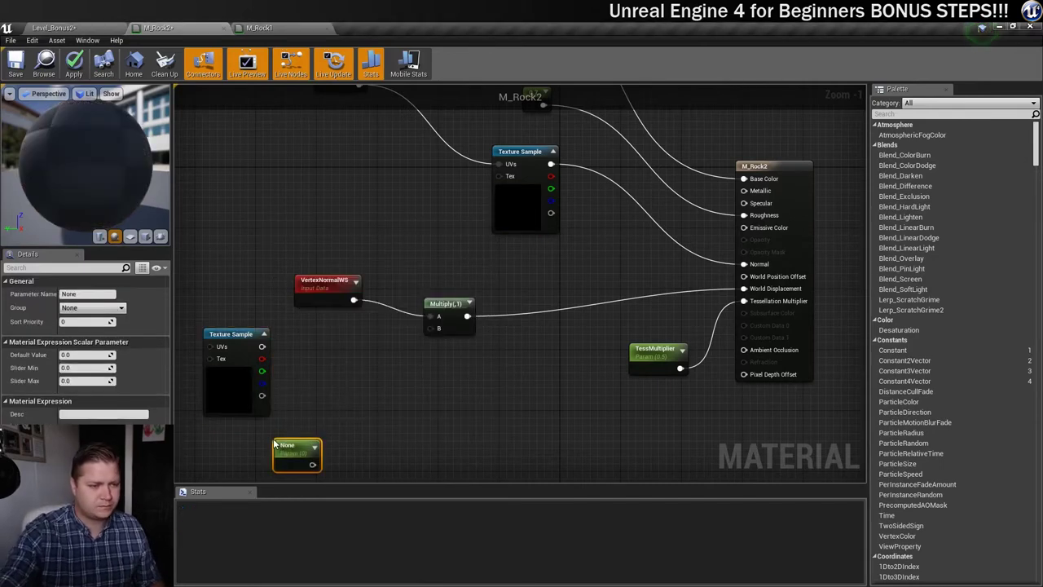
left_click(72, 294)
type("Te")
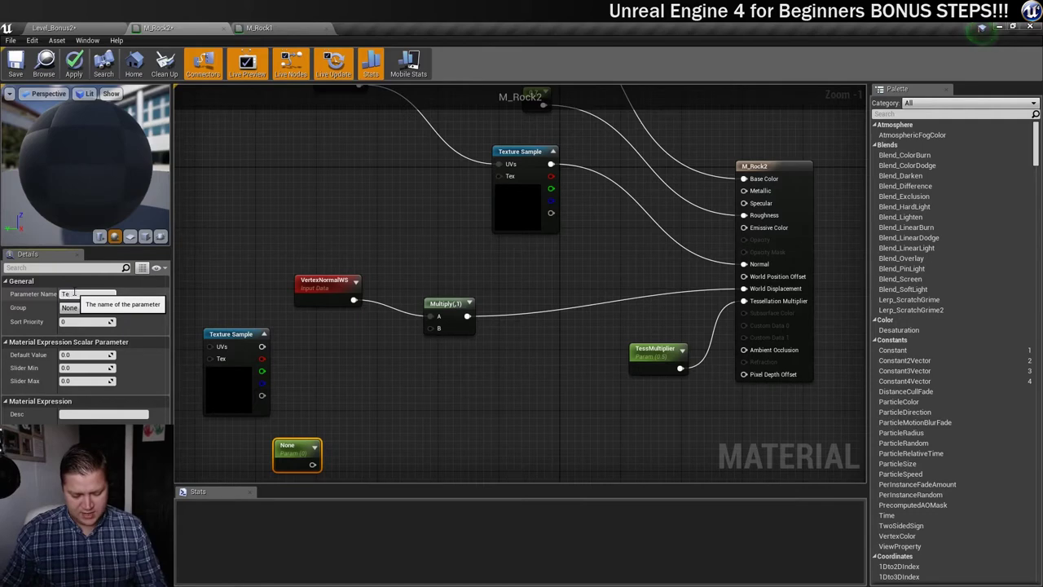
type("ssDistance")
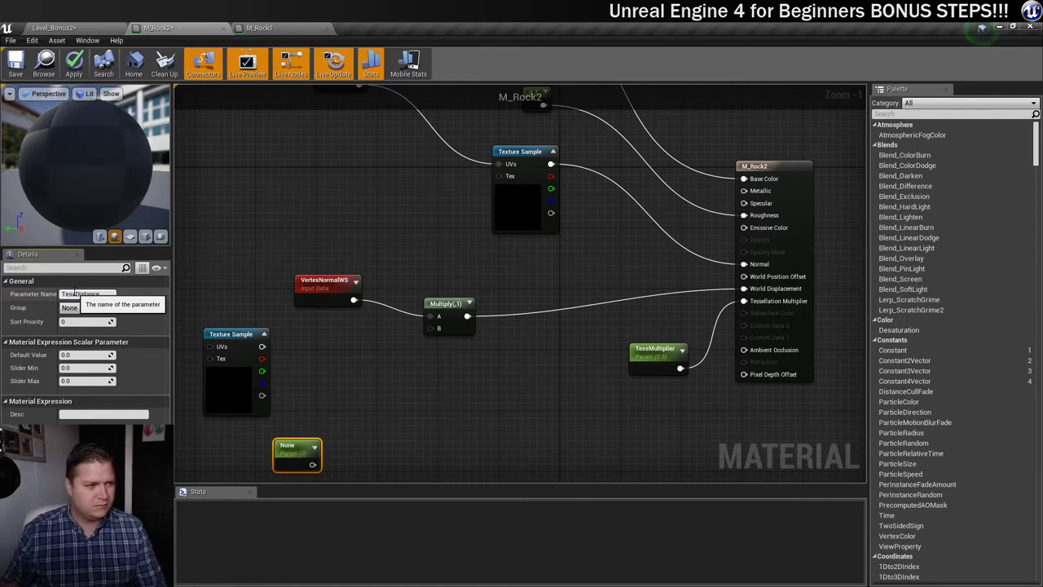
key("Return")
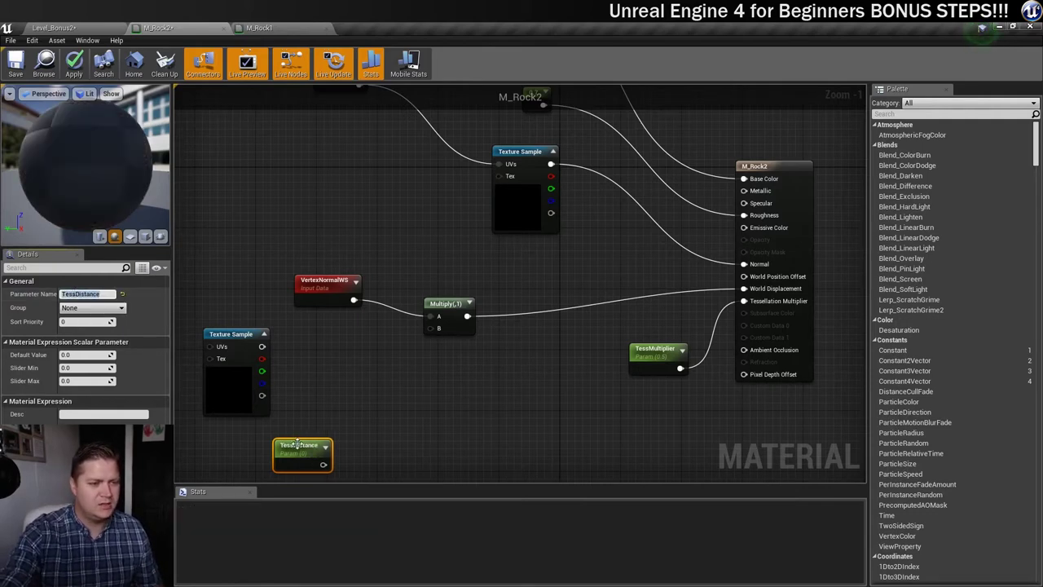
- Set the default value of TessDistance to 15 and place its node directly under the Rock_Displacement sample
left_click(87, 355)
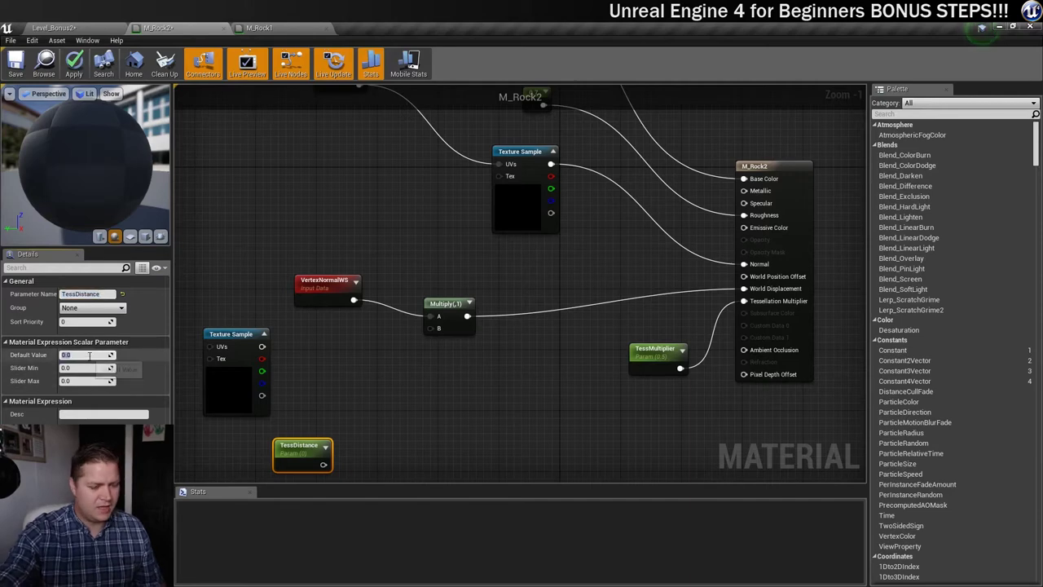
type("5")
key("Return")
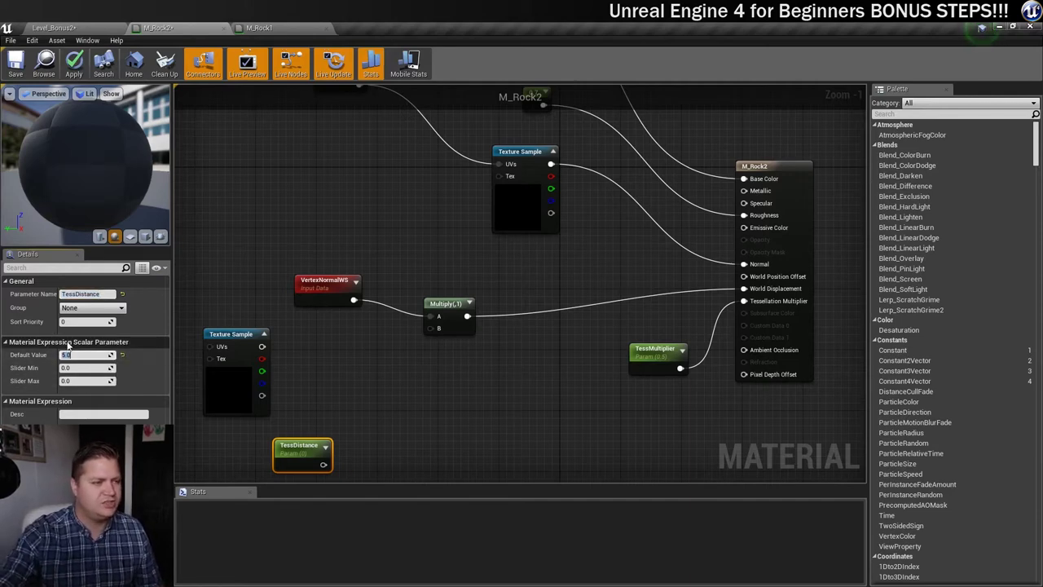
type("1")
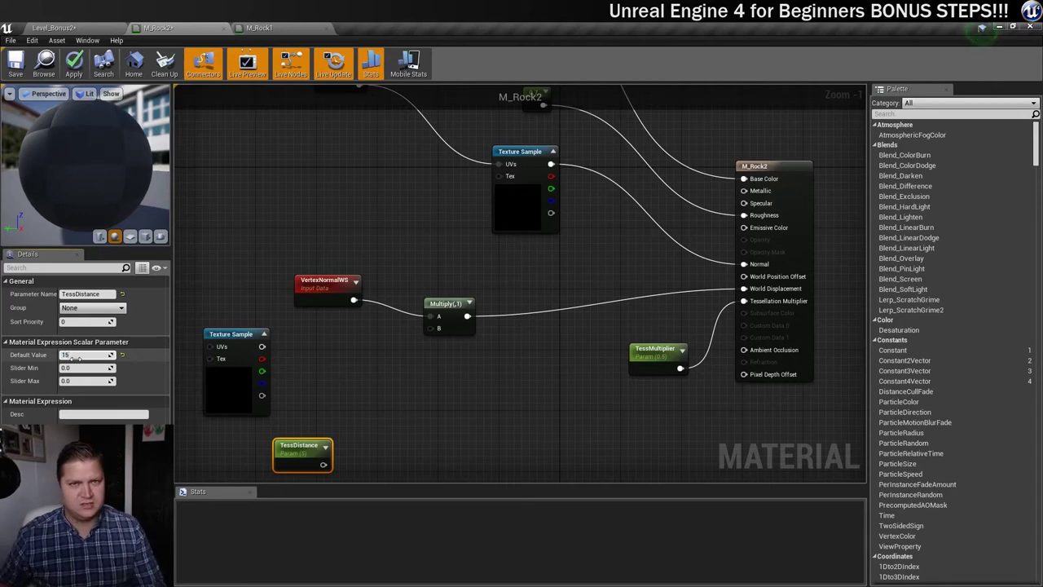
type("5")
key("Return")
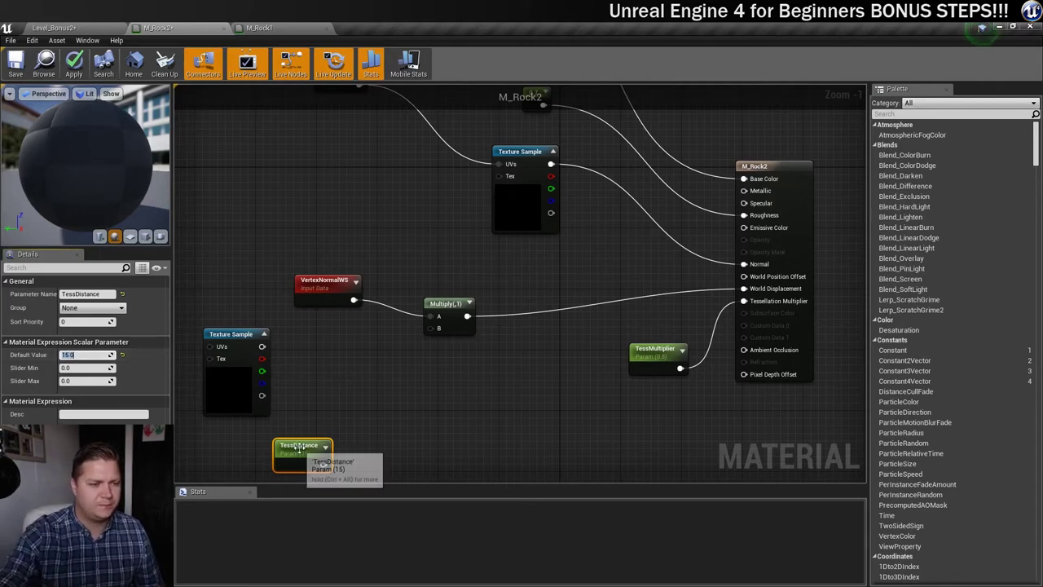
left_click_drag(299, 447, 227, 440)
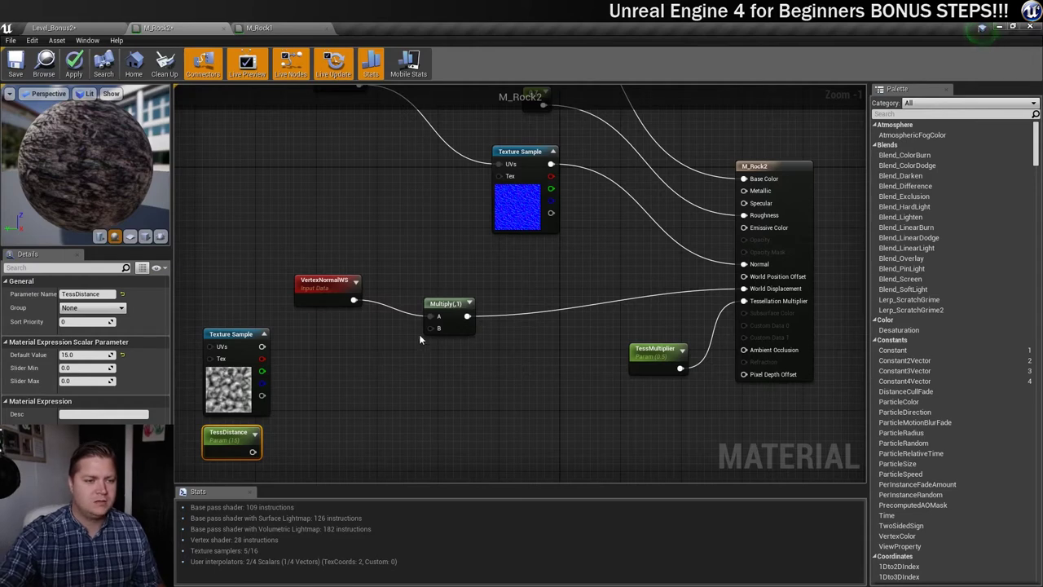
- Add a second Multiply node, connect its output to the first Multiply's B input, and feed the Rock_Displacement sample into its A input
right_click(340, 374)
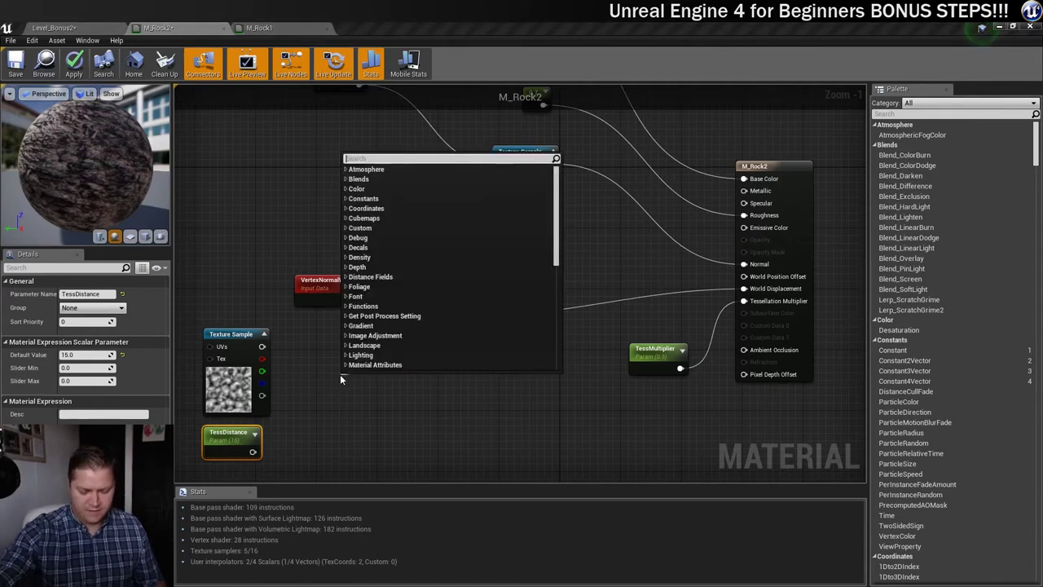
type("mult")
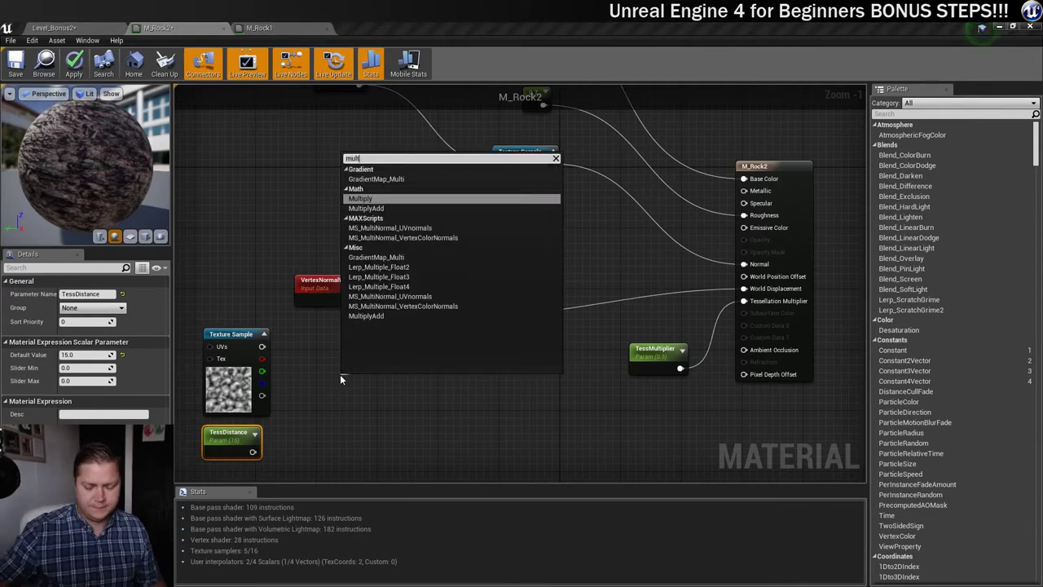
key("Return")
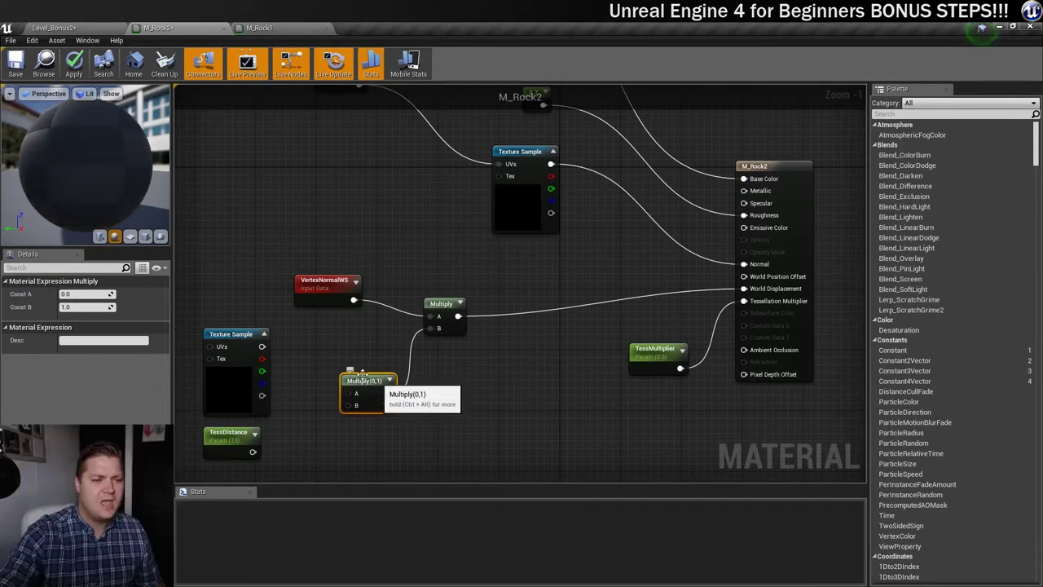
left_click_drag(362, 381, 353, 365)
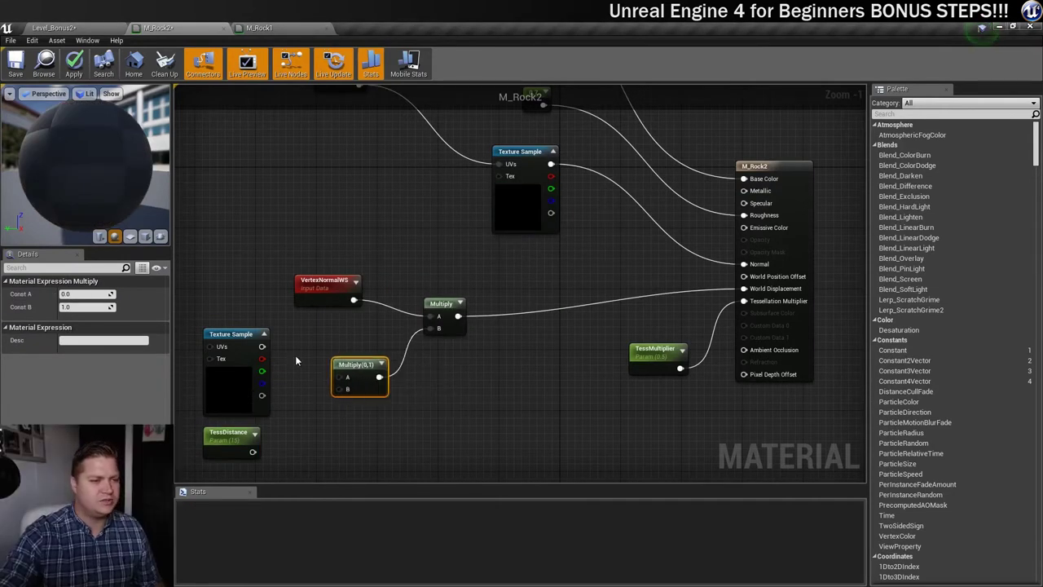
left_click_drag(262, 347, 341, 377)
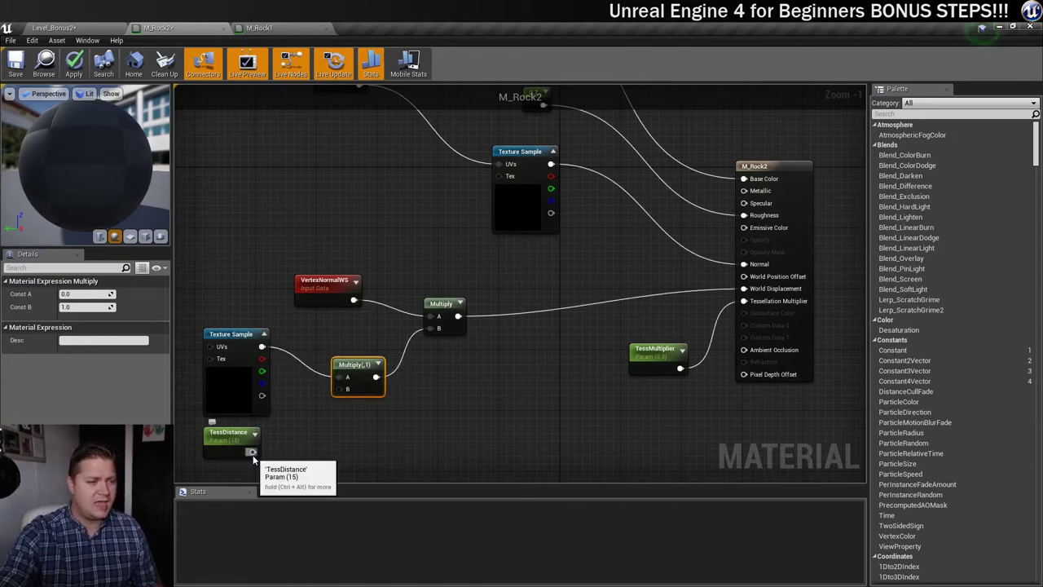
- Connect TessDistance to the second Multiply's B input and move the TessMultiplier node below the displacement Multiply nodes
left_click_drag(252, 451, 340, 391)
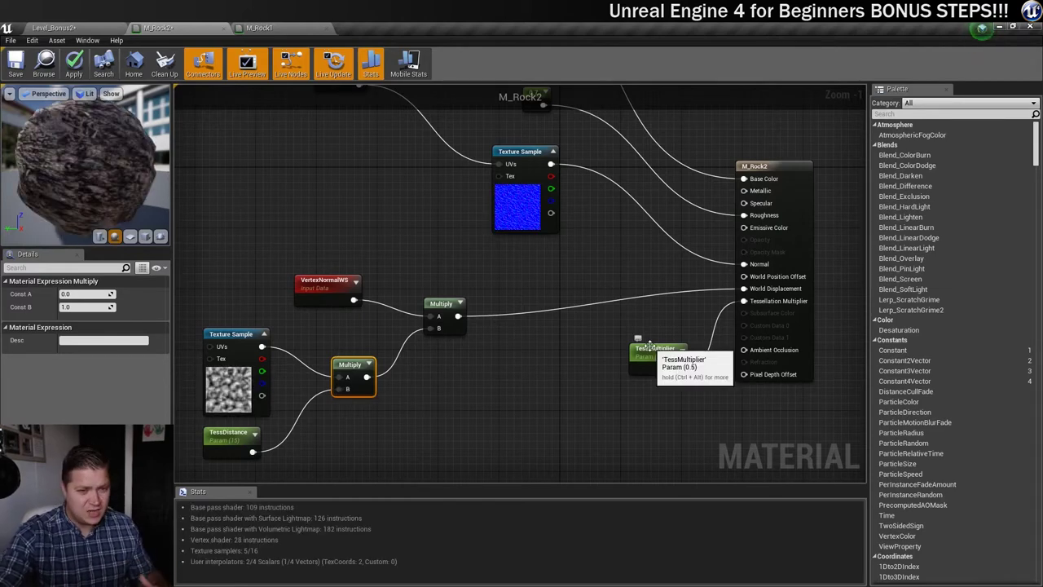
left_click_drag(650, 346, 437, 407)
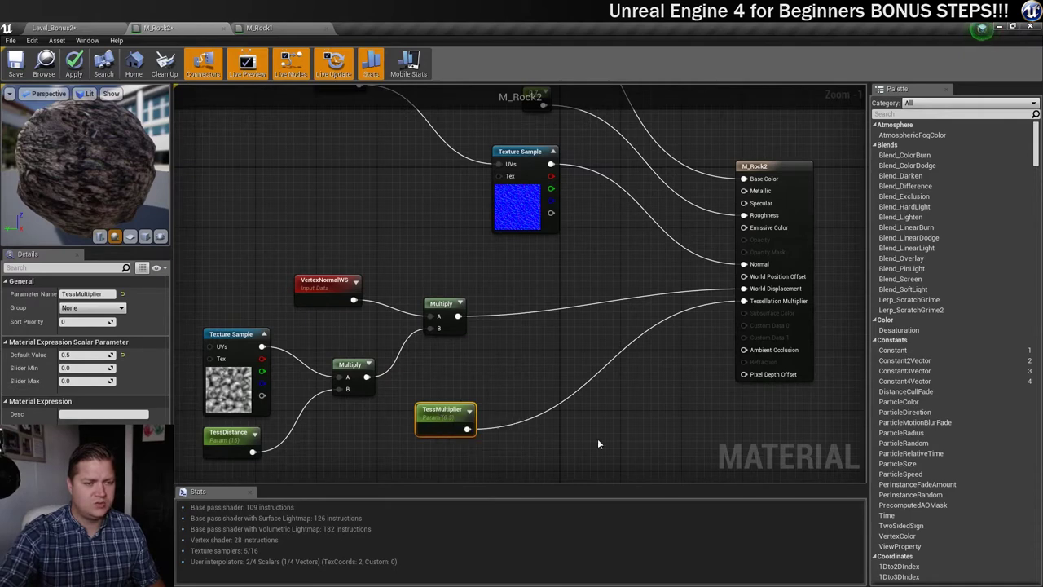
- Enclose the displacement and tessellation nodes in a comment named Displacement, shifted slightly down from the normal texture, and save the material
right_click_drag(598, 441, 697, 377)
left_click_drag(268, 192, 613, 445)
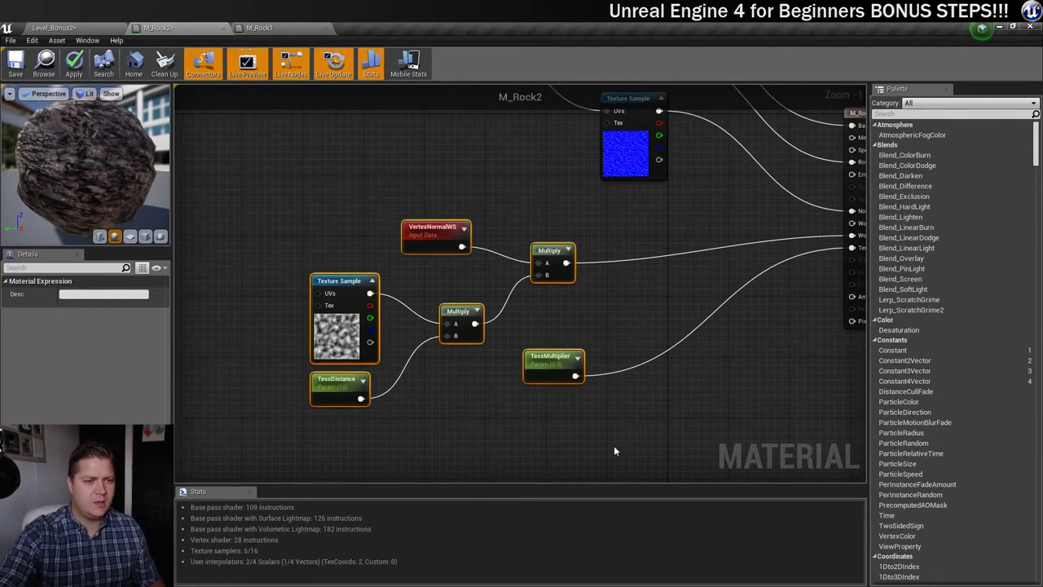
type("c")
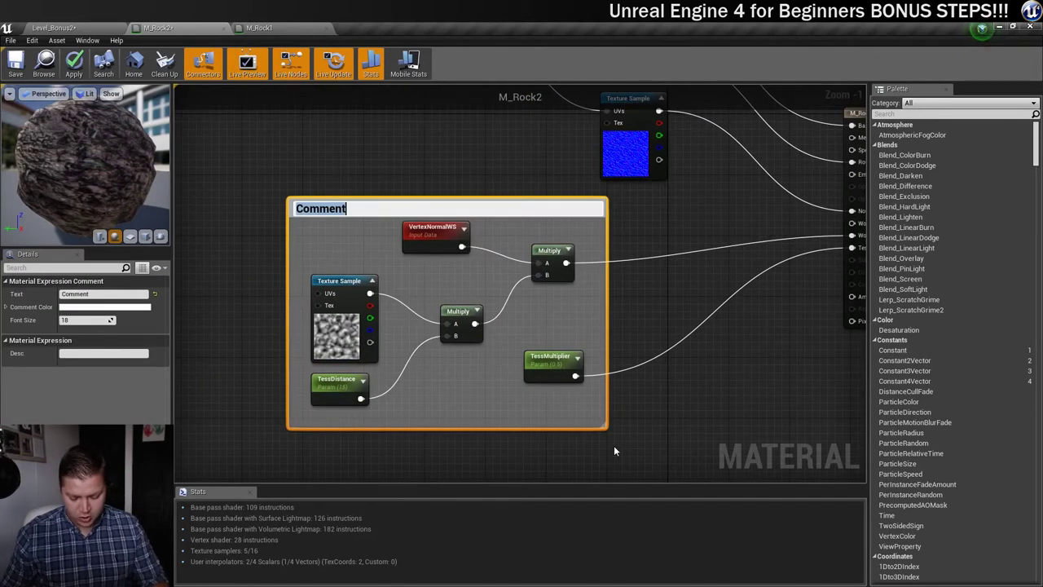
type("Displacement")
key("Return")
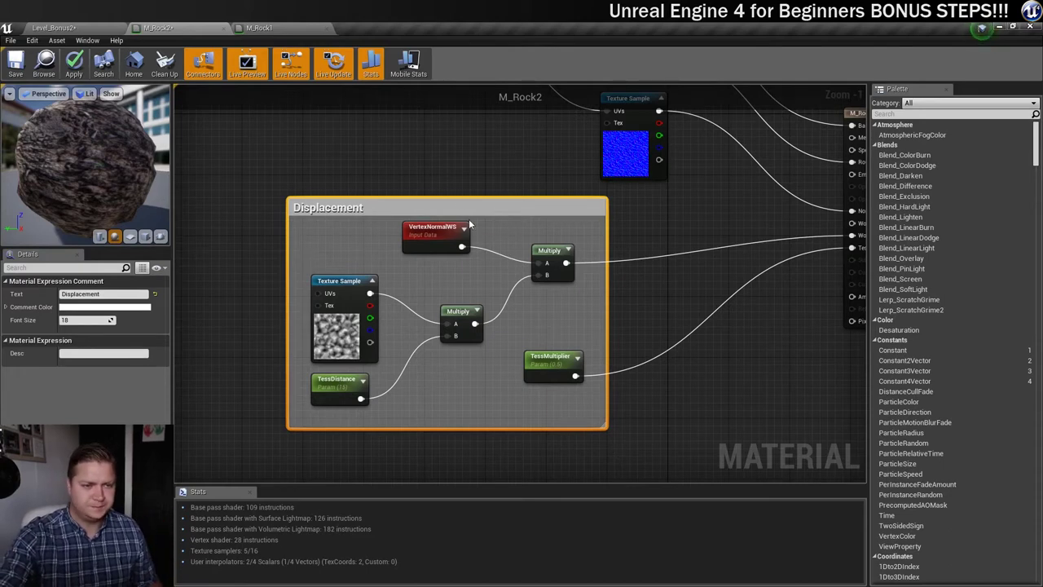
left_click_drag(467, 215, 430, 238)
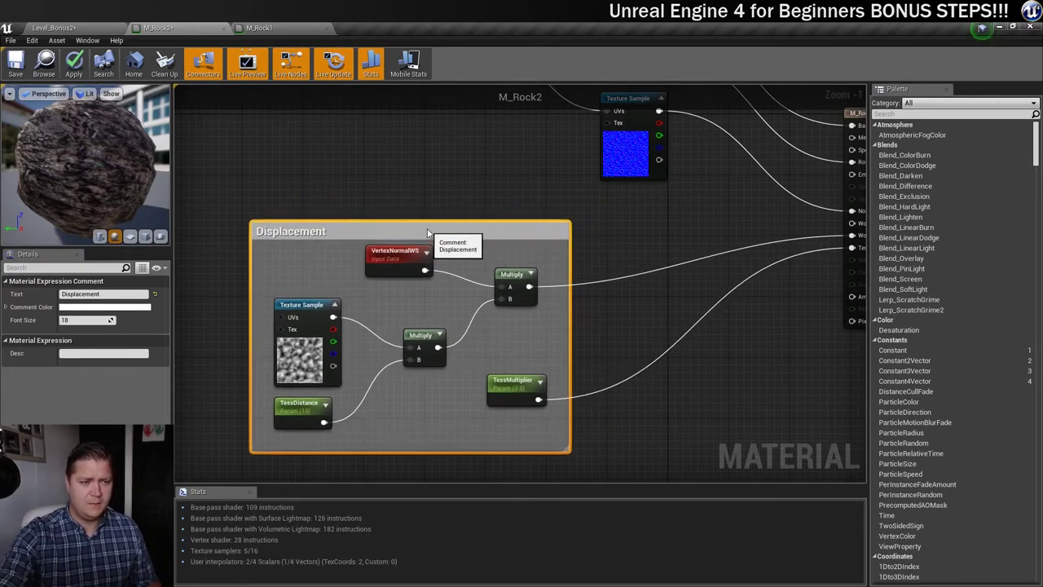
left_click(14, 65)
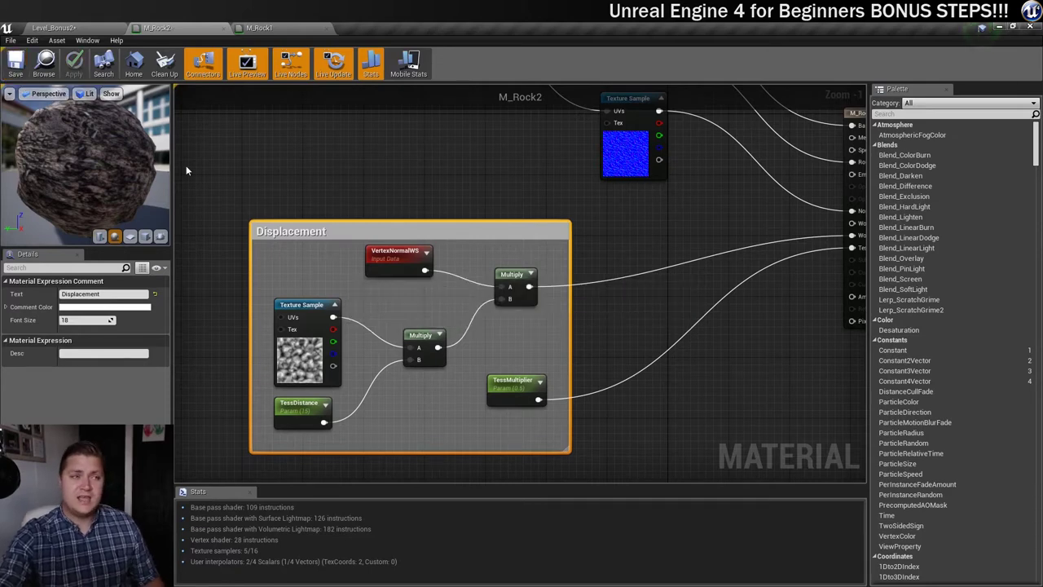
- Return to Level_Bonus2 and create a material instance of M_Rock2 named M_Rock2_Inst
left_click(73, 28)
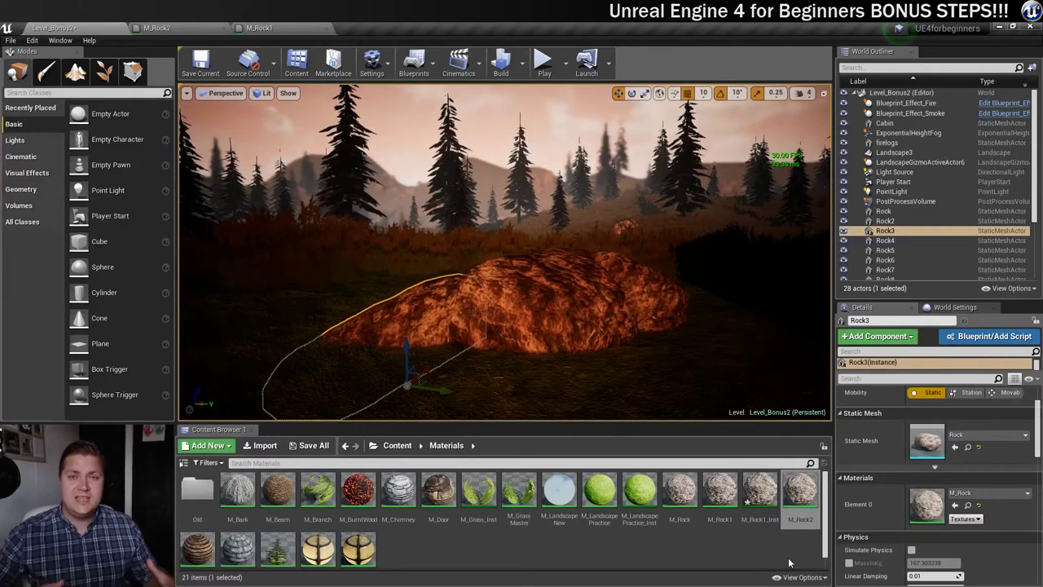
right_click(801, 497)
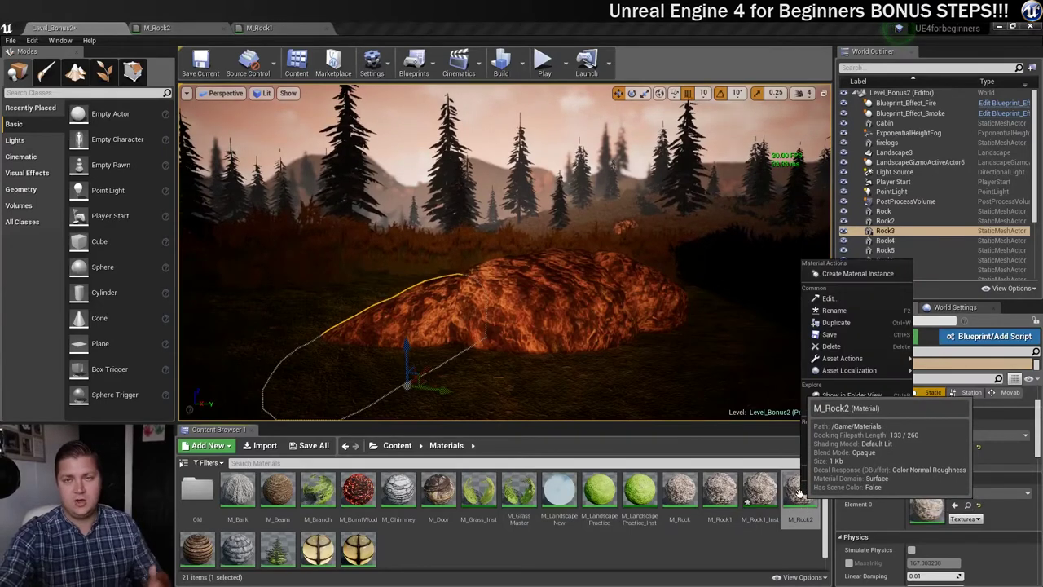
mouse_move(841, 373)
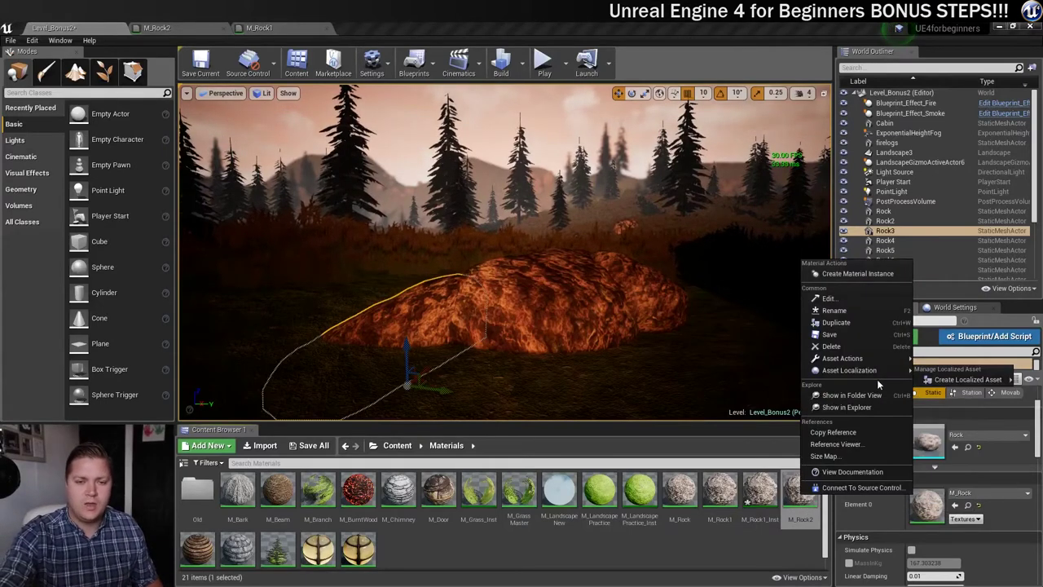
left_click(855, 274)
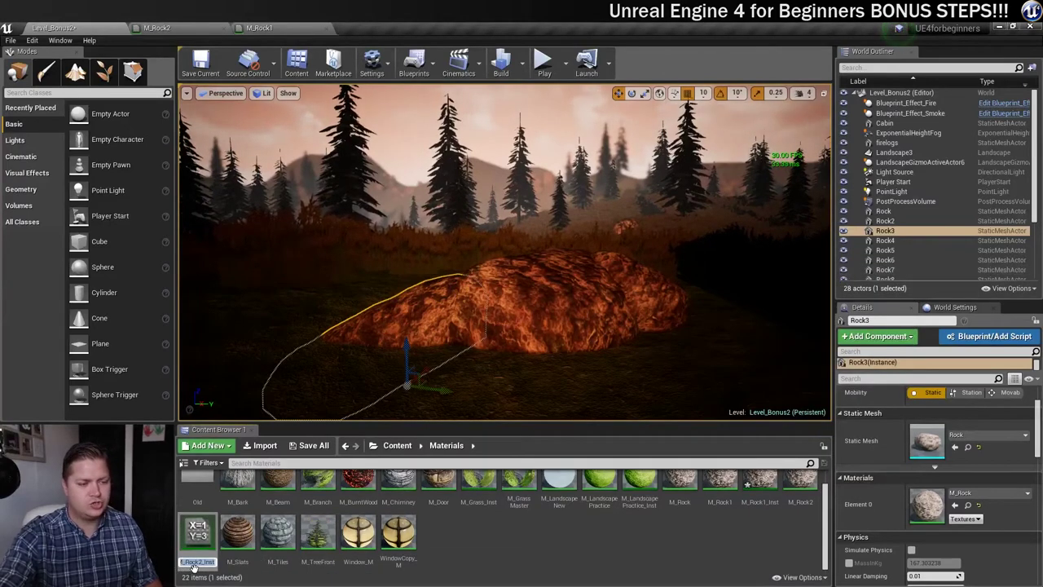
key("Return")
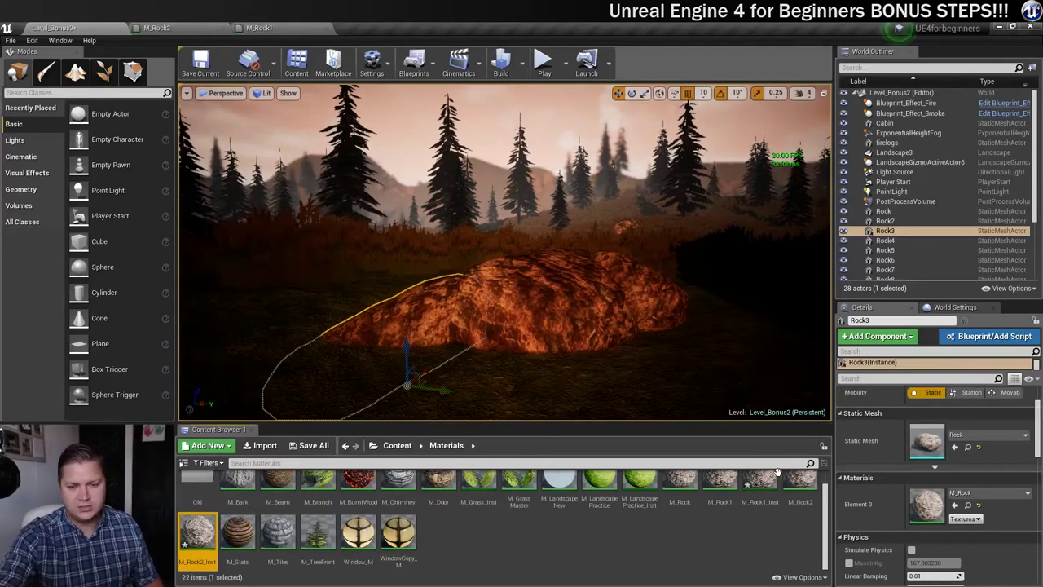
- Assign M_Rock2_Inst as the Element 0 material of Rock3, Rock and Rock2
left_click(955, 505)
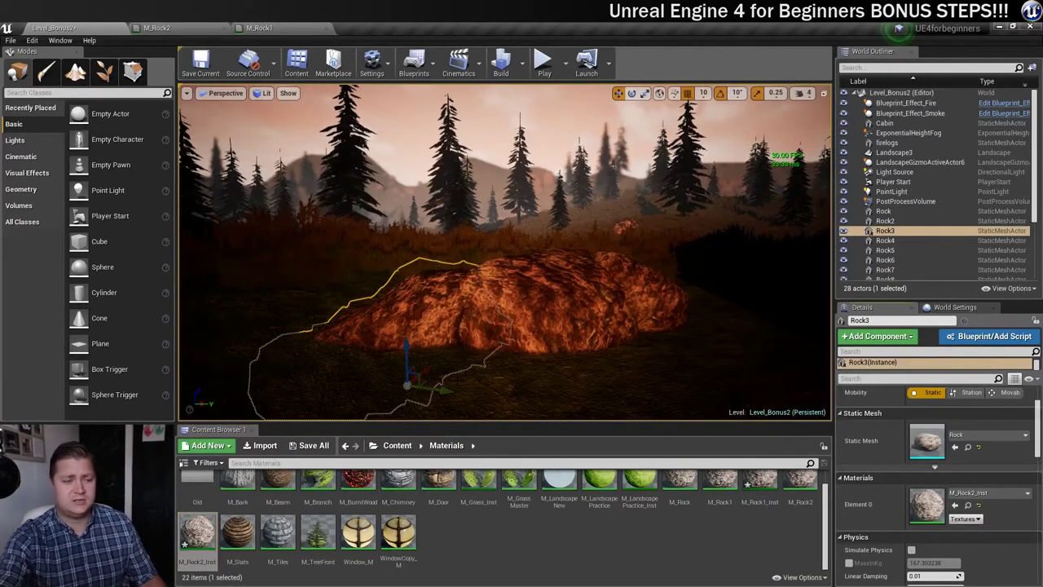
left_click(572, 308)
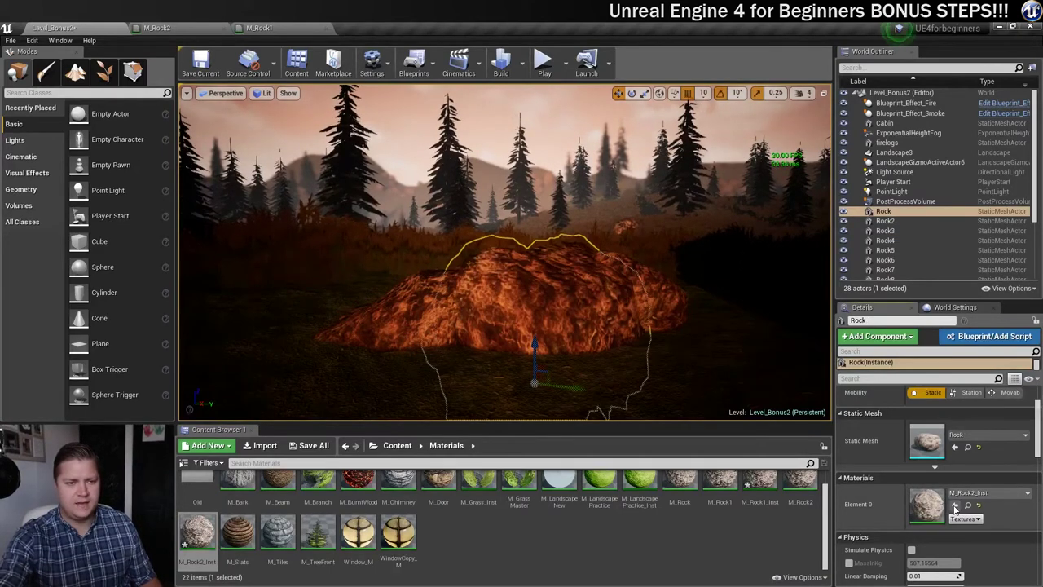
left_click(636, 300)
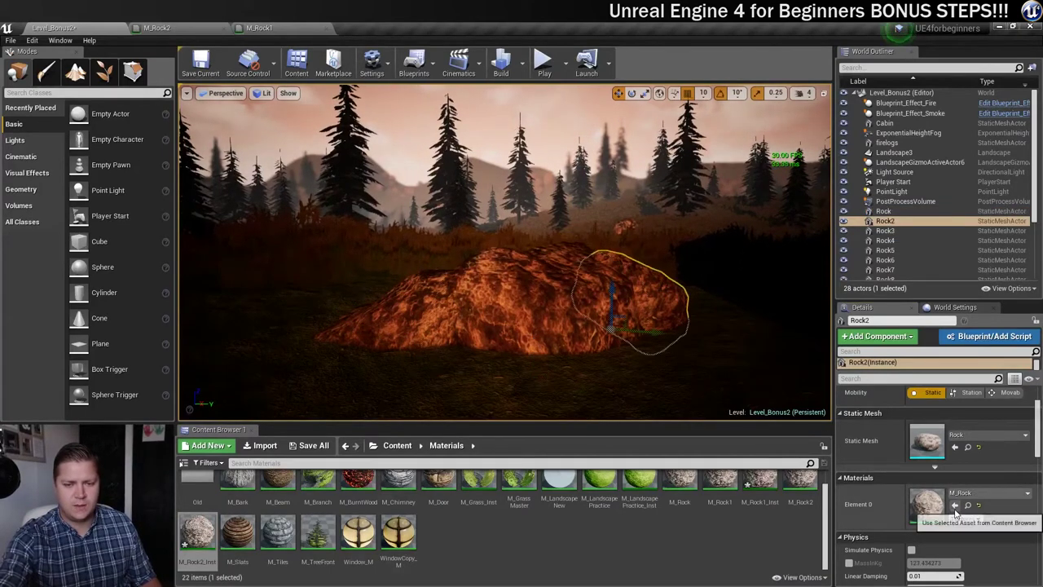
left_click(955, 505)
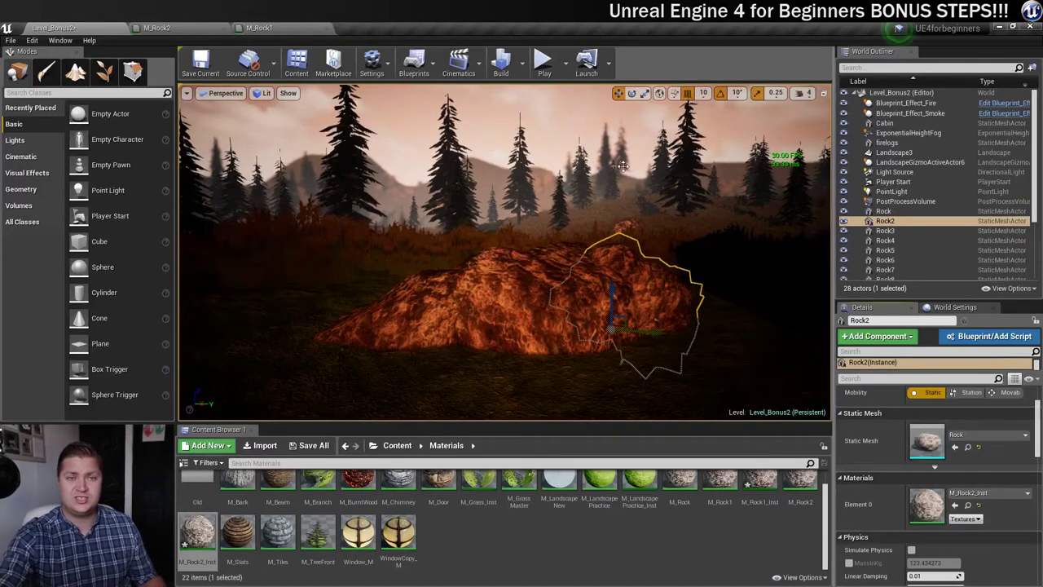
- Play the level and walk around the rock cluster to examine its displaced surface up close
left_click(544, 61)
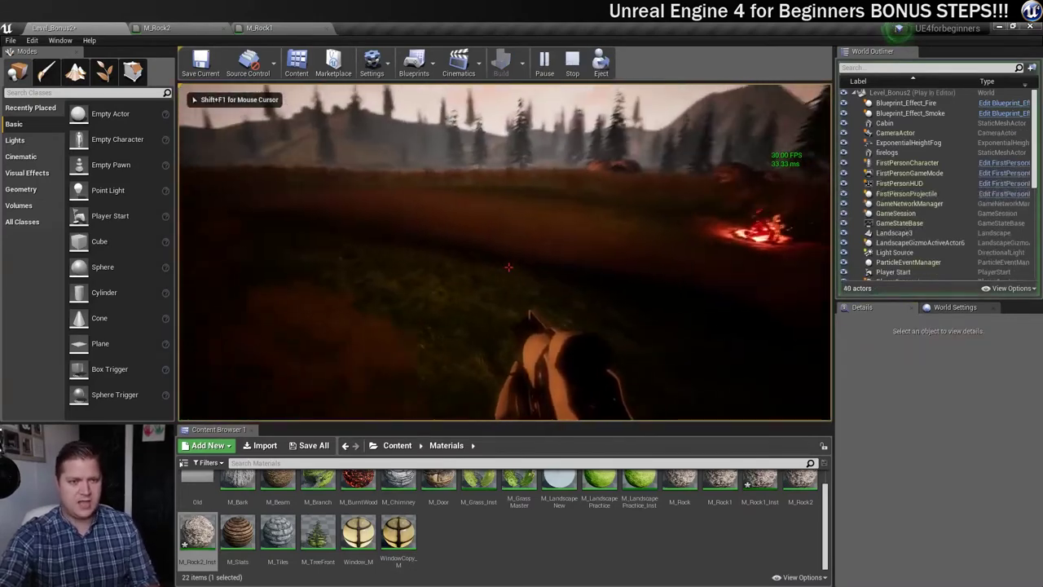
left_click(509, 266)
key("w")
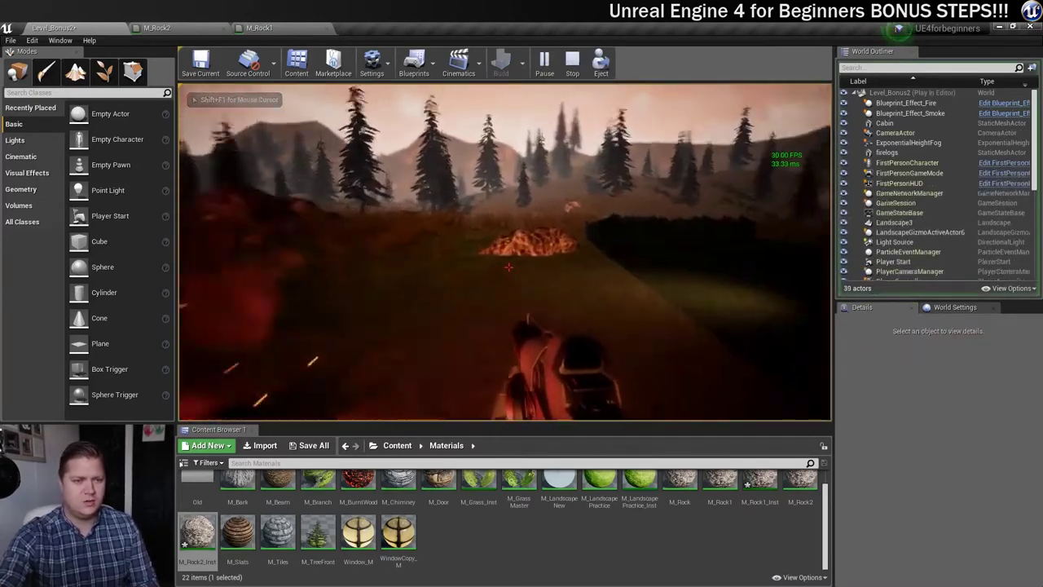
key("s")
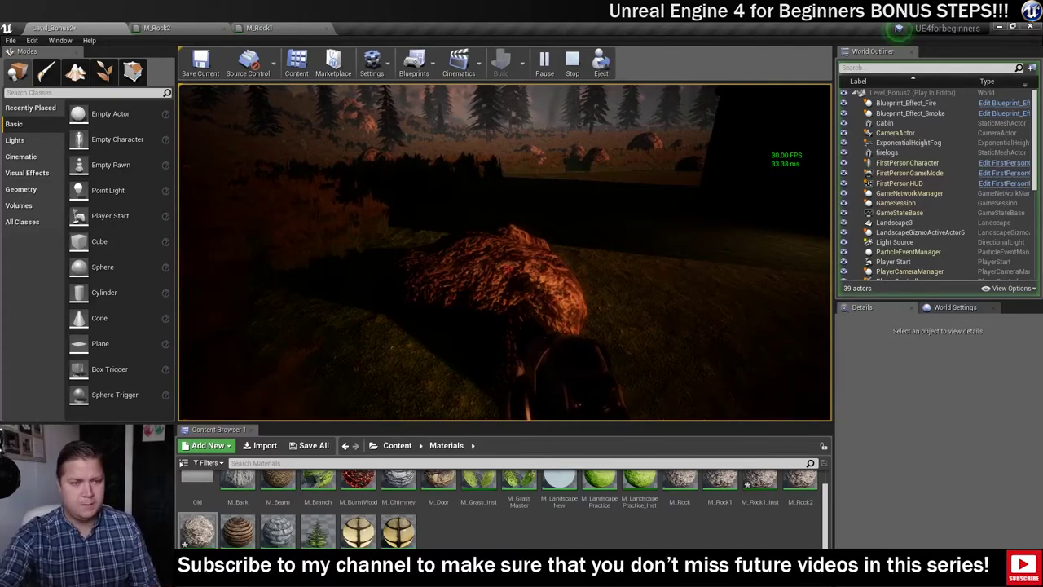
key("w")
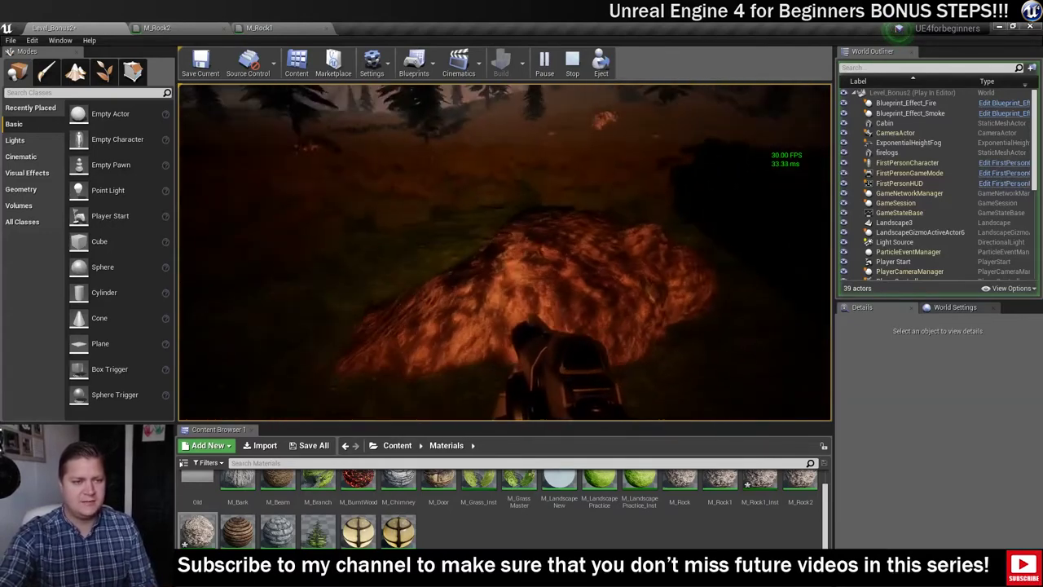
- Examine the rocks' tessellation in wireframe while moving toward and away from them, and end the play session
key("F1")
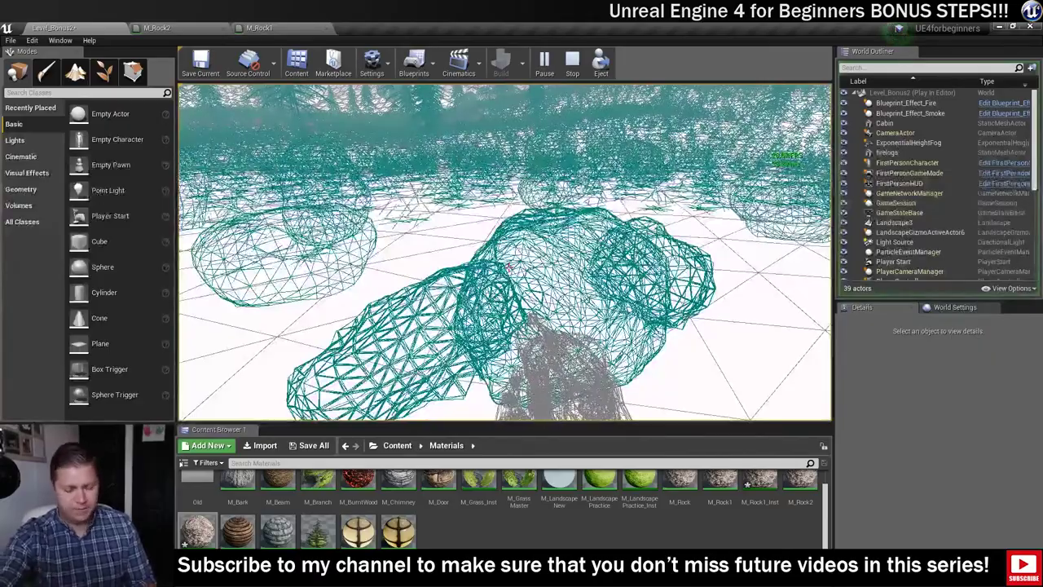
key("w")
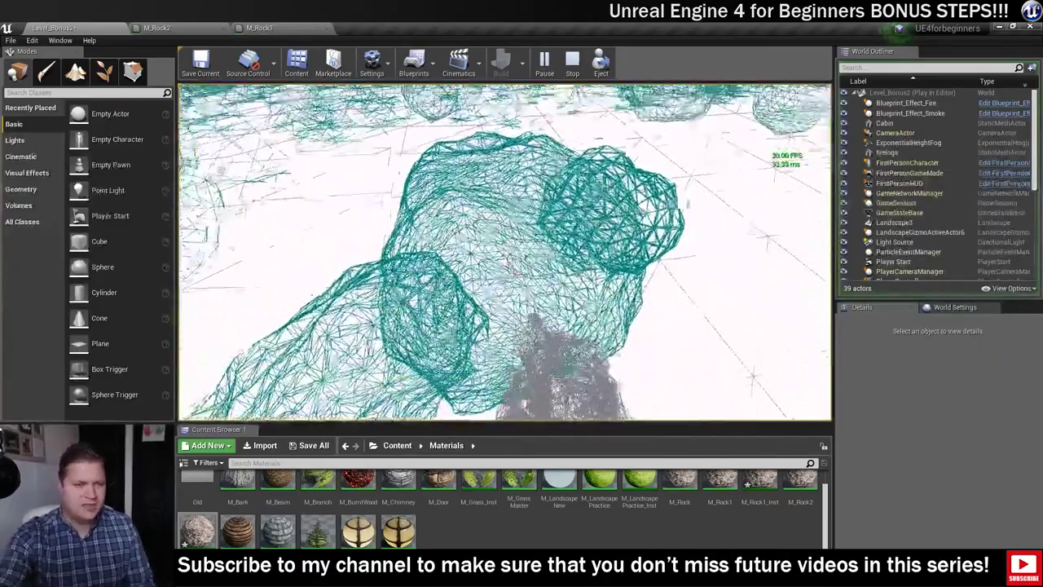
key("w")
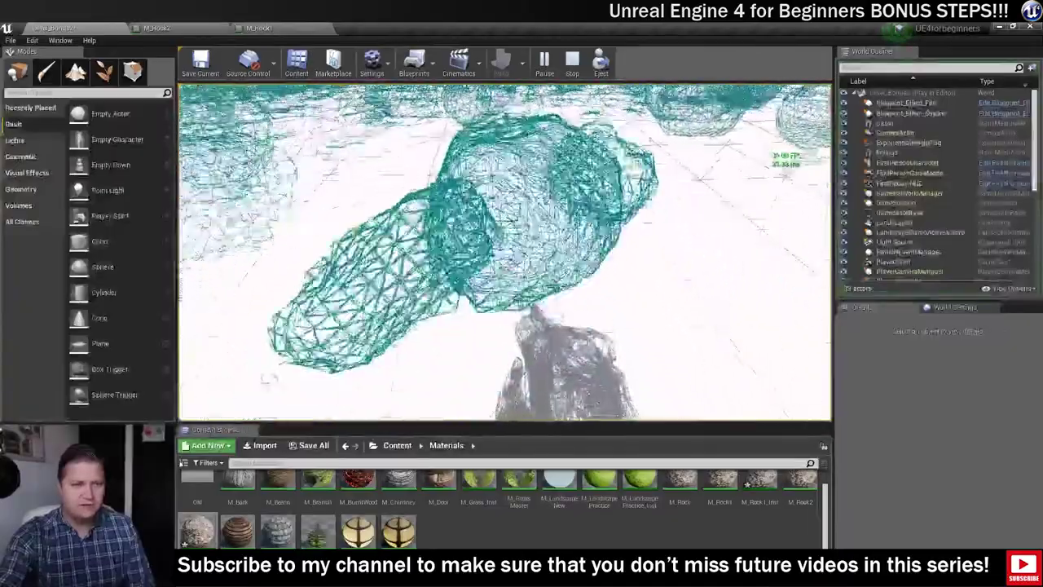
key("s")
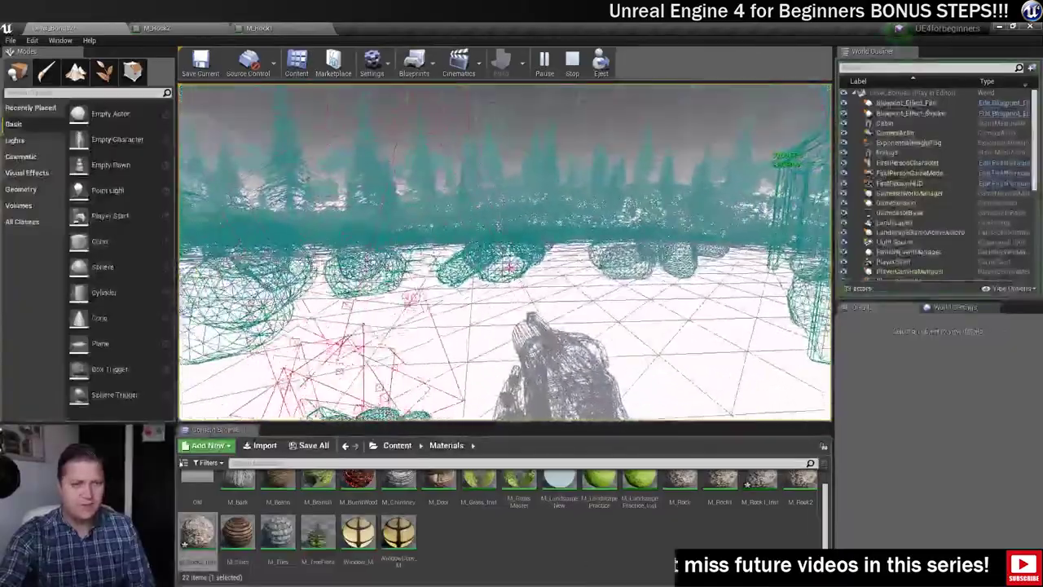
key("w")
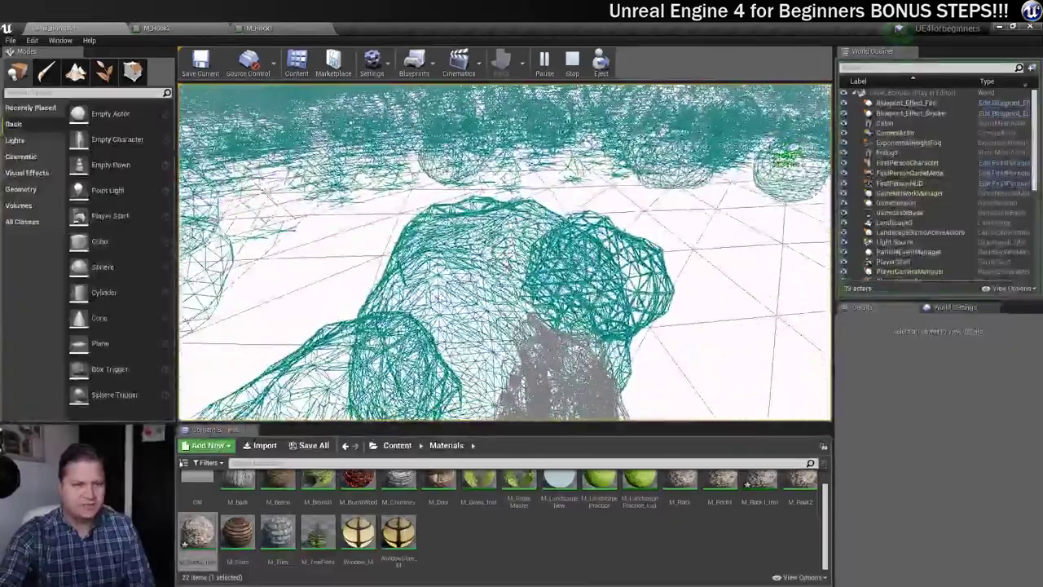
key("s")
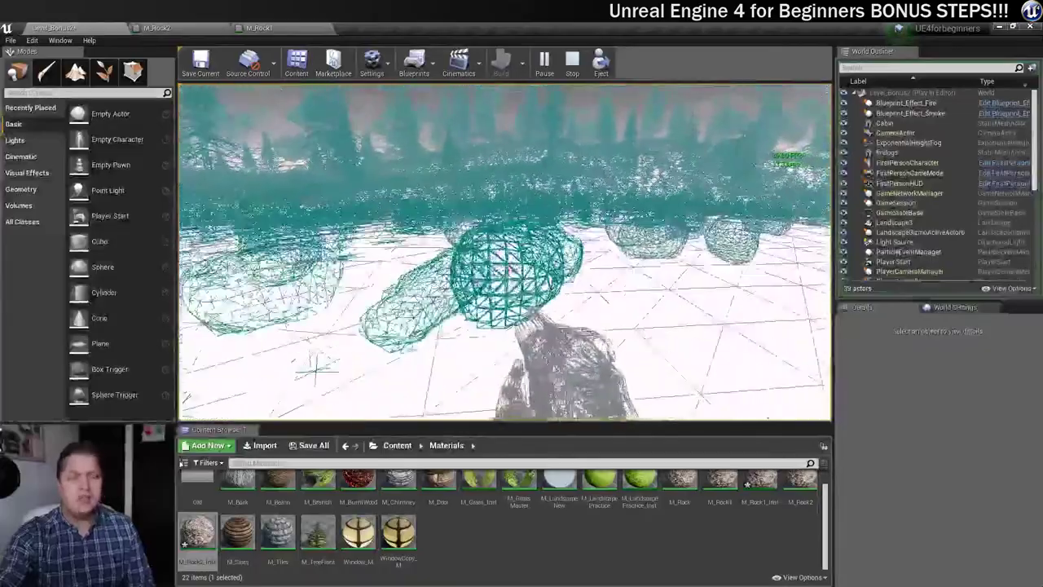
key("w")
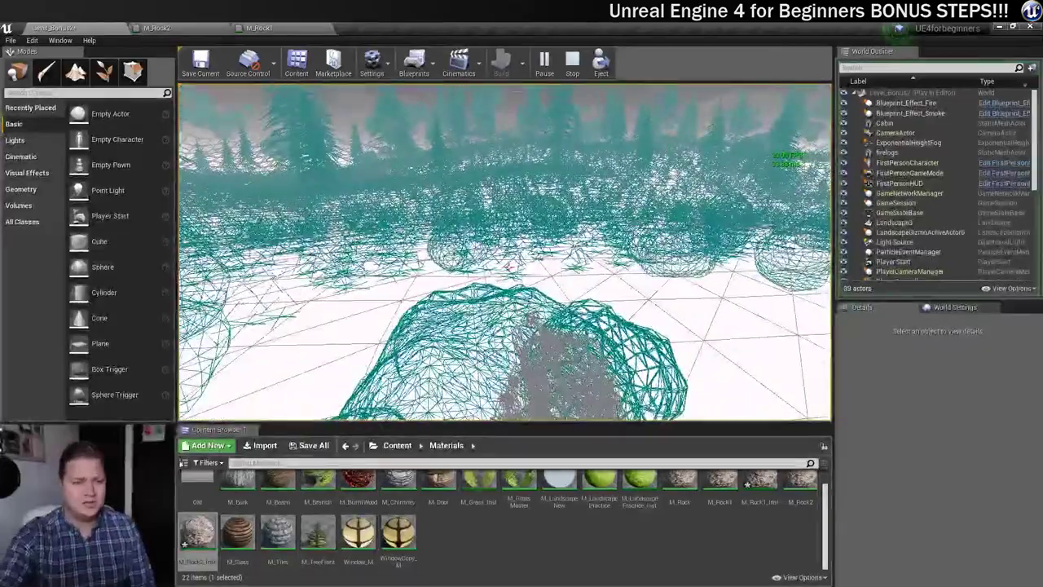
key("w")
key("Escape")
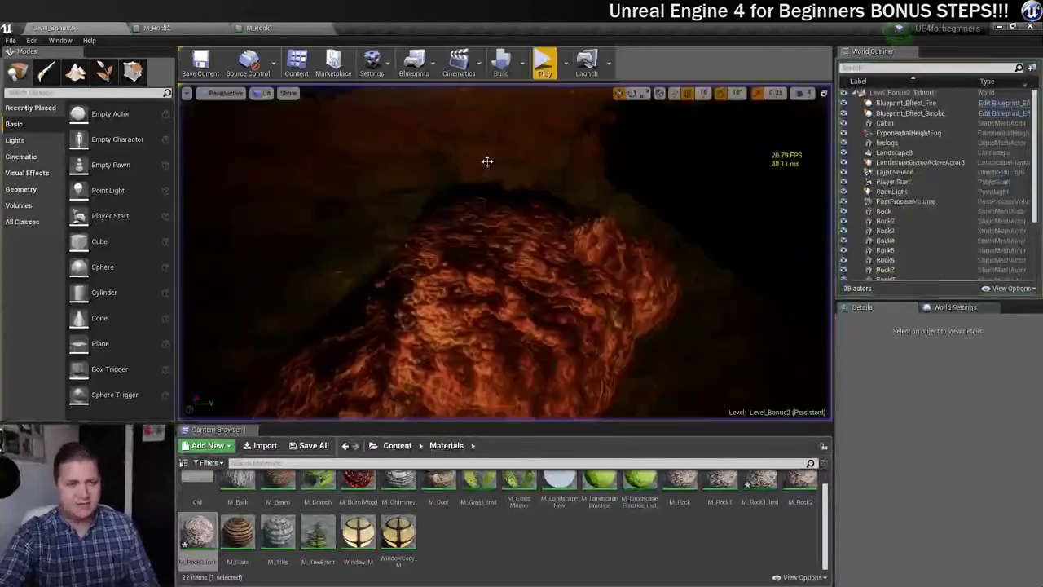
- Open M_Rock2_Inst in a reduced editor window beside the rocks and enable its two Tess scalar parameters
left_click_drag(461, 172, 461, 211)
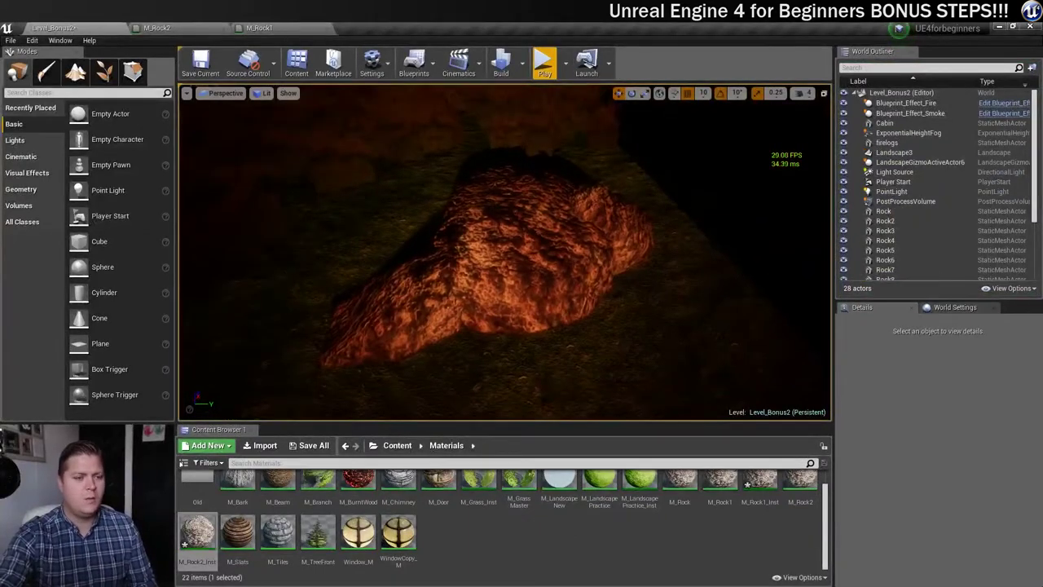
double_click(196, 534)
left_click_drag(371, 28, 637, 355)
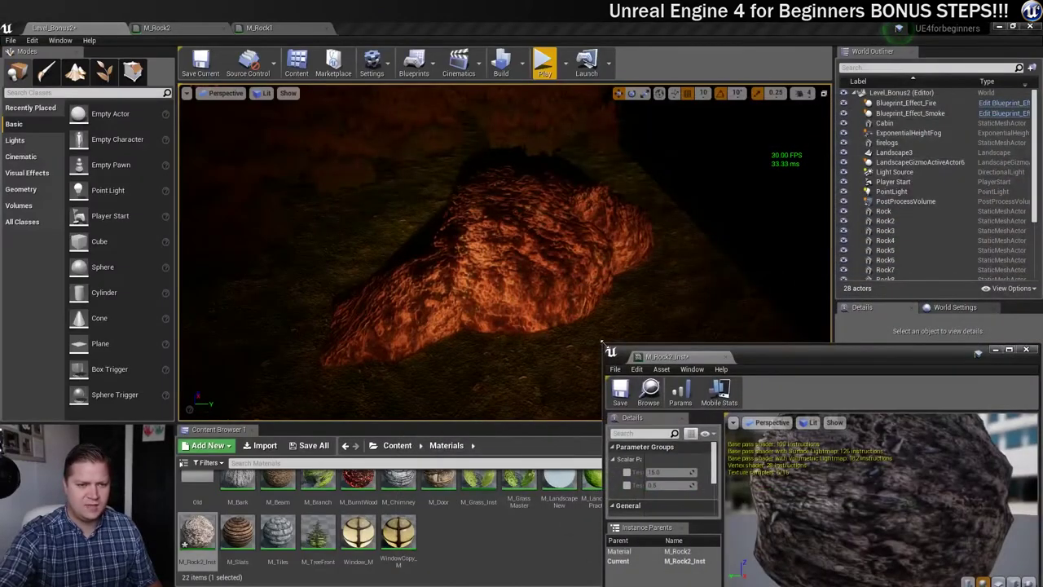
left_click_drag(771, 357, 820, 166)
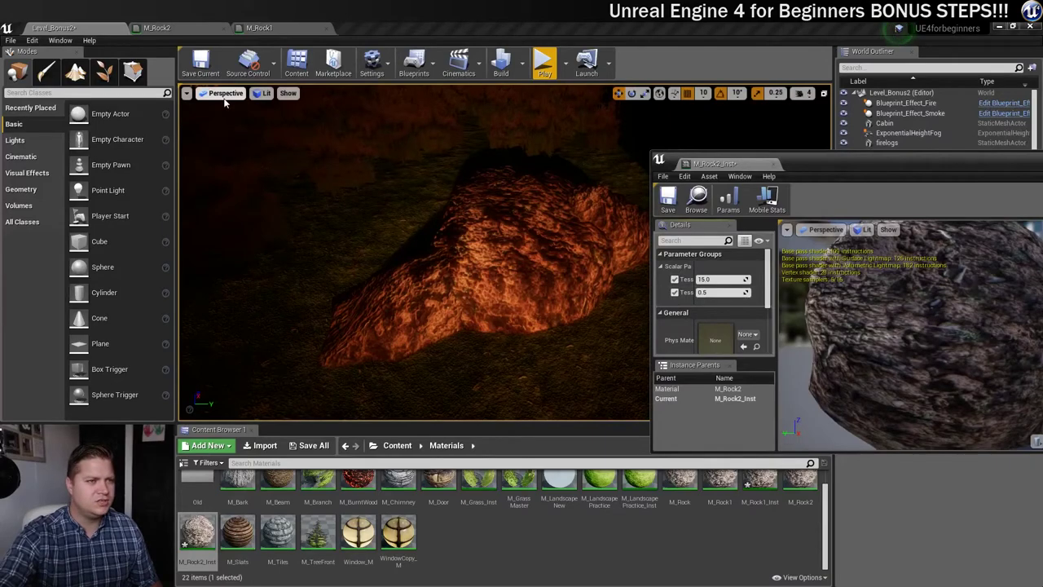
- Adjust the level viewport's exposure to brighten the rocks, and clear the foliage selection
left_click(259, 95)
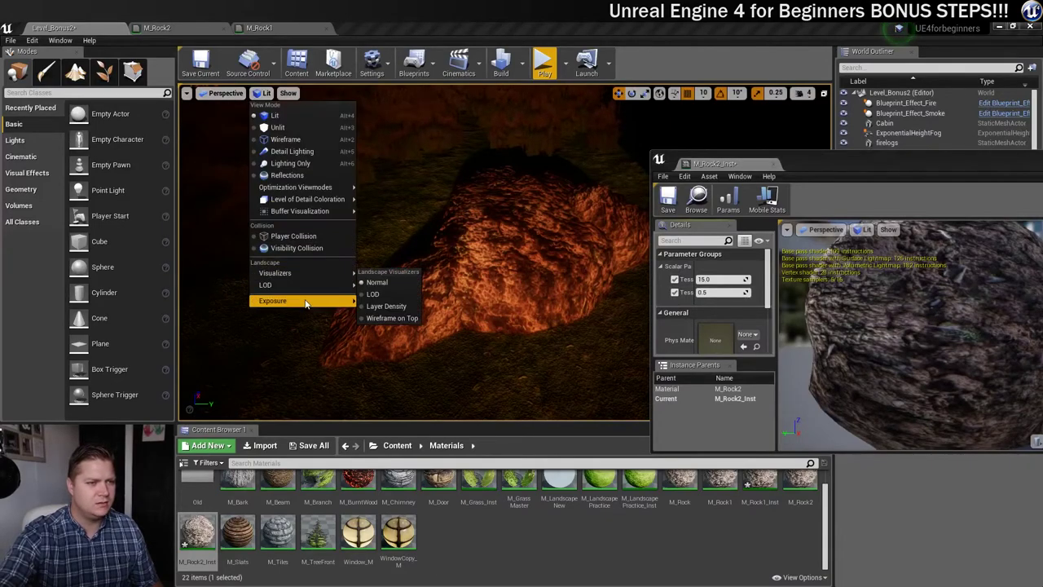
mouse_move(307, 302)
left_click(423, 372)
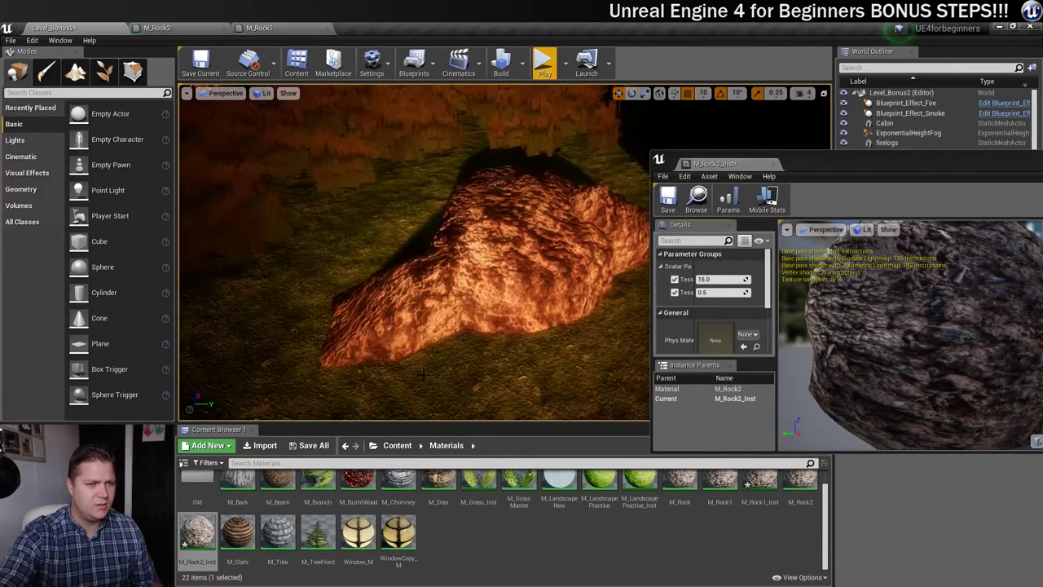
left_click(426, 232)
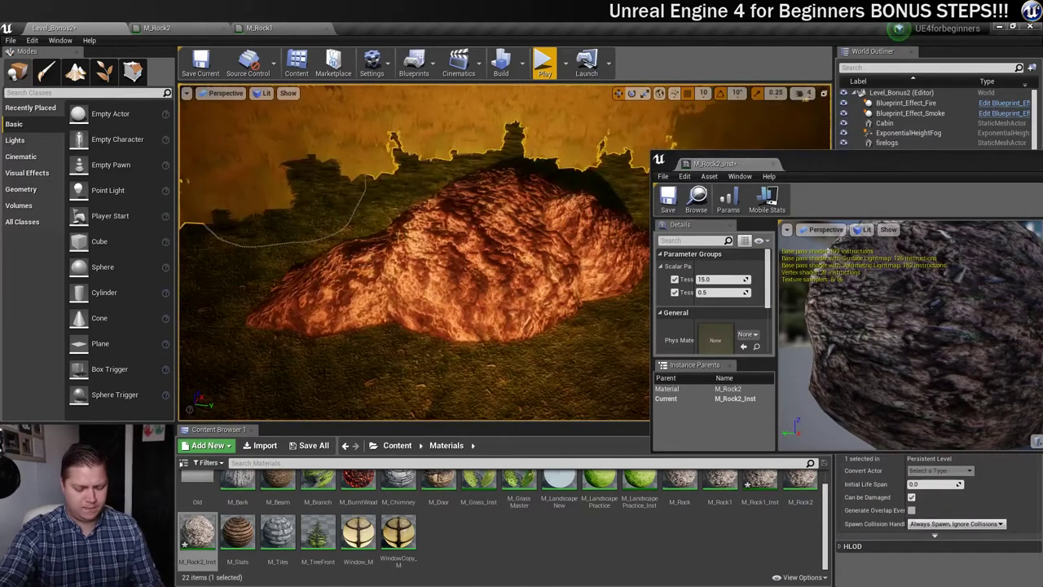
key("Escape")
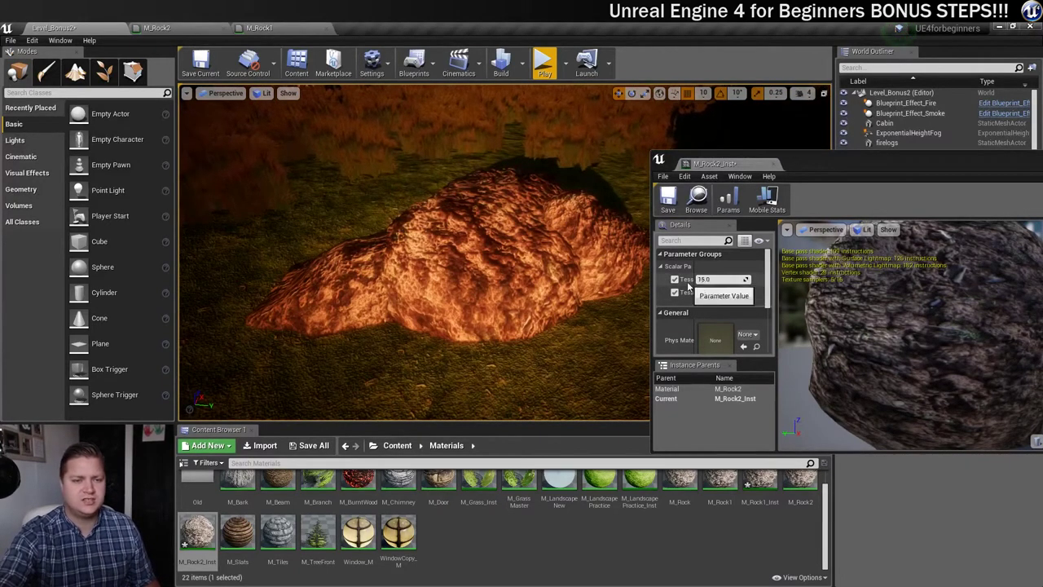
- Raise M_Rock2_Inst's first Tess parameter to about 27.36 and its second to about 1.2, checking the rocks in wireframe
left_click_drag(709, 279, 798, 278)
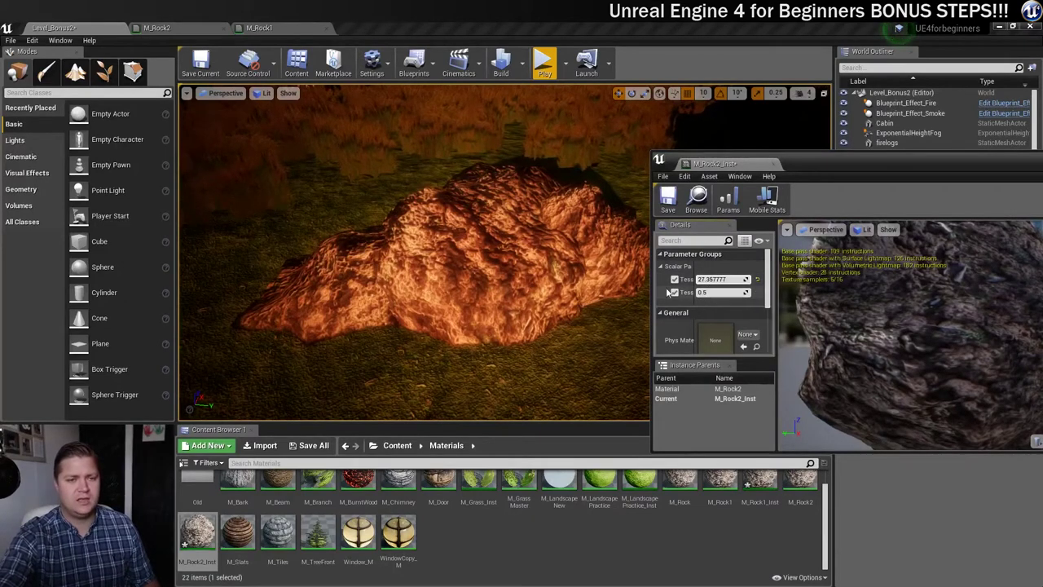
left_click_drag(702, 291, 794, 293)
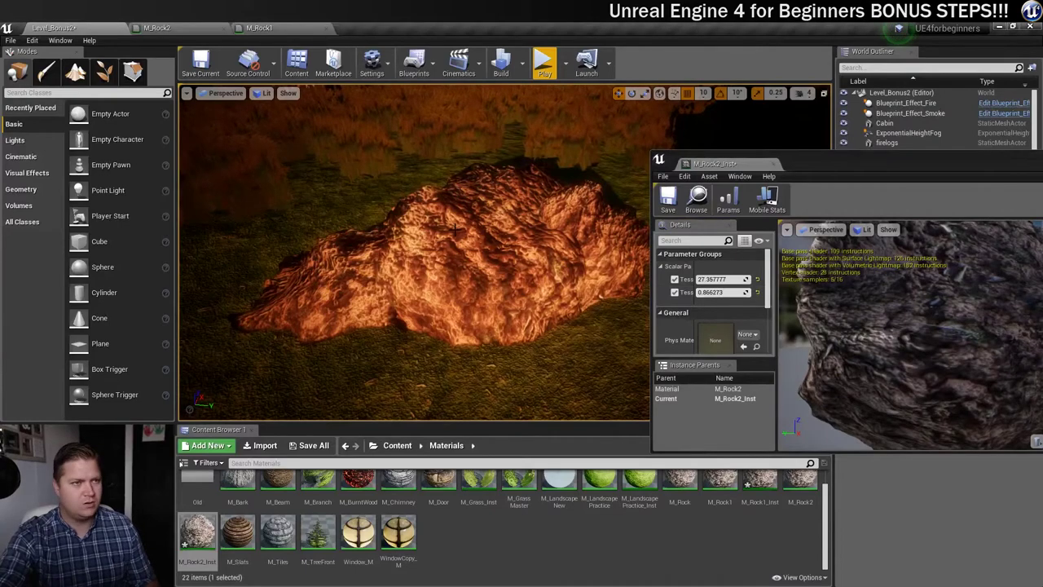
key("alt+2")
left_click_drag(717, 292, 735, 292)
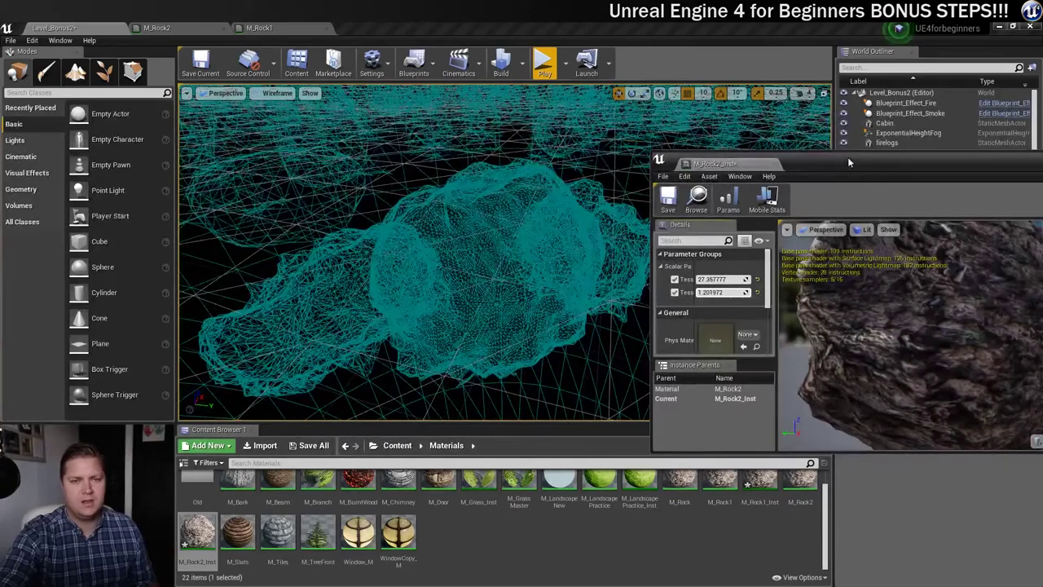
- Save the M_Rock2_Inst material instance and close its editor window
left_click_drag(848, 162, 790, 147)
key("ctrl+s")
left_click(1025, 145)
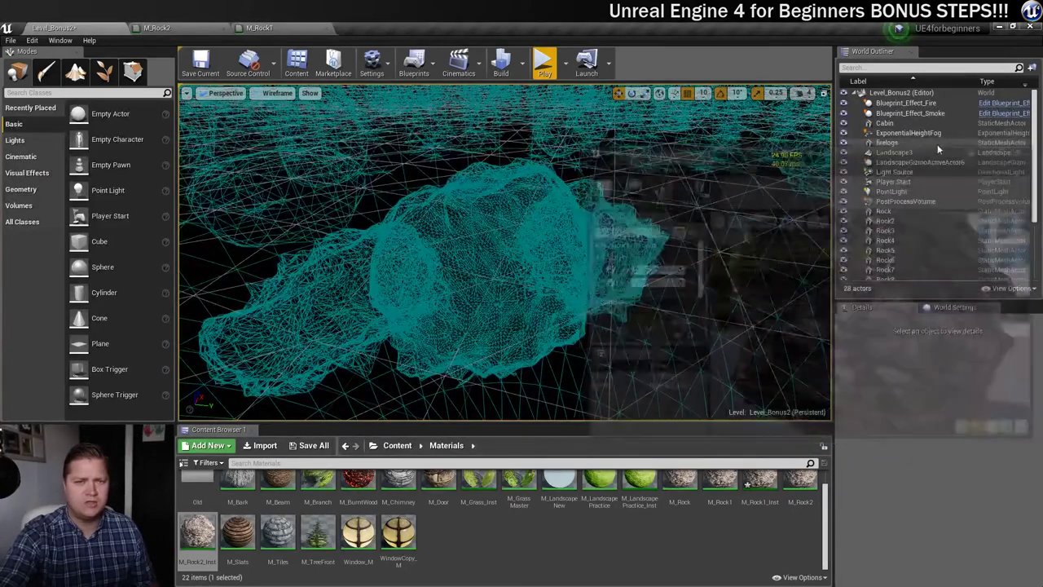
- Play the level and walk past the campfire to examine the rocks' retuned displacement up close
left_click(543, 58)
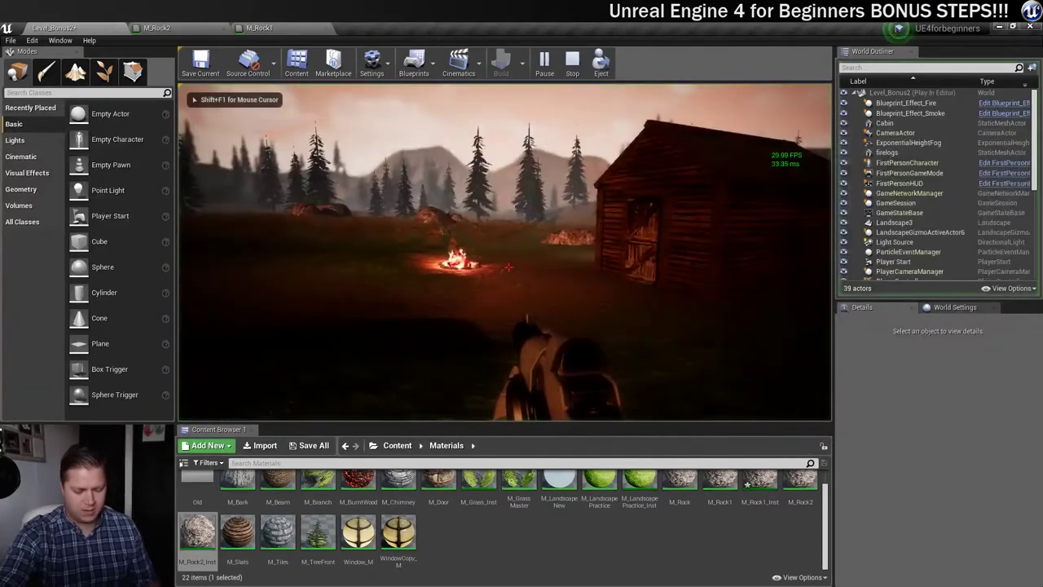
key("w")
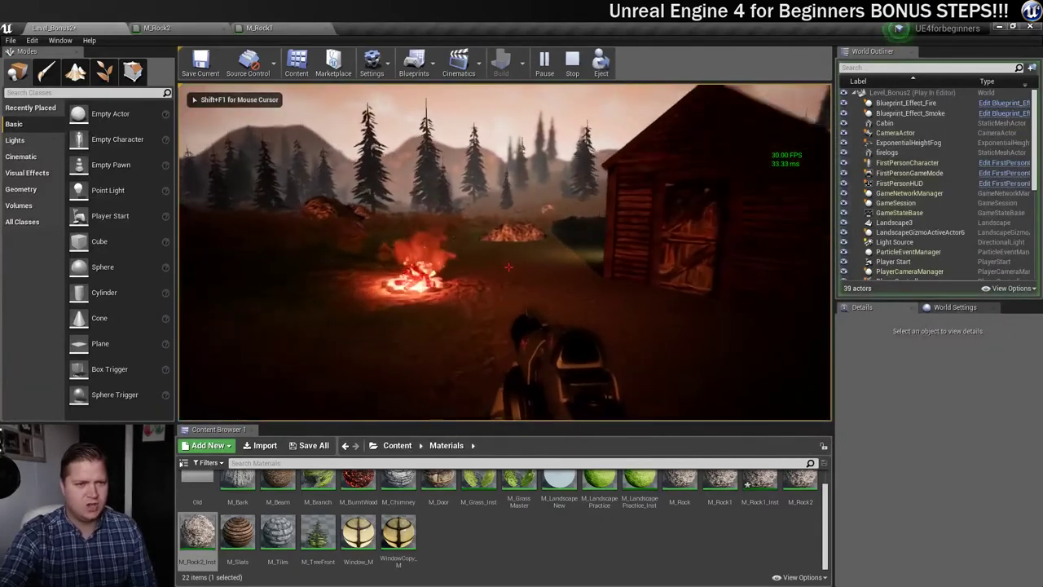
key("w")
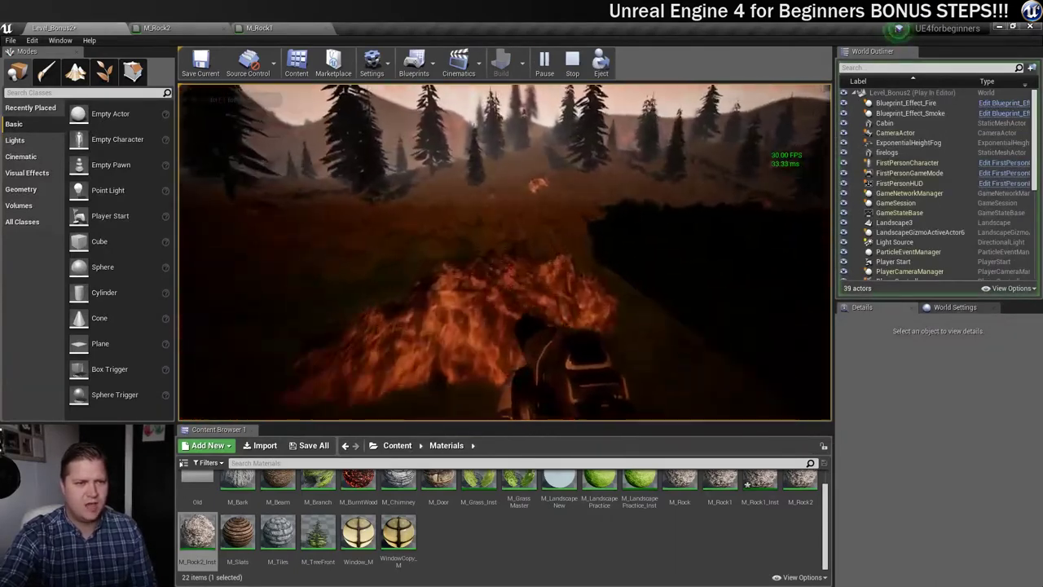
key("w")
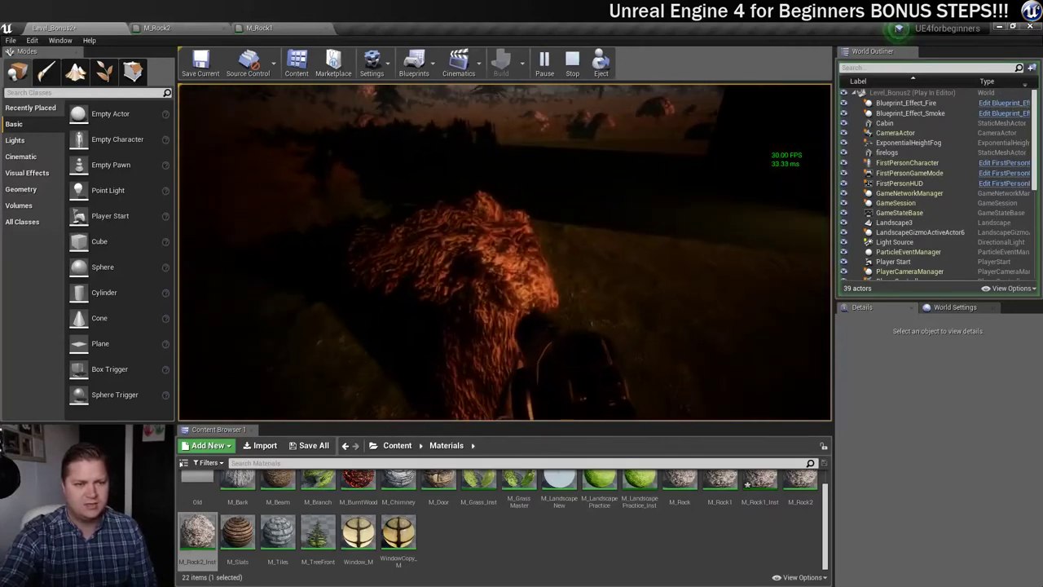
key("w")
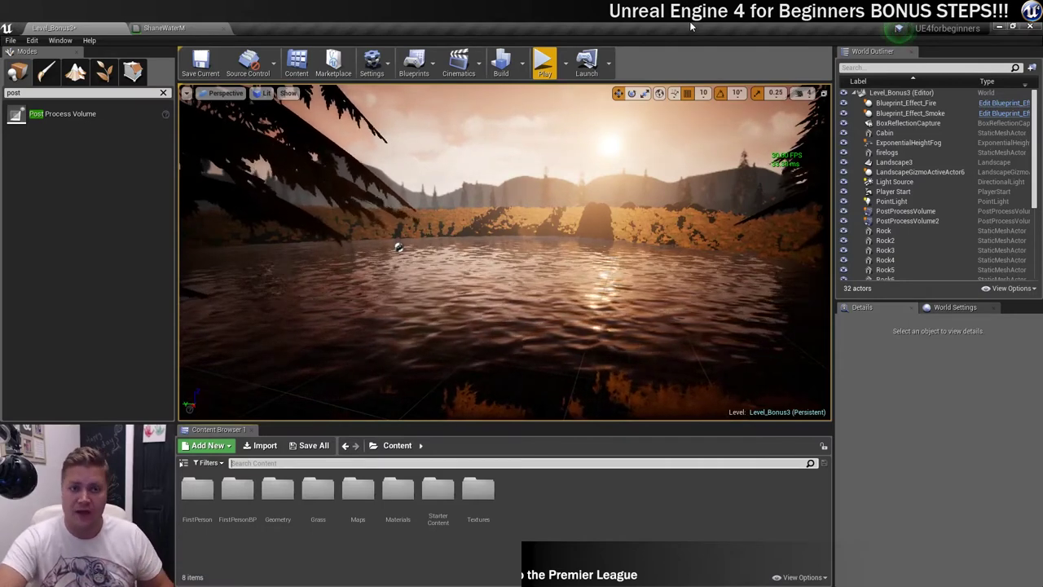
- Look over the ShaneWaterM material graph, play Level_Bonus3 to examine the lake's water surface, and end the play session
left_click(185, 29)
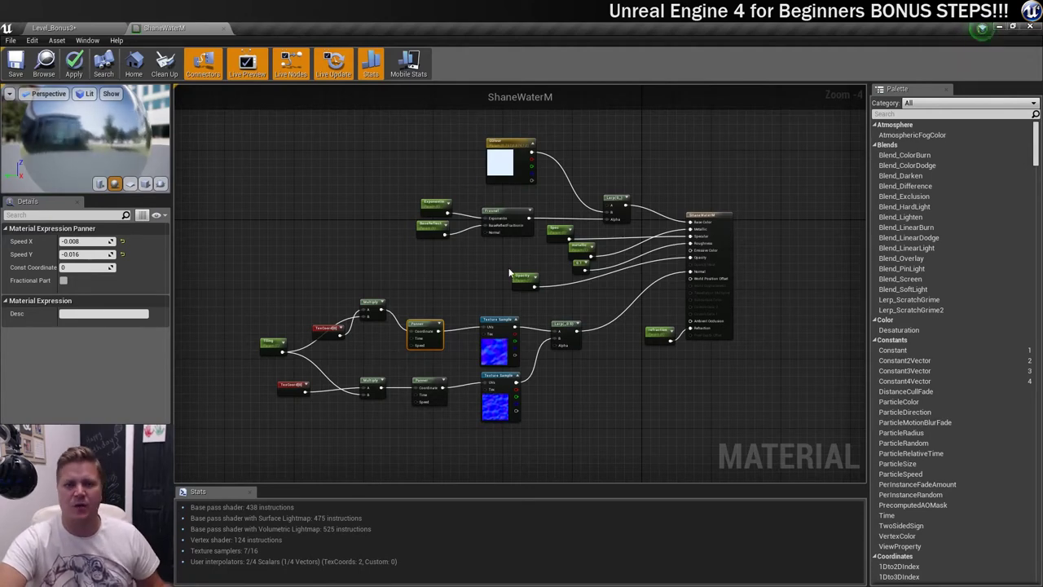
left_click(101, 26)
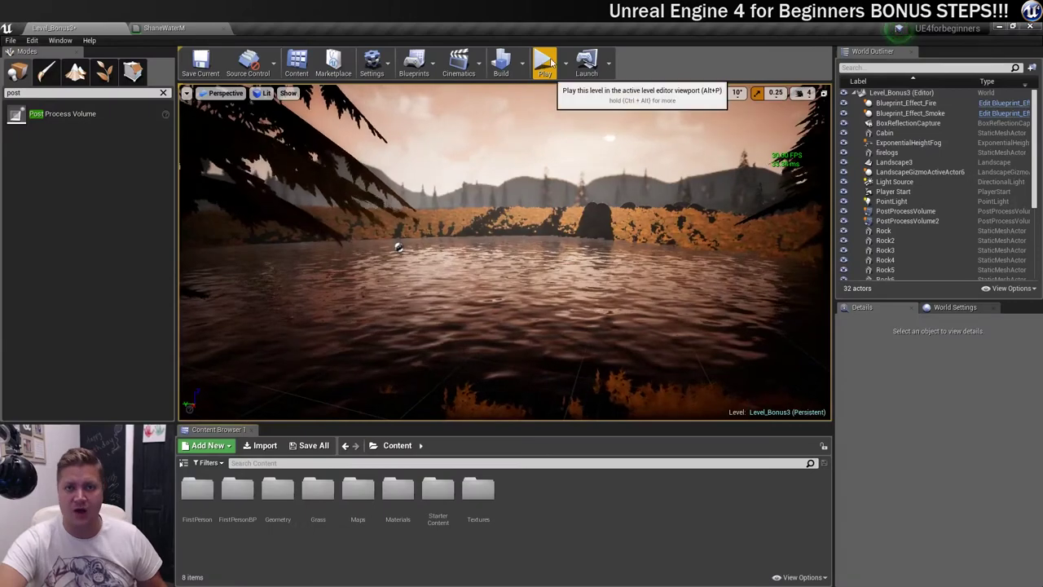
left_click(546, 64)
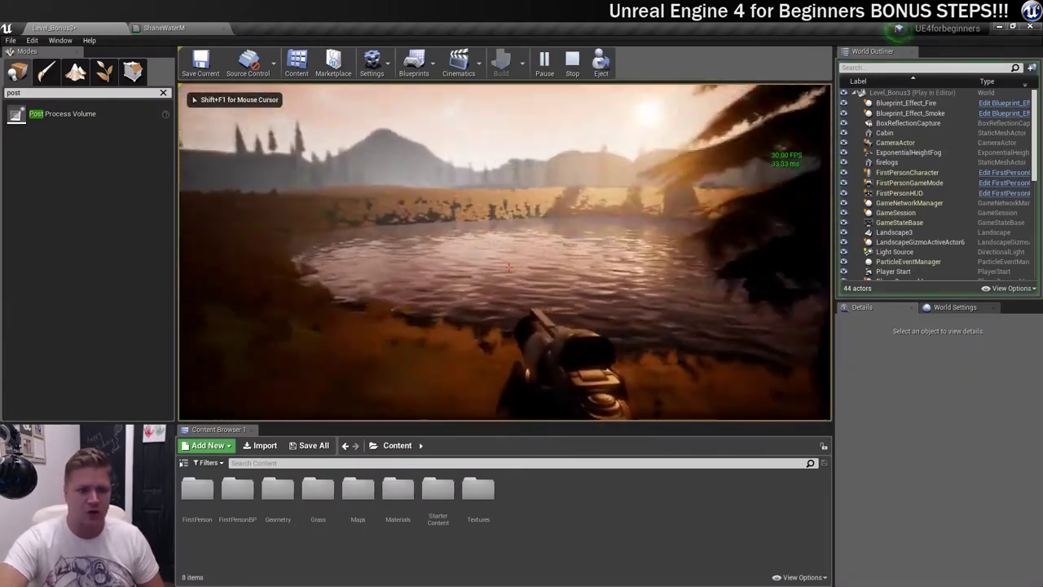
key("w")
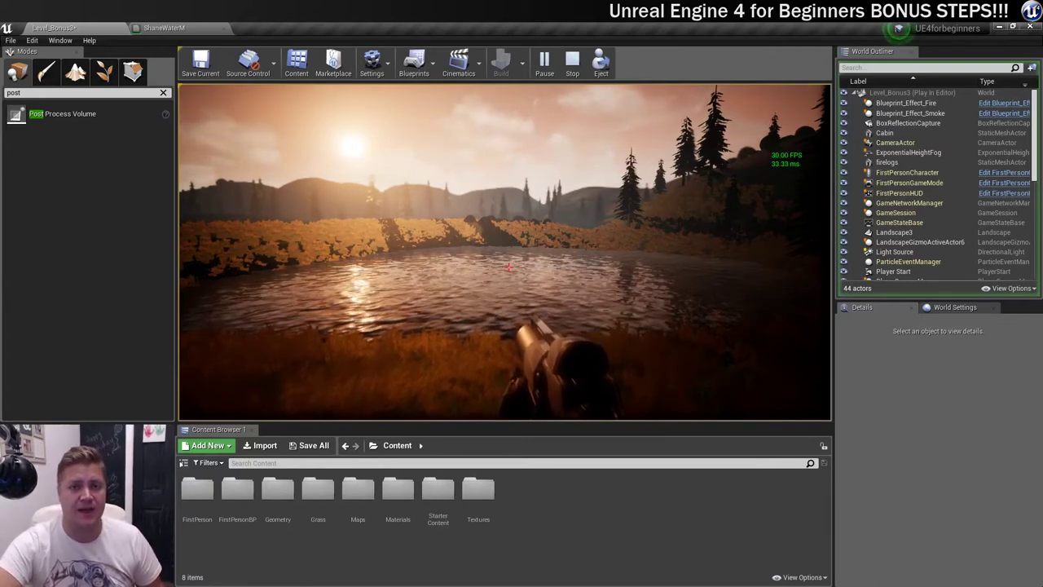
key("Escape")
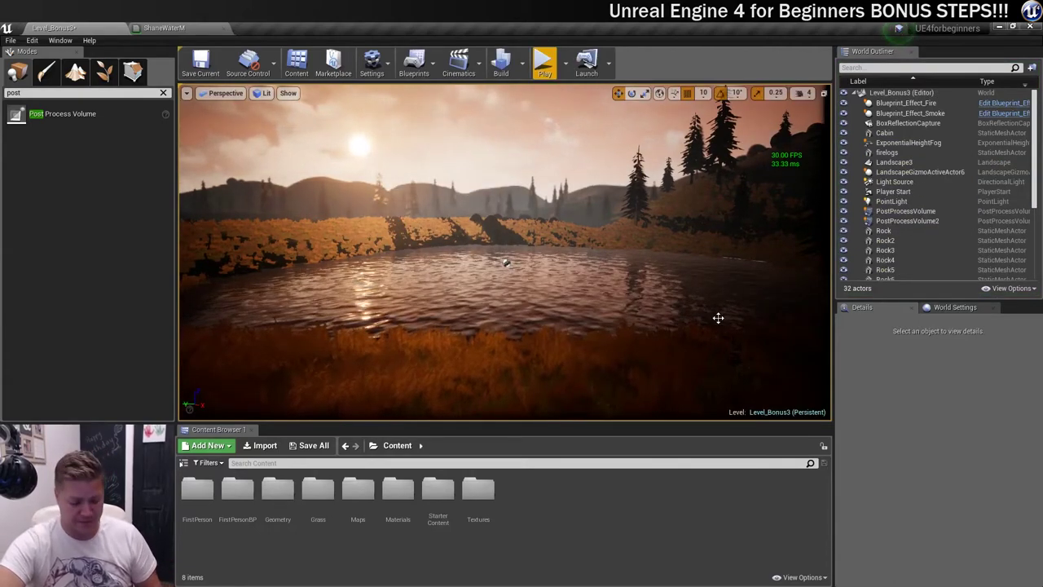
- Sculpt the landscape down into a wide, round pit for a lake in the open orange-grass field
right_click_drag(717, 318, 619, 305)
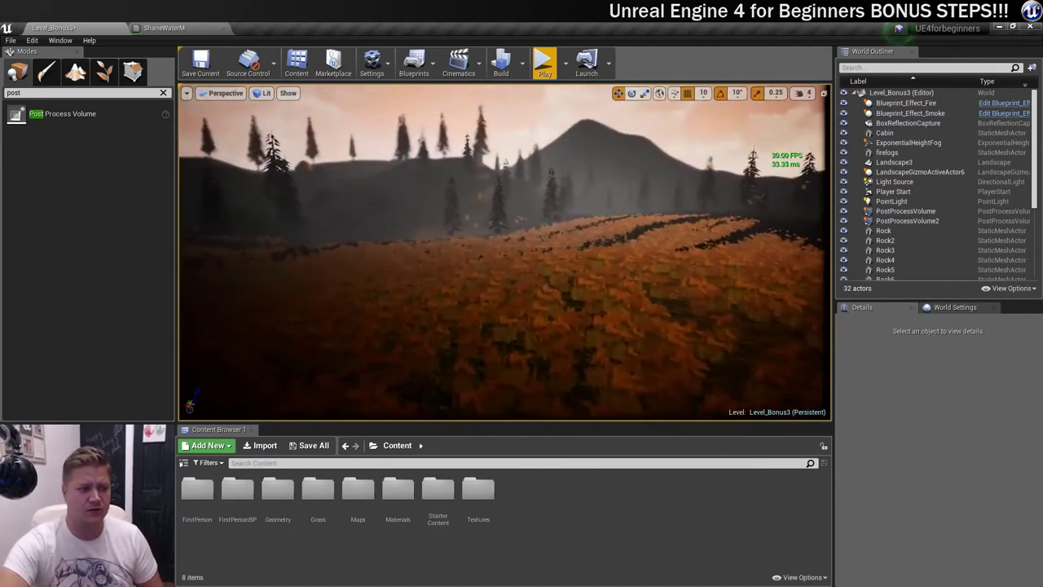
left_click(80, 75)
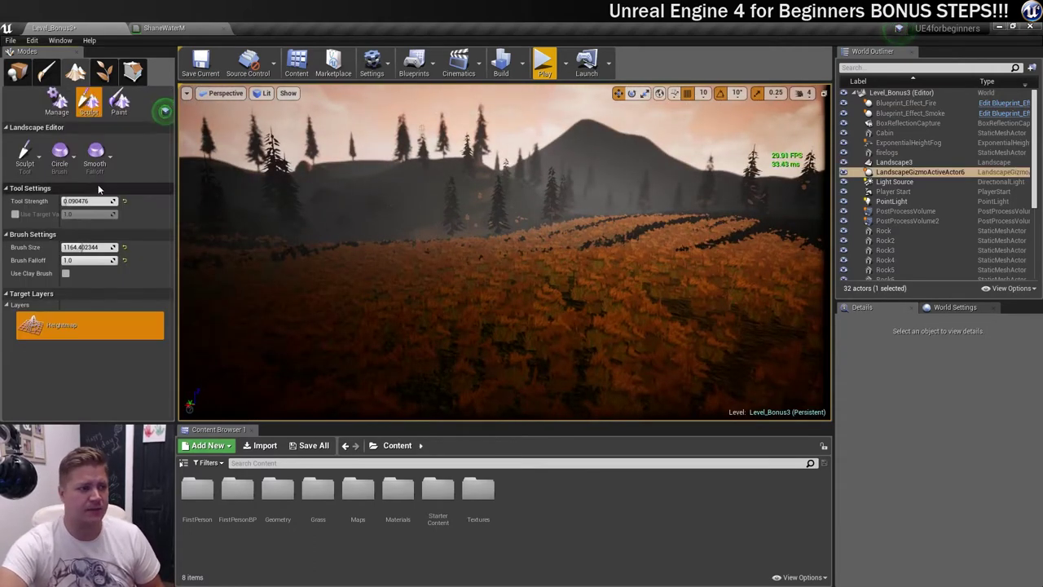
left_click(27, 153)
left_click(301, 264)
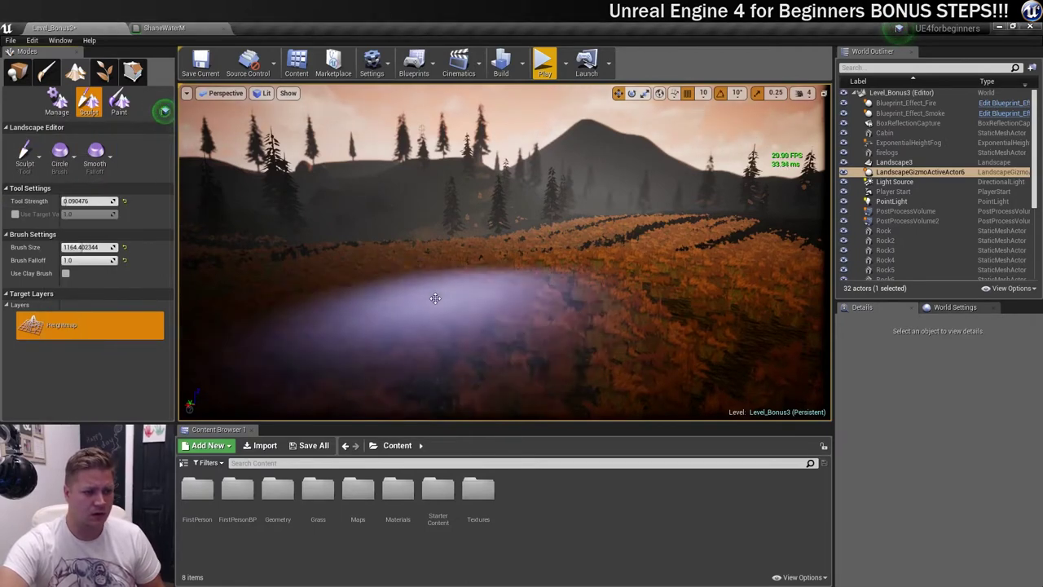
mouse_move(424, 318)
right_mouse_down()
mouse_move(424, 383)
mouse_move(424, 334)
right_mouse_up()
mouse_move(519, 316)
right_mouse_down()
mouse_move(519, 285)
mouse_move(519, 326)
mouse_move(519, 316)
right_mouse_up()
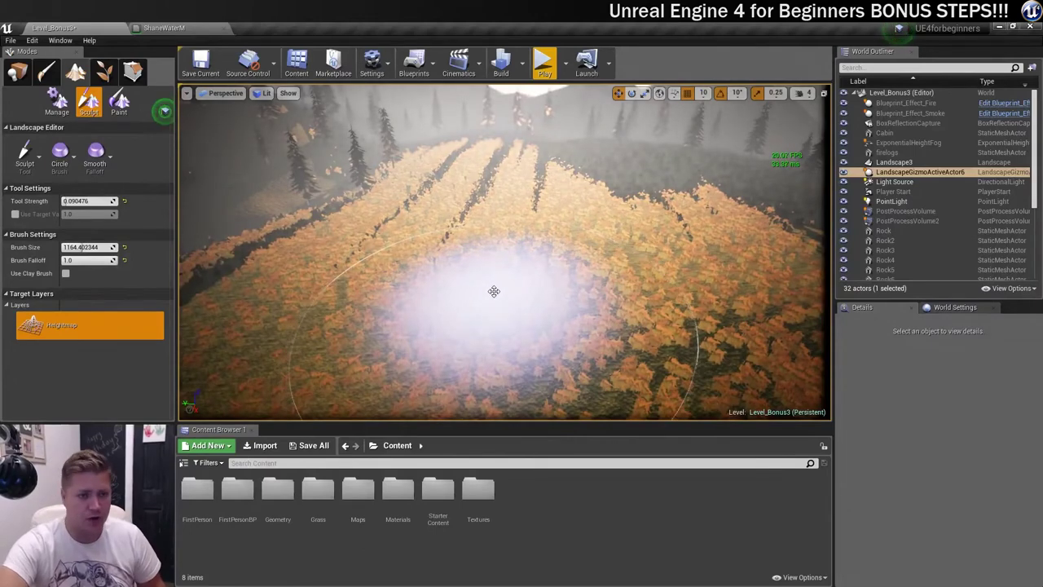
left_click_drag(494, 290, 474, 276)
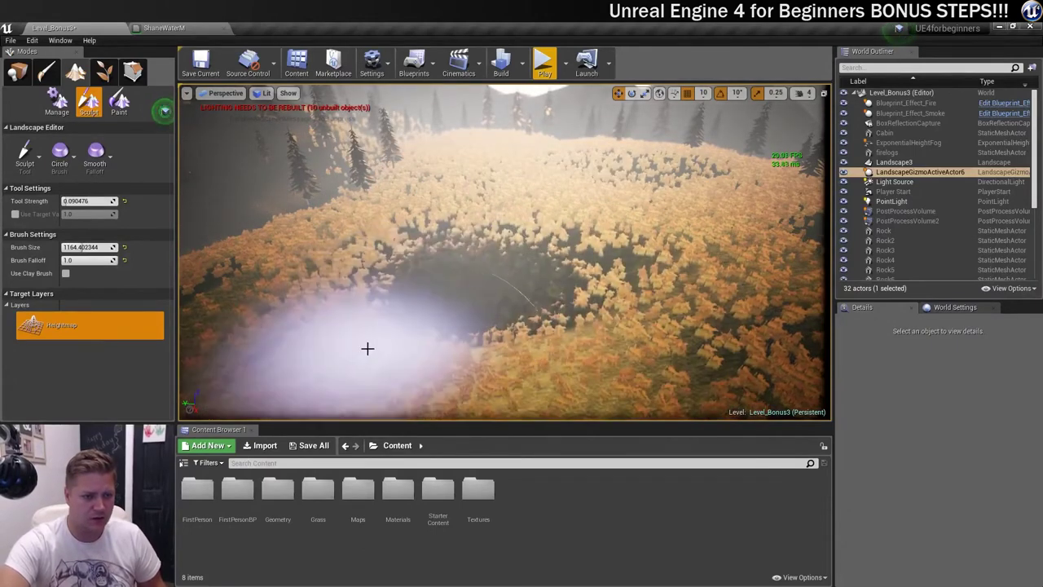
scroll(615, 409, "up", 5)
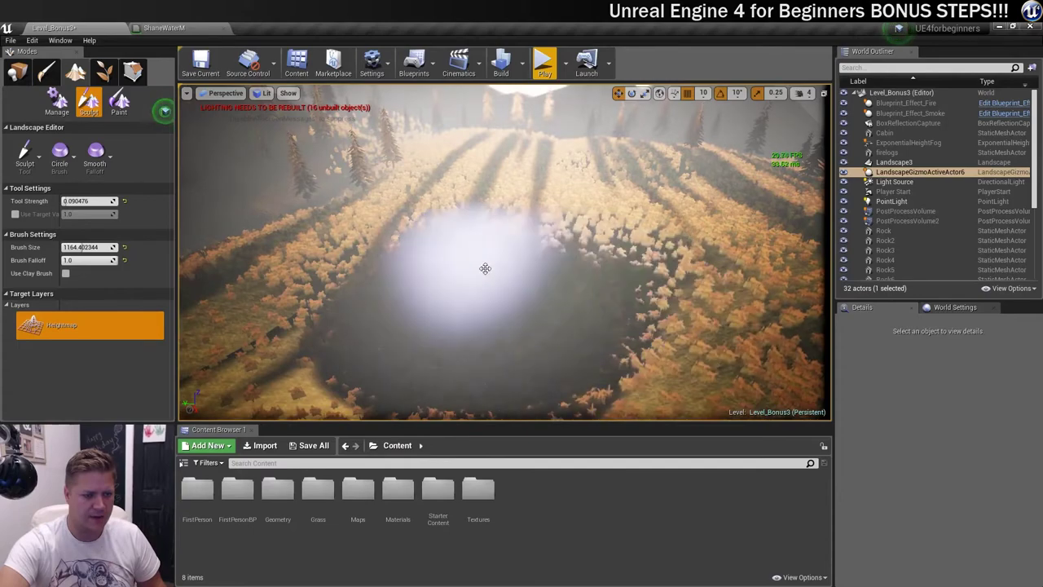
- Play the level to walk through and around the sculpted pit to judge its depth, and end the play session
left_click(544, 60)
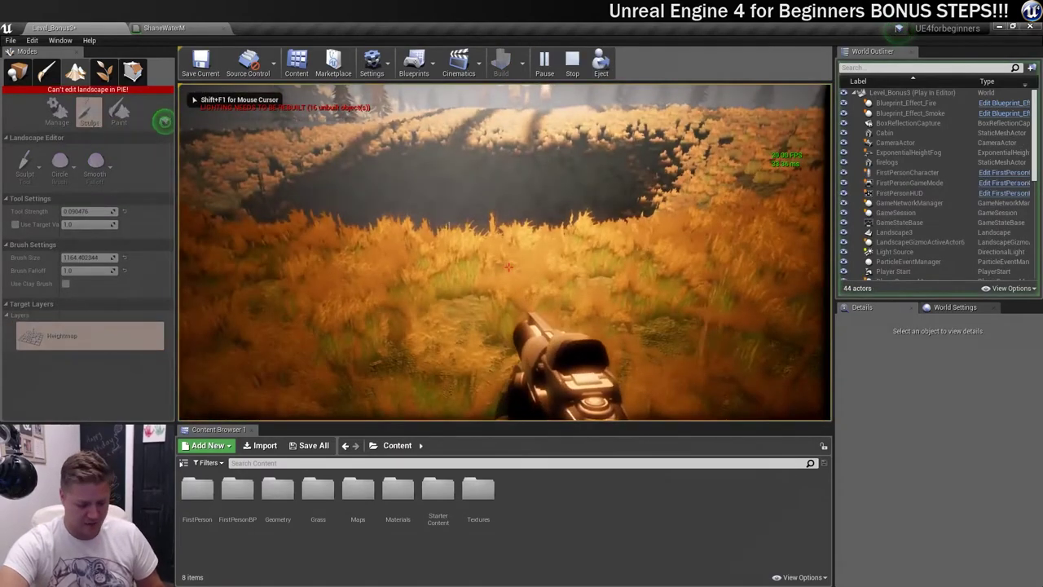
key("w")
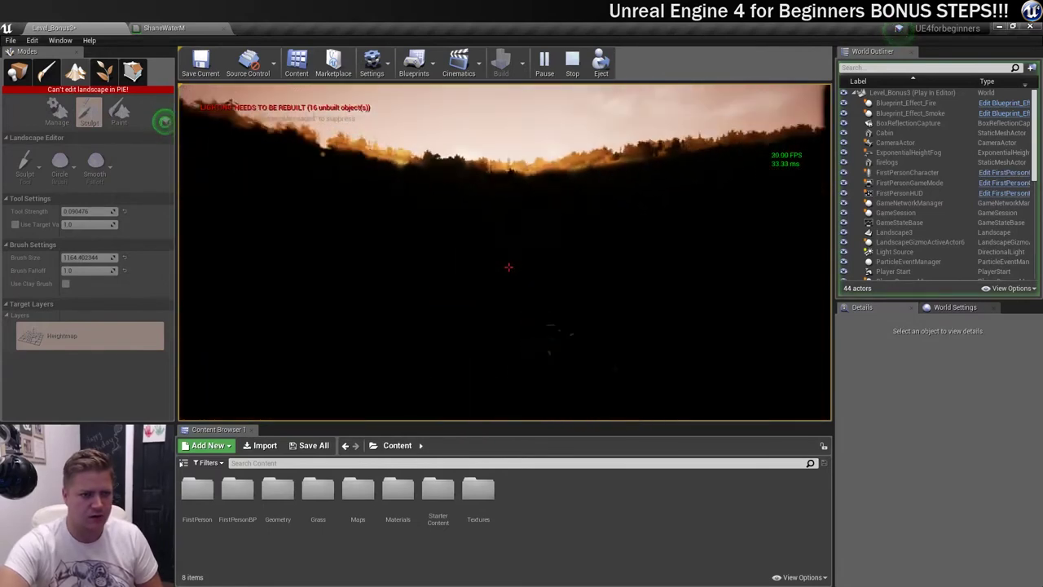
key("w")
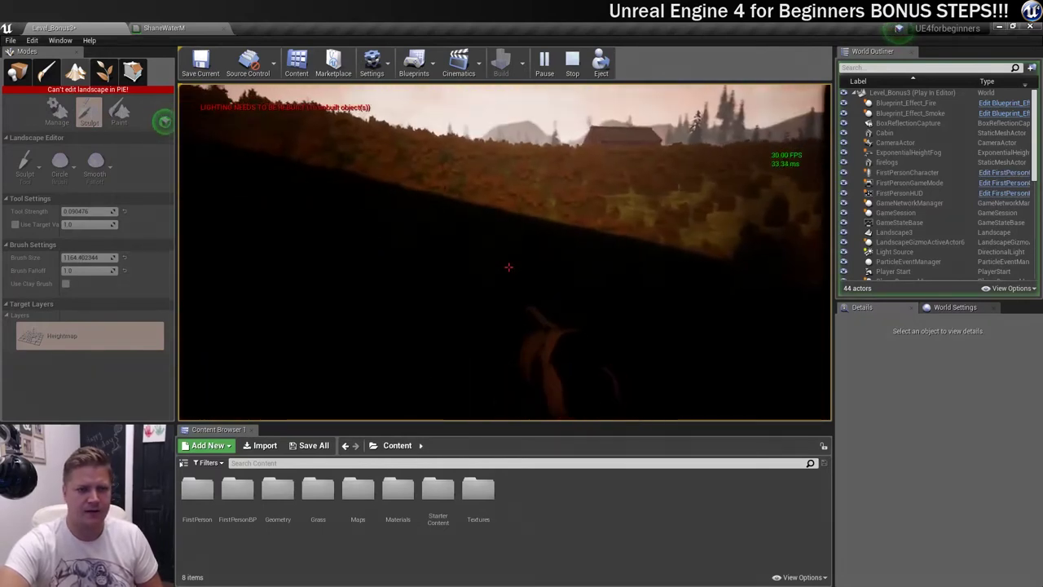
key("w")
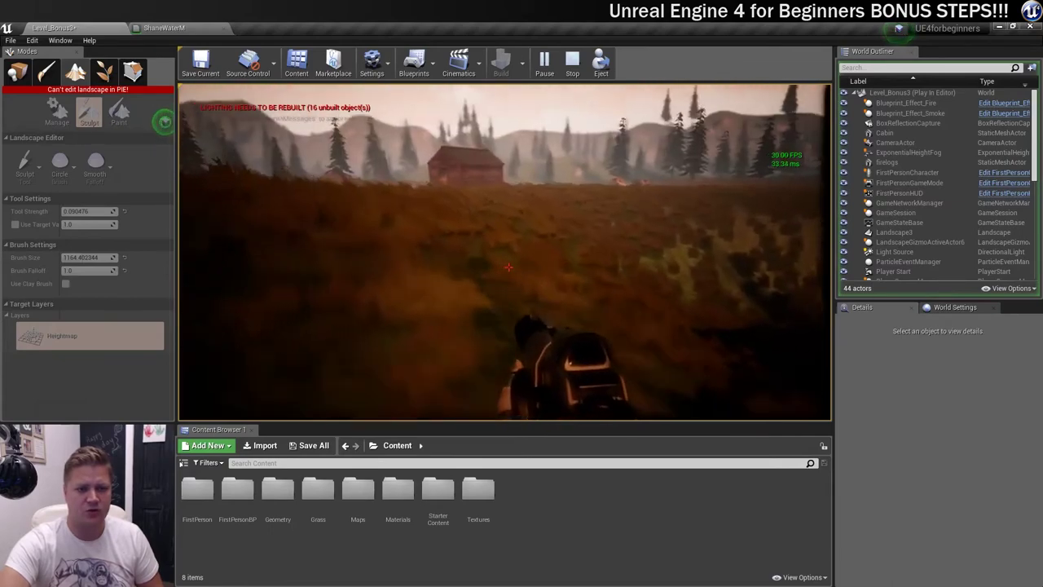
key("w")
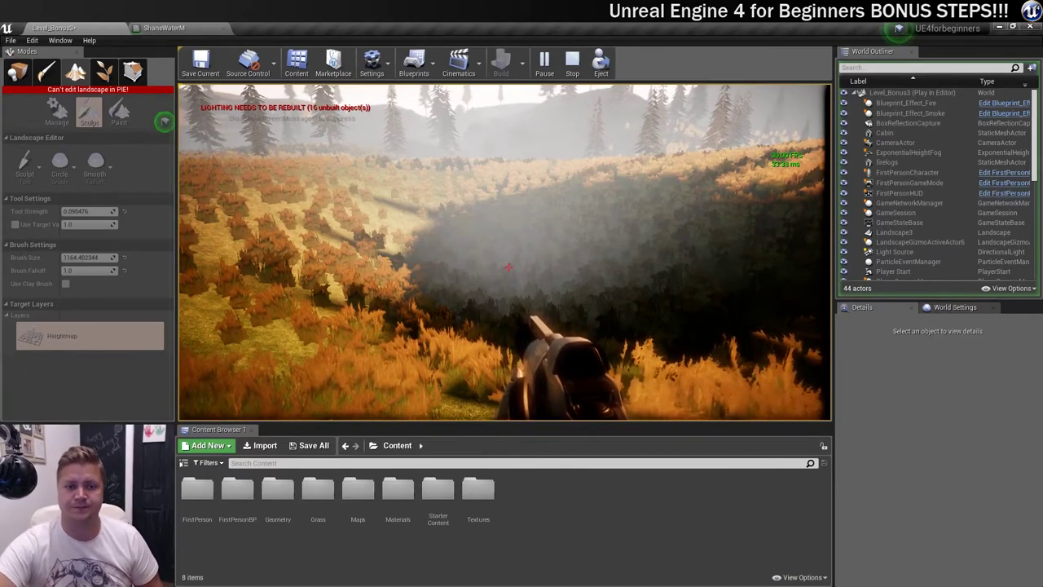
key("Escape")
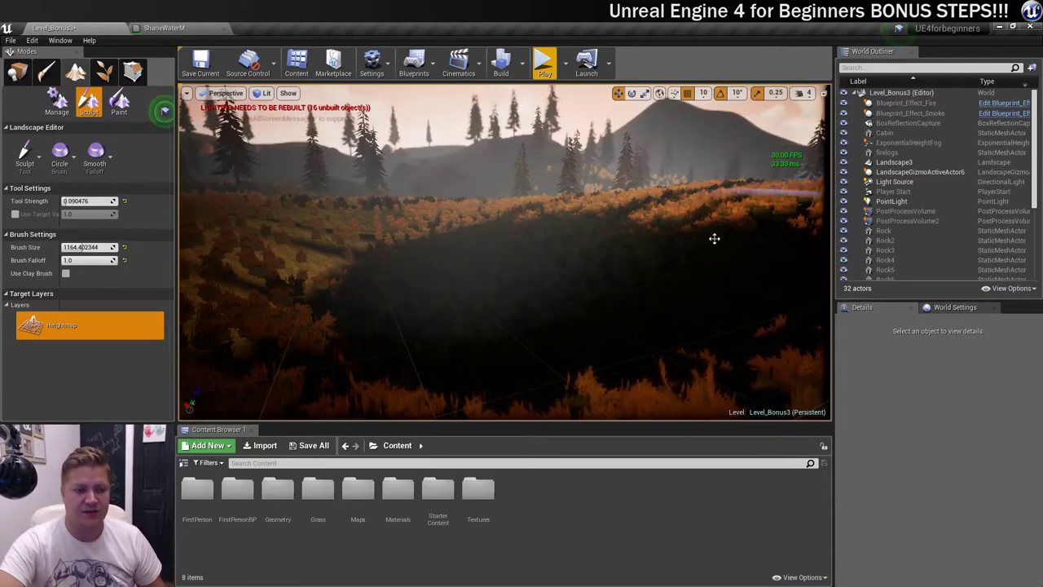
- Return to placing actors, search the content for "plane", and place the Shape_Plane mesh in the pit
left_click(16, 72)
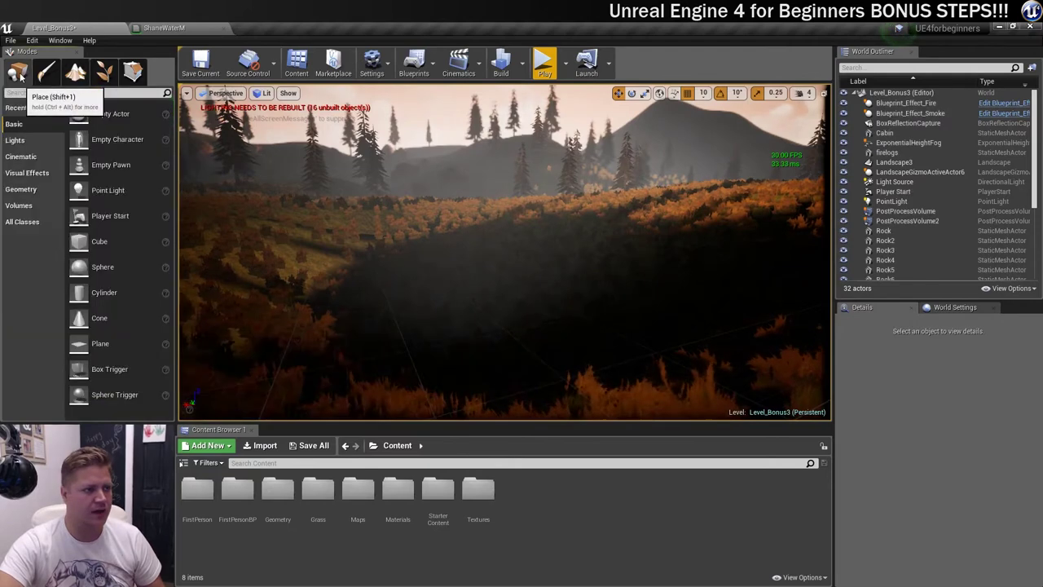
left_click(273, 462)
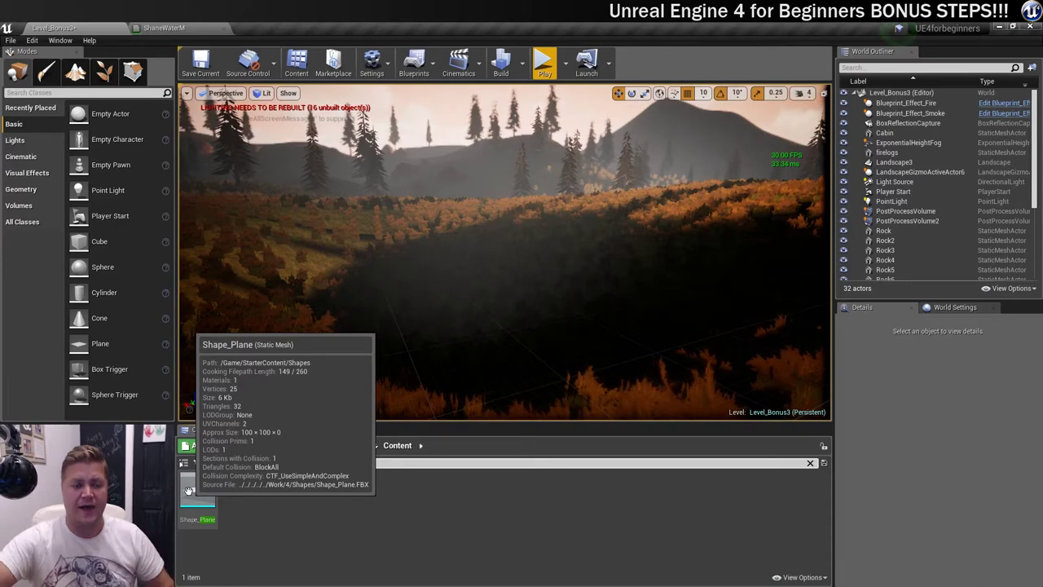
left_click_drag(188, 489, 577, 234)
key("f")
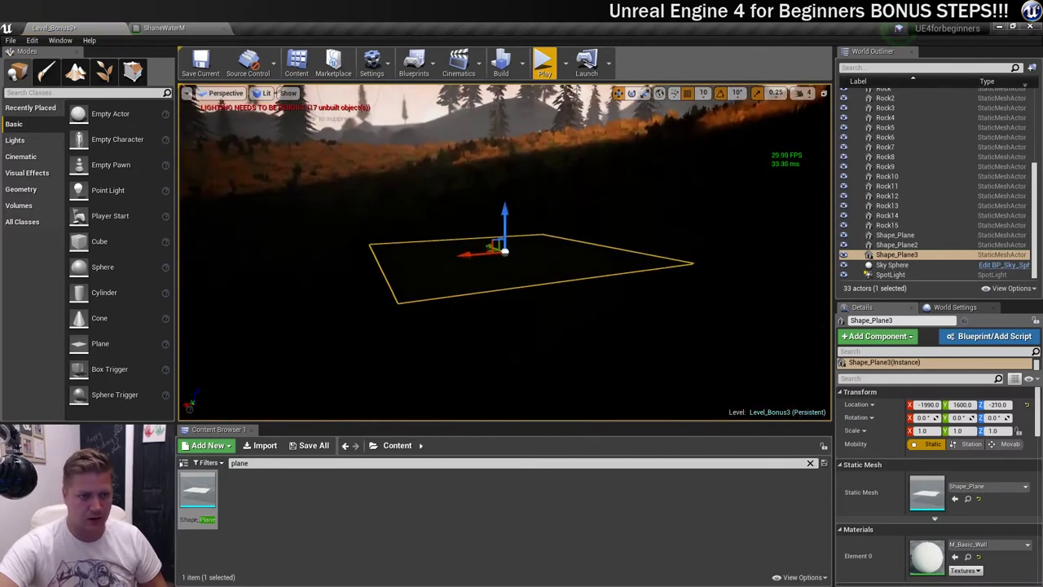
- Scale the new plane uniformly to 26.75 so that it spans the pit, working from an overhead view
left_click_drag(499, 246, 519, 257, "alt")
scroll(518, 258, "down", 5)
scroll(515, 254, "up", 5)
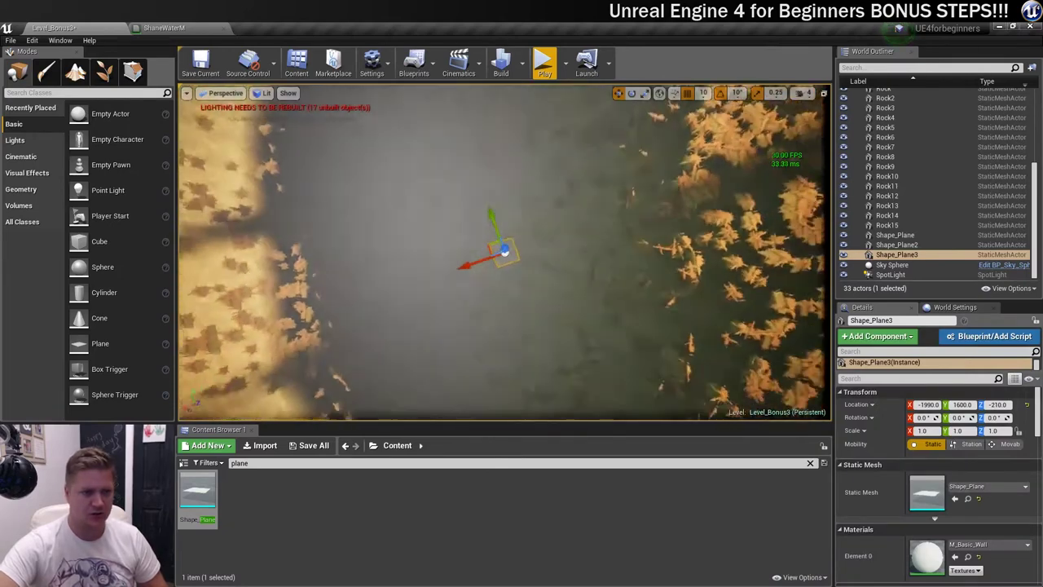
key("r")
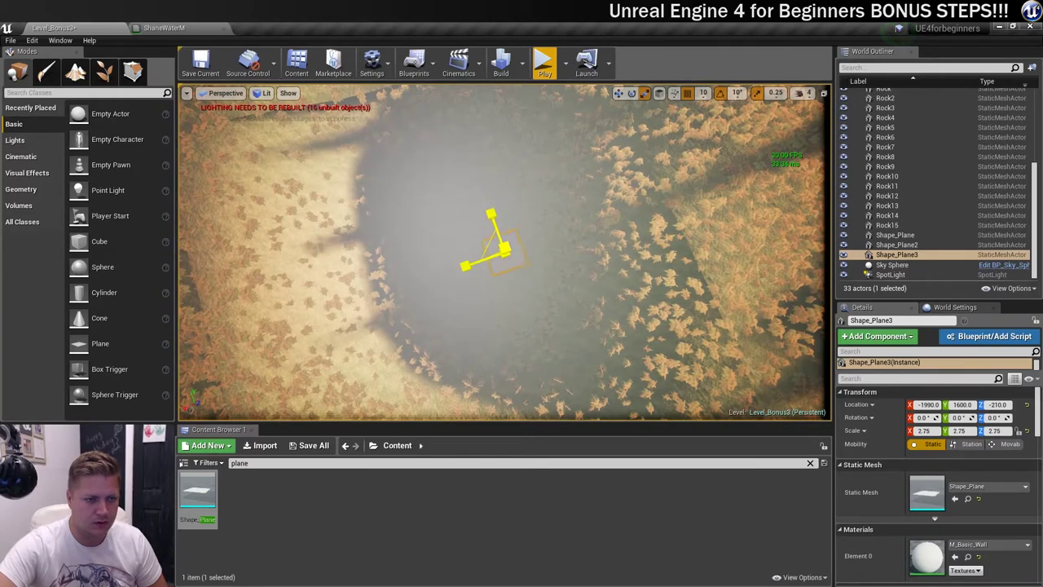
left_click_drag(505, 249, 538, 257)
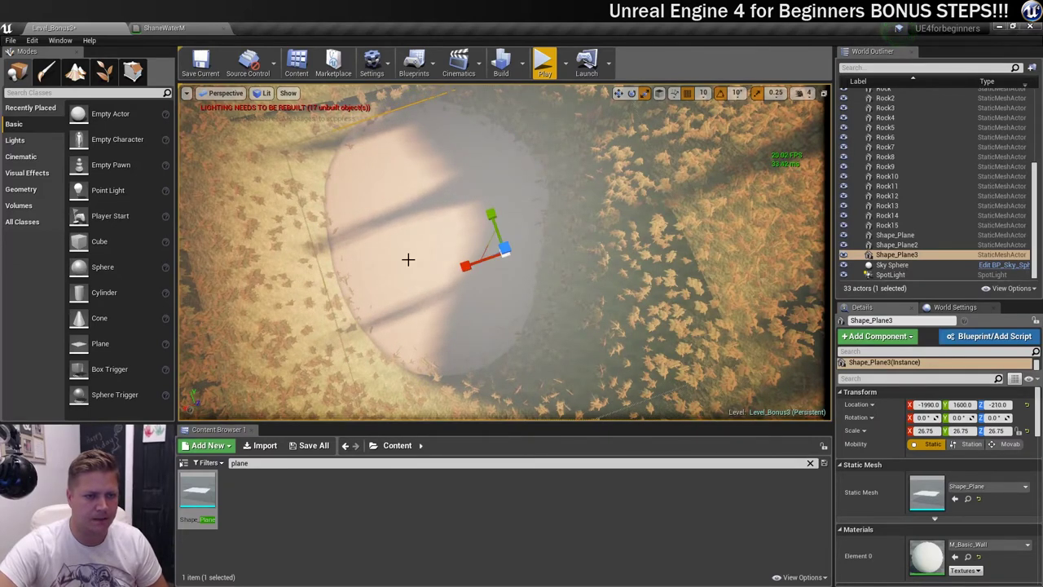
- Move the plane to X -1500 and Y 1890 so that it is centred over the pit
key("w")
left_click_drag(454, 272, 405, 284)
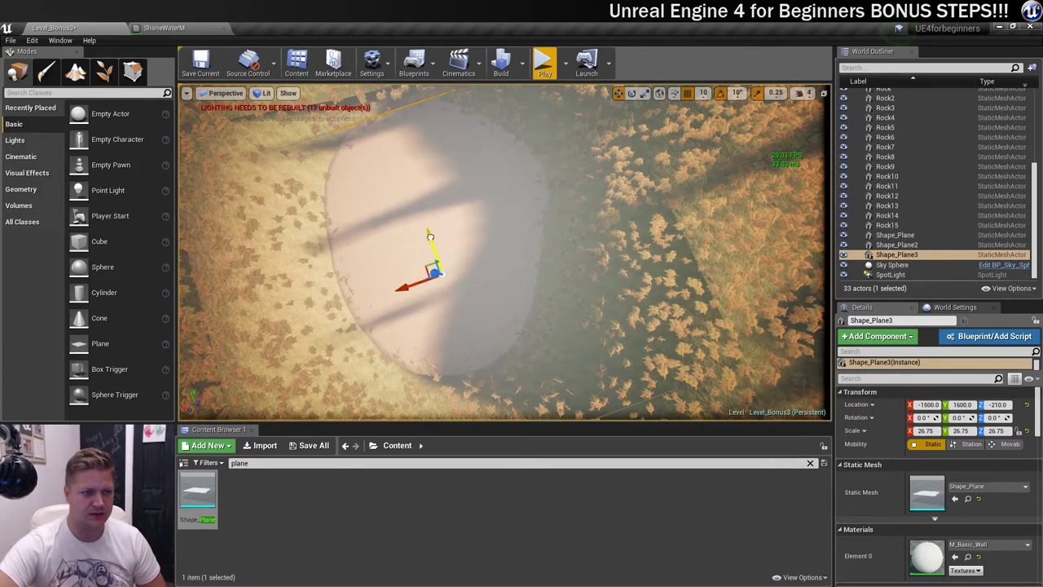
left_click_drag(429, 235, 416, 200)
scroll(416, 200, "down", 4)
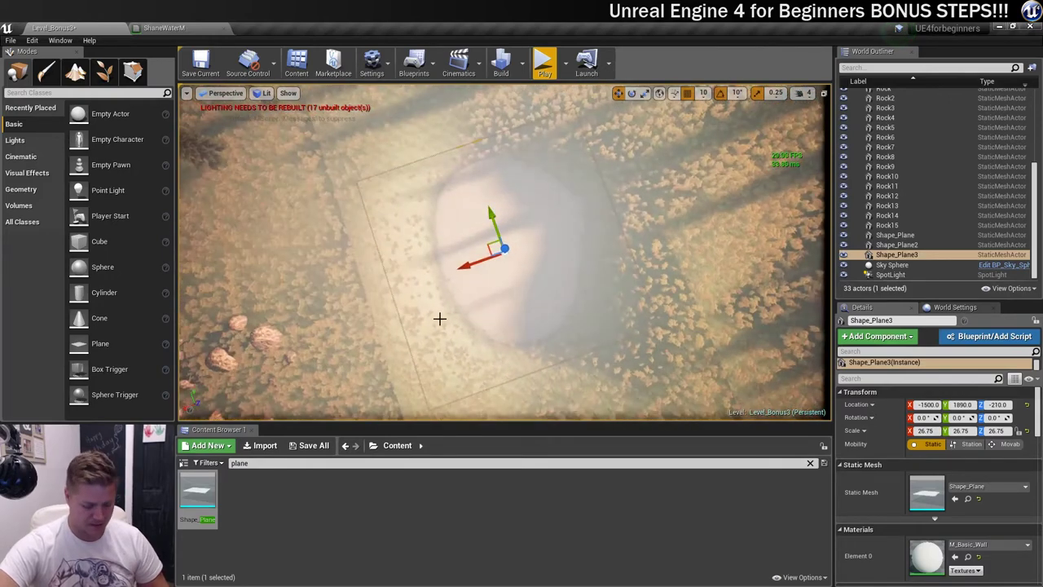
right_click_drag(440, 318, 441, 327)
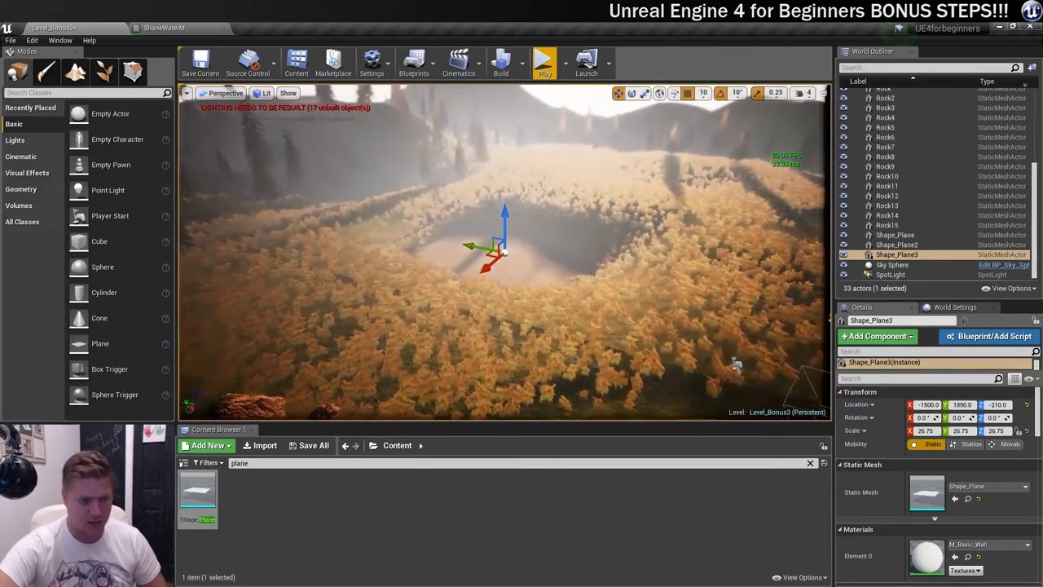
- Raise the plane to Z -130, play the level to walk onto it, and end the play session
scroll(735, 364, "up", 6)
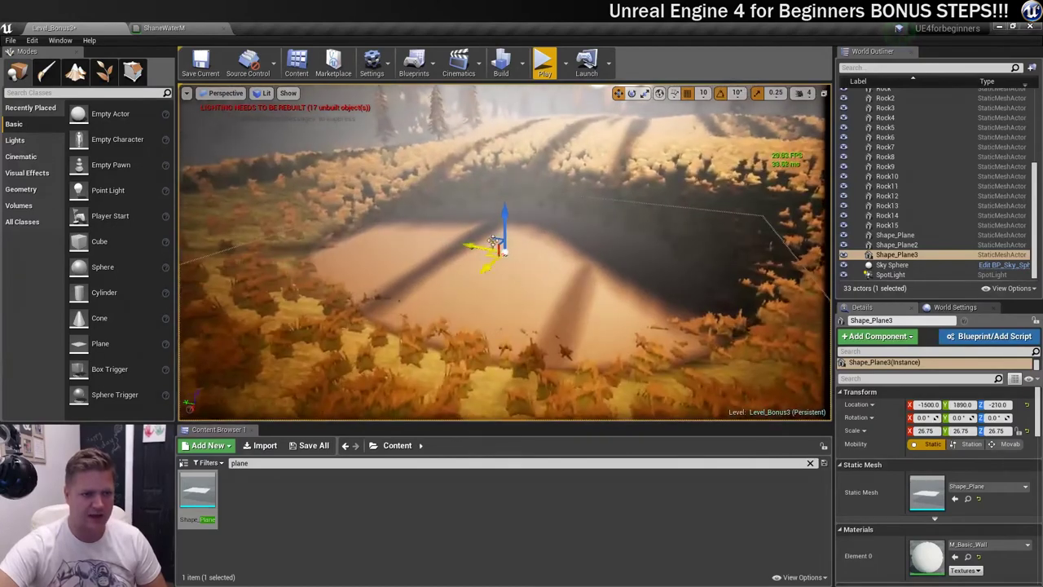
left_click_drag(504, 216, 498, 197)
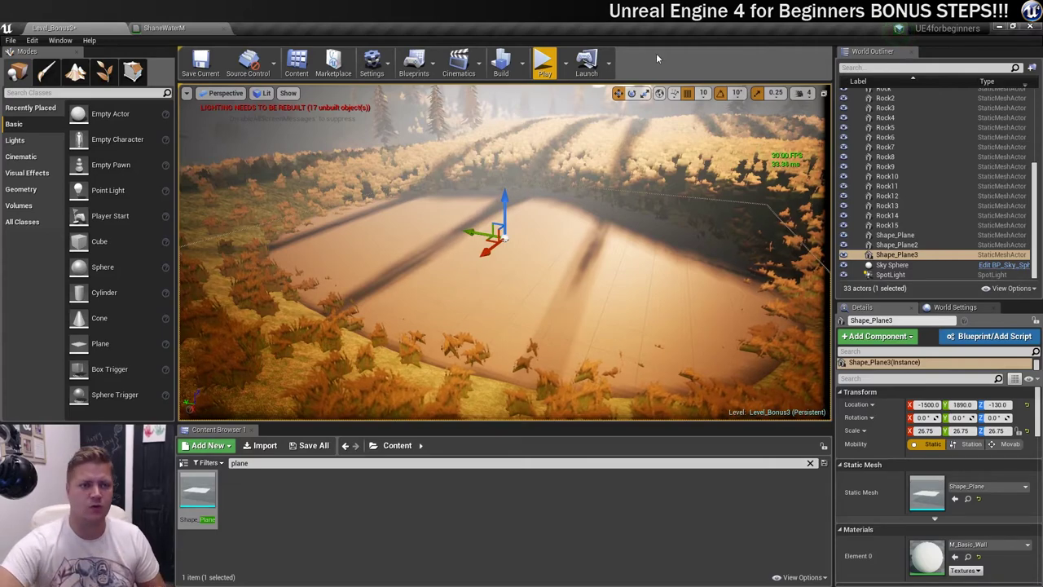
left_click(544, 63)
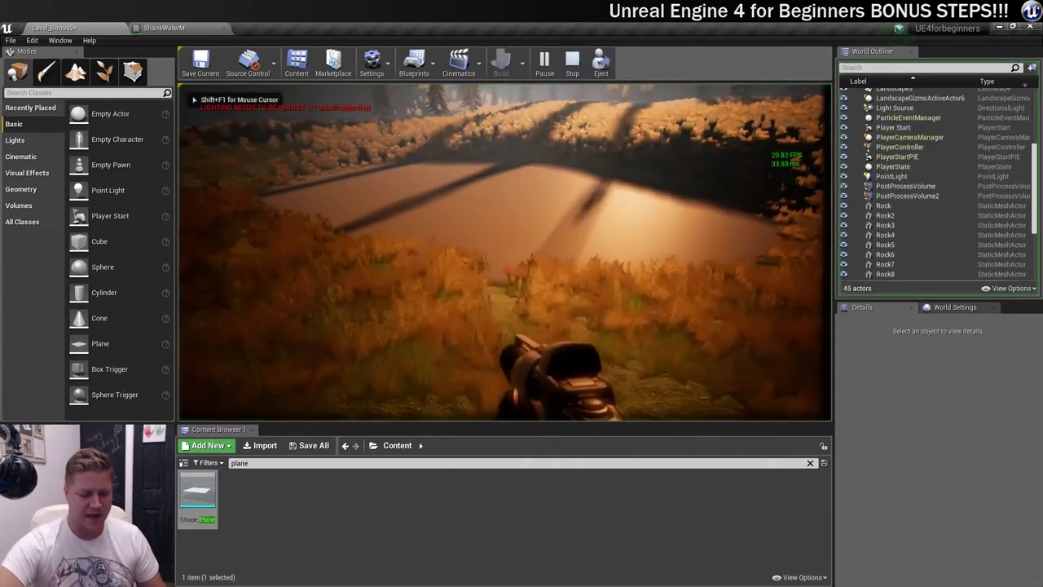
key("w")
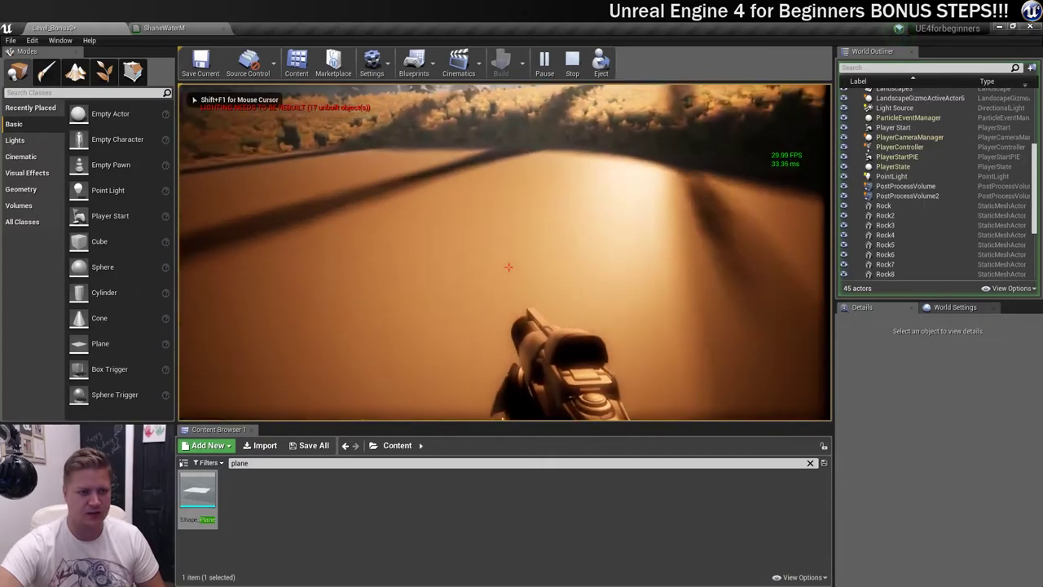
key("w")
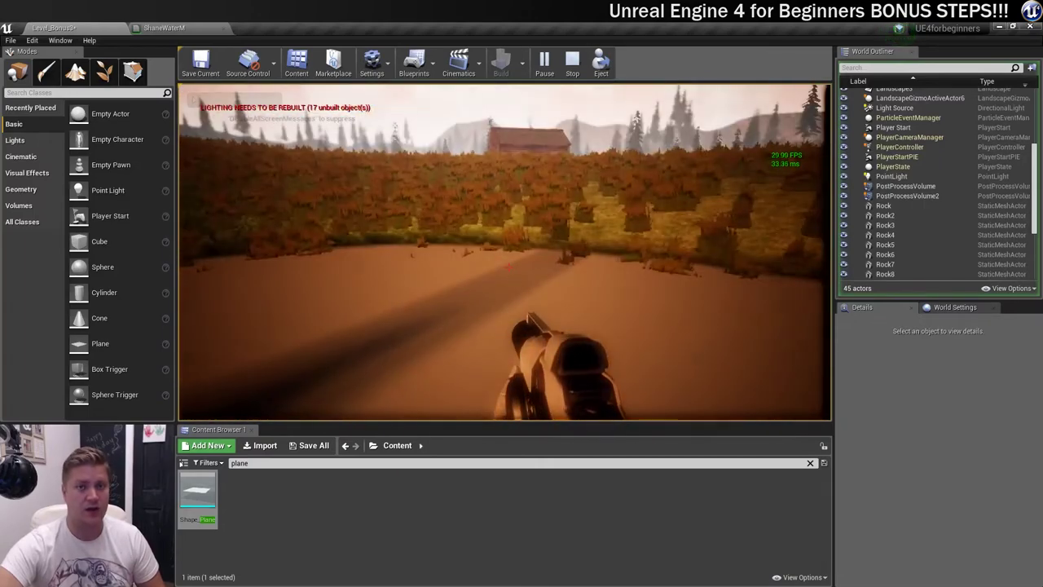
key("w")
key("Escape")
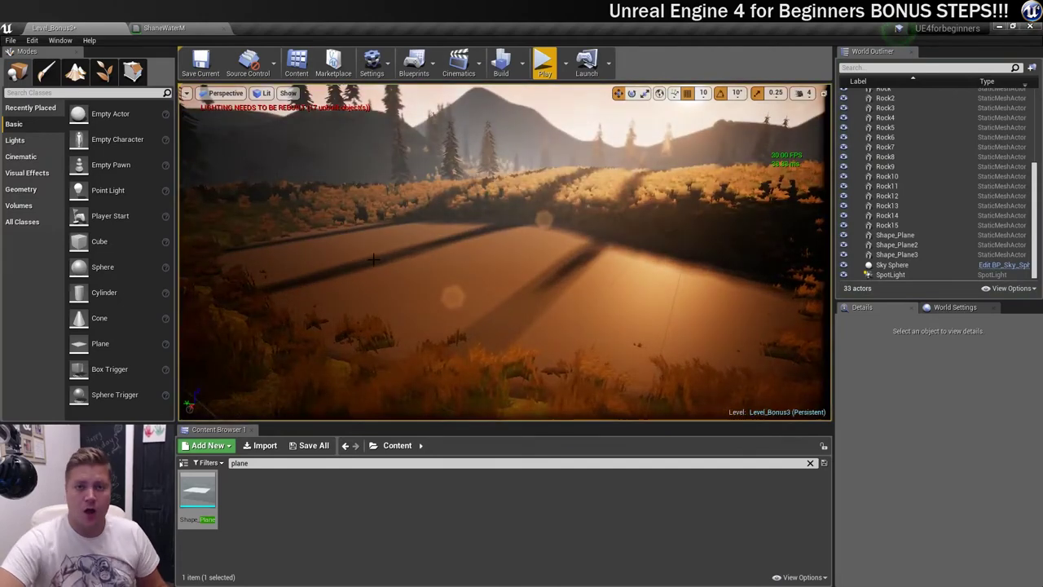
- Set the collision preset of the plane in the pit to NoCollision
left_click(548, 295)
scroll(843, 524, "down", 8)
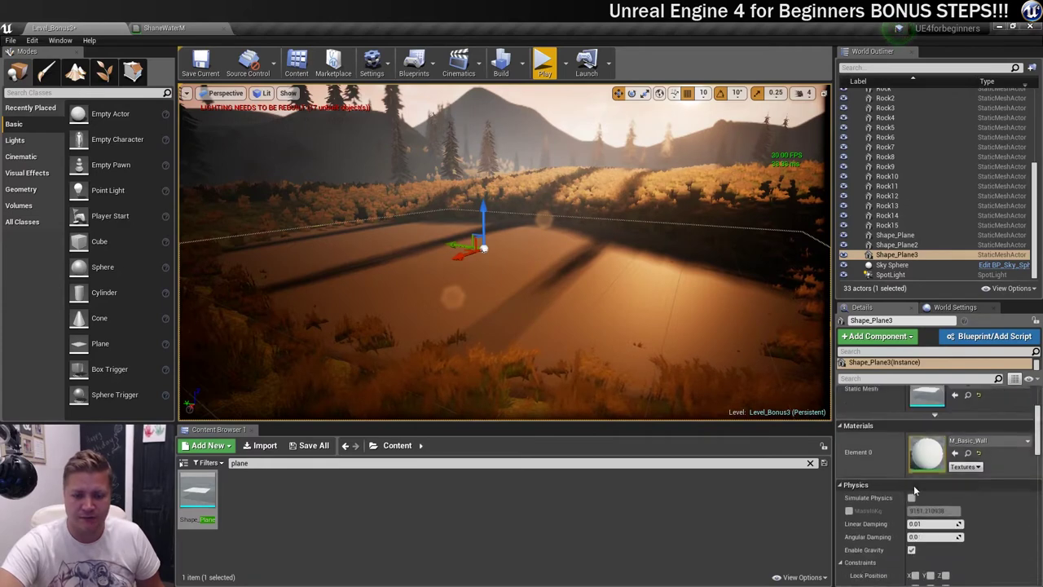
scroll(914, 487, "down", 4)
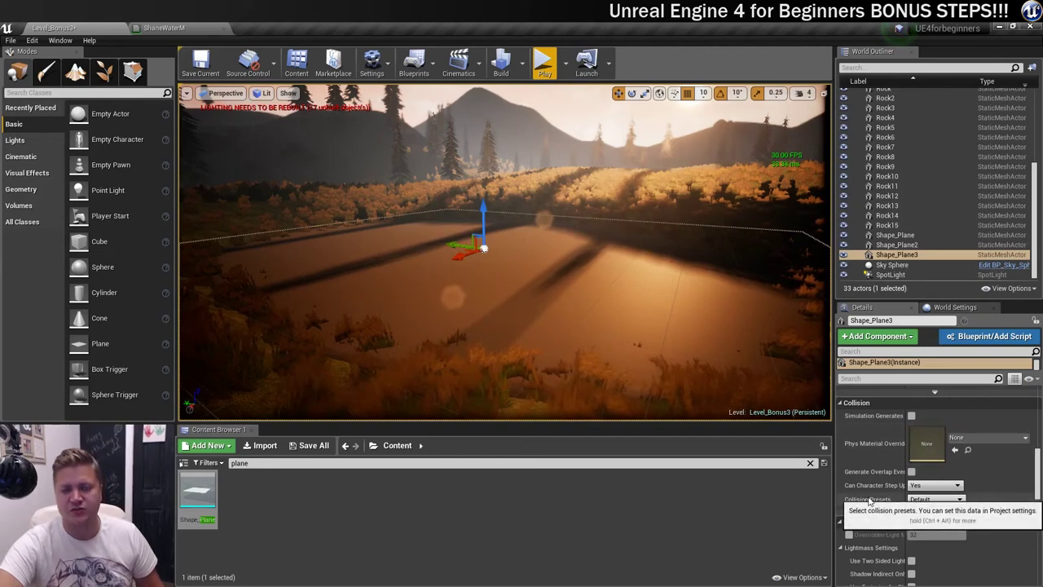
left_click(935, 500)
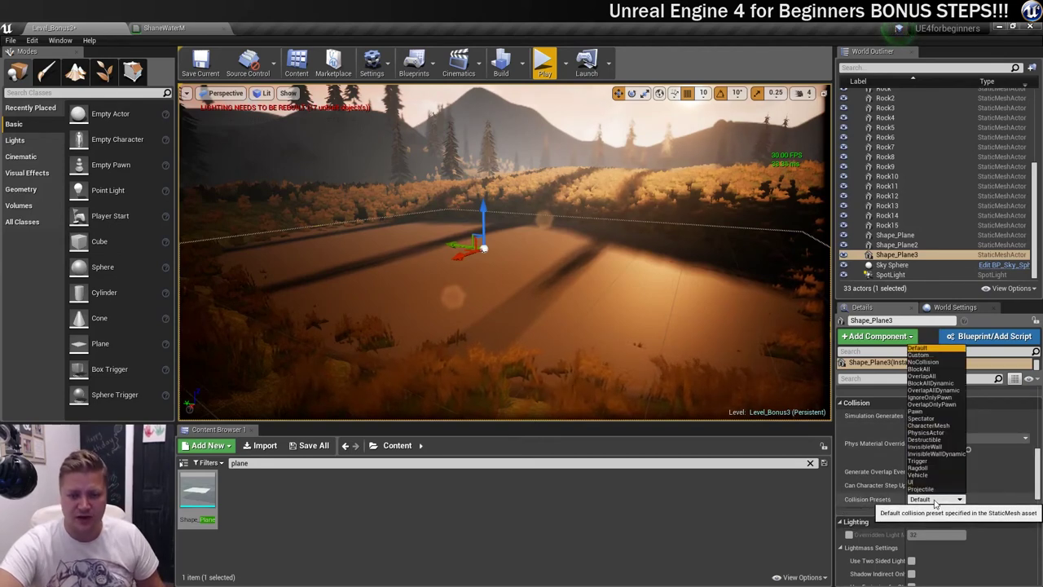
left_click(925, 362)
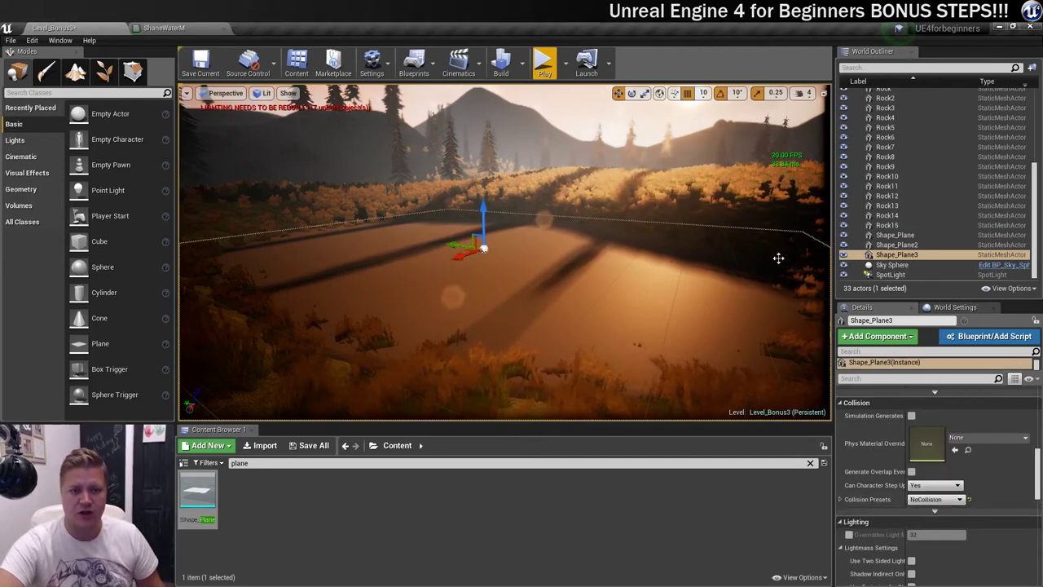
- Play the level to walk down through the plane and back out of the pit, and end the play session
left_click(543, 64)
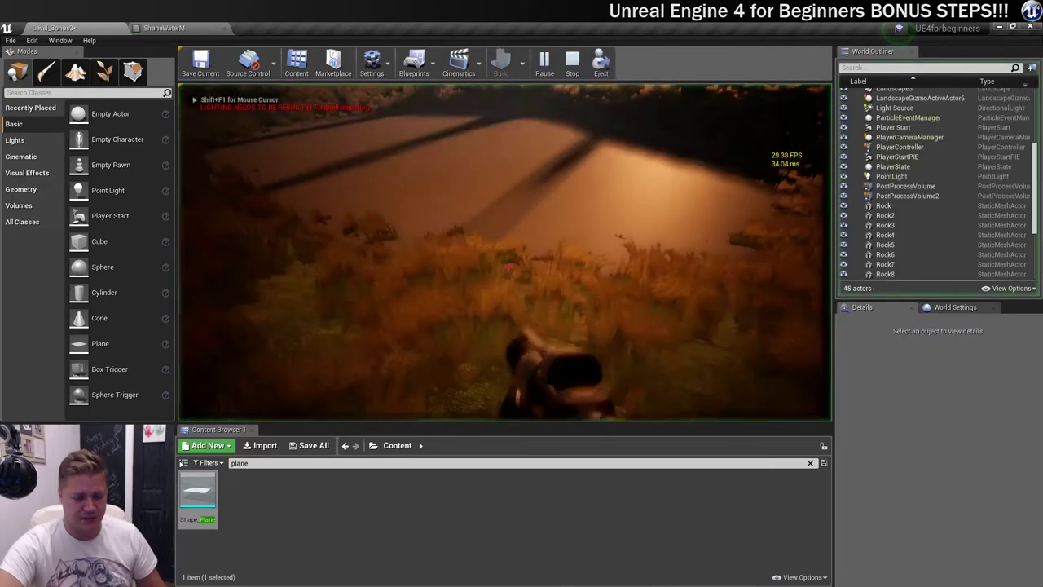
key("w")
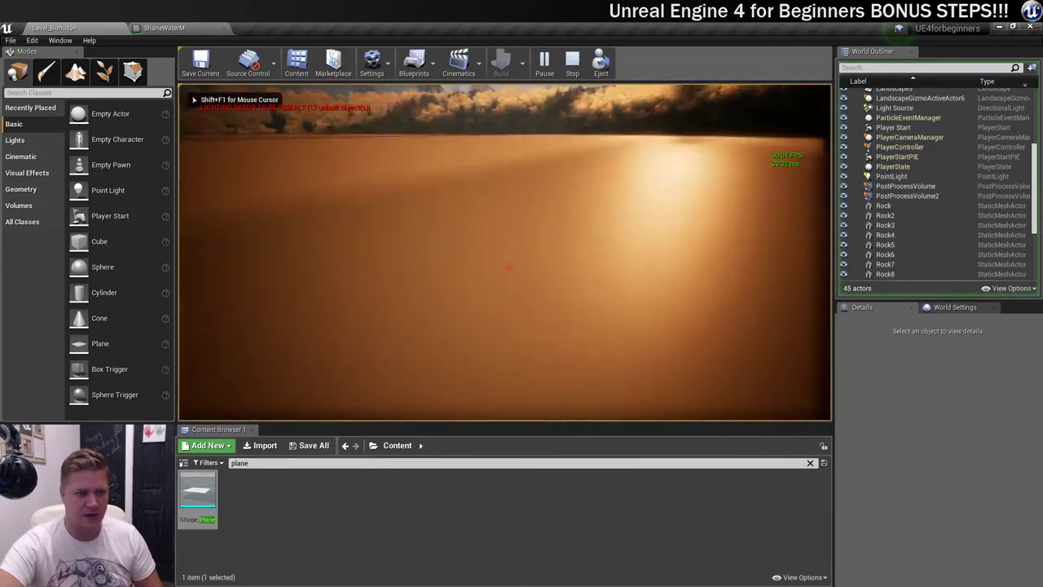
key("w")
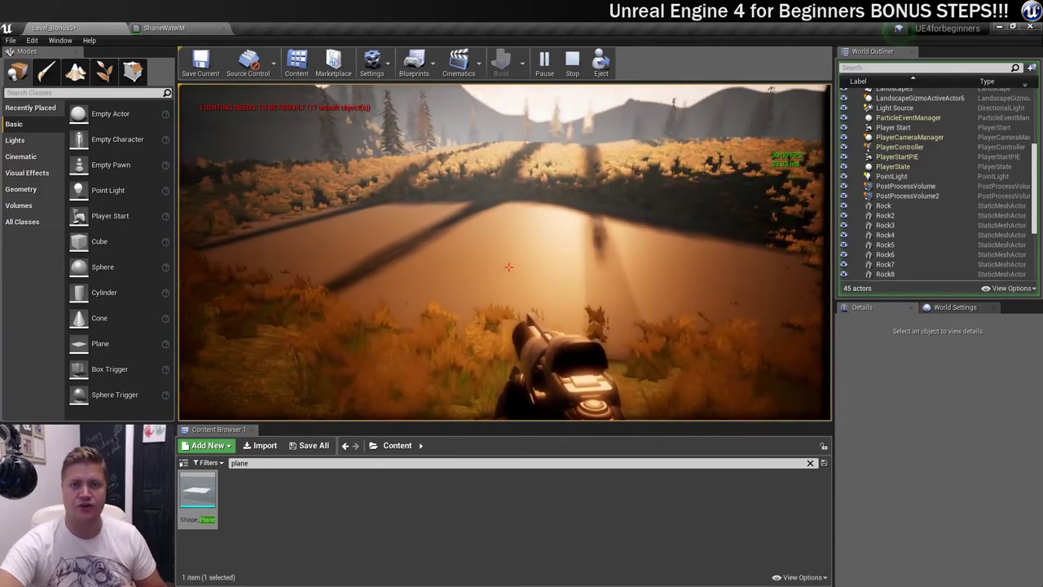
key("Escape")
- Clear the content search and create a new material named M_LakeWater in the Materials folder
left_click(810, 463)
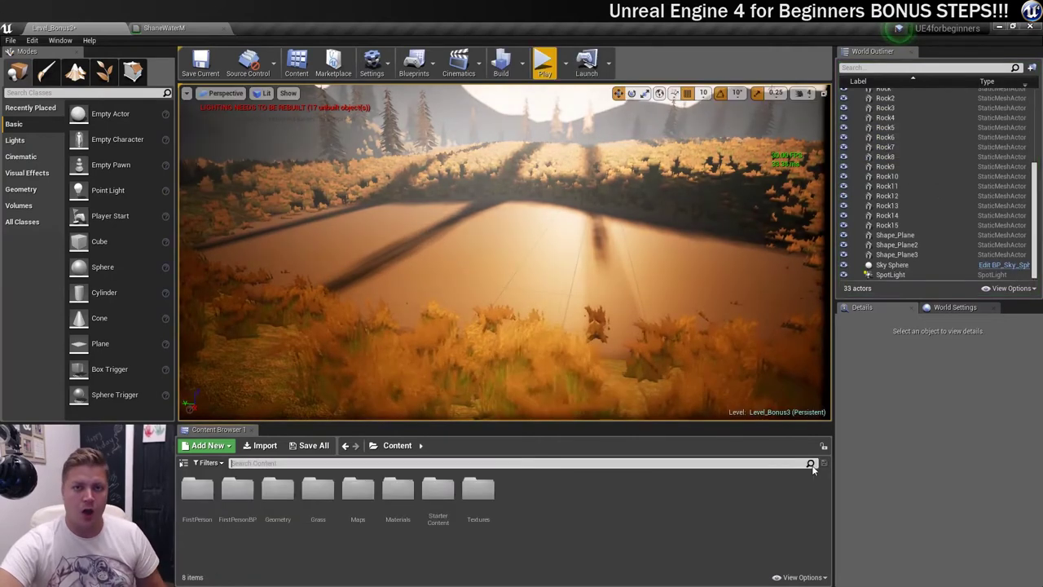
double_click(397, 489)
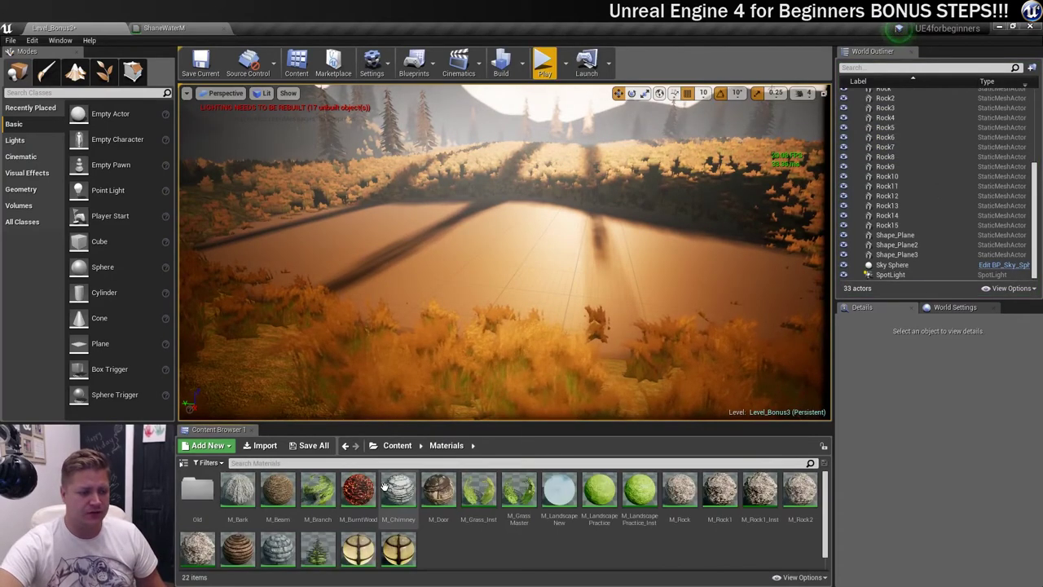
right_click(479, 545)
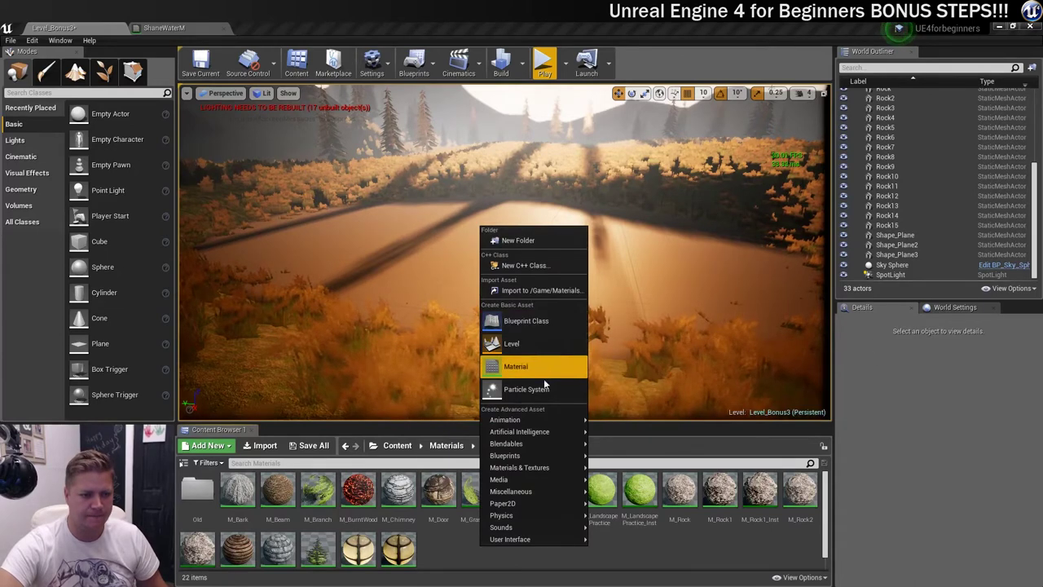
key("Escape")
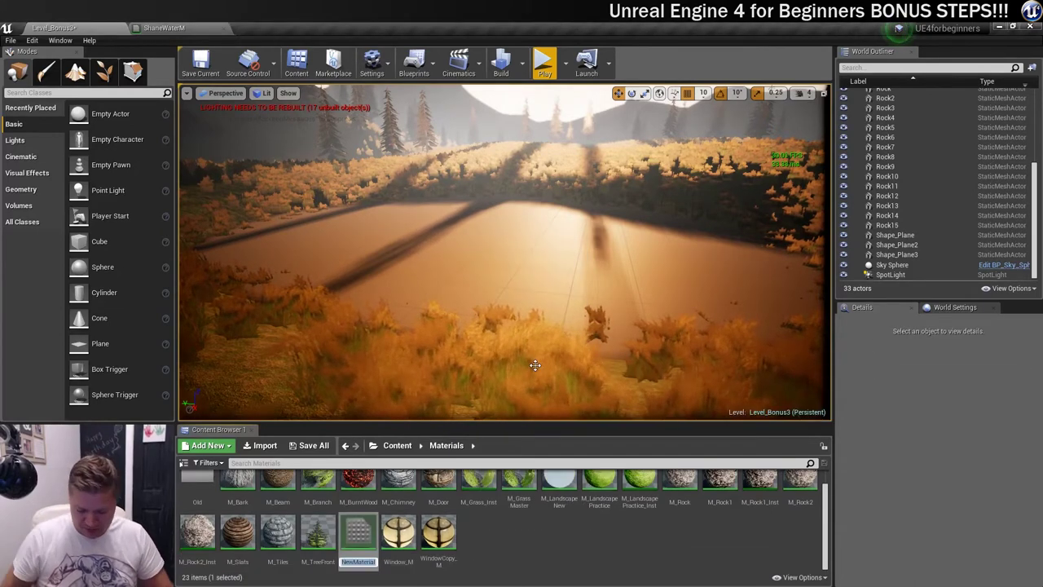
type("M_Lake")
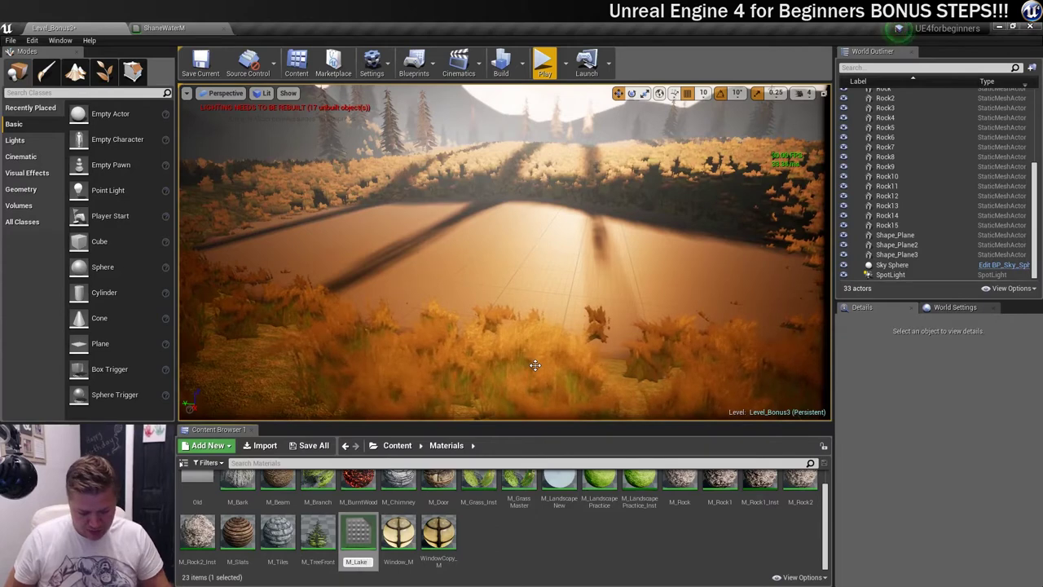
type("Water")
key("Return")
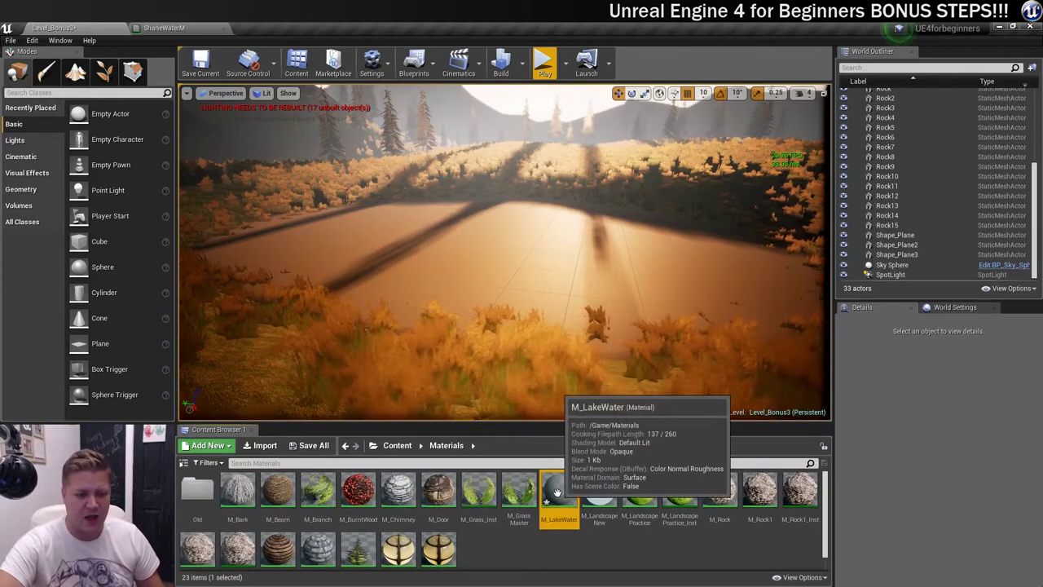
- Open M_LakeWater for editing, place it ahead of ShaneWaterM among the open assets, and set its blend mode to Translucent
double_click(557, 492)
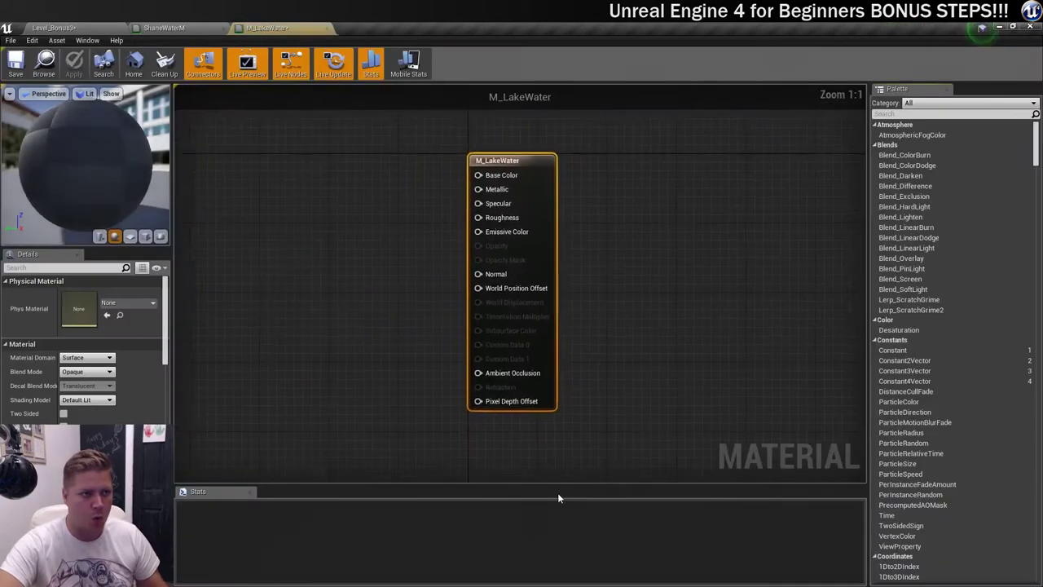
left_click_drag(326, 28, 171, 28)
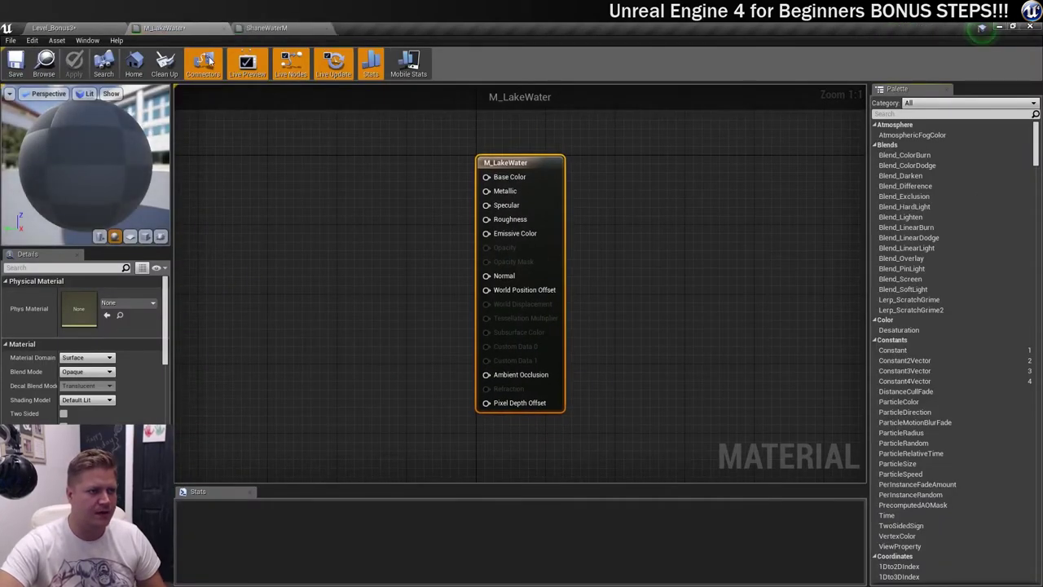
right_click_drag(421, 177, 607, 168)
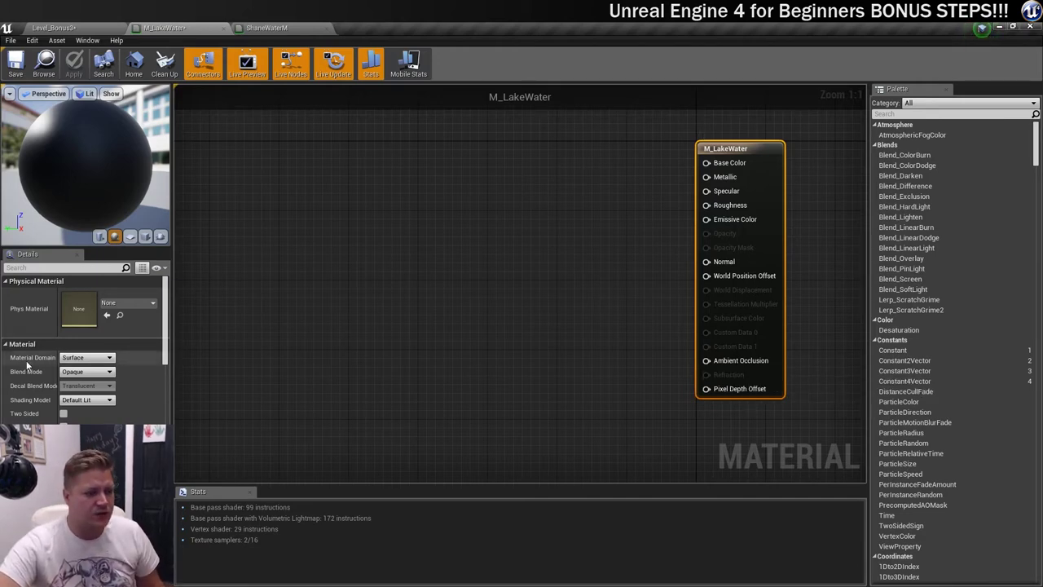
left_click(77, 372)
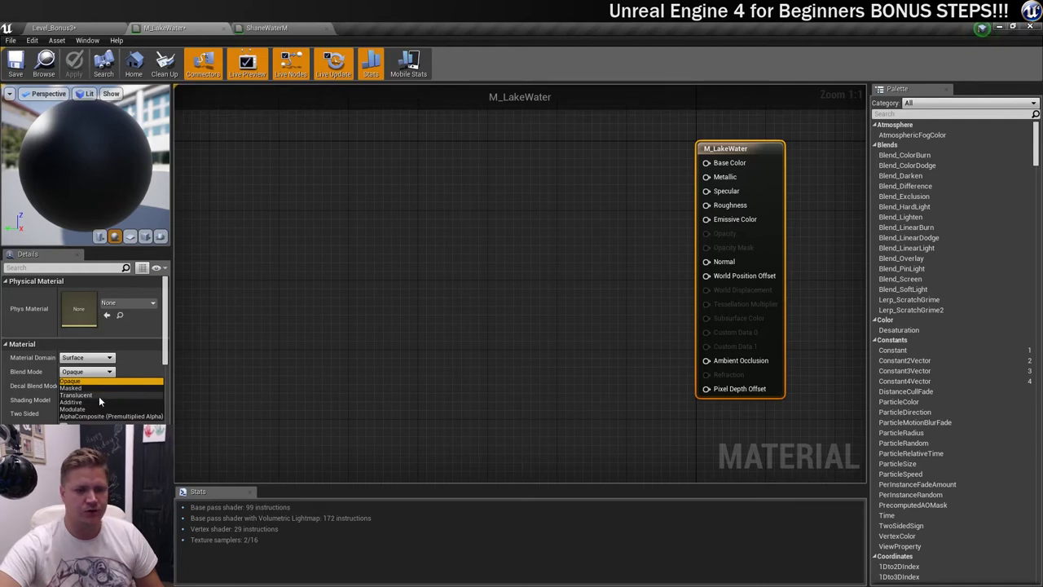
left_click(98, 396)
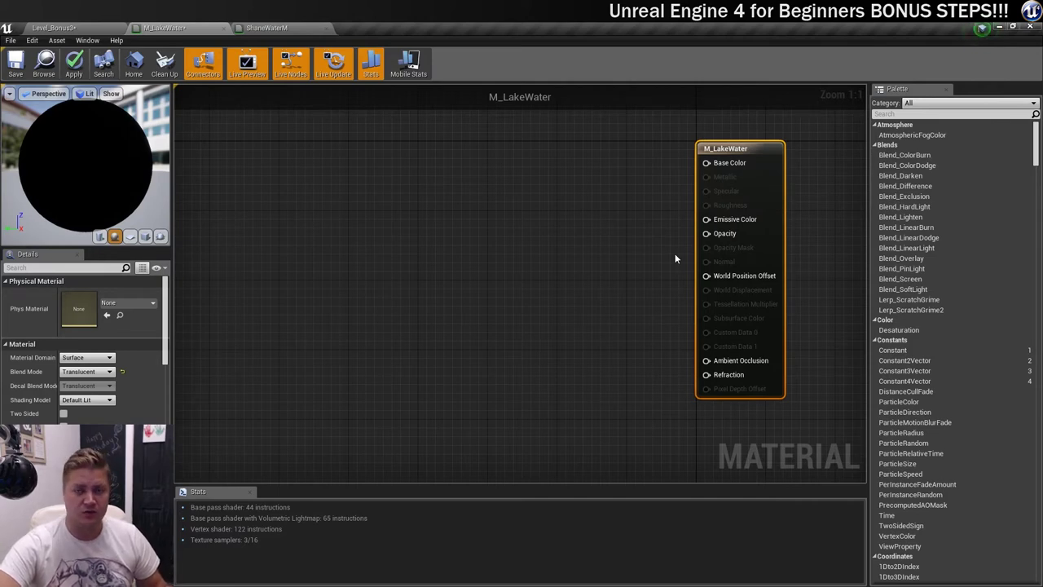
- Enable screen space reflections for the material's translucency and set its lighting mode to Surface TranslucencyVolume
scroll(161, 260, "down", 5)
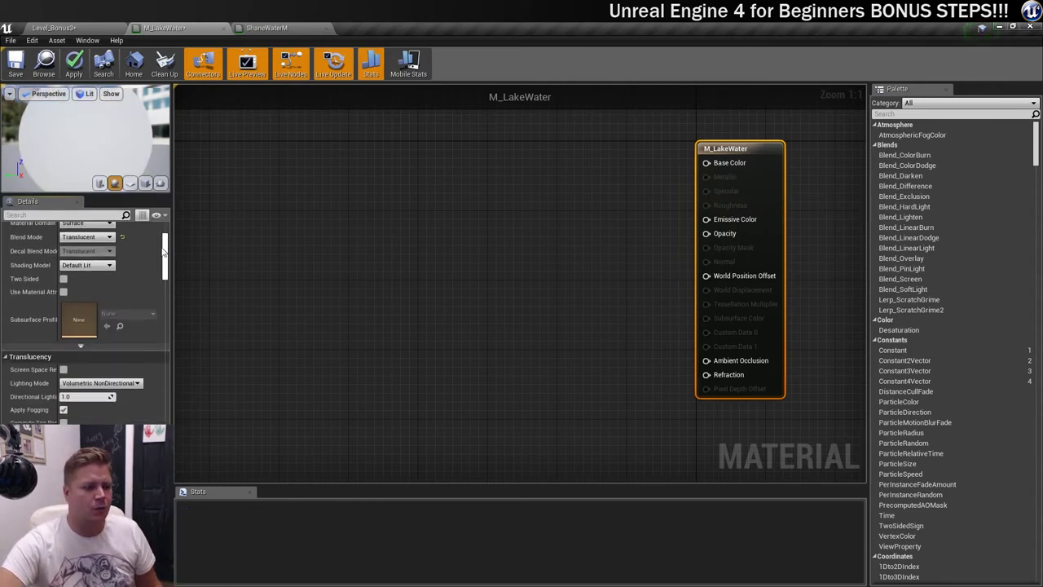
scroll(158, 261, "down", 3)
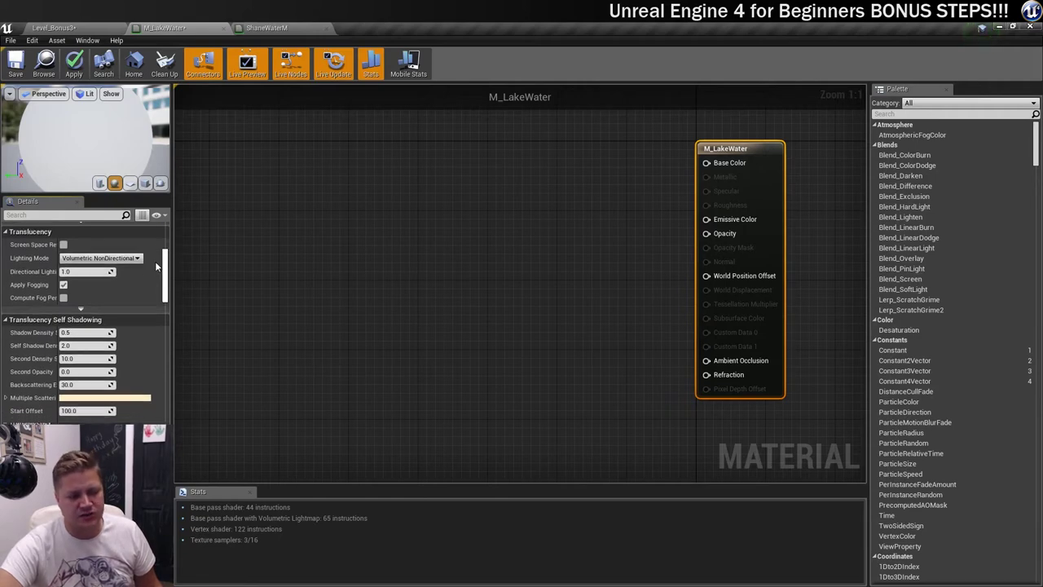
scroll(155, 263, "up", 1)
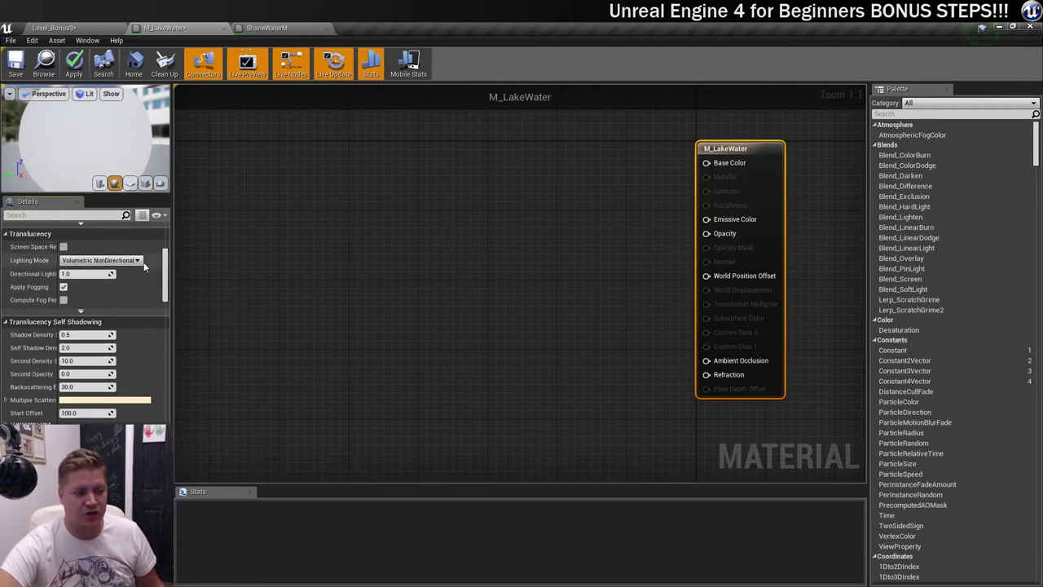
left_click(64, 247)
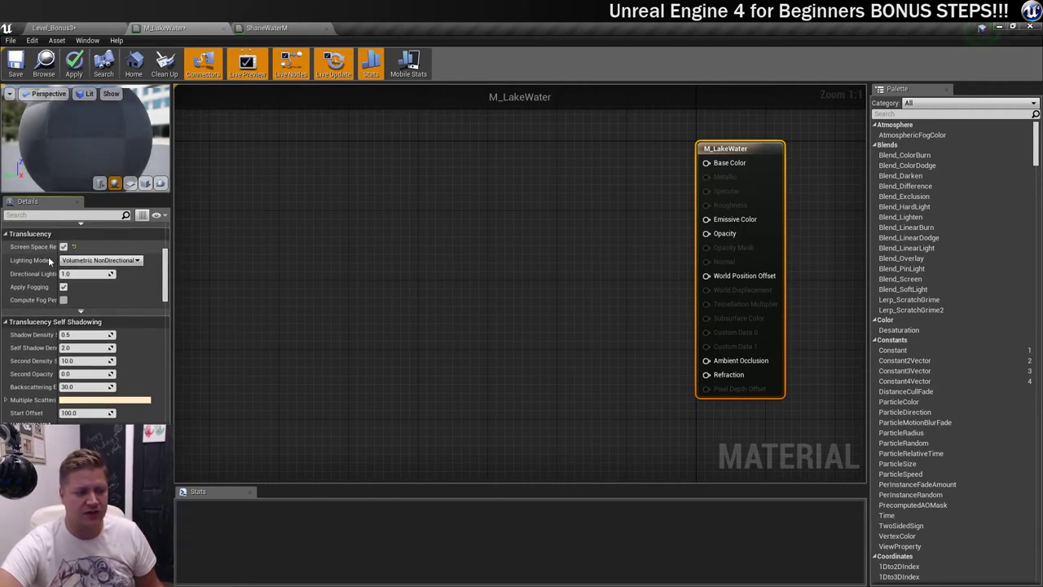
left_click(74, 261)
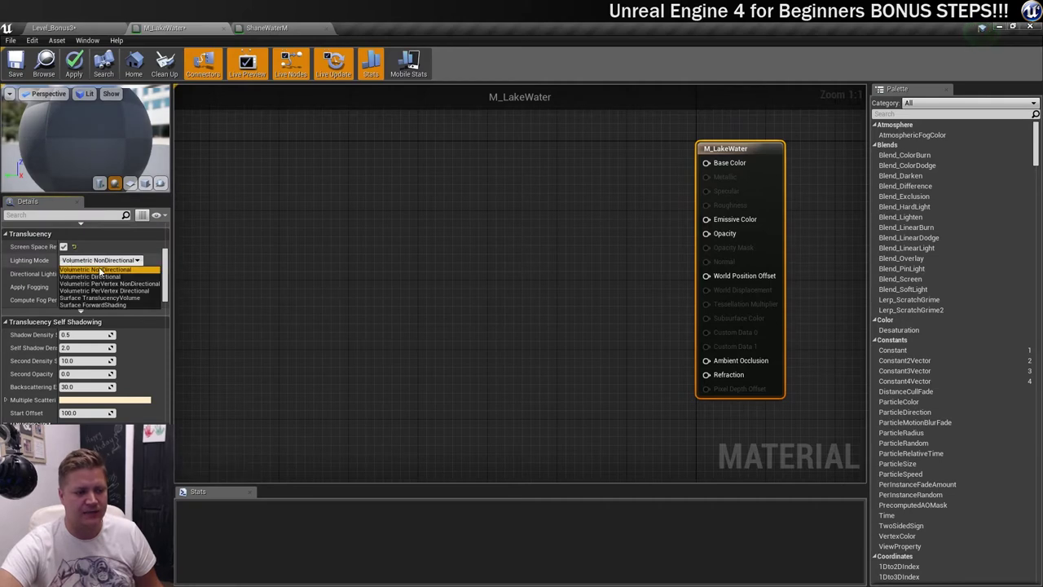
left_click(133, 297)
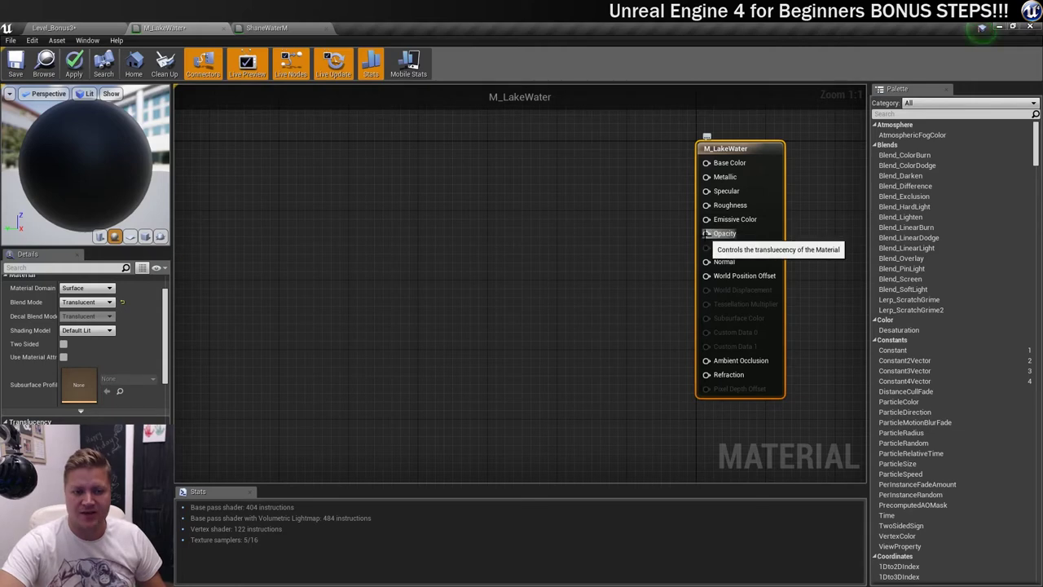
- Add a ScalarParameter named Opacity feeding the material's Opacity input and line it up beside that input
left_click_drag(707, 234, 542, 255)
type("scalar")
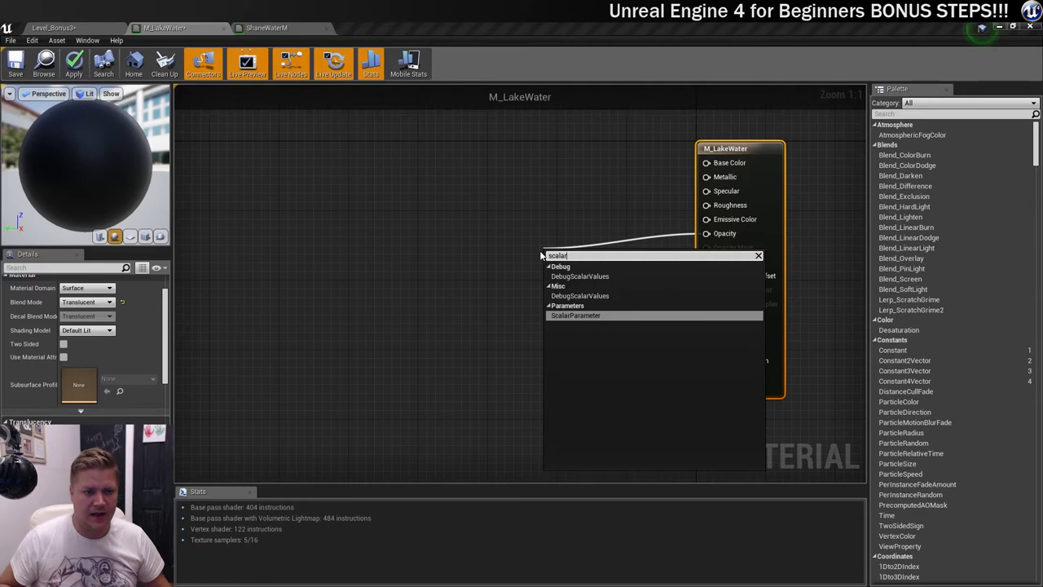
key("Return")
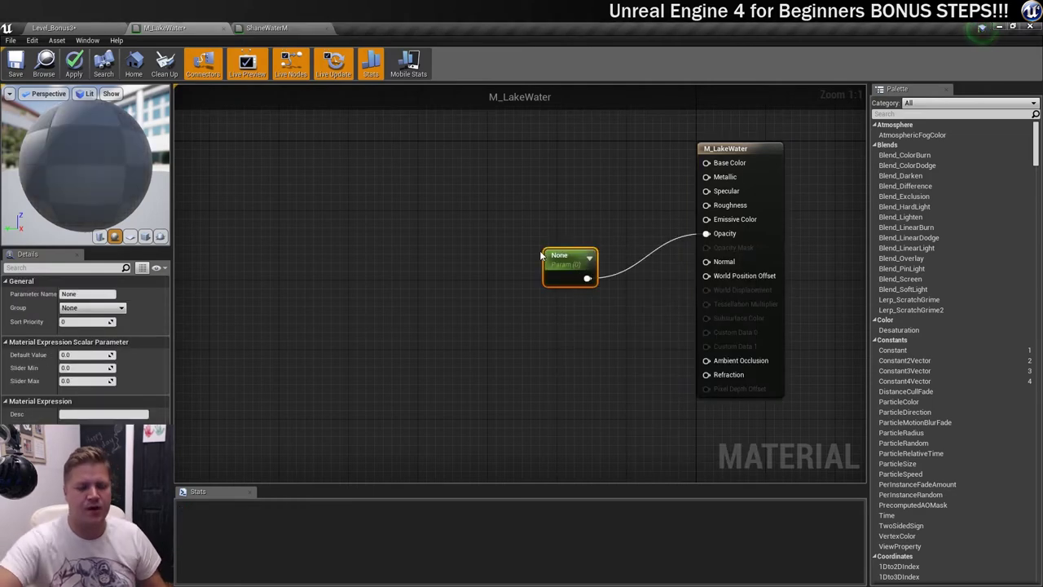
left_click_drag(550, 255, 563, 209)
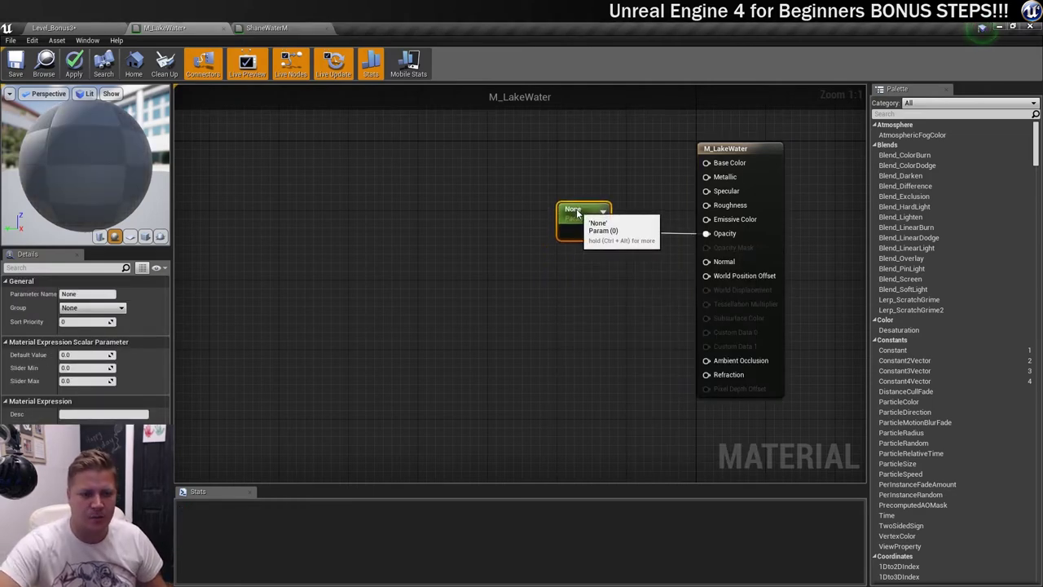
left_click(87, 293)
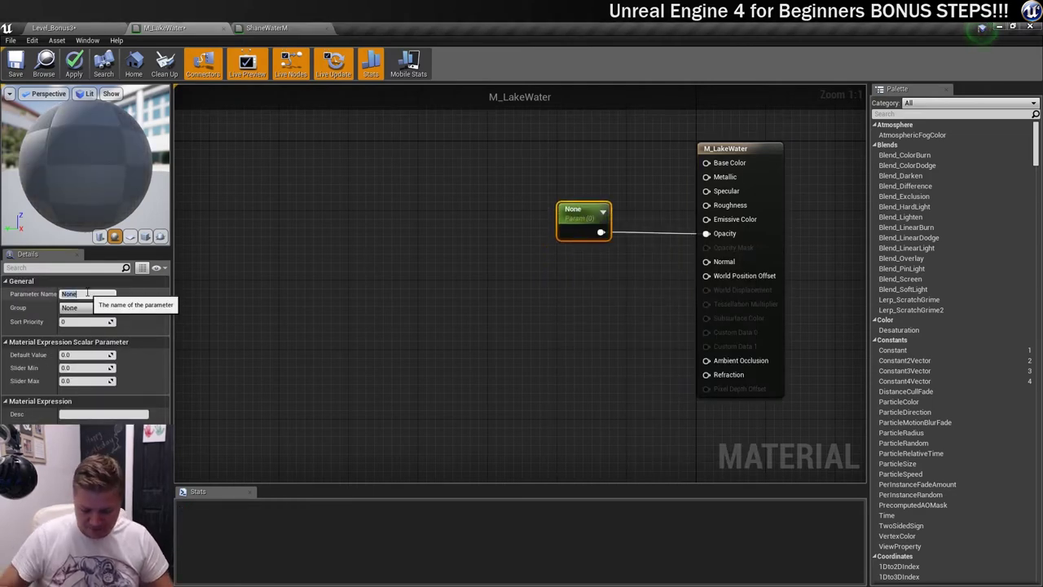
key("Return")
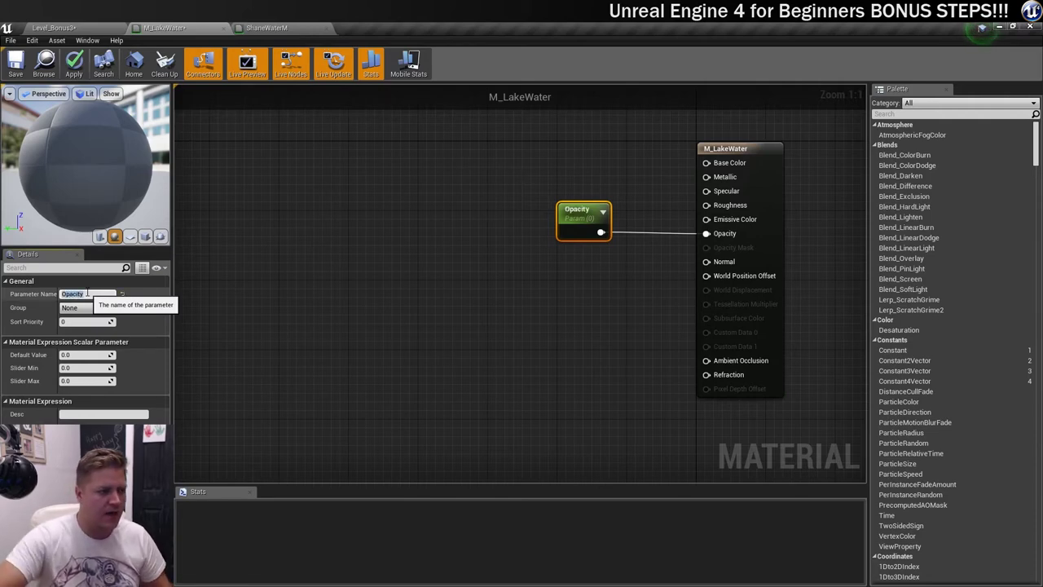
- Set the Opacity parameter's default value to 0.5 and its slider maximum to 1.0
left_click(81, 355)
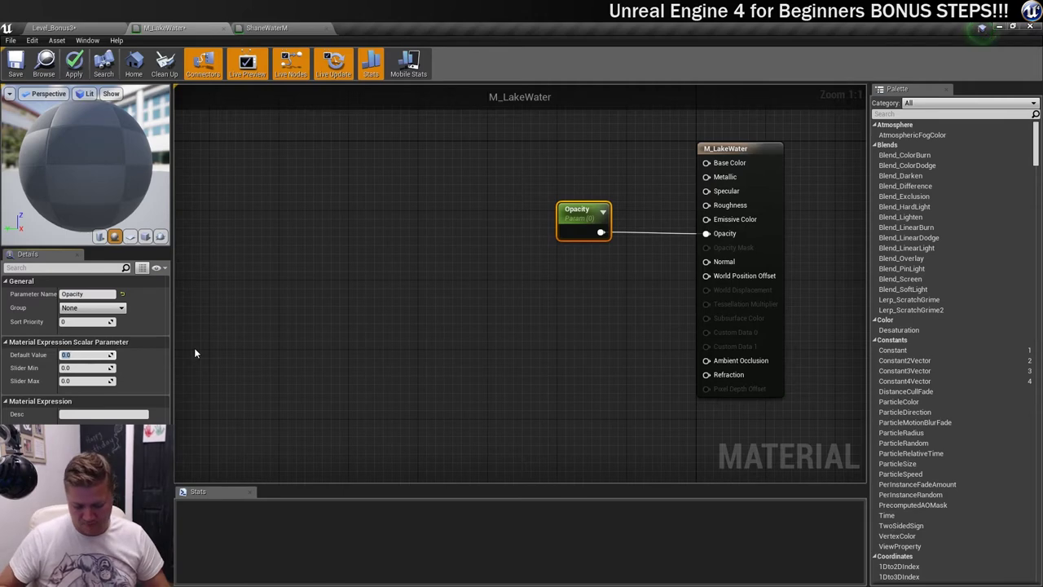
type("0.5")
key("Return")
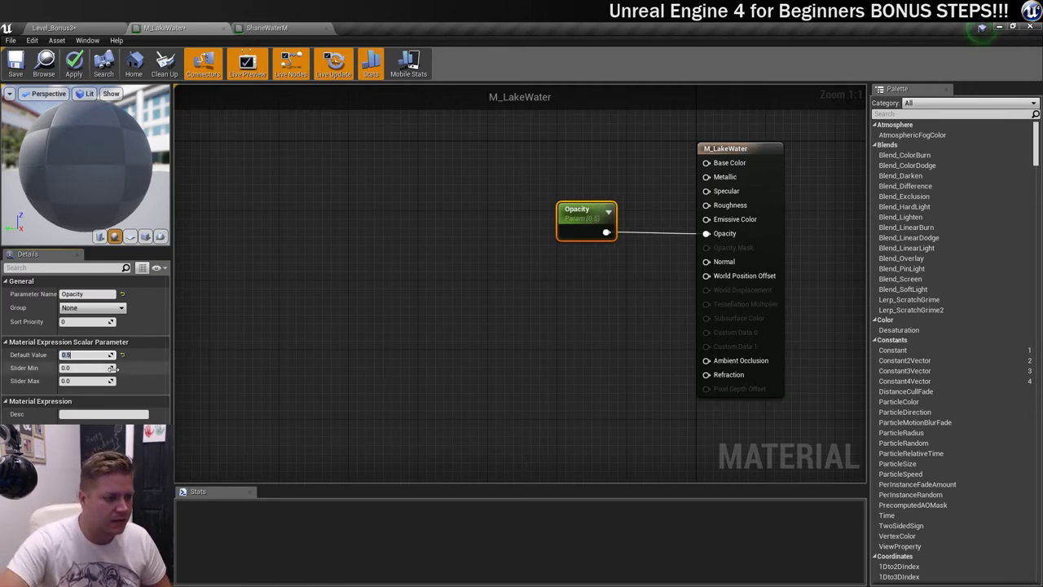
left_click(82, 380)
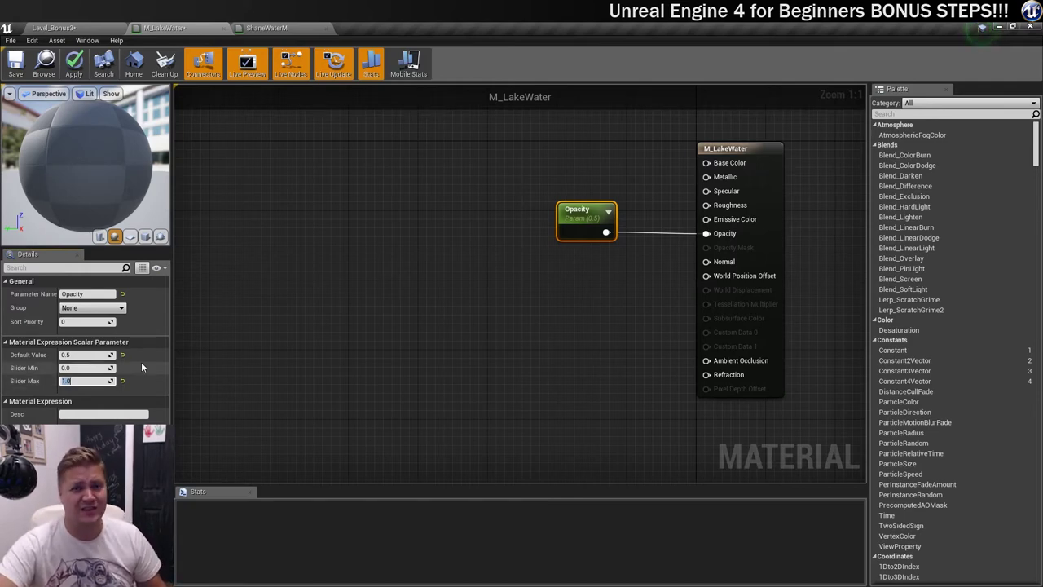
key("Return")
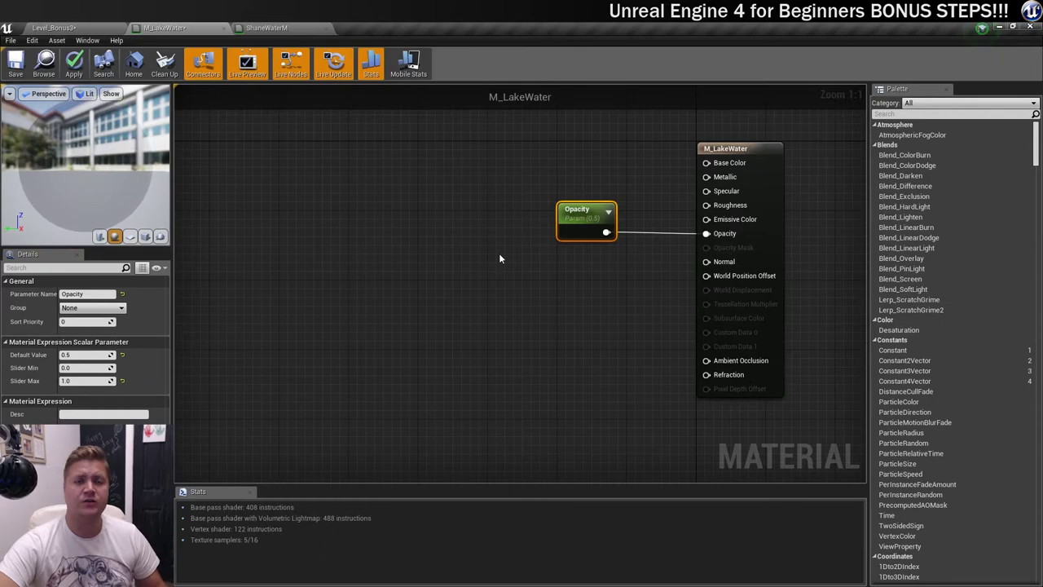
- Shift the Opacity node lower and add a ScalarParameter named Roughness feeding the material's Roughness input
left_click_drag(580, 211, 580, 237)
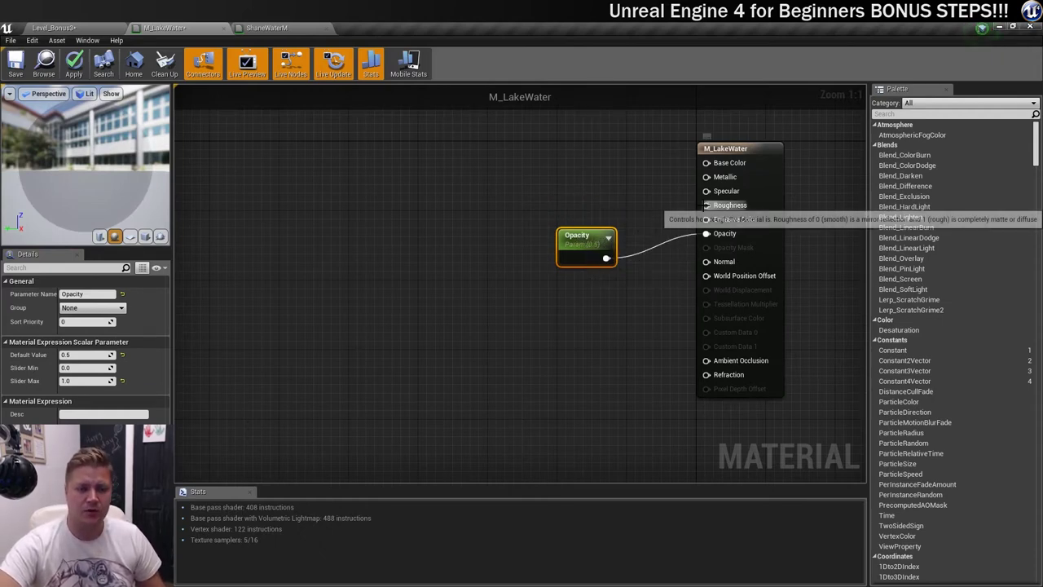
right_click(615, 188)
type("scalar")
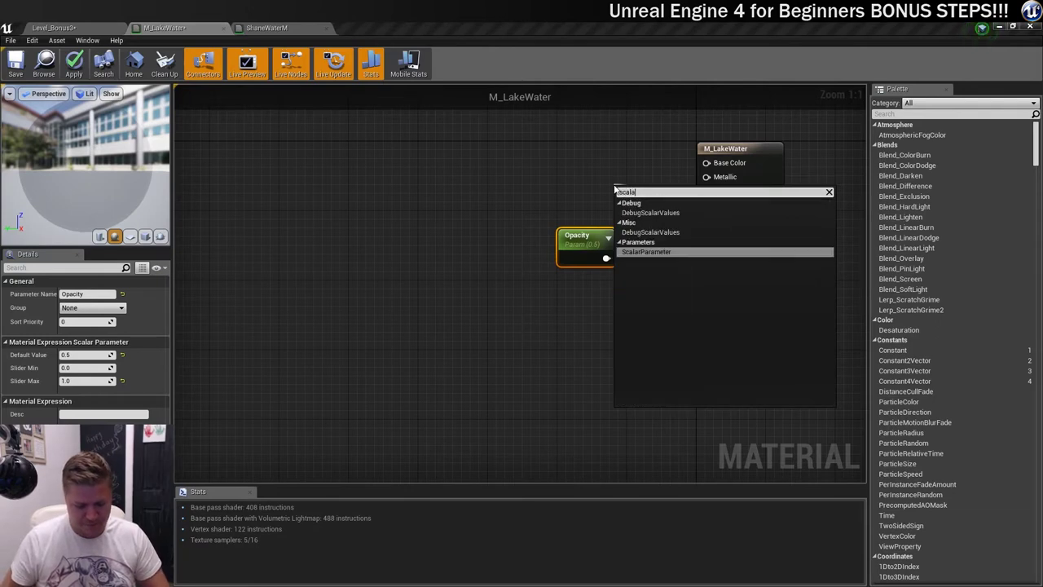
key("Return")
left_click_drag(640, 191, 610, 182)
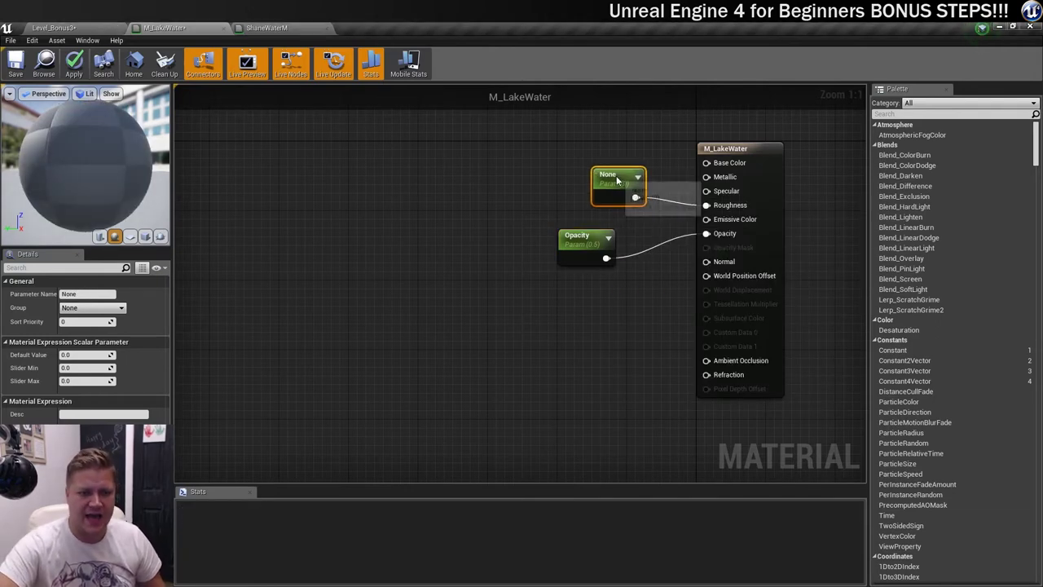
left_click(79, 295)
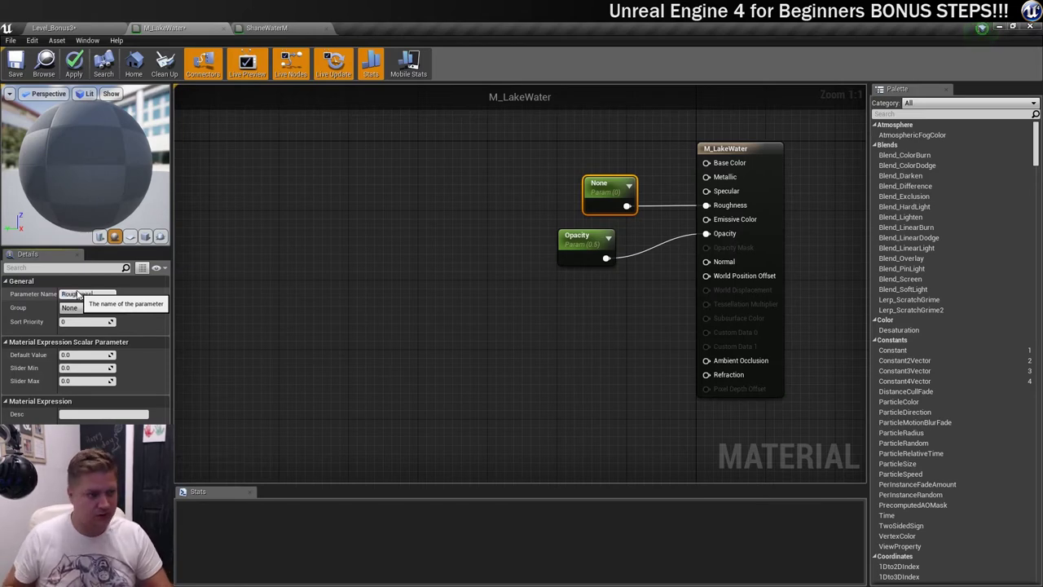
key("Return")
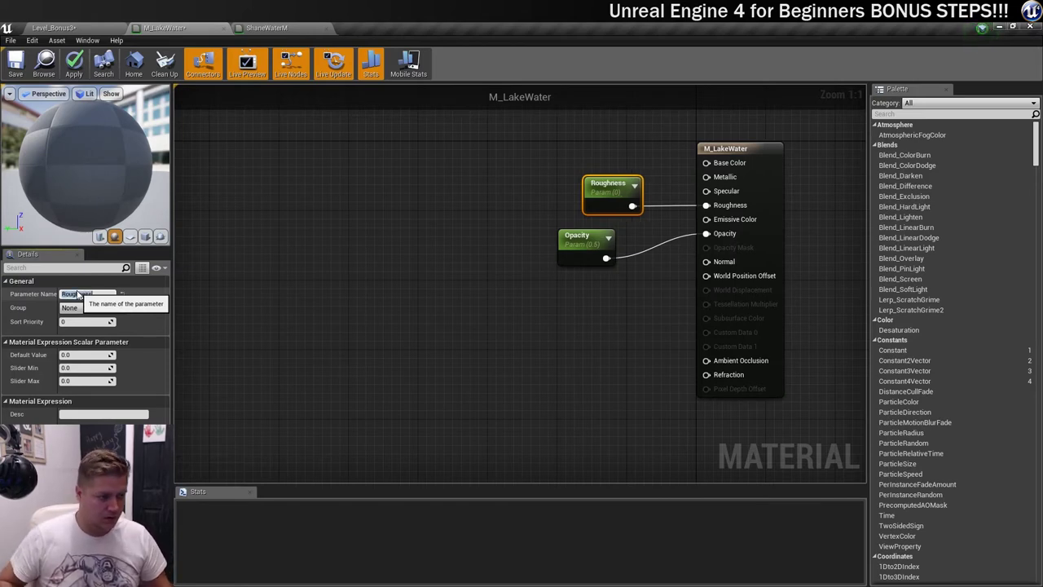
- Set the Roughness parameter's default value to 0.2 and its slider maximum to 1.0
left_click(82, 356)
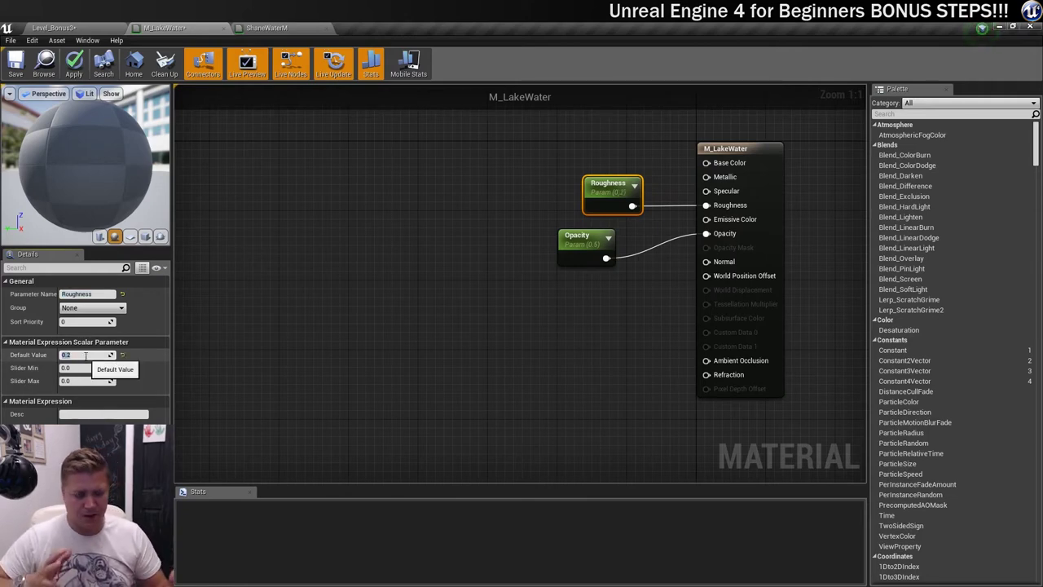
left_click(88, 367)
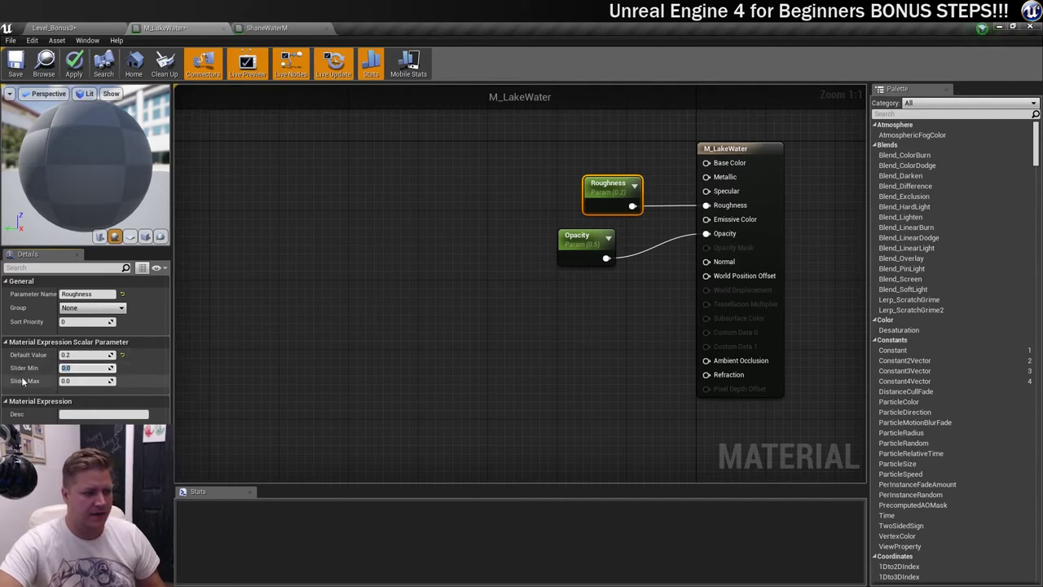
key("Return")
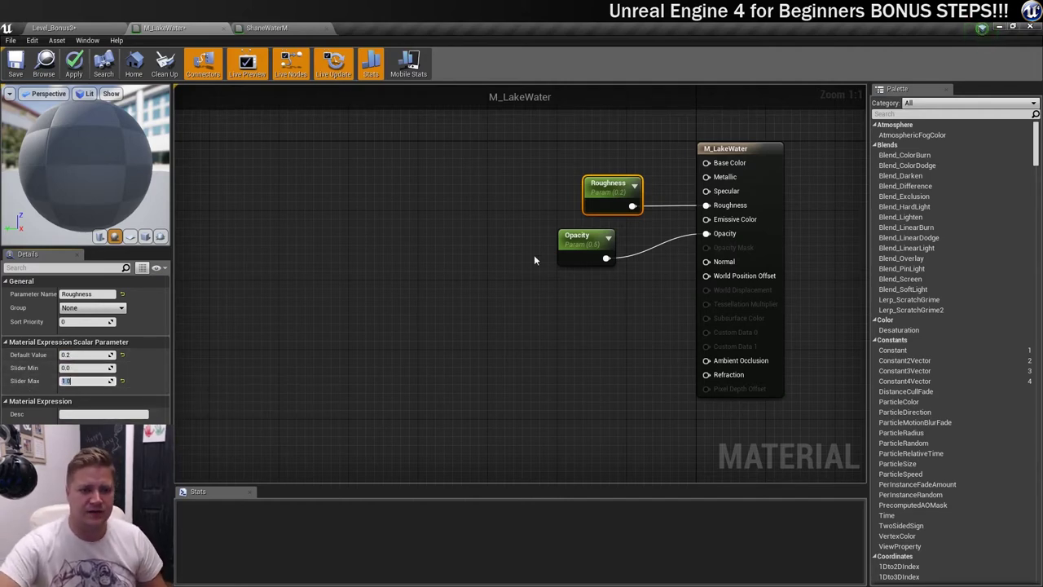
- Align the Roughness node directly above the Opacity node and shift both nodes lower in the graph
left_click_drag(610, 189, 583, 190)
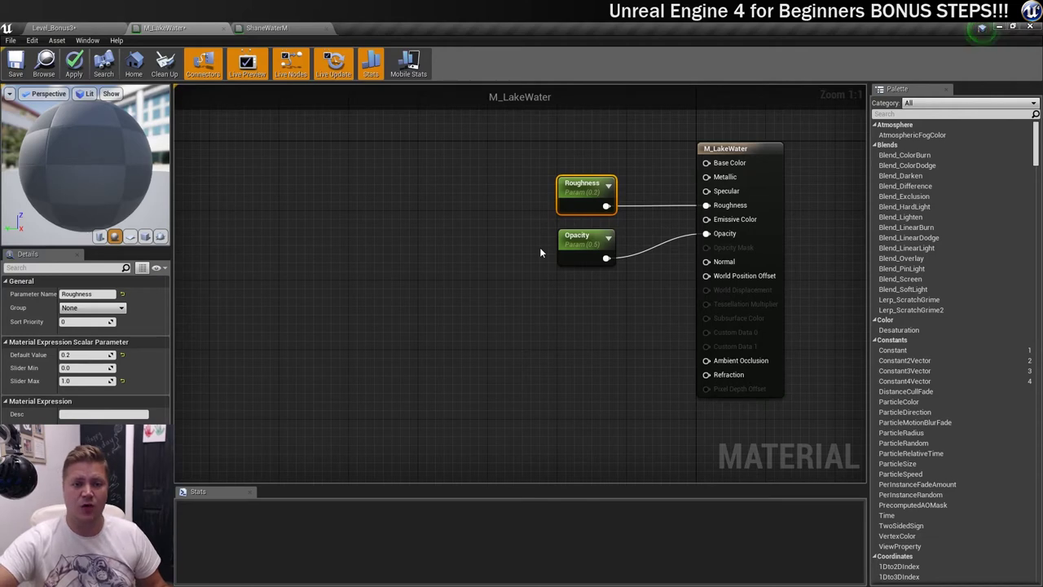
left_click_drag(539, 247, 602, 315, "shift")
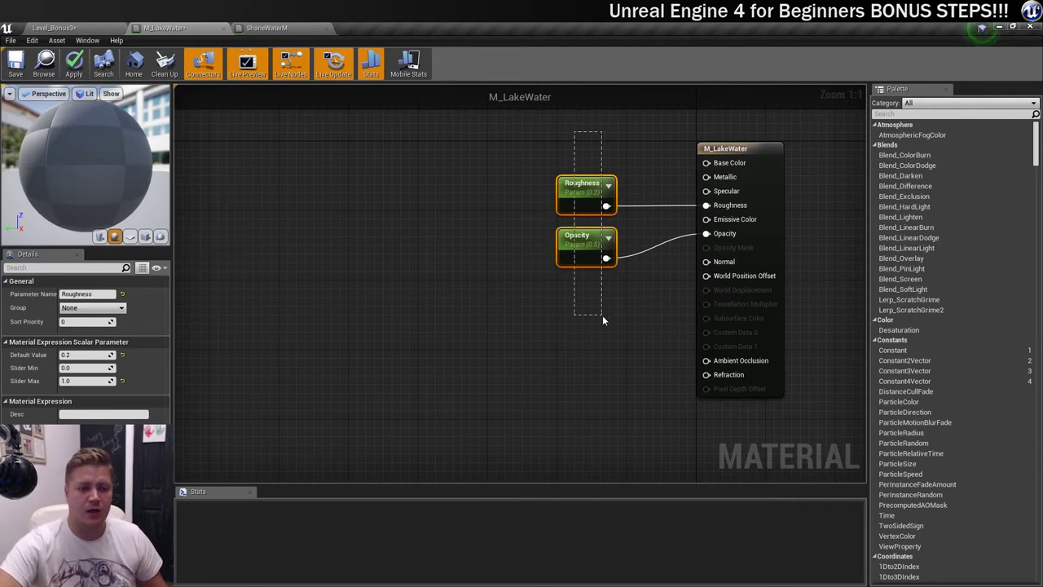
left_click_drag(585, 182, 585, 234)
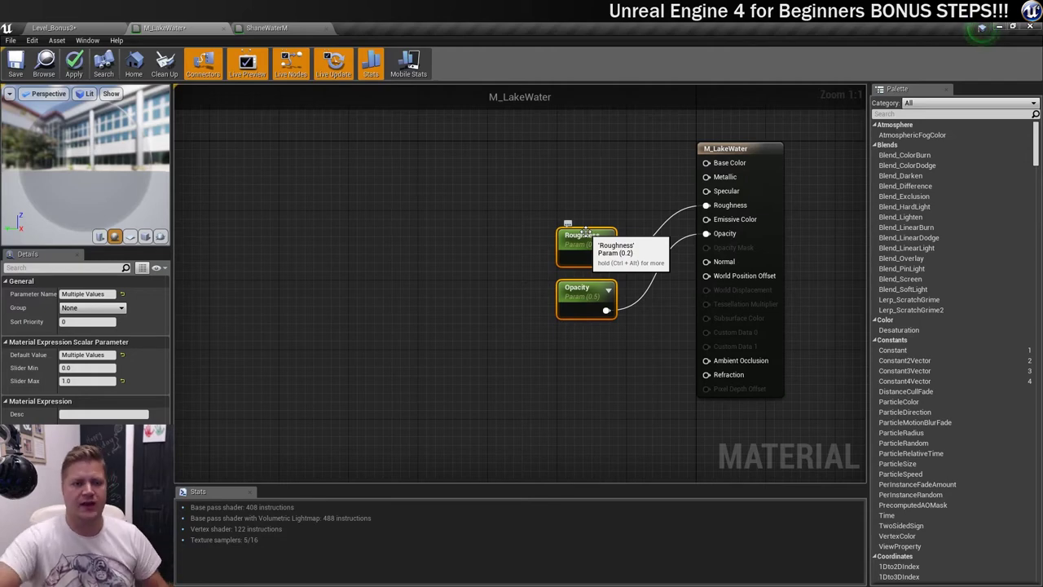
- Add a ScalarParameter named Scalar feeding the material's Specular input and align it above the Roughness node
left_click_drag(706, 191, 619, 195)
type("scalar")
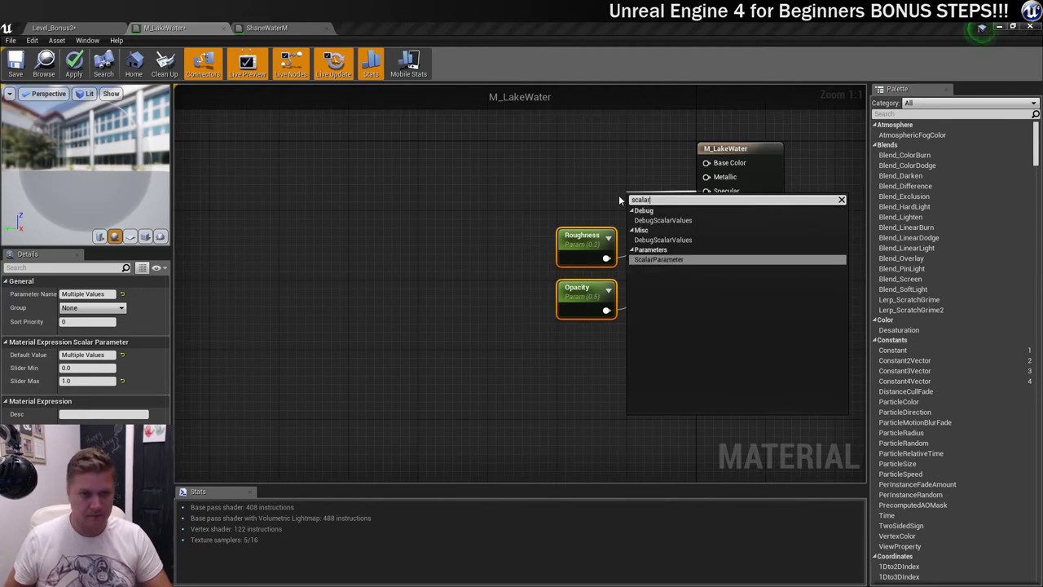
key("Return")
left_click_drag(657, 204, 588, 196)
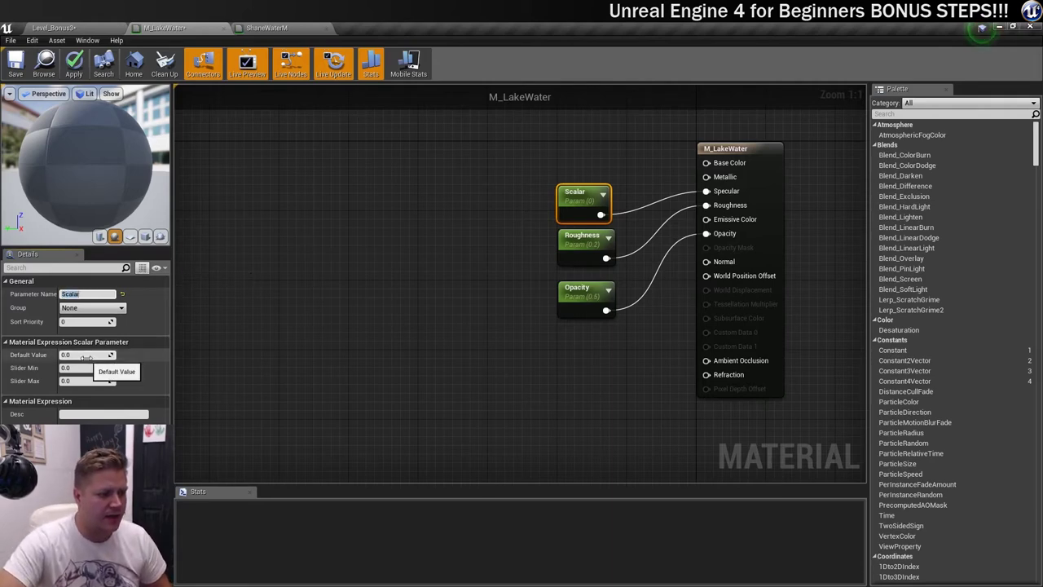
left_click(87, 380)
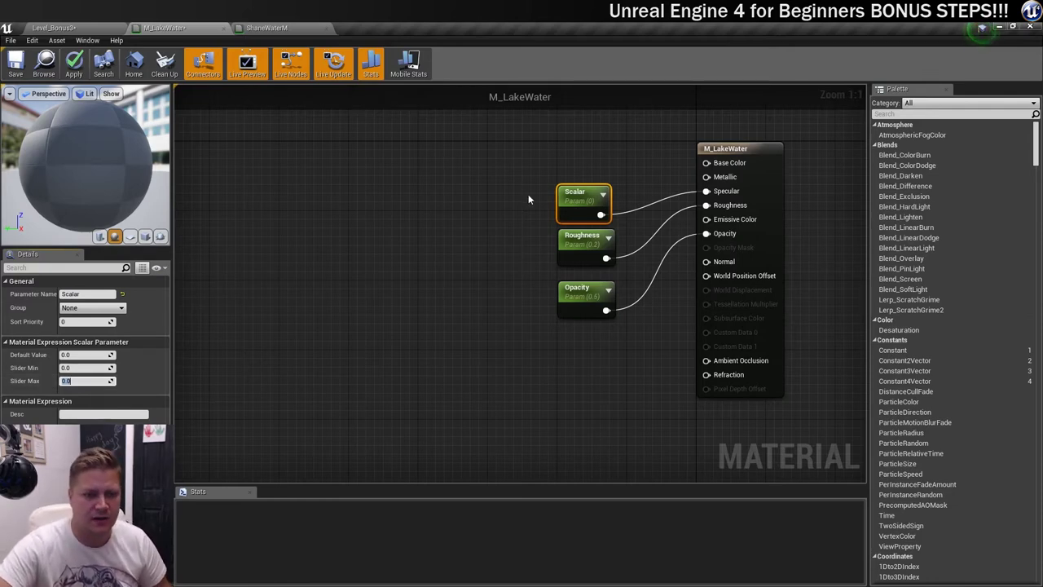
left_click(563, 195)
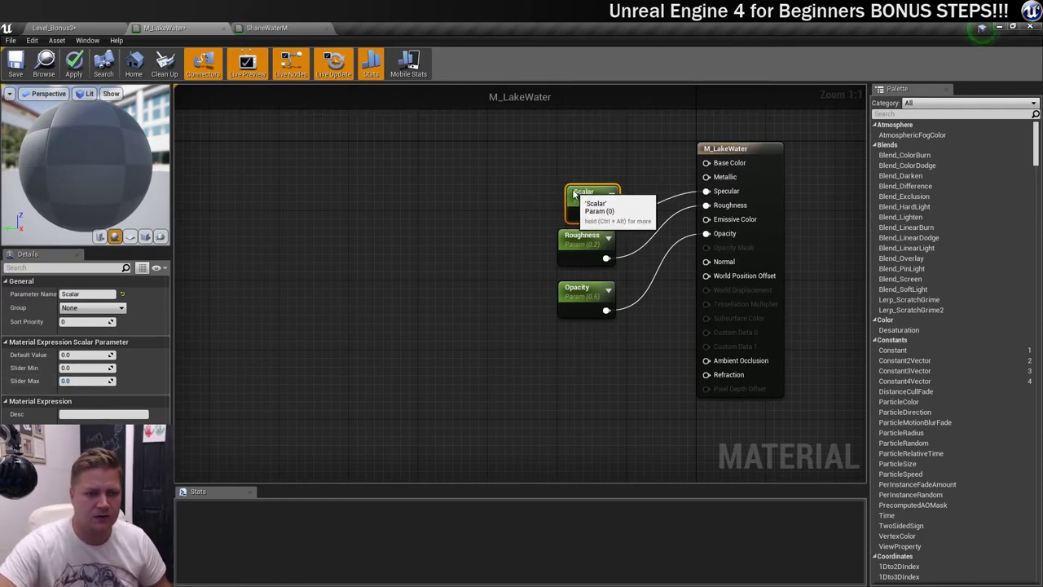
left_click(640, 175)
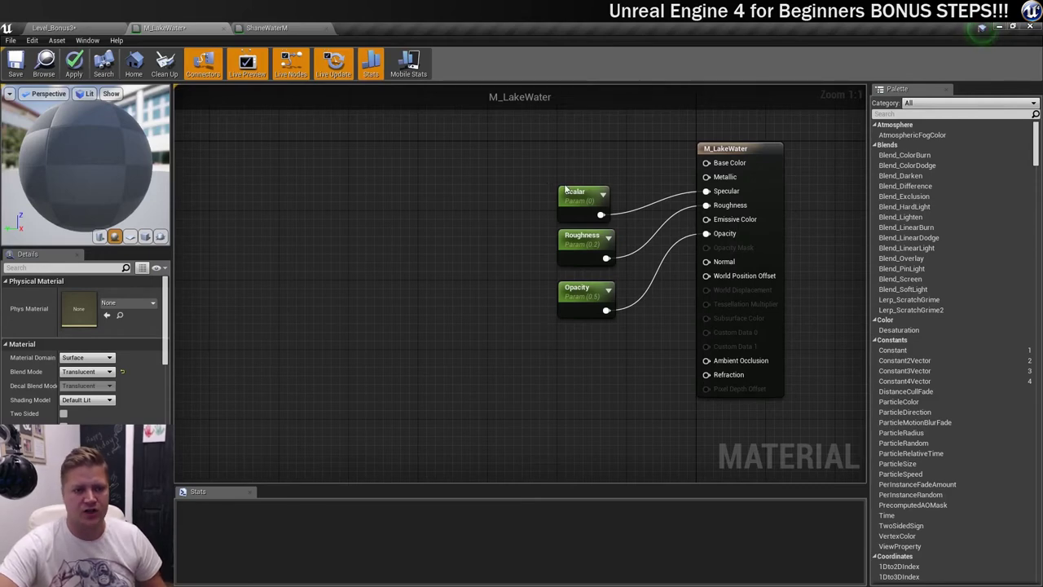
- Add a ScalarParameter feeding the material's Metallic input, place it above the Scalar node and open its name for editing
left_click_drag(706, 178, 601, 172)
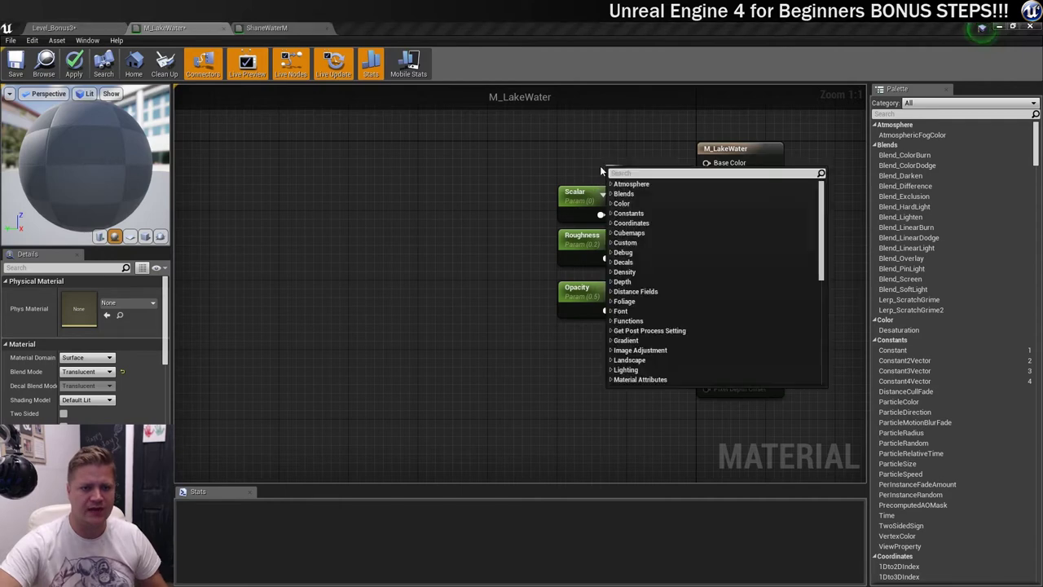
type("scalar")
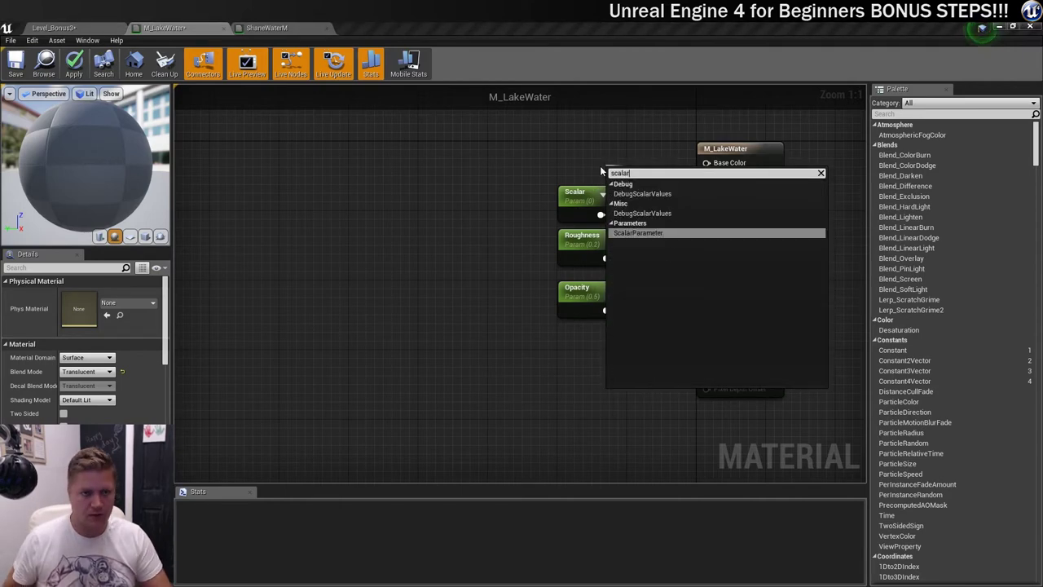
key("Return")
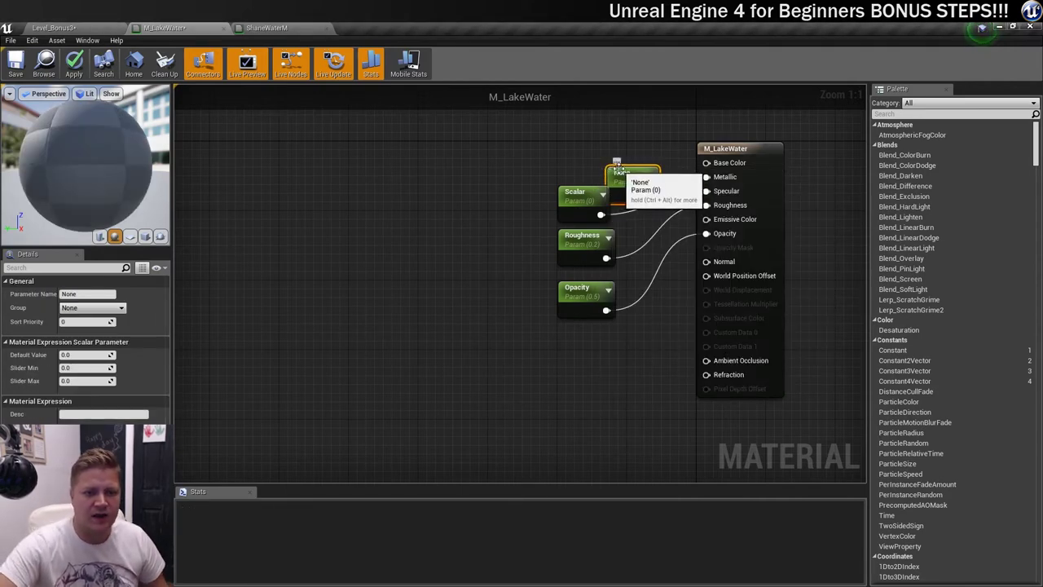
left_click_drag(570, 153, 570, 144)
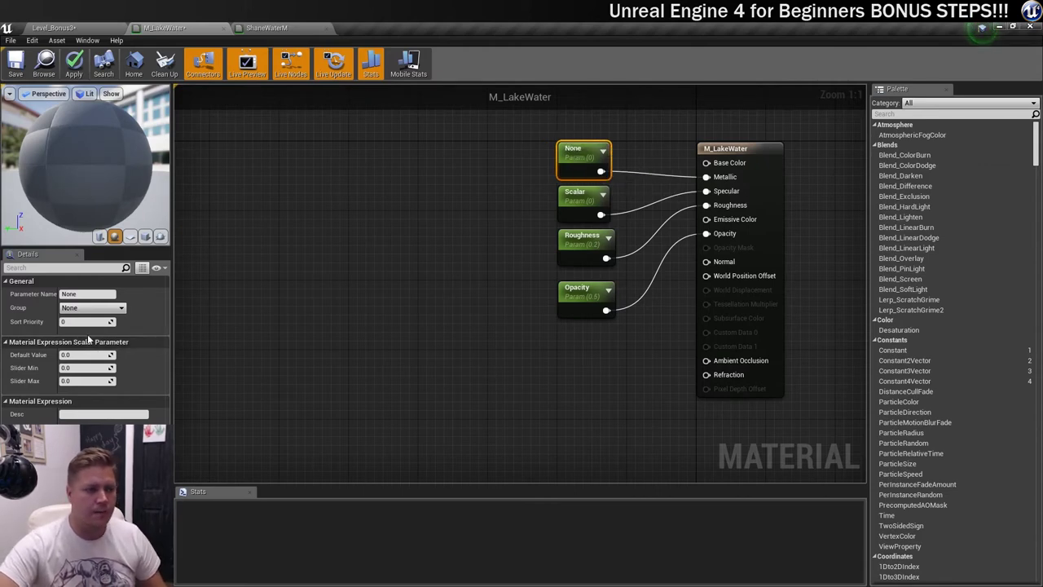
left_click(86, 293)
key("ctrl+a")
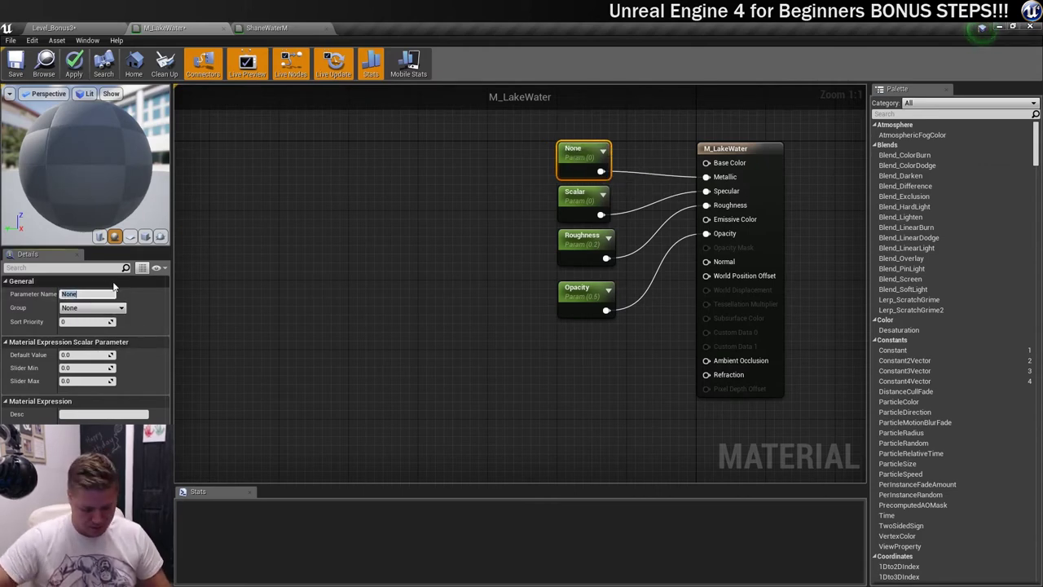
- Rename the unnamed scalar parameter feeding the Metallic input as Metallic
type("Scalar")
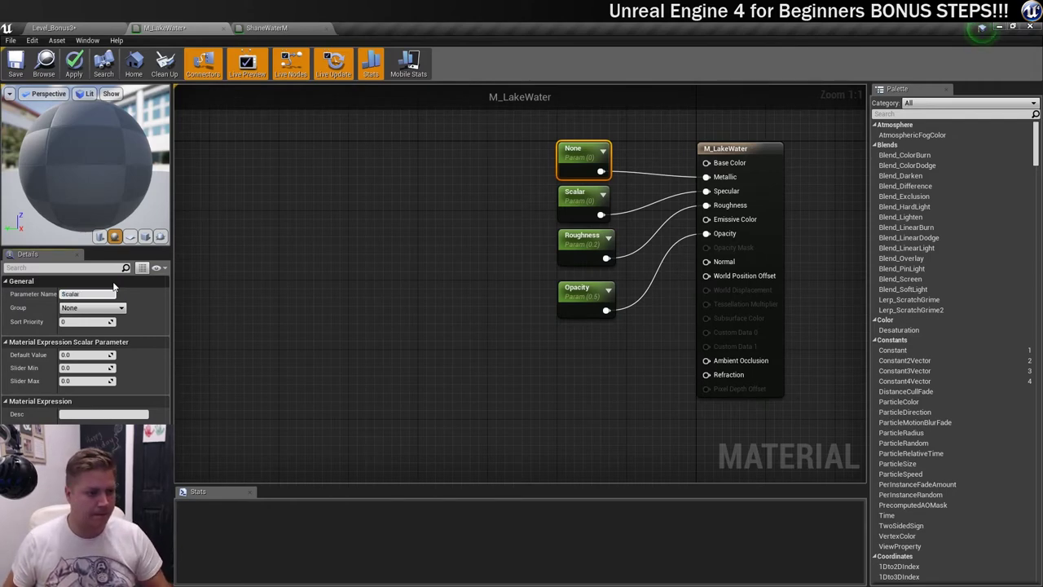
key("BackSpace")
key("BackSpace")
key("BackSpace")
key("BackSpace")
type("M")
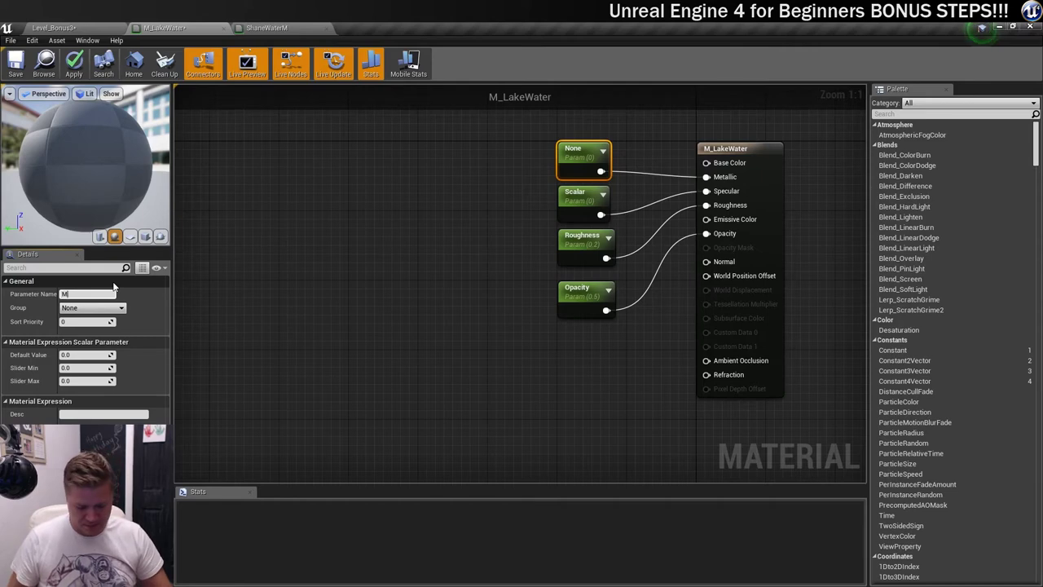
type("etallic")
key("Return")
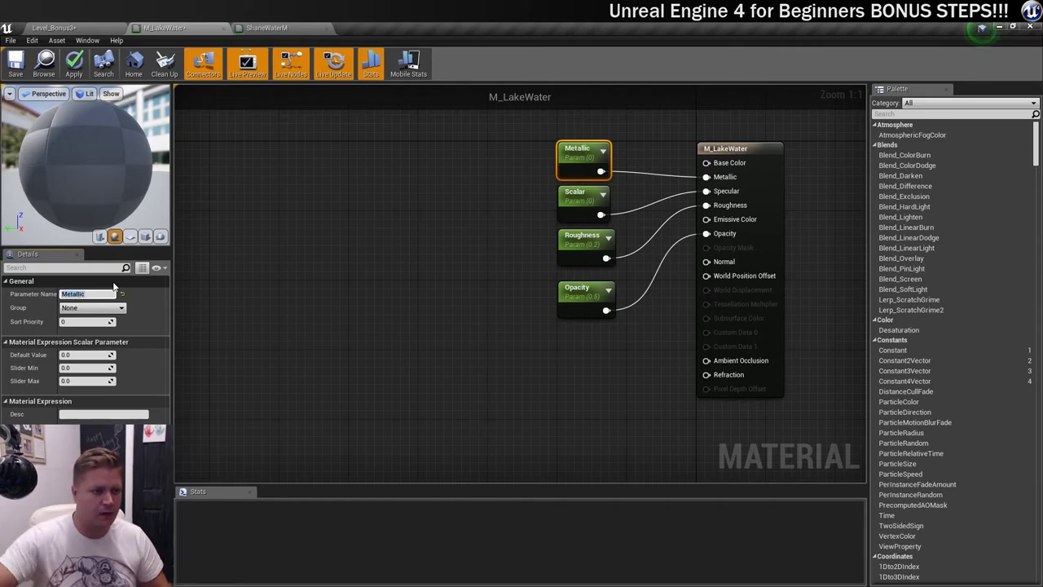
- Set the Metallic parameter's default value to 0.5 and its slider maximum to 1
left_click(85, 368)
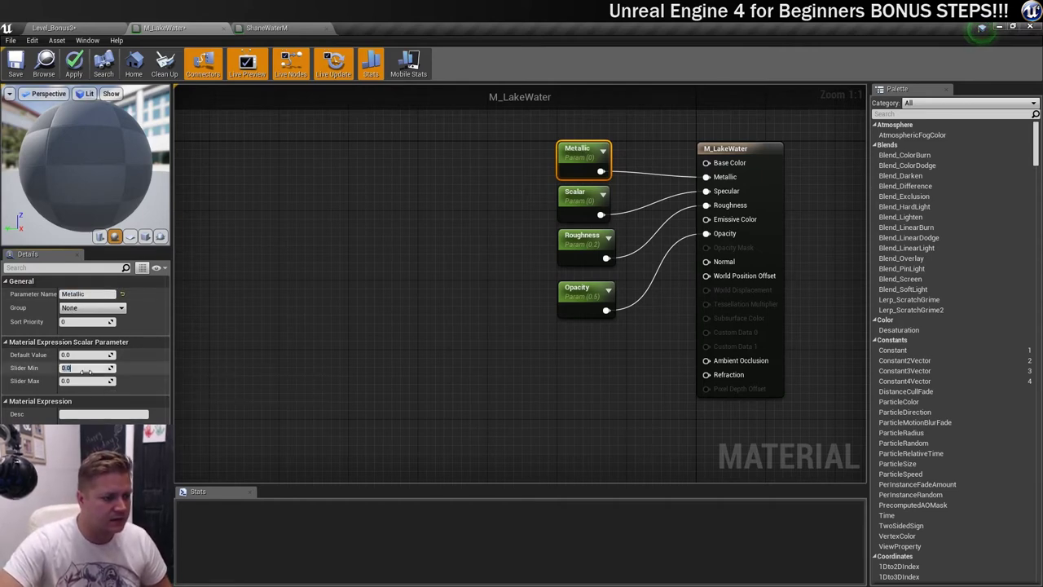
left_click(88, 355)
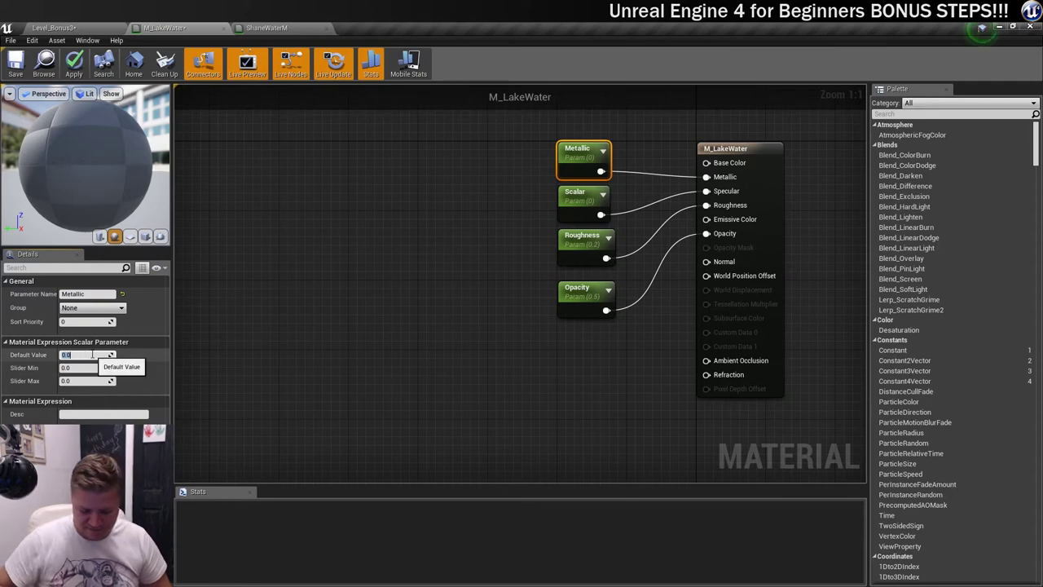
type("0.5")
key("Return")
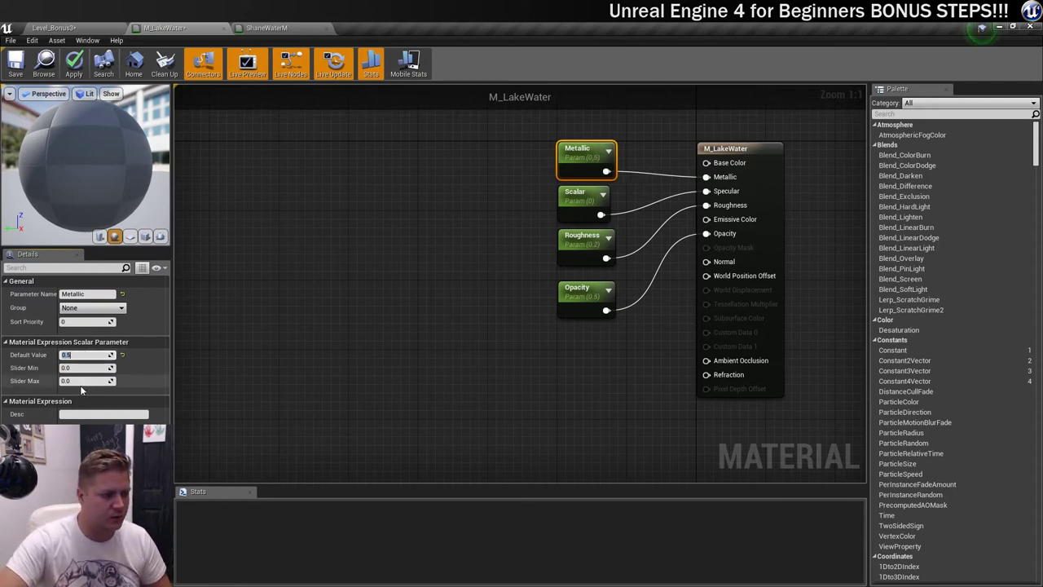
left_click(84, 381)
type("1")
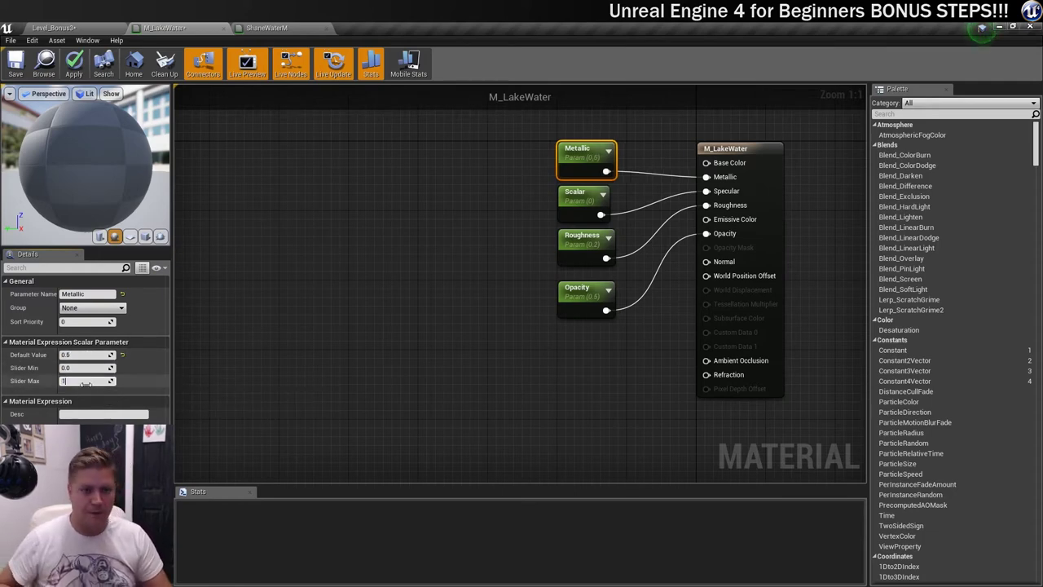
key("Return")
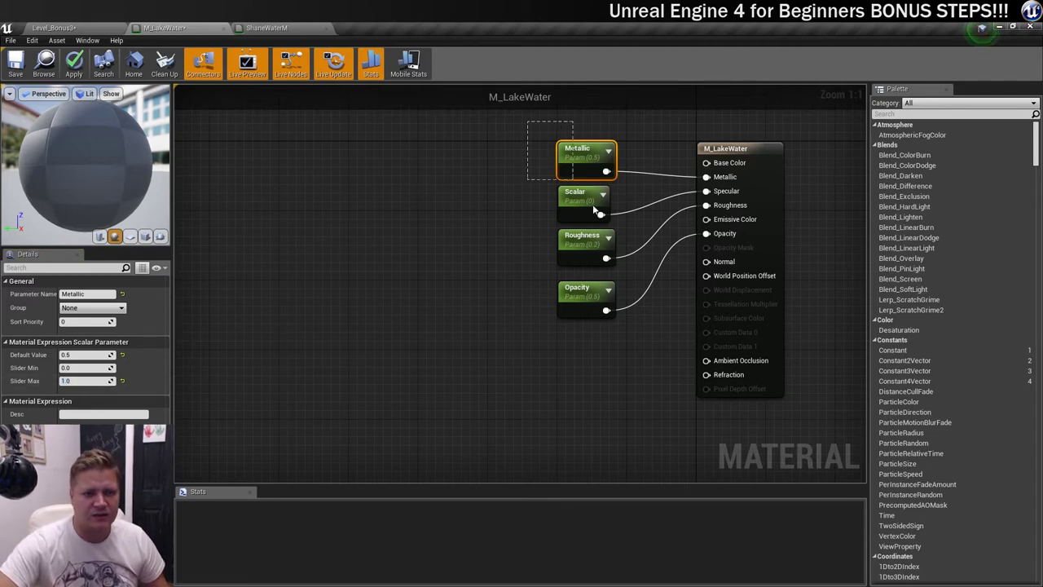
- Move the four scalar parameter nodes together further left, away from the M_LakeWater result node
left_click_drag(500, 146, 635, 326)
left_click_drag(582, 164, 535, 167)
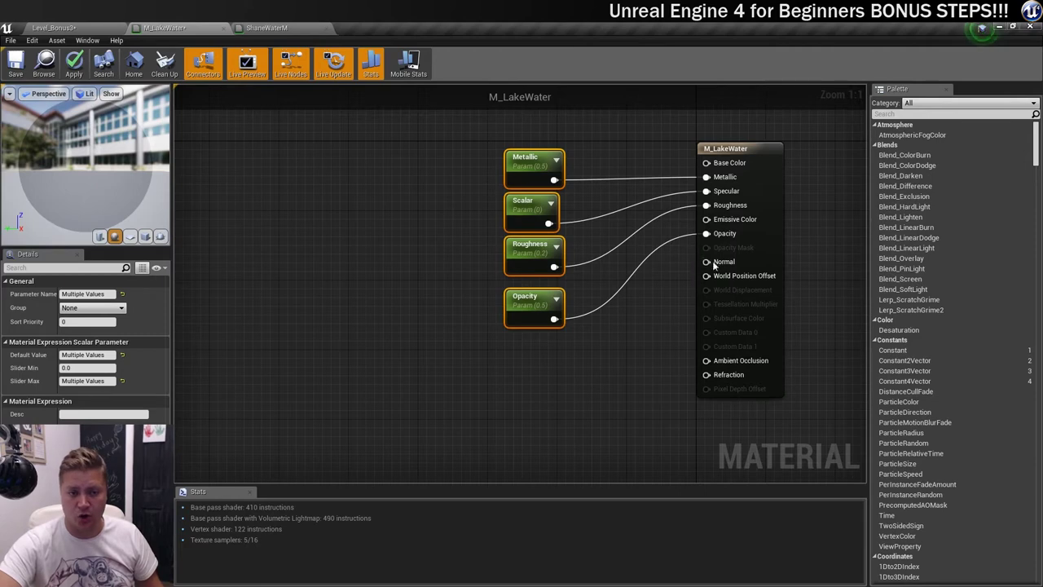
left_click(455, 373)
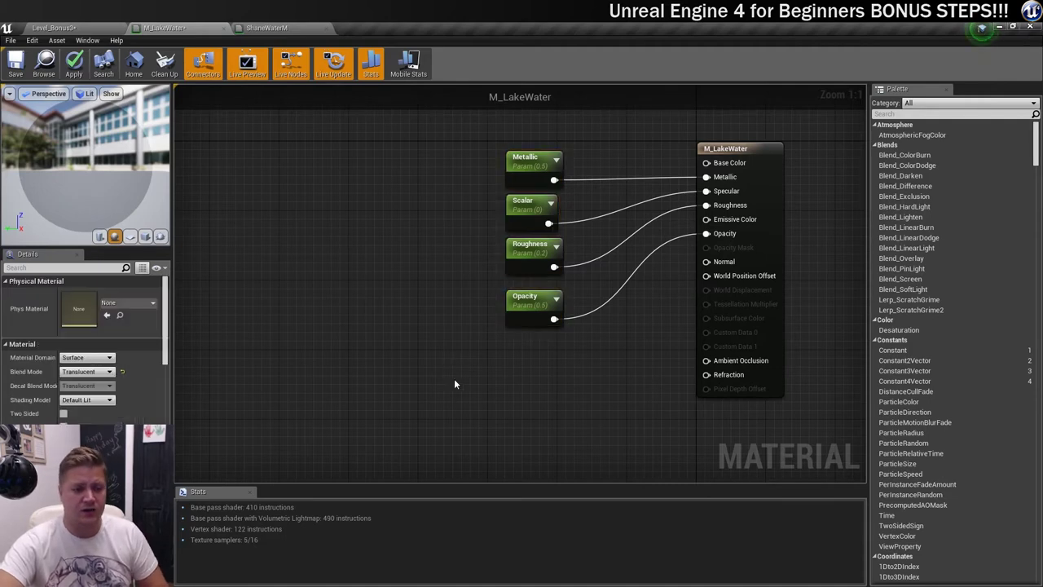
- Add two Texture Sample nodes and arrange them one above the other, below and well left of the Opacity parameter
left_click(454, 342)
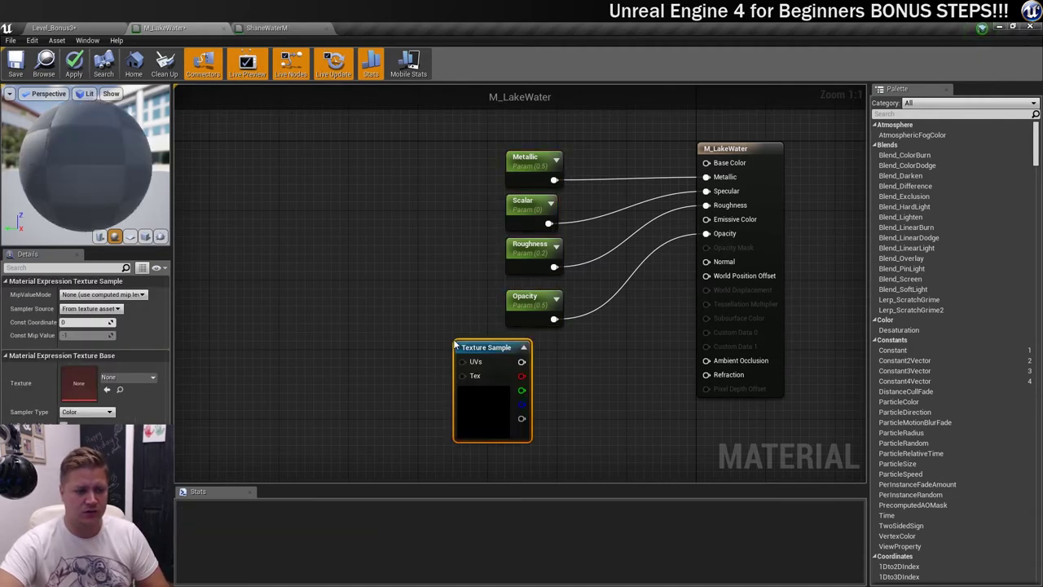
left_click(457, 453)
right_click_drag(560, 445, 499, 381)
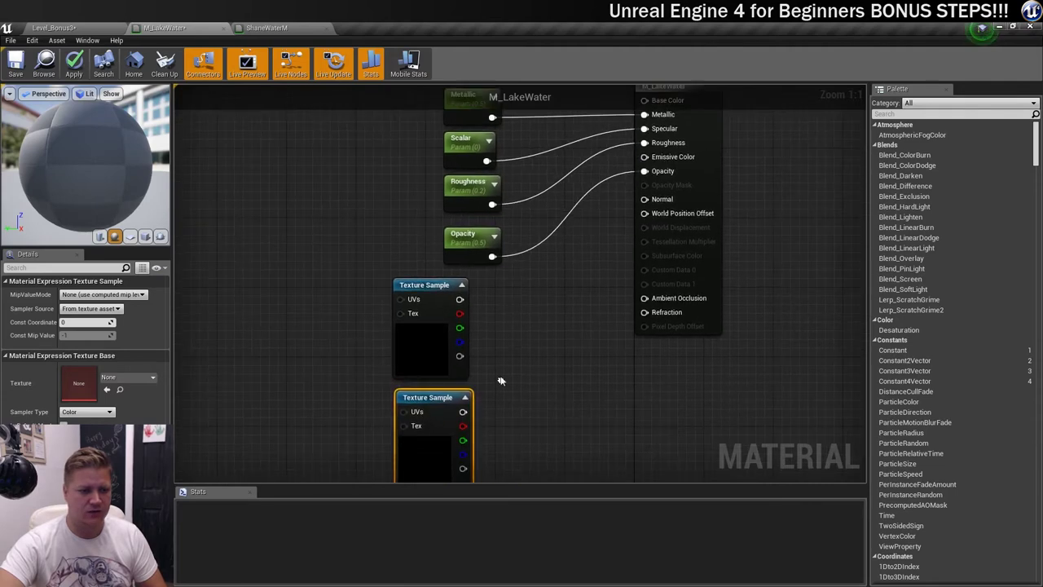
left_click_drag(346, 264, 420, 415)
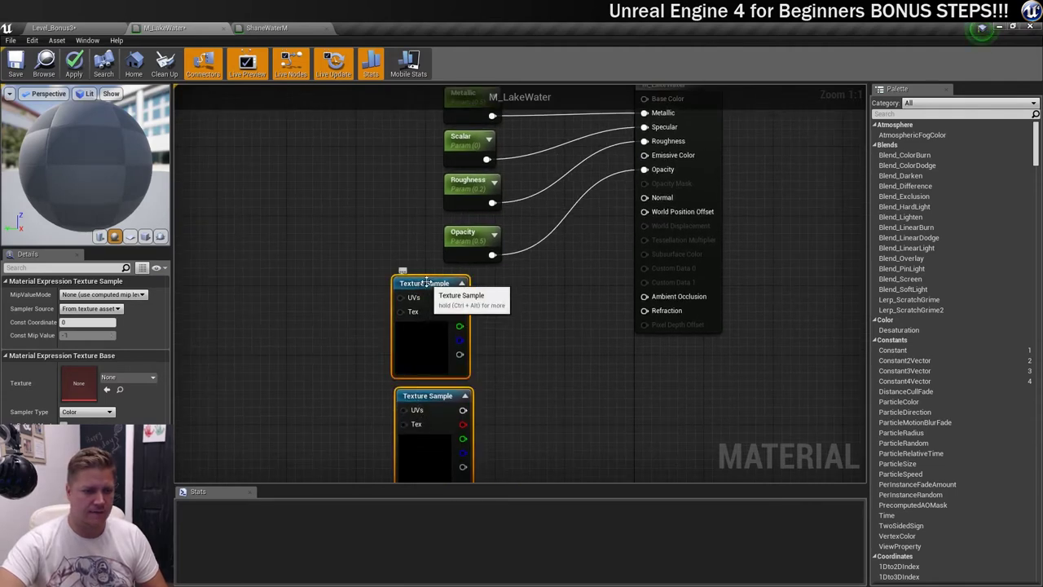
left_click_drag(420, 285, 242, 280)
right_click_drag(359, 324, 543, 302)
scroll(531, 298, "down", 1)
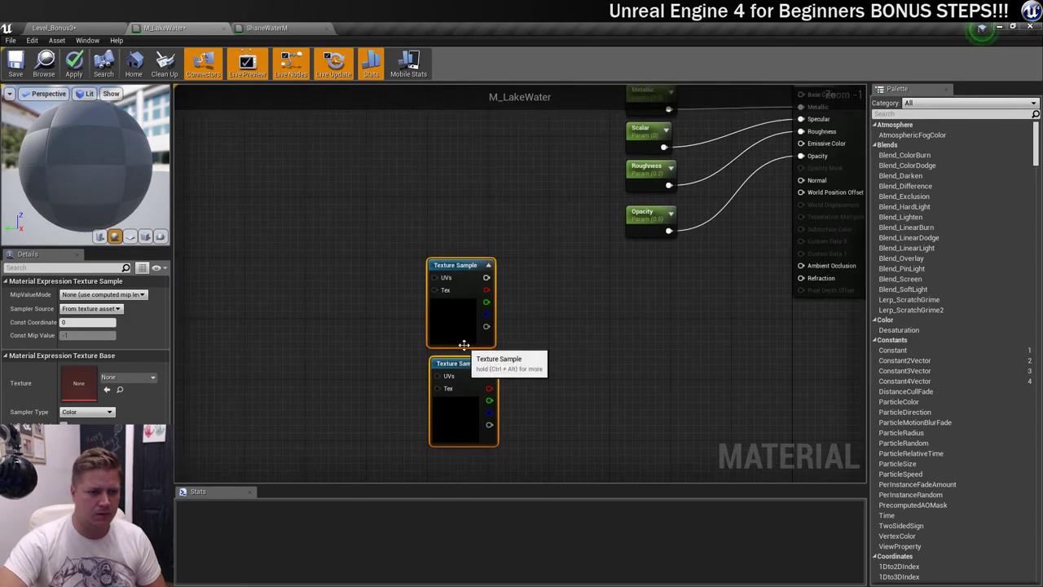
left_click_drag(467, 365, 437, 371)
left_click(522, 374)
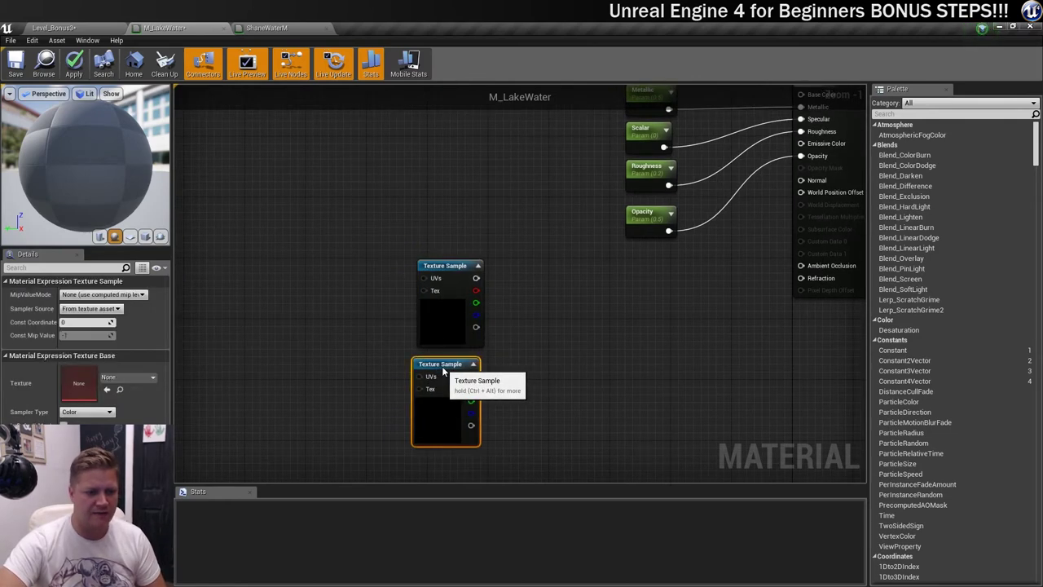
- Assign the T_Water_N texture to the upper Texture Sample node
left_click(442, 318)
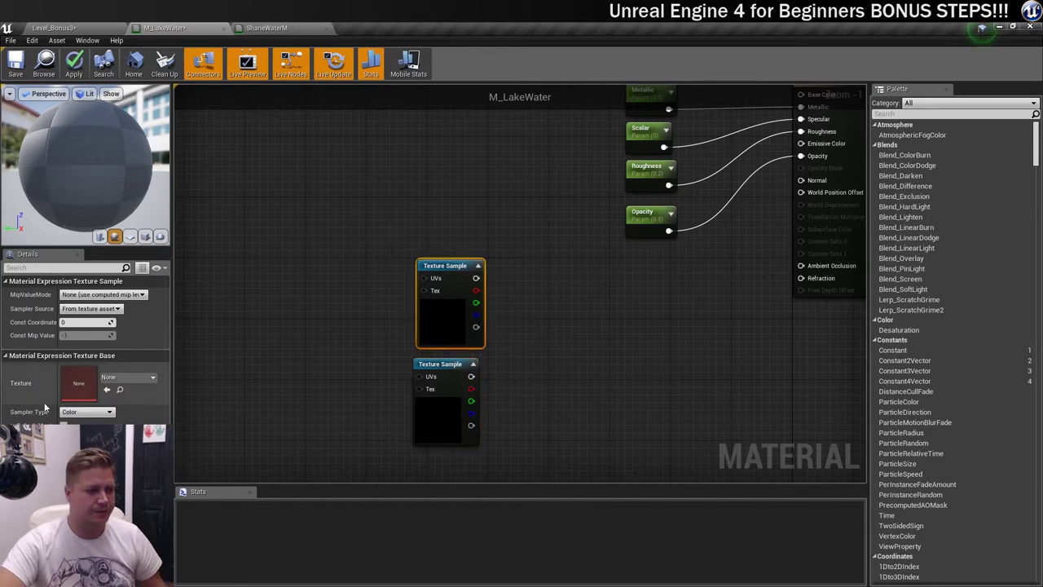
left_click(126, 378)
type("water")
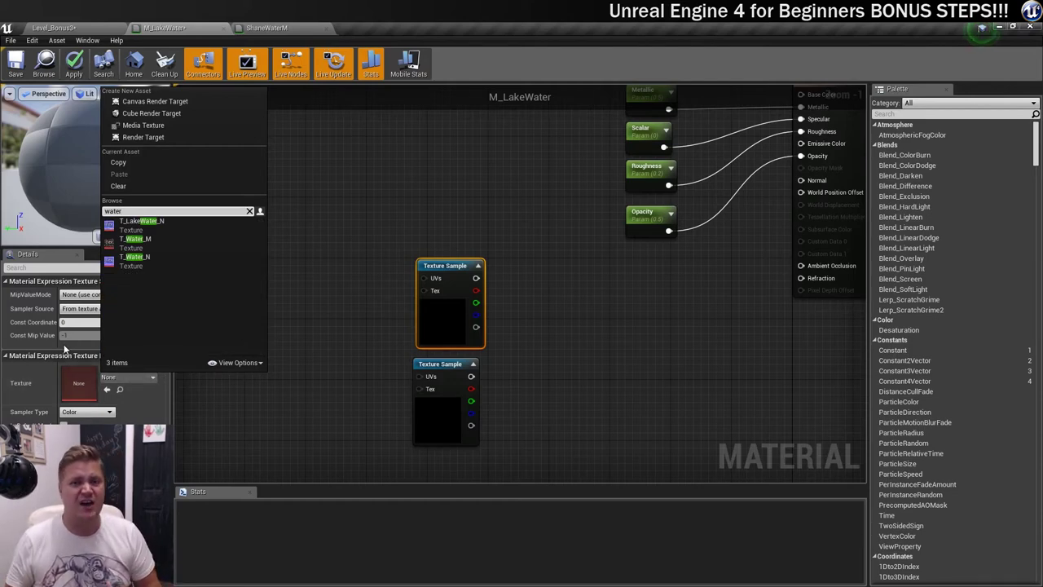
mouse_move(161, 225)
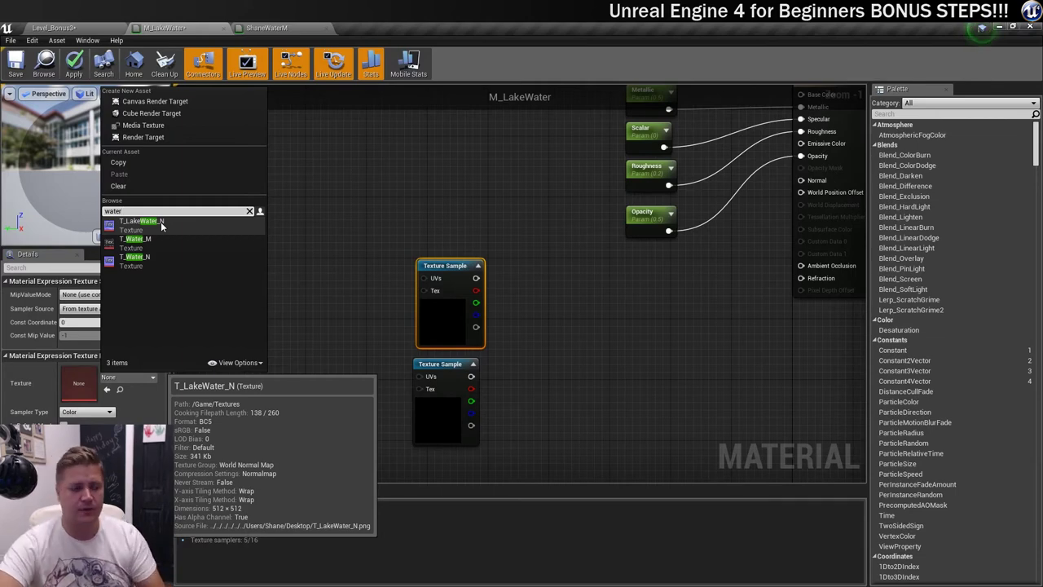
mouse_move(172, 264)
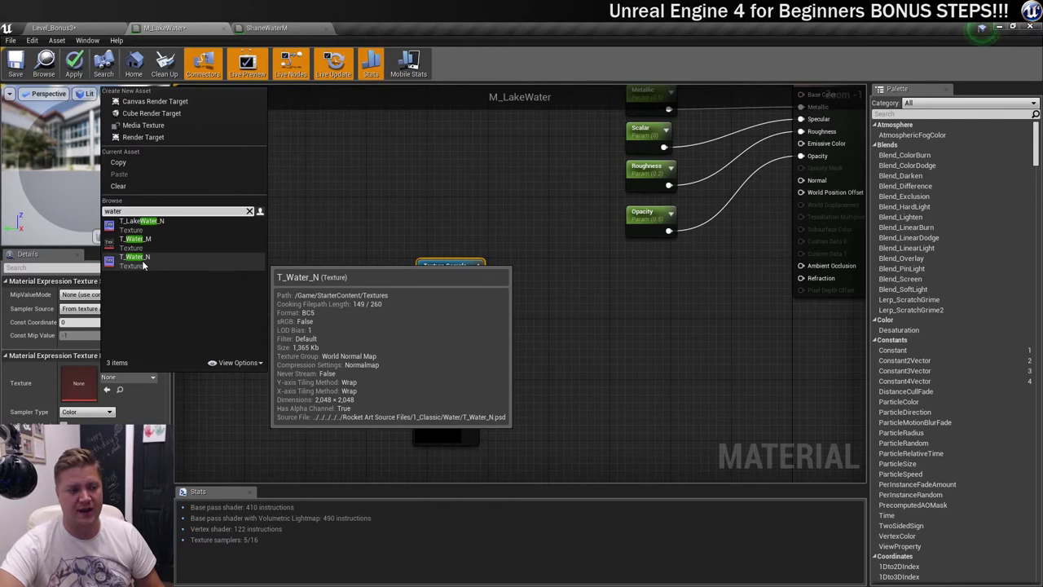
key("Escape")
- Assign the T_Water_N texture to the lower Texture Sample node
left_click(435, 410)
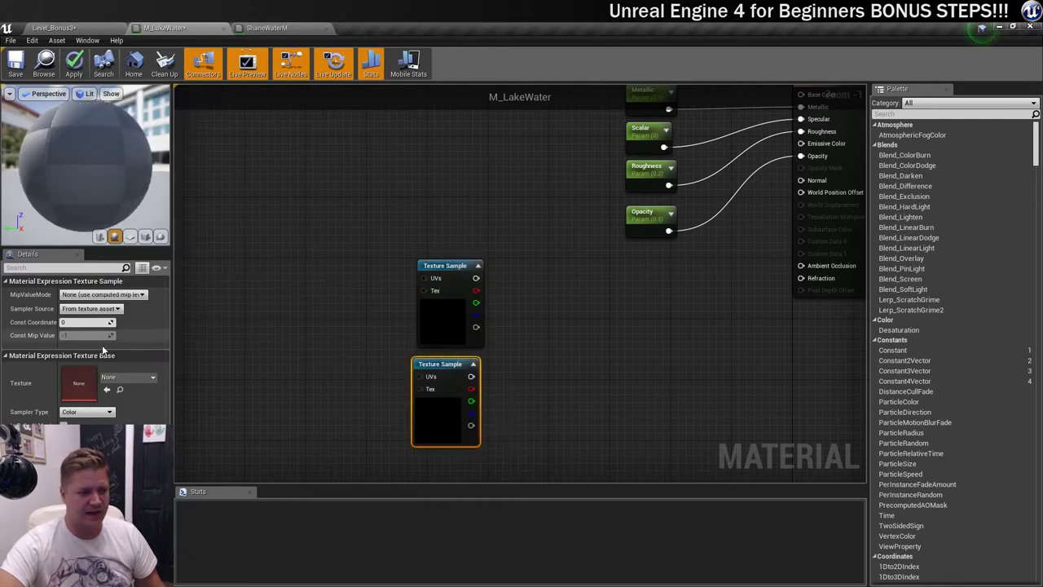
left_click(120, 378)
type("water")
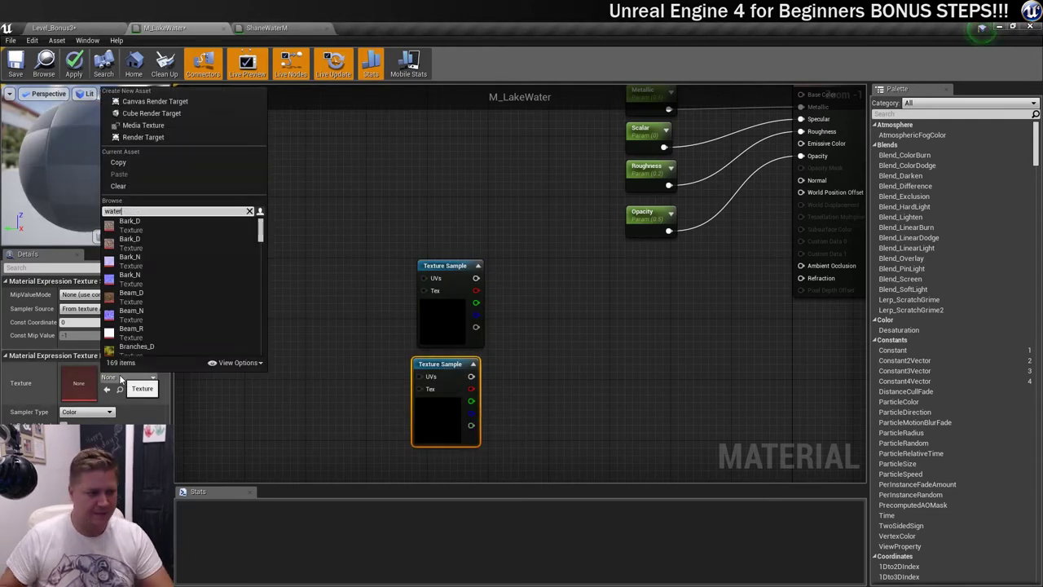
left_click(138, 263)
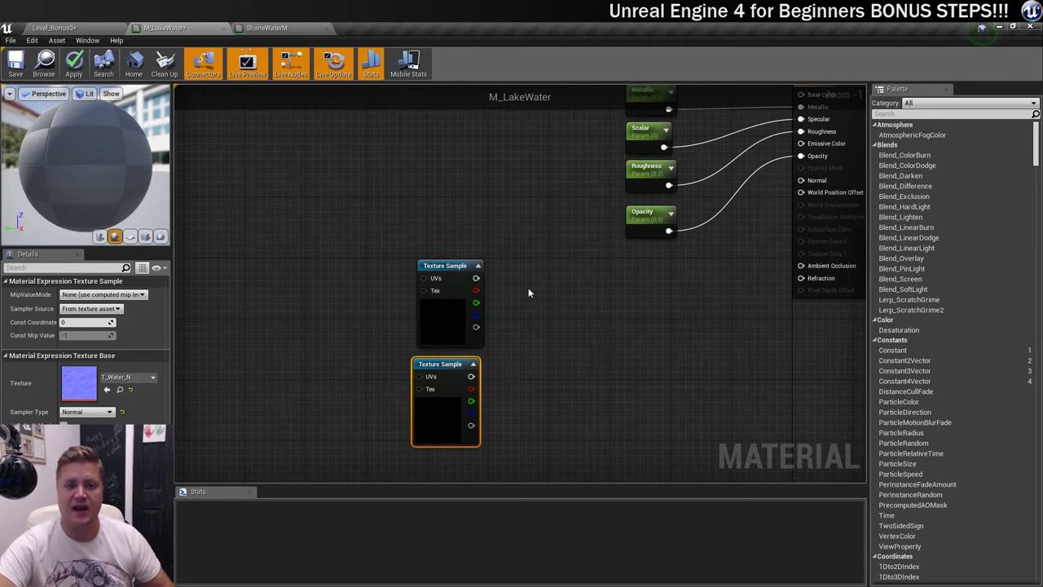
- Add a LinearInterpolate node just right of the two Texture Sample nodes
right_click(544, 318)
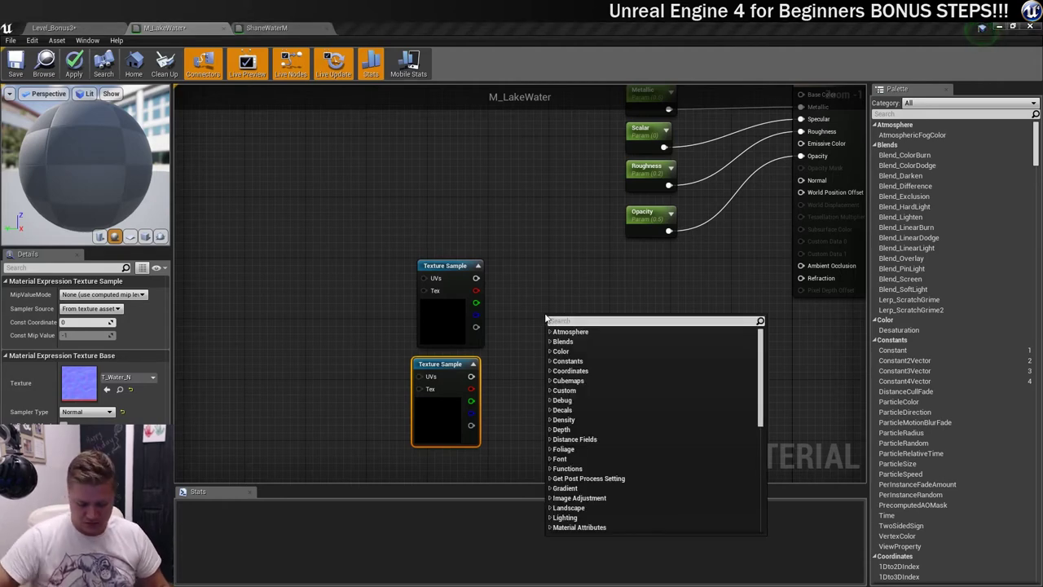
type("linear")
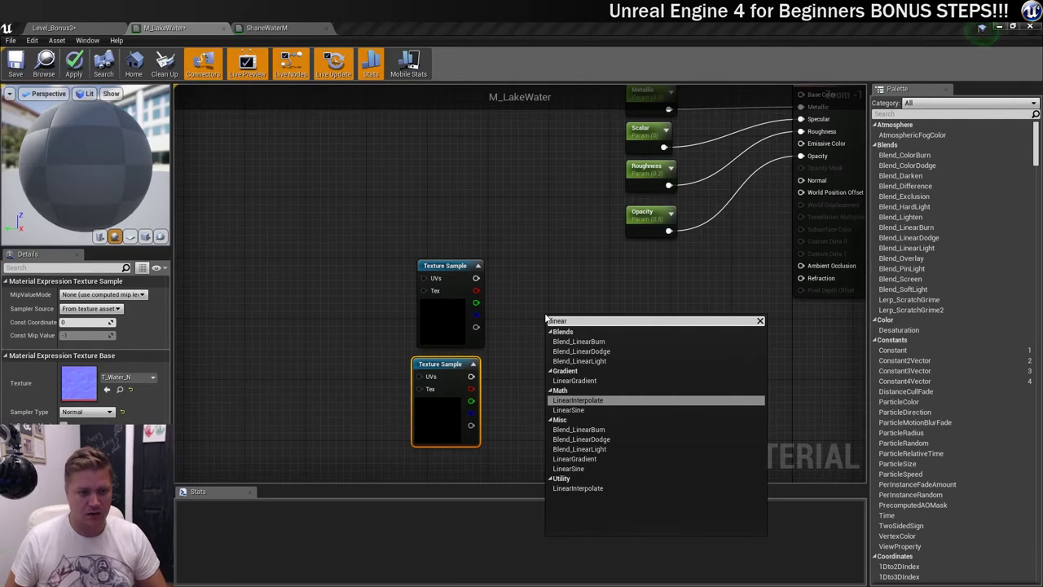
left_click(585, 399)
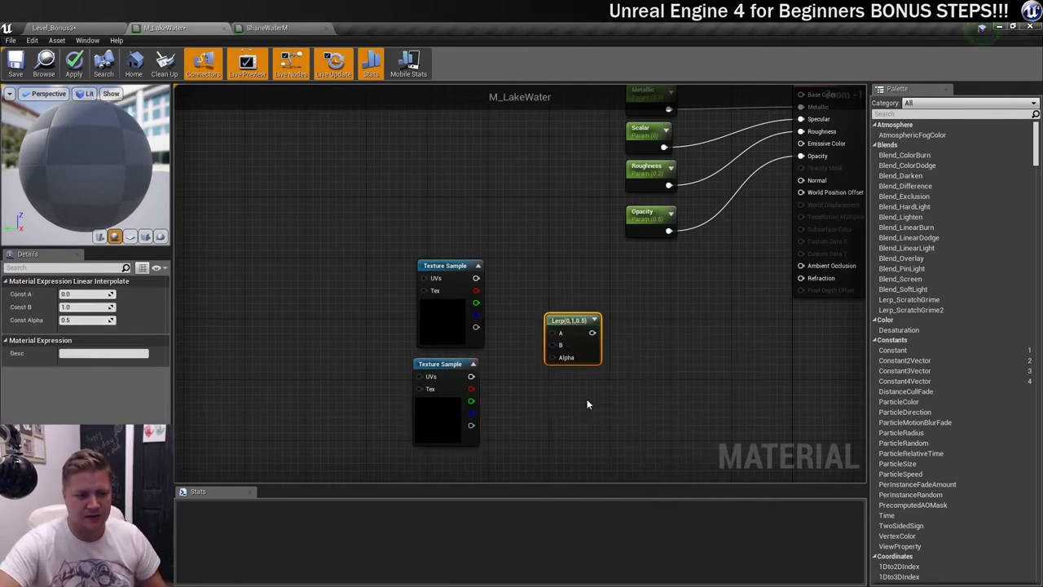
left_click_drag(558, 319, 555, 302)
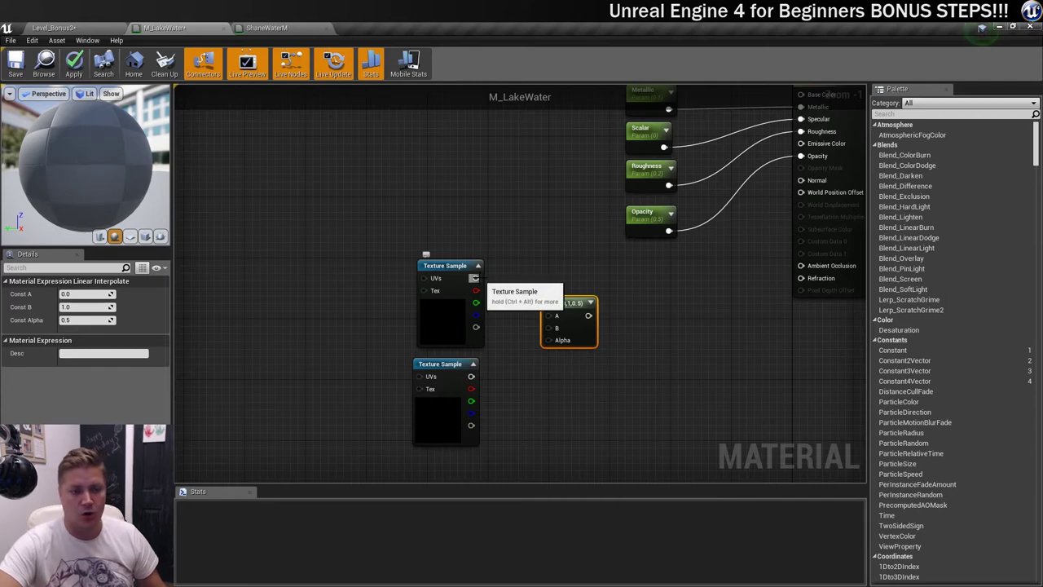
- Connect the upper and lower Texture Samples to the Lerp's A and B inputs, and the Lerp output to Normal
left_click_drag(474, 278, 545, 315)
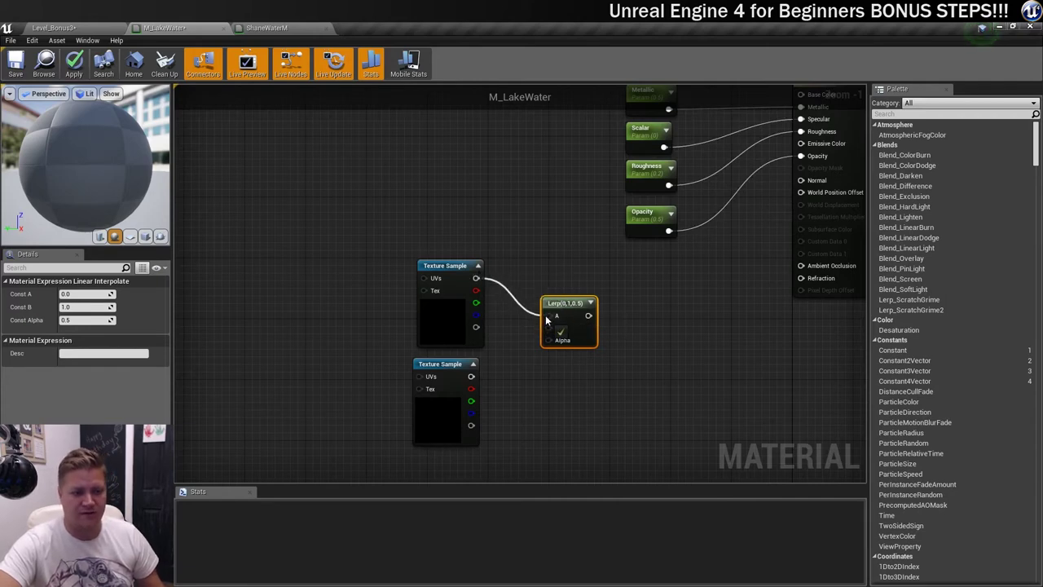
left_click_drag(471, 375, 801, 180)
left_click(690, 303)
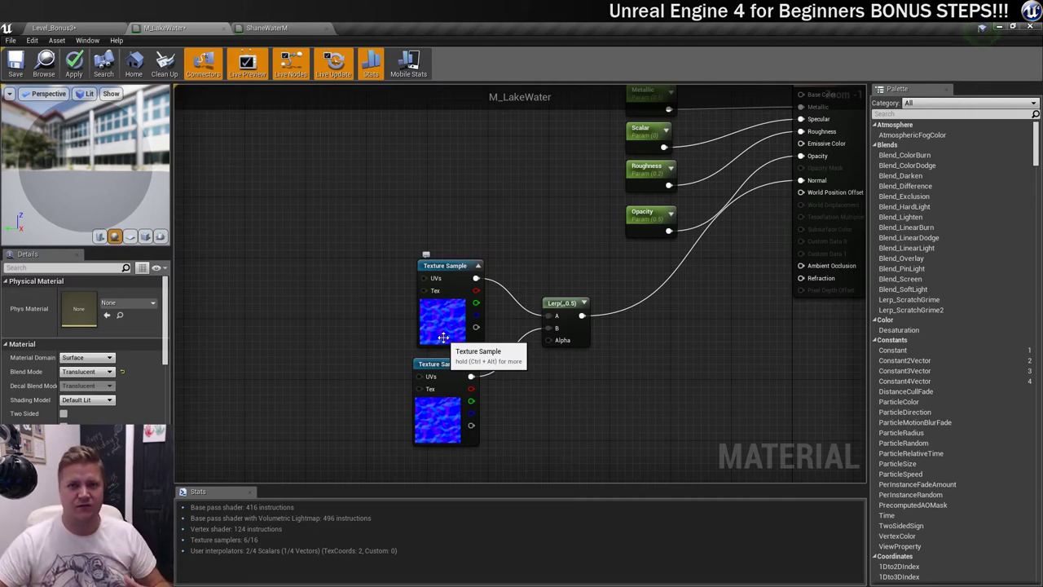
- Add a Panner node left of the upper Texture Sample and connect it to that sample's UVs input
right_click(296, 295)
type("panner")
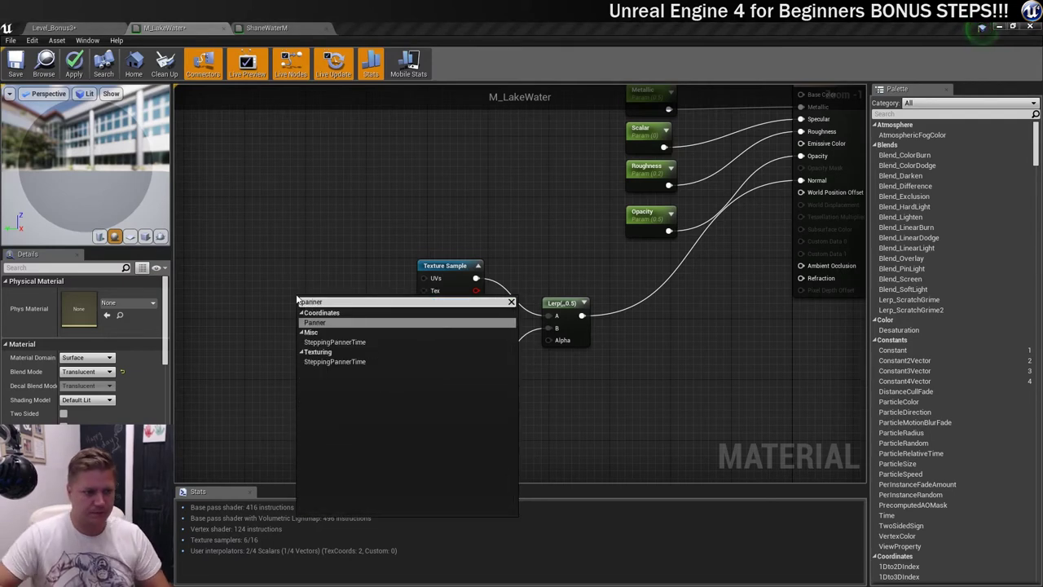
left_click(317, 324)
left_click_drag(334, 305, 392, 283)
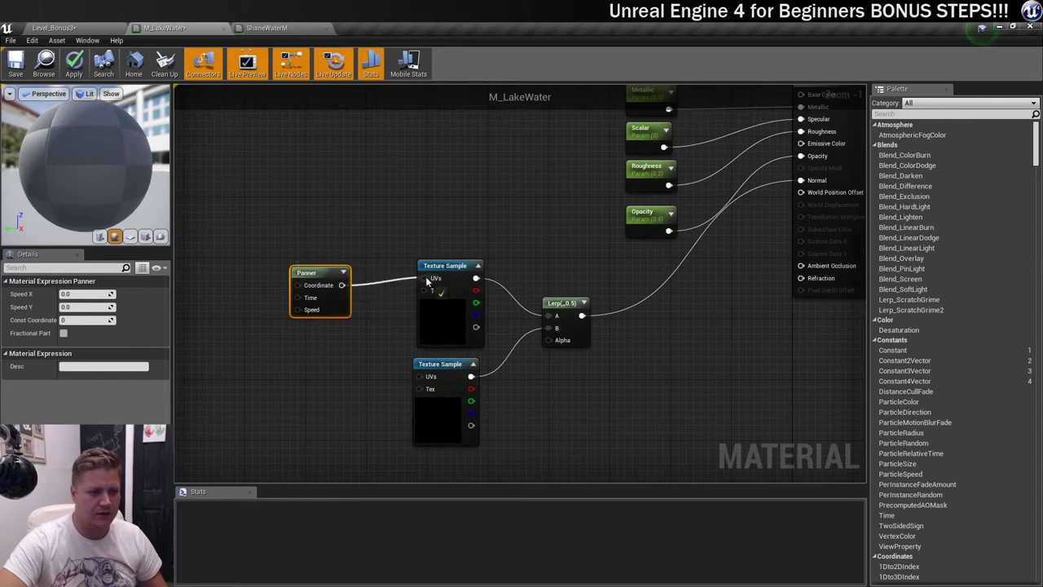
- Add a second Panner node below the first and connect it to the lower Texture Sample's UVs input
right_click(311, 369)
type("panner")
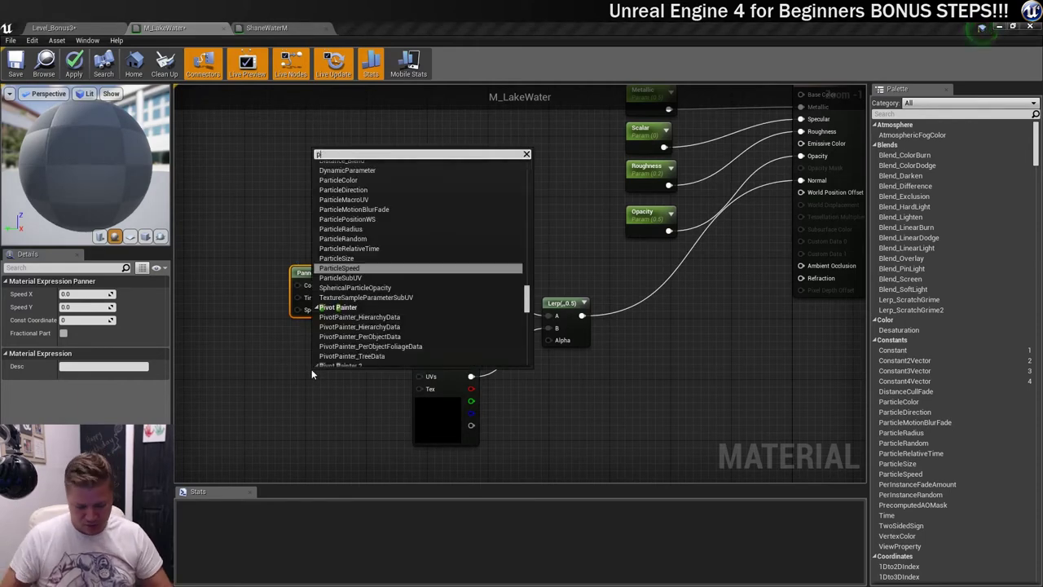
left_click(330, 175)
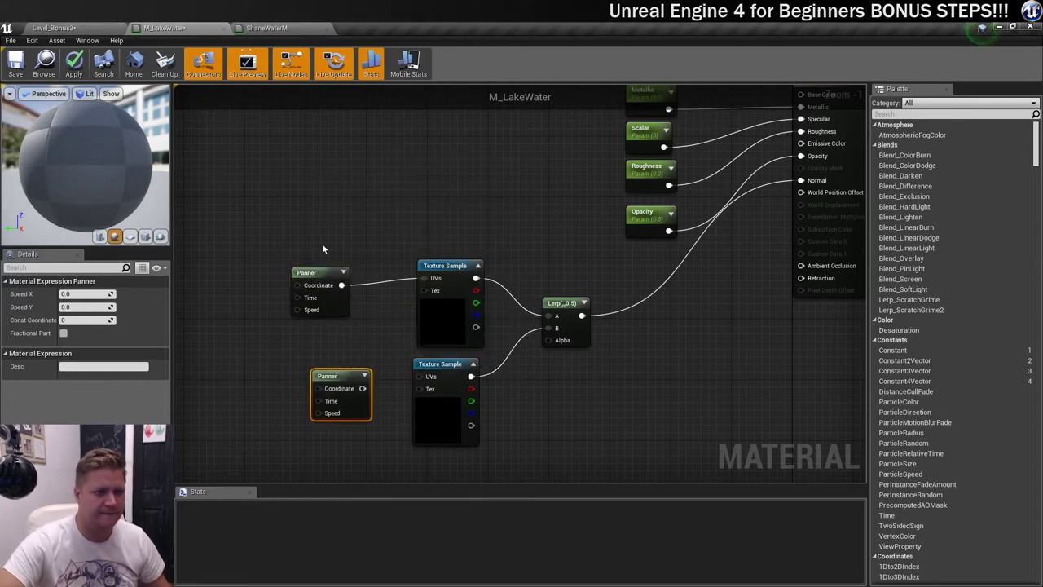
left_click_drag(349, 376, 419, 377)
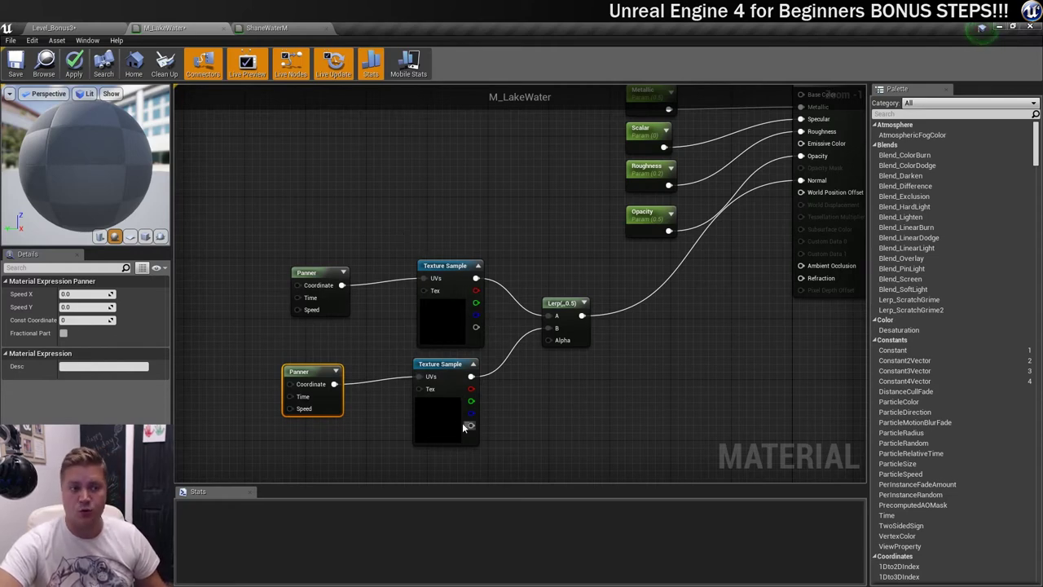
- Set the upper Panner's Speed X to 0.008 and Speed Y to 0.016
left_click(310, 275)
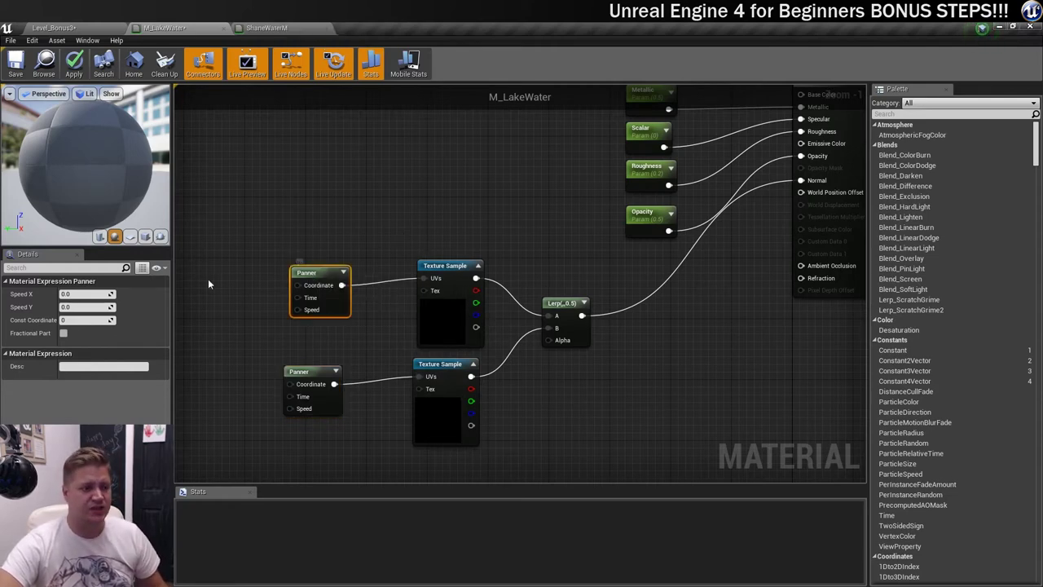
left_click(88, 294)
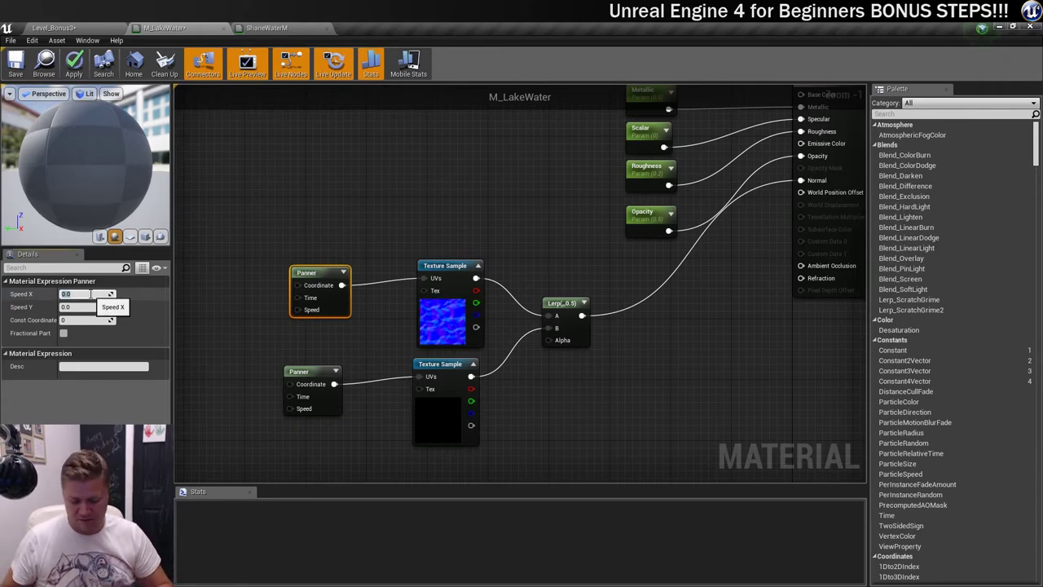
type("0")
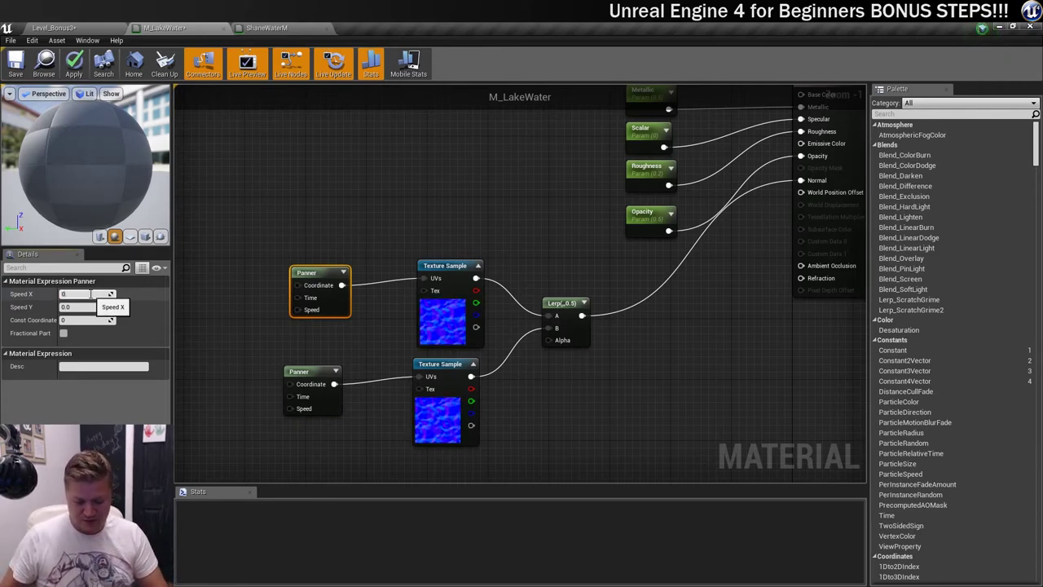
type(".008")
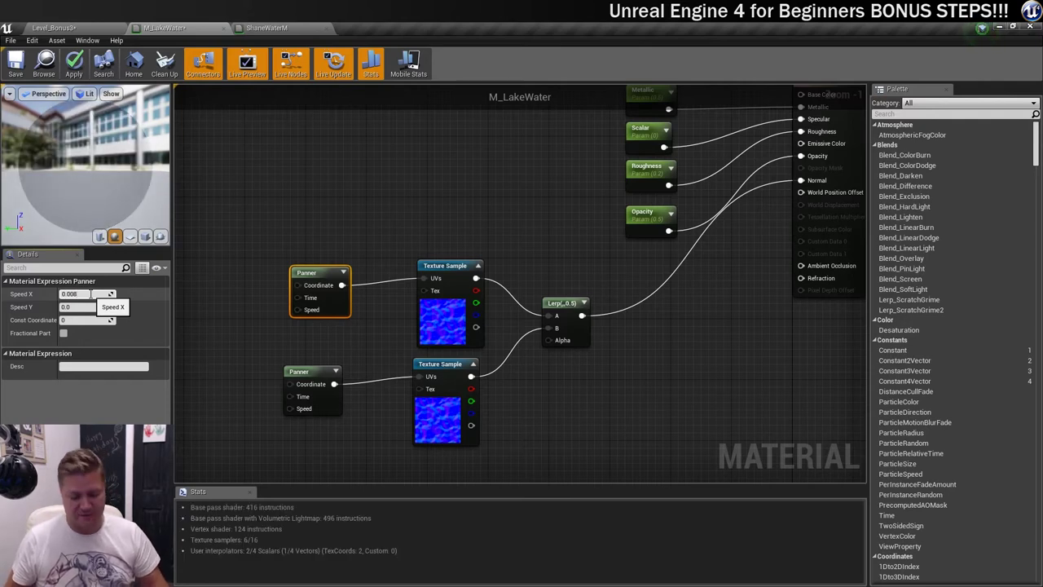
key("Tab")
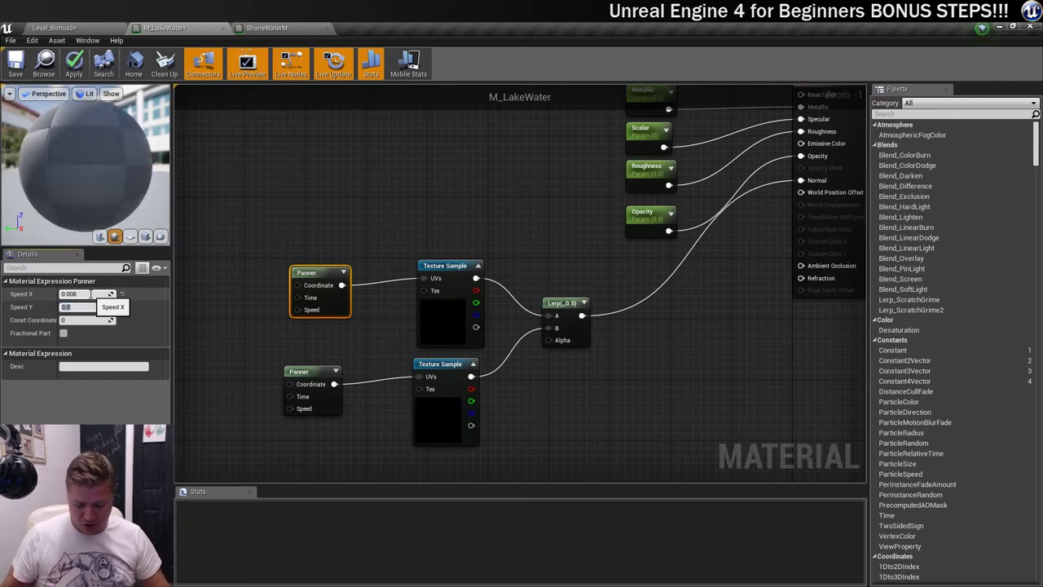
type("0.0")
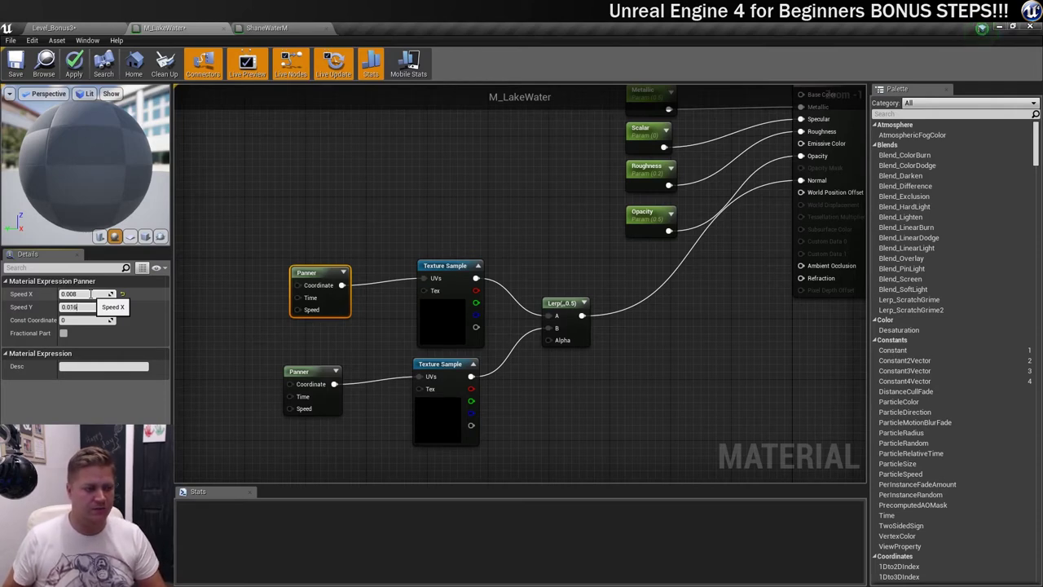
type("16")
key("Return")
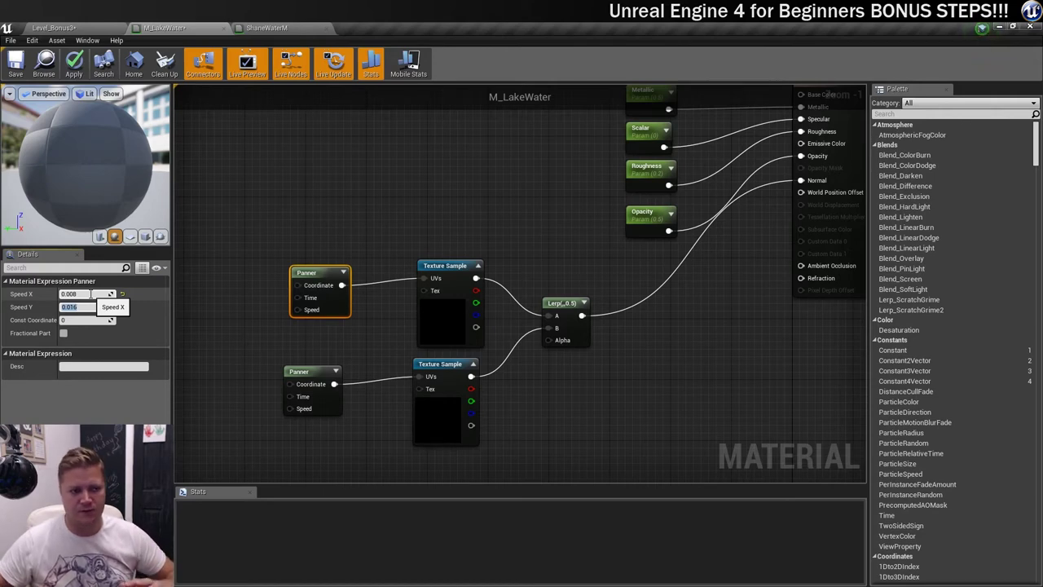
- Set the lower Panner's Speed X to -0.03 and Speed Y to -0.07
left_click(299, 372)
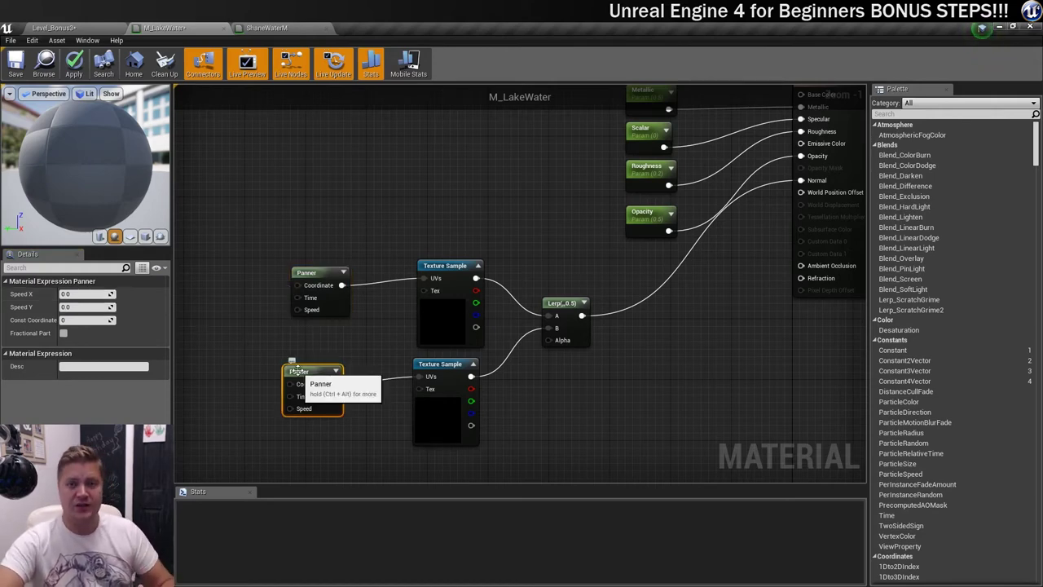
left_click(88, 294)
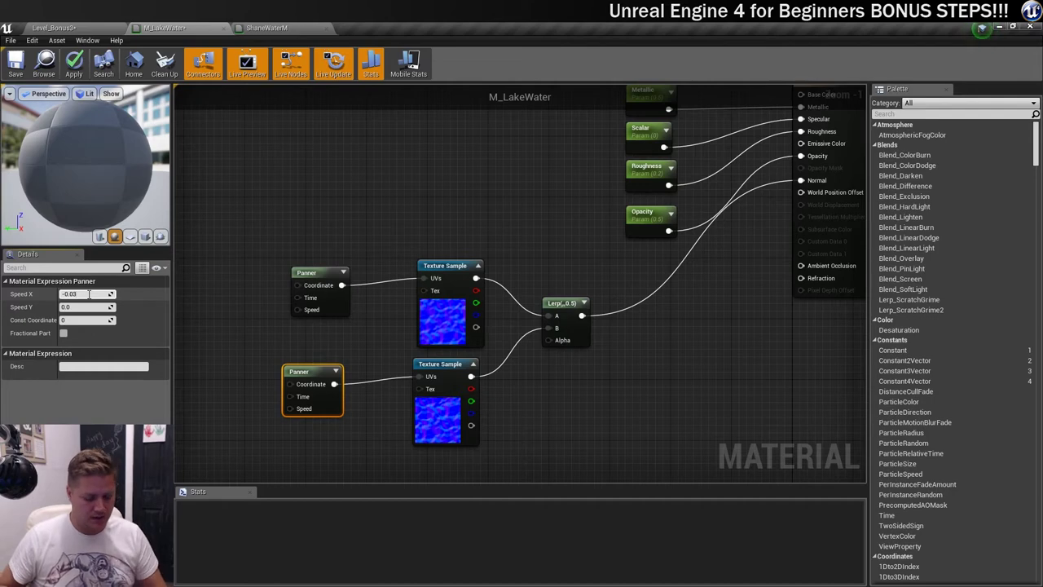
key("Tab")
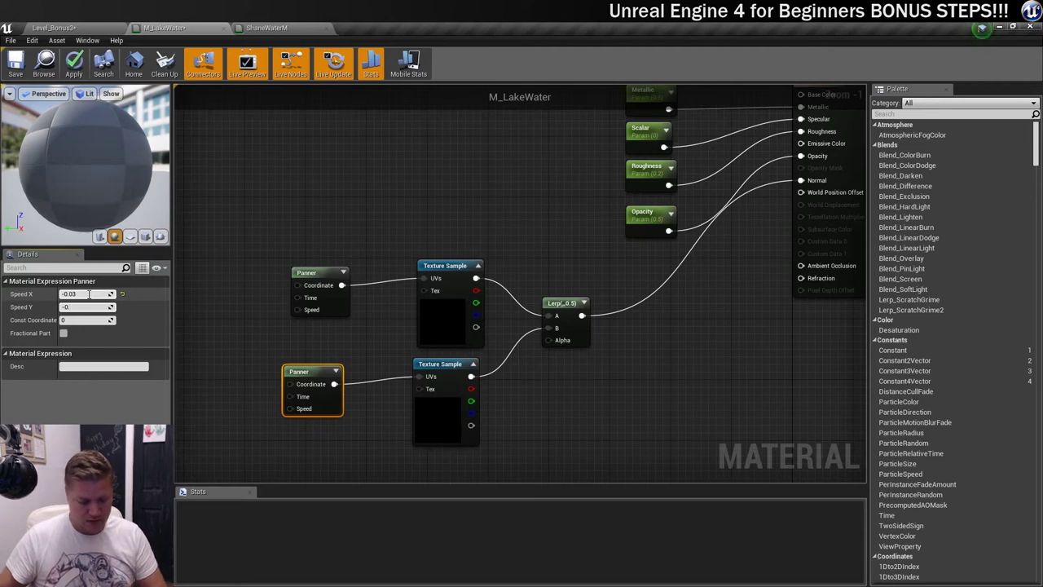
type("-0.07")
key("Return")
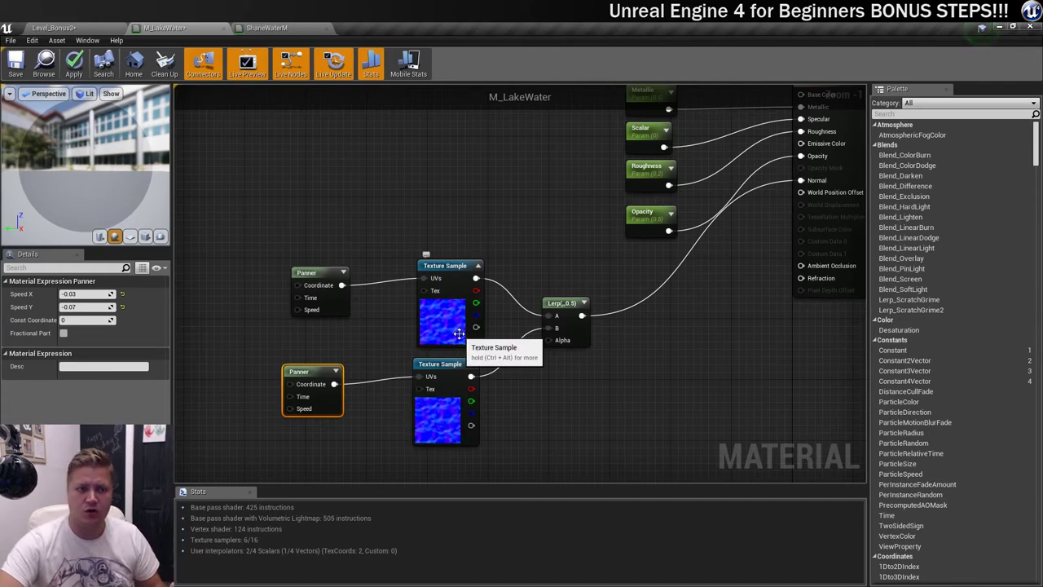
- Add a TextureCoordinate node to the left of the upper Panner
right_click_drag(228, 337, 387, 337)
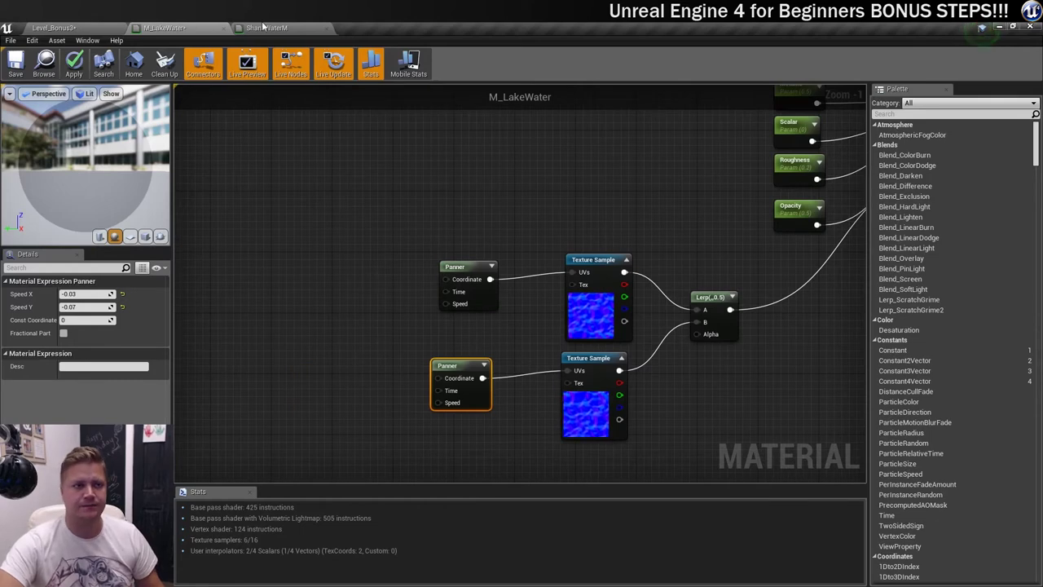
right_click(296, 278)
type("texture")
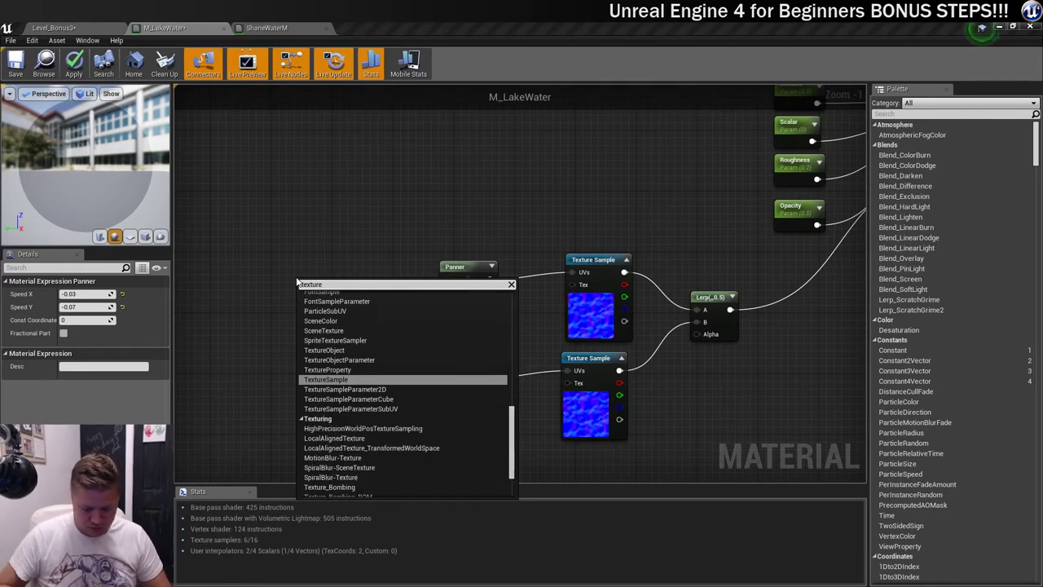
type("coo")
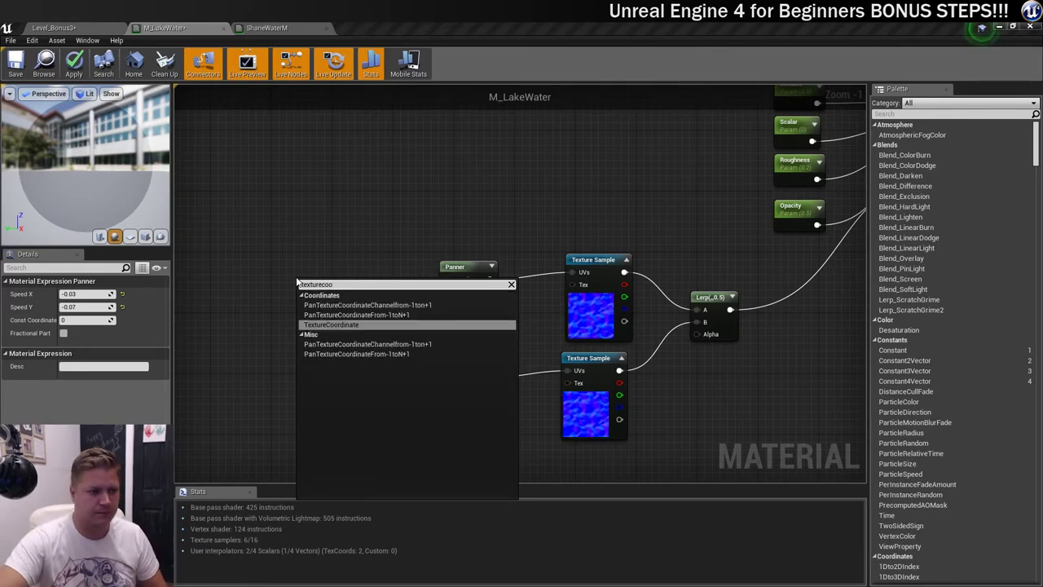
left_click(338, 323)
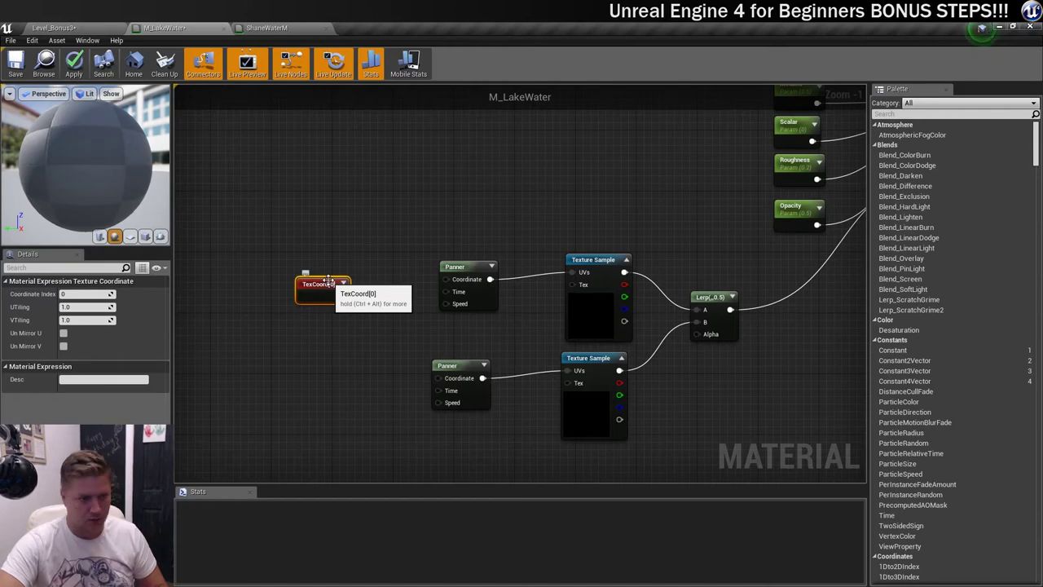
- Duplicate the TexCoord node beside the lower Panner, and connect the upper TexCoord to the upper Panner's Coordinate input
key("ctrl+v")
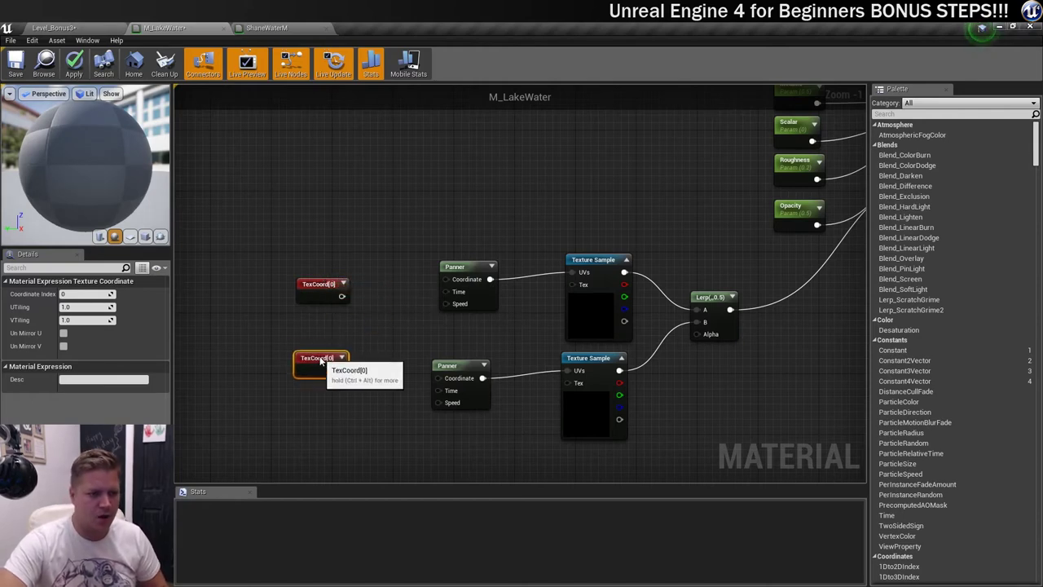
left_click_drag(321, 361, 321, 368)
left_click_drag(335, 286, 329, 279)
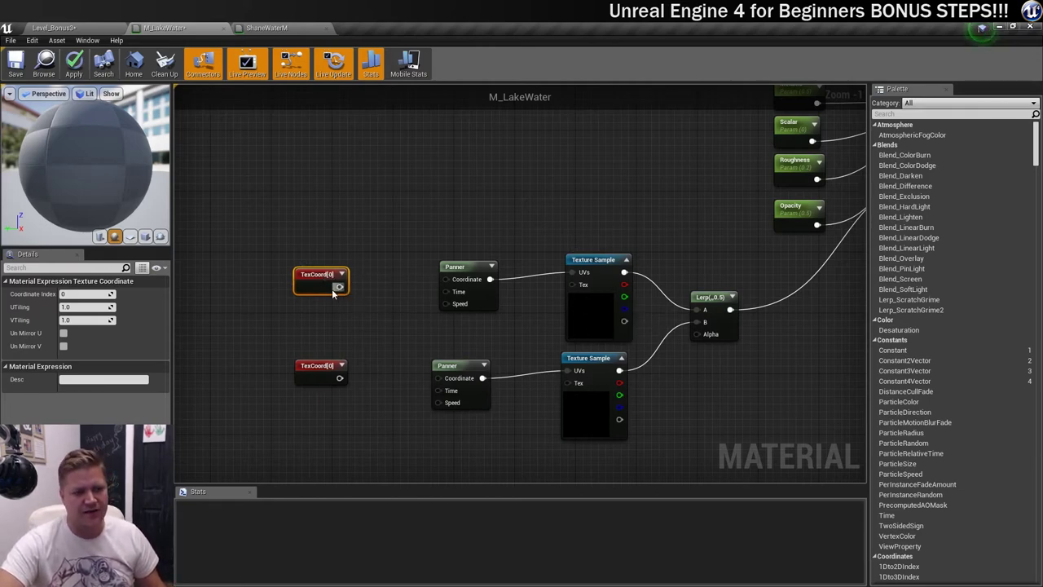
left_click_drag(339, 286, 445, 277)
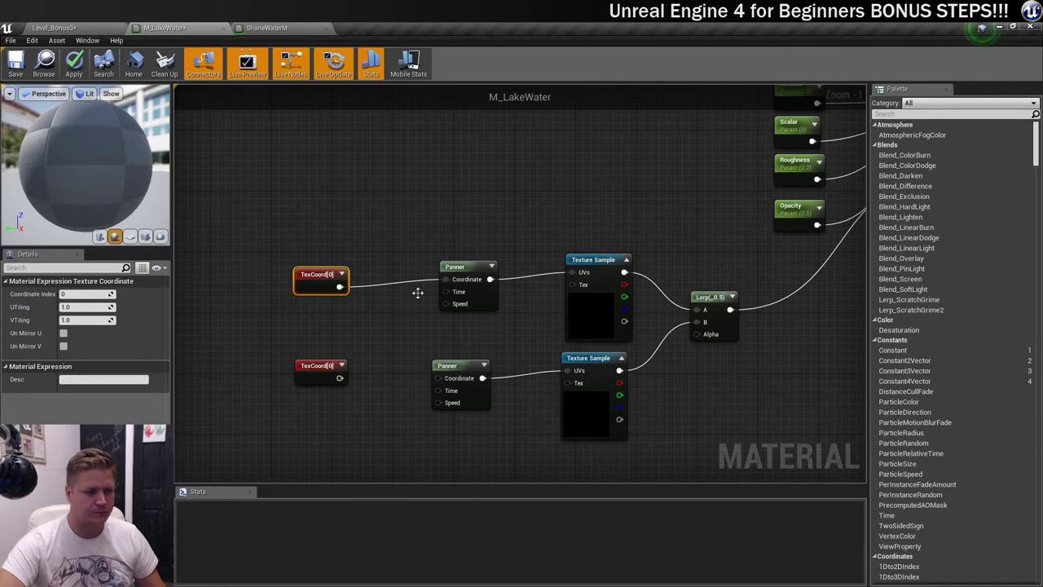
- Set the lower TexCoord's UTiling and VTiling to 0.5 and connect it to the lower Panner's Coordinate input
left_click(309, 366)
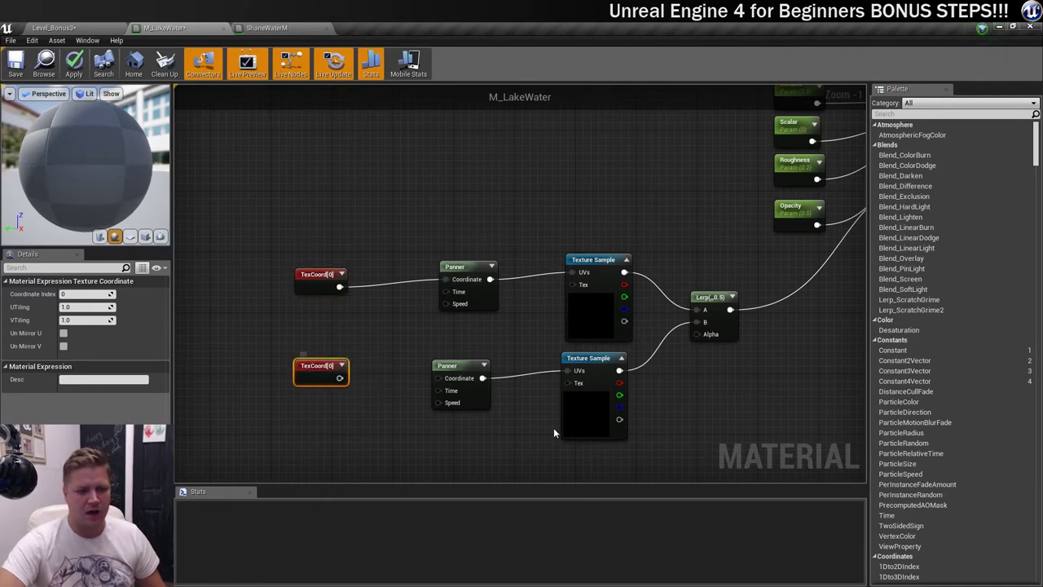
left_click(80, 306)
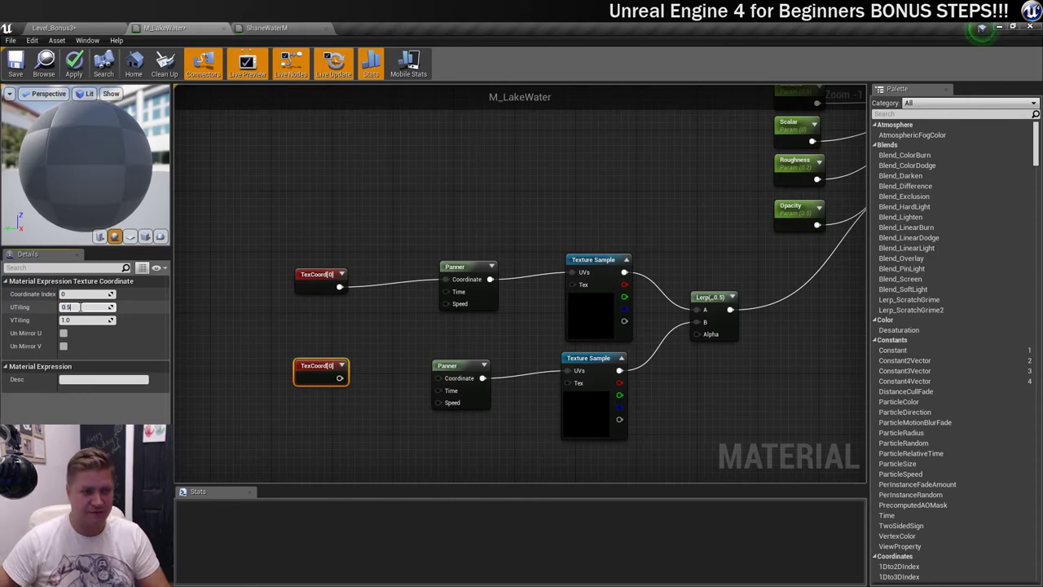
key("Tab")
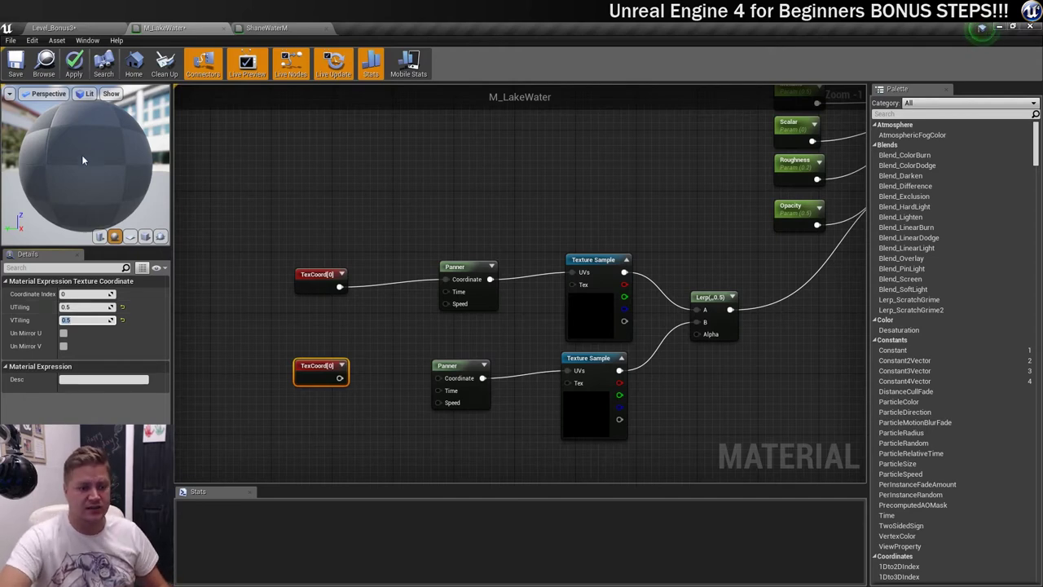
left_click_drag(339, 380, 440, 378)
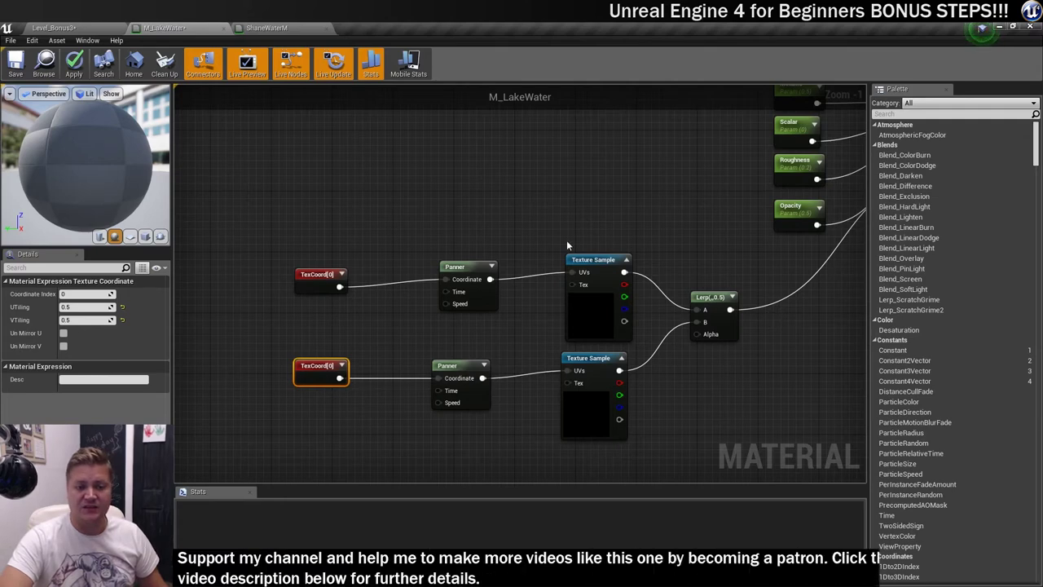
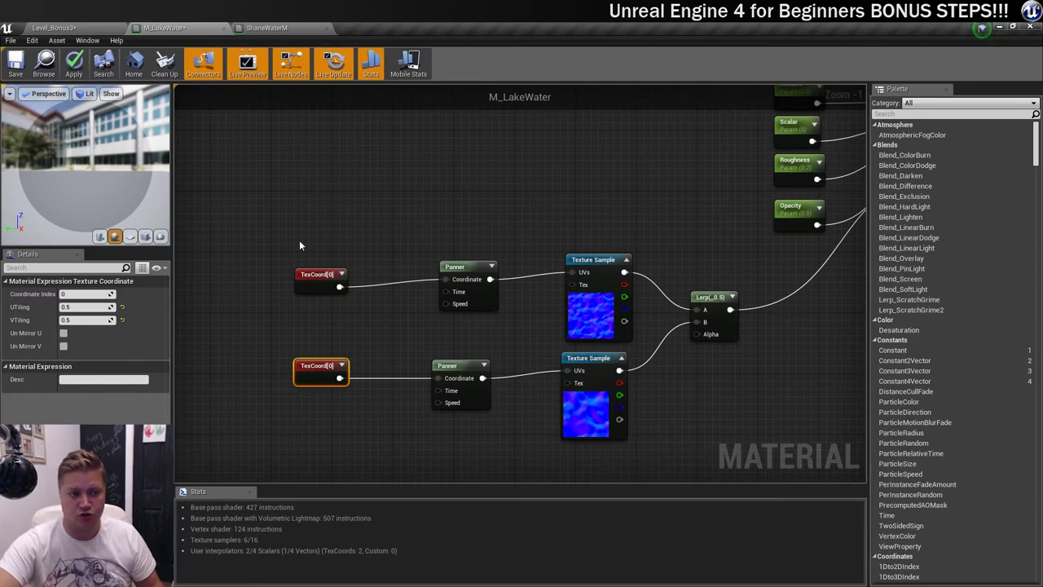
- Add a scalar parameter named Tiling with a default value of 1.0, placed between the two TexCoord nodes
right_click(234, 318)
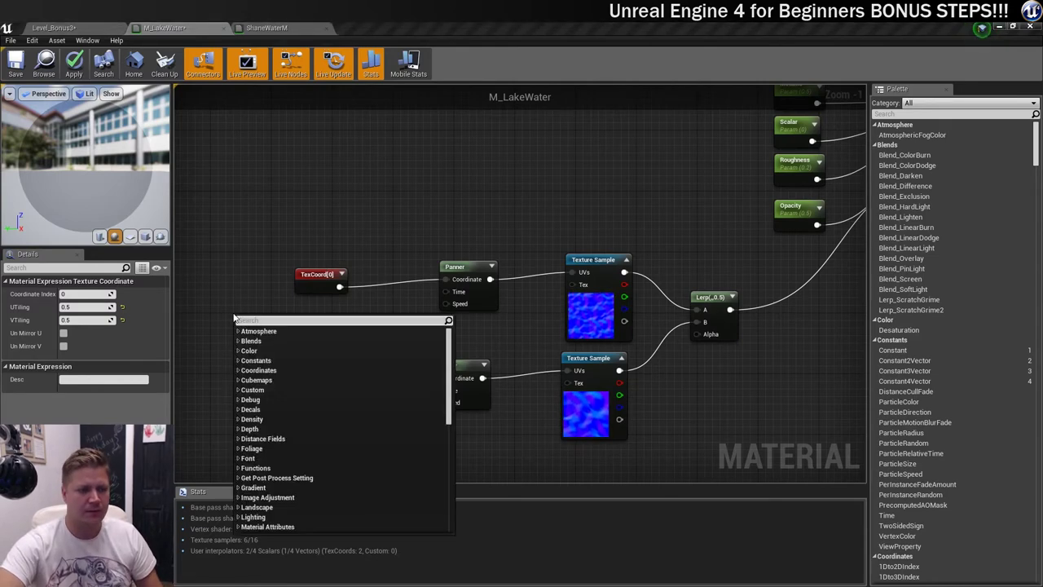
type("scalar")
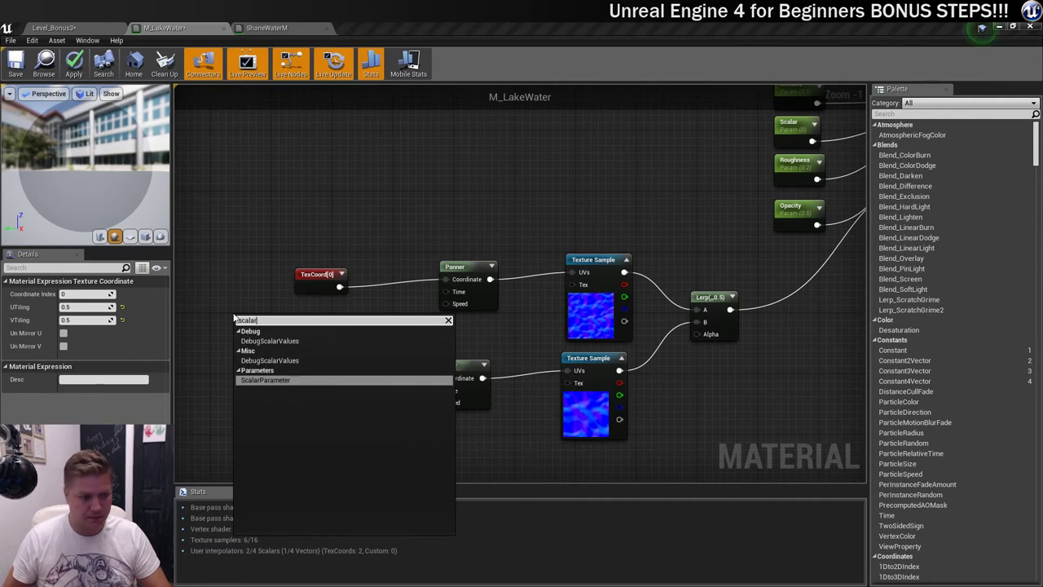
key("Return")
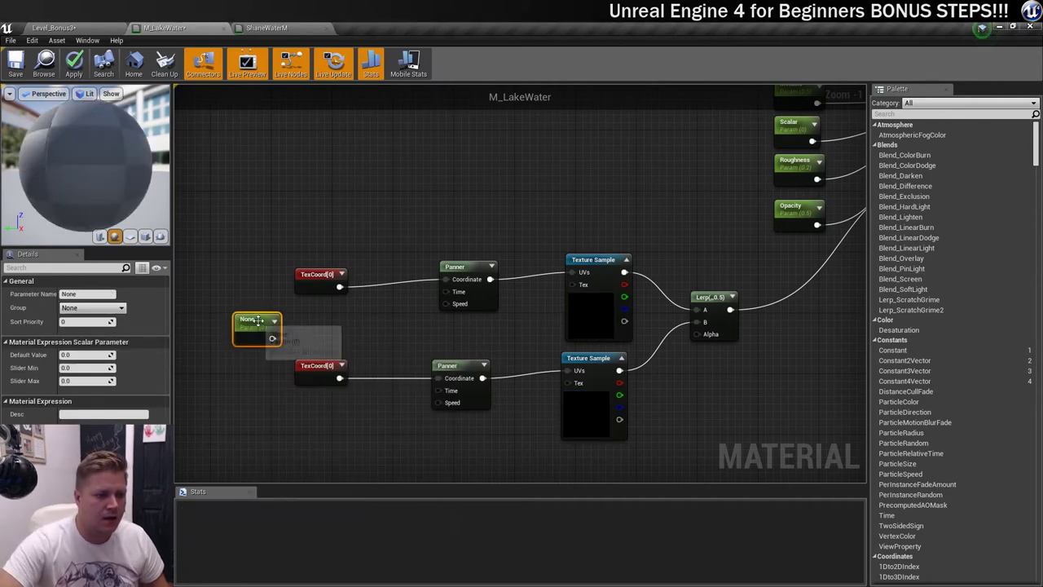
left_click(72, 294)
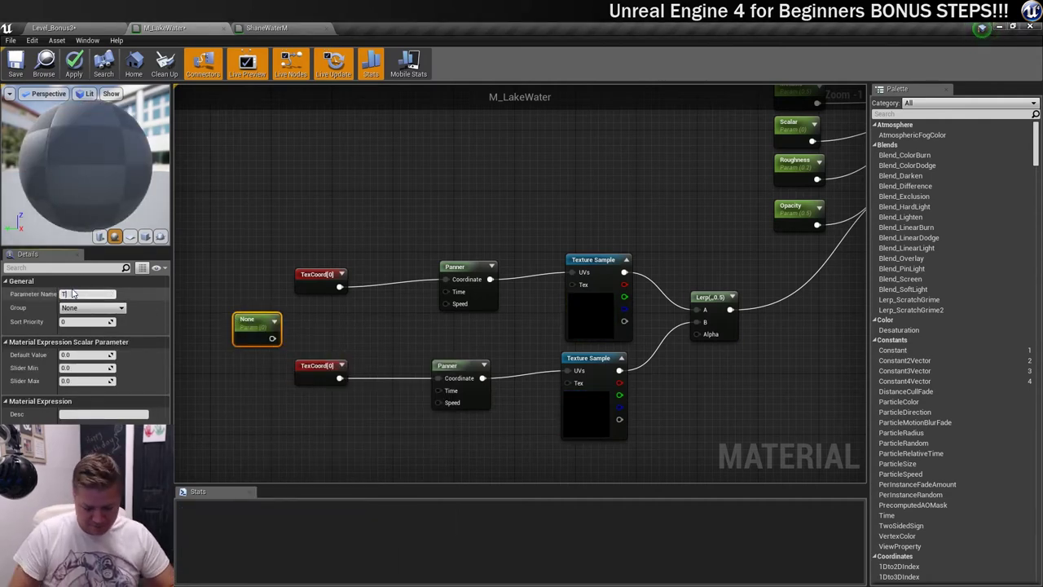
type("Tilli")
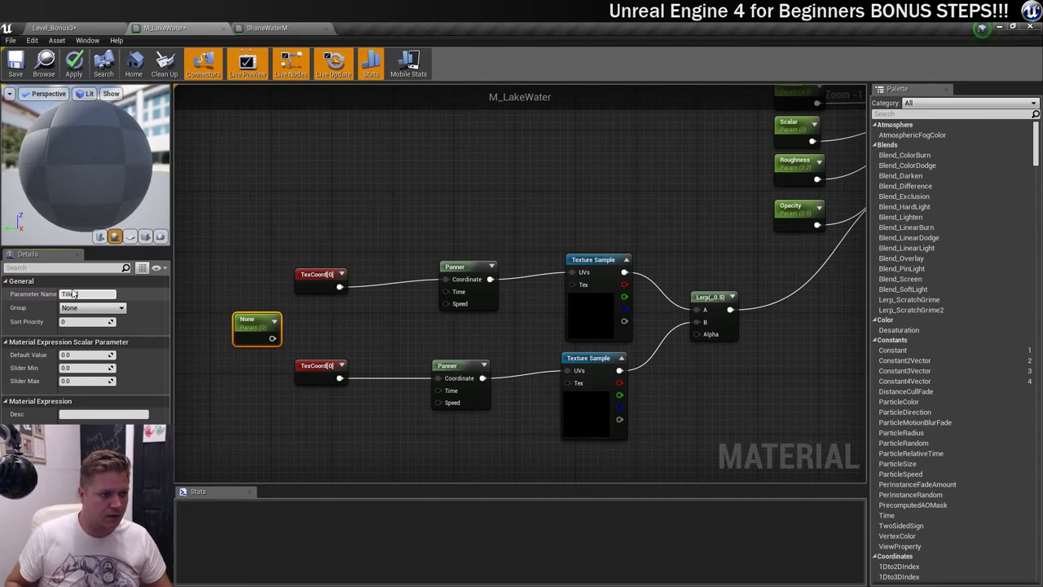
type("ng")
key("Return")
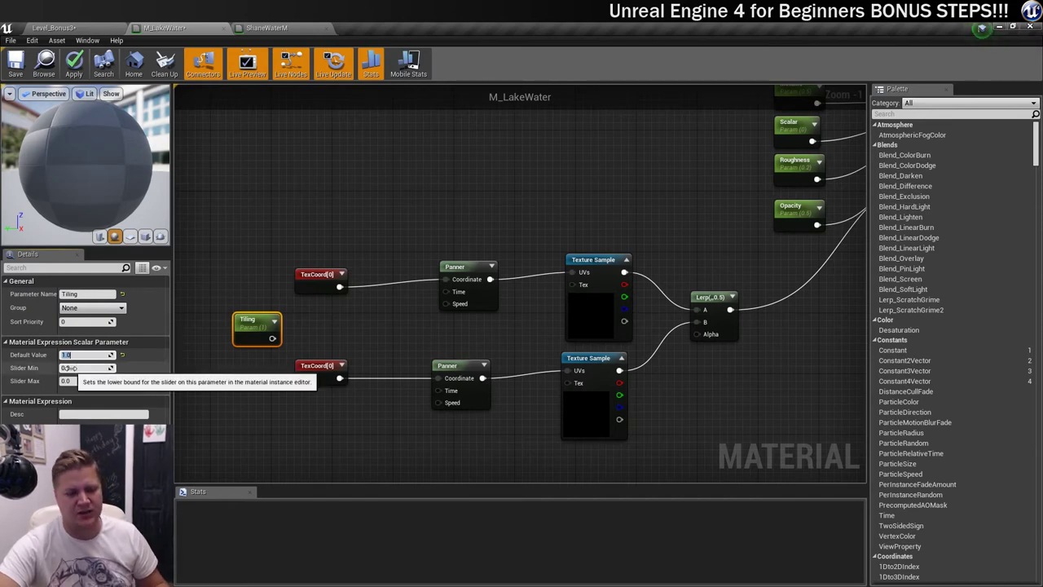
left_click_drag(251, 324, 282, 315)
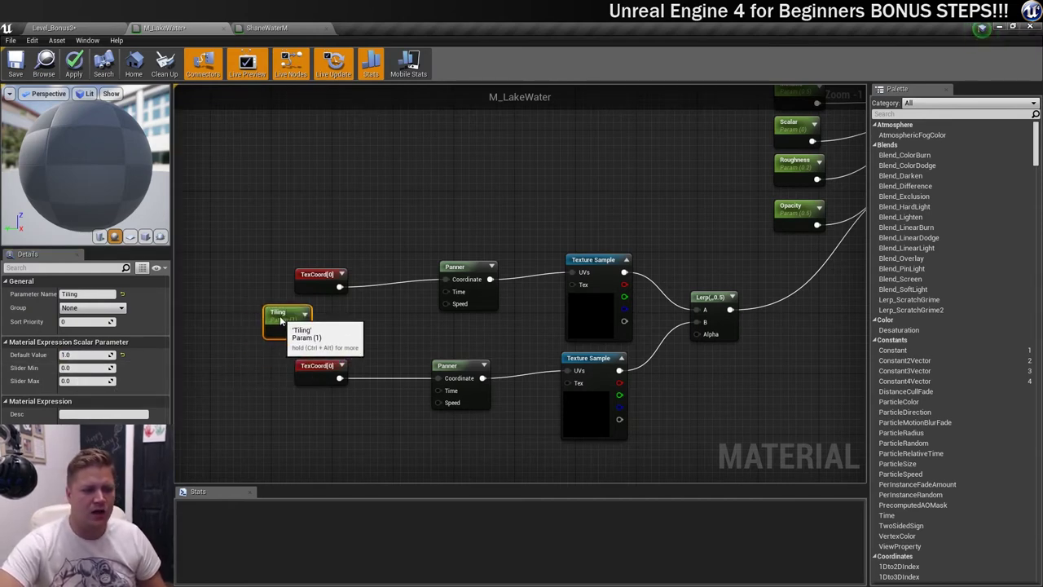
- Add two Multiply nodes, one between each TexCoord node and its Panner
right_click(384, 259)
type("multi")
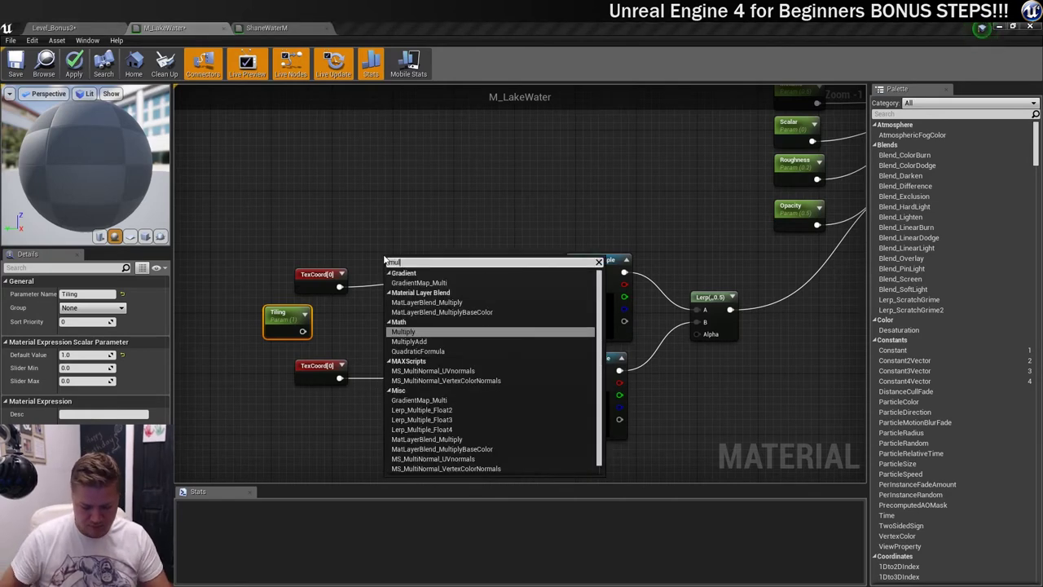
left_click(425, 332)
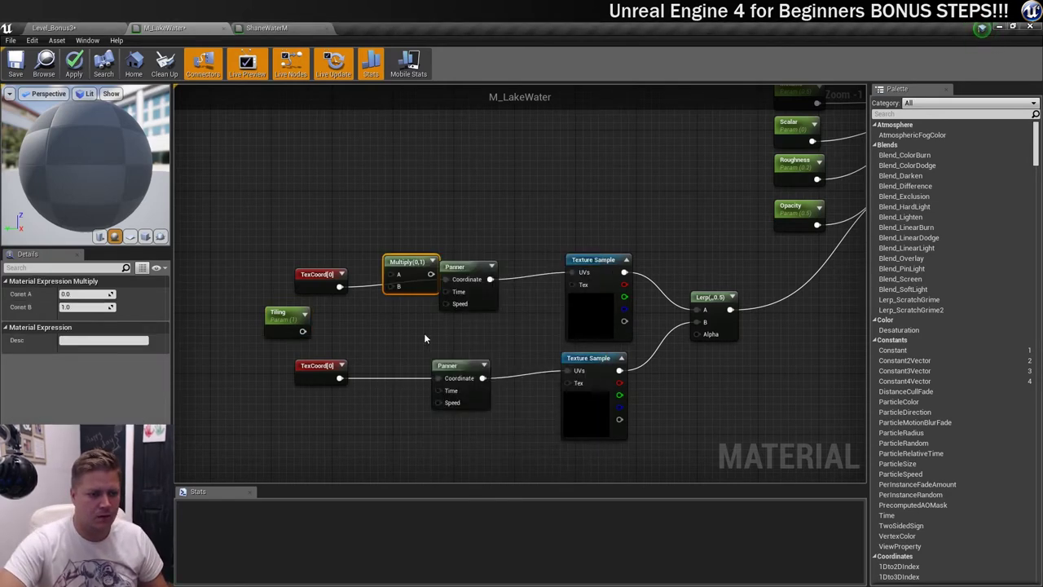
right_click(375, 361)
type("multi")
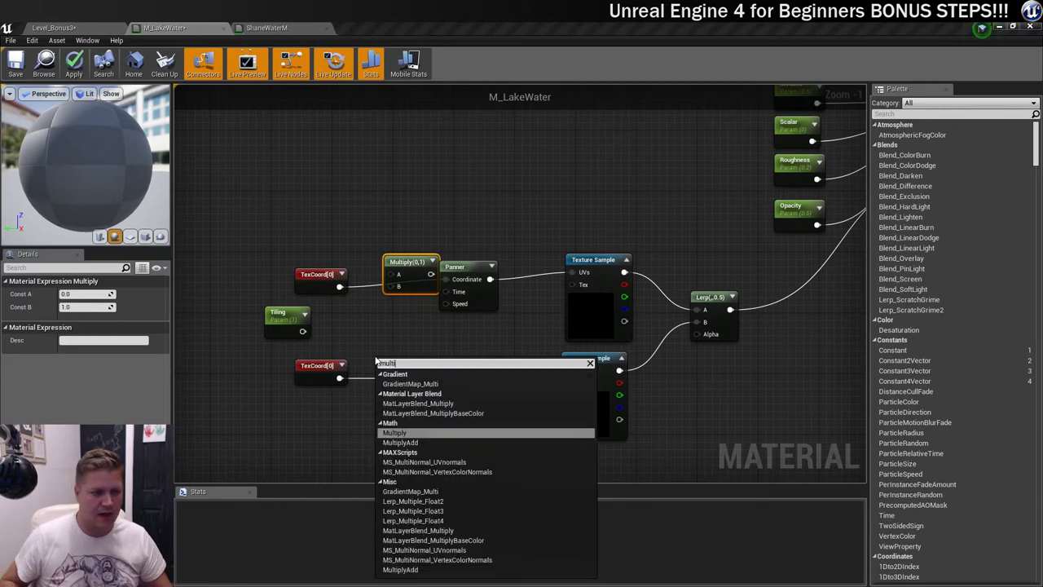
key("Return")
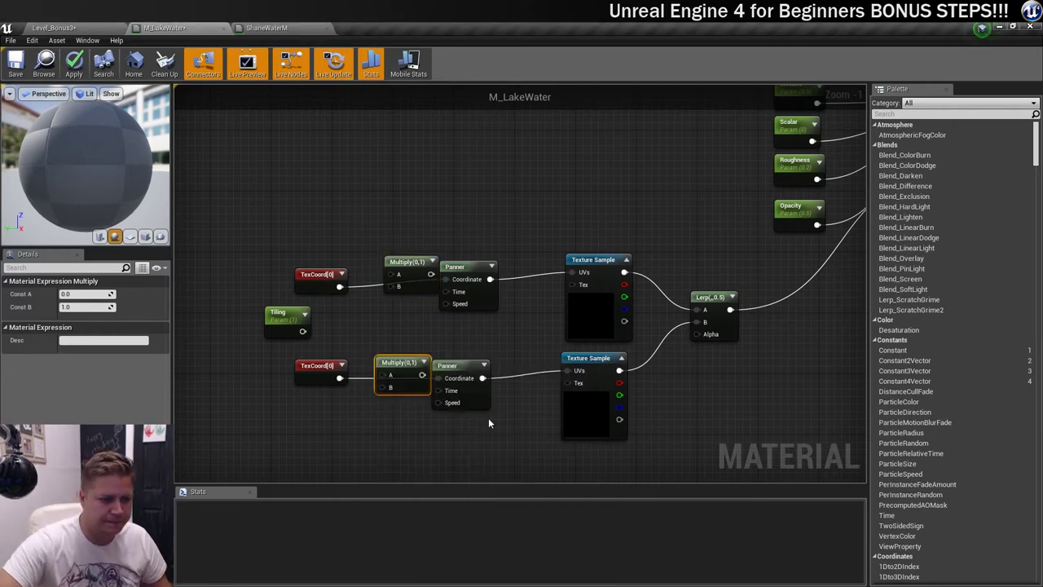
left_click_drag(407, 362, 396, 365)
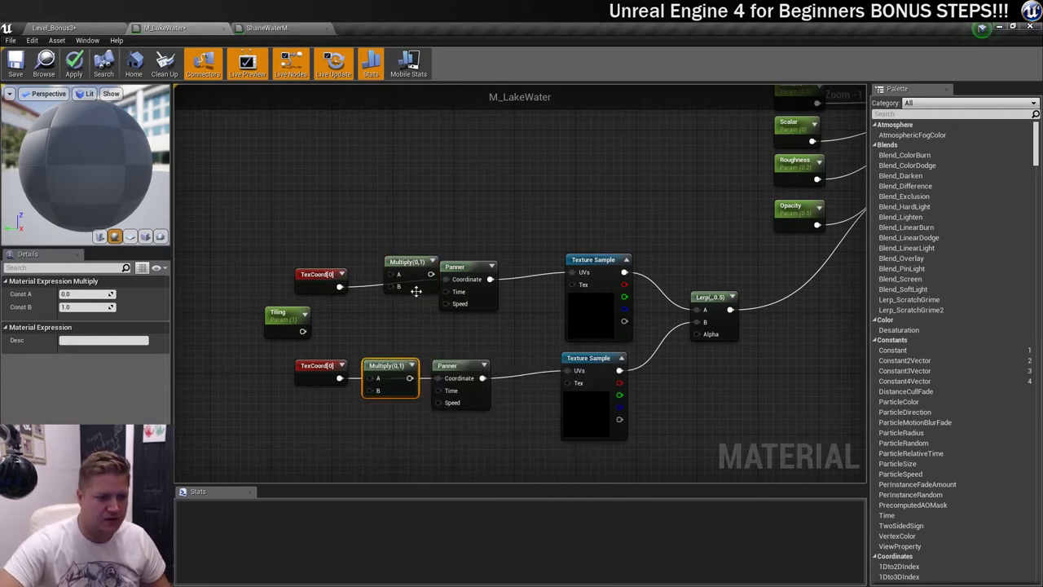
- Line up the upper Multiply node above the lower one and connect the Tiling parameter to the B input of both
left_click_drag(415, 263, 398, 275)
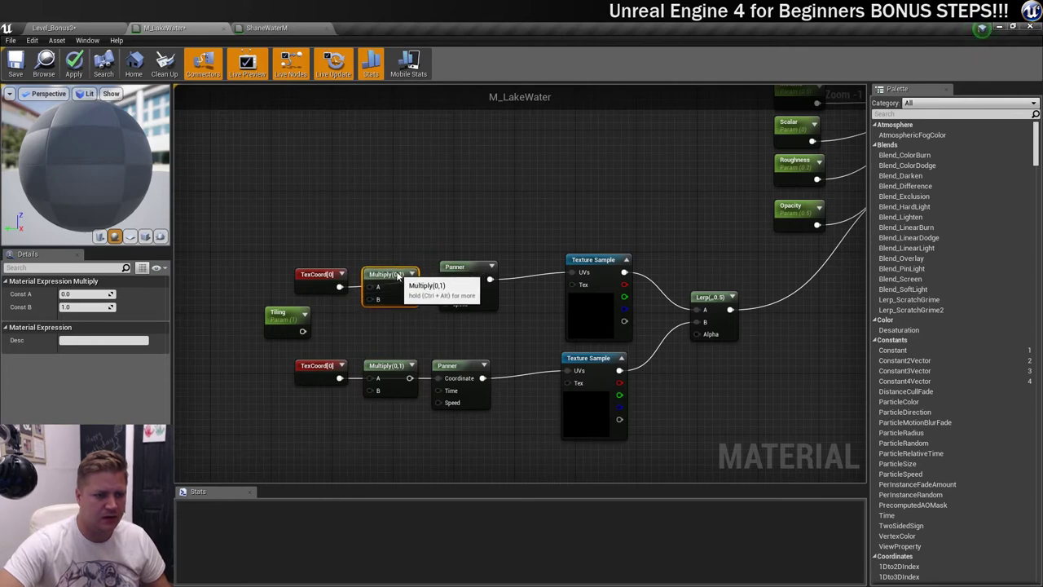
left_click_drag(303, 330, 367, 301)
left_click_drag(303, 330, 369, 390)
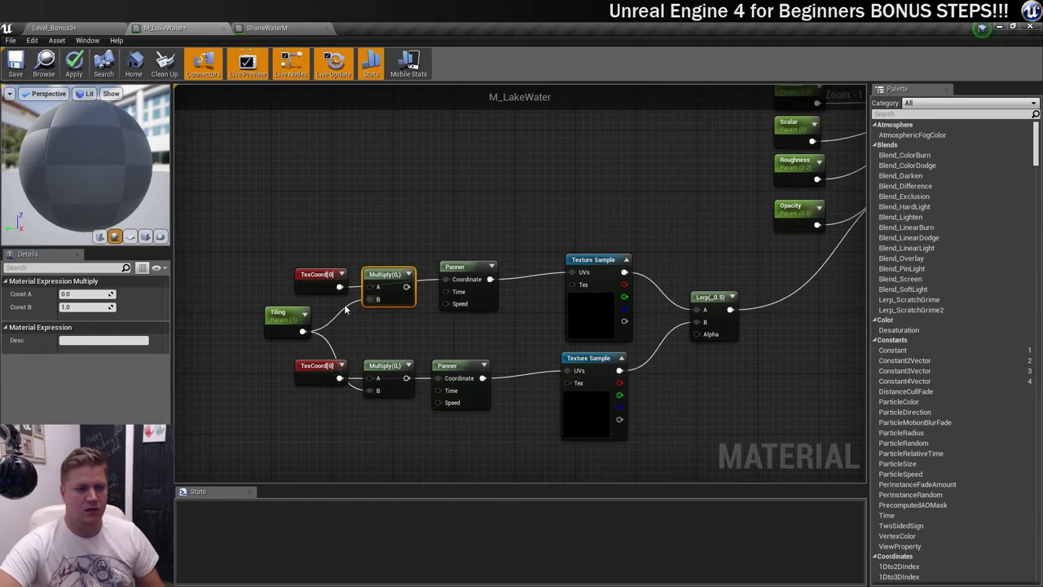
- Connect each TexCoord to the A input of its Multiply node and each Multiply output to its Panner's Coordinate input
left_click_drag(371, 300, 371, 290)
left_click_drag(340, 378, 371, 378)
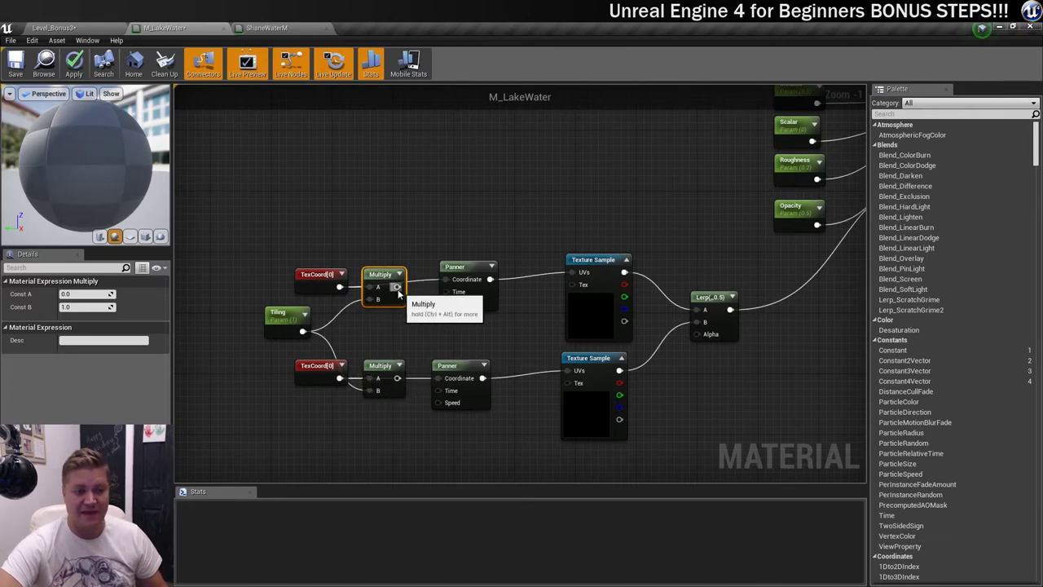
left_click_drag(398, 290, 446, 280)
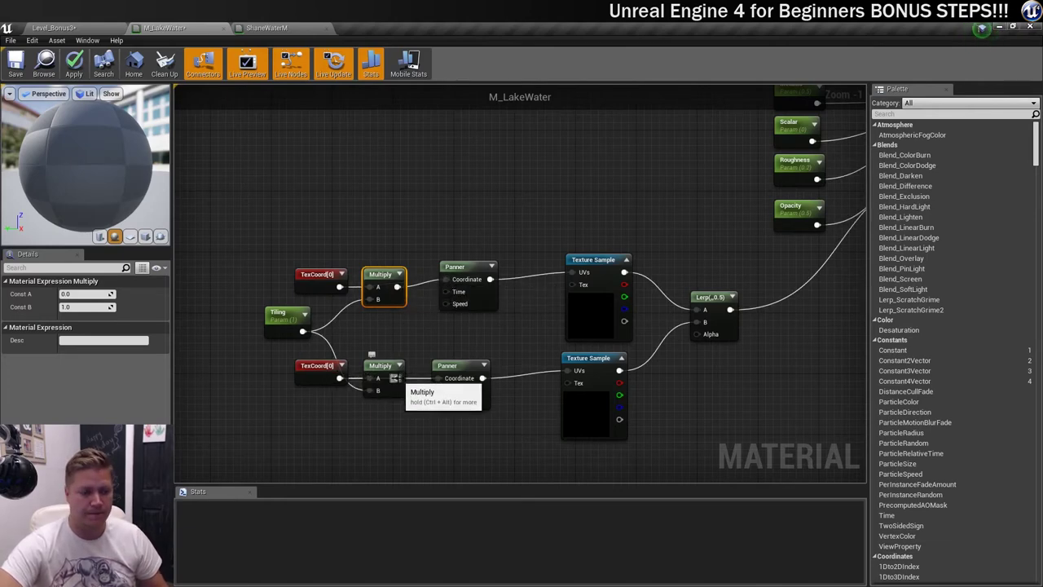
left_click_drag(397, 378, 444, 378)
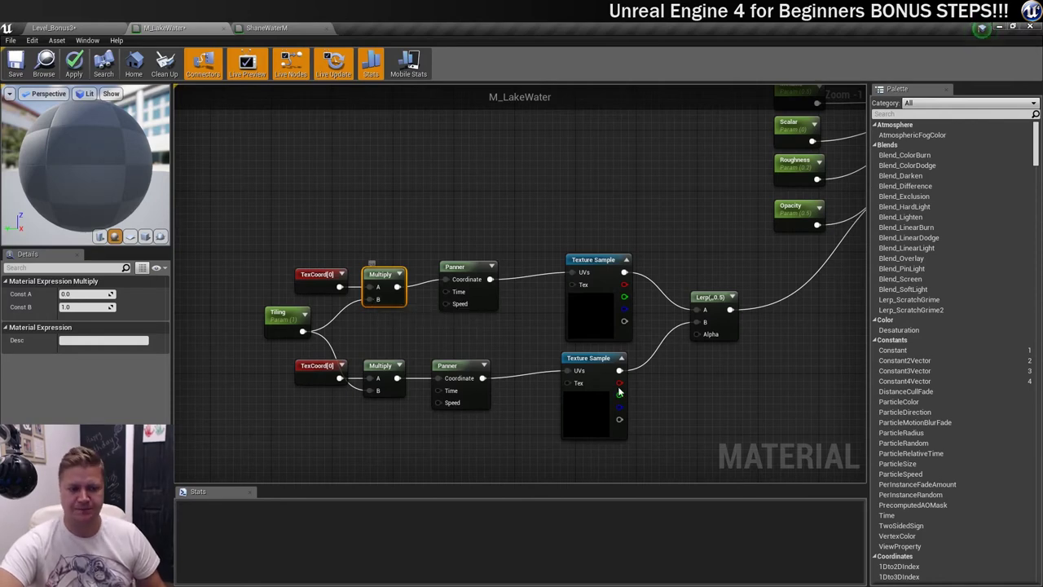
- Enclose the tiling, panner, texture and Lerp nodes in a comment box titled Normal + Tiling and shift it slightly away from the material node
right_click_drag(554, 276, 502, 251)
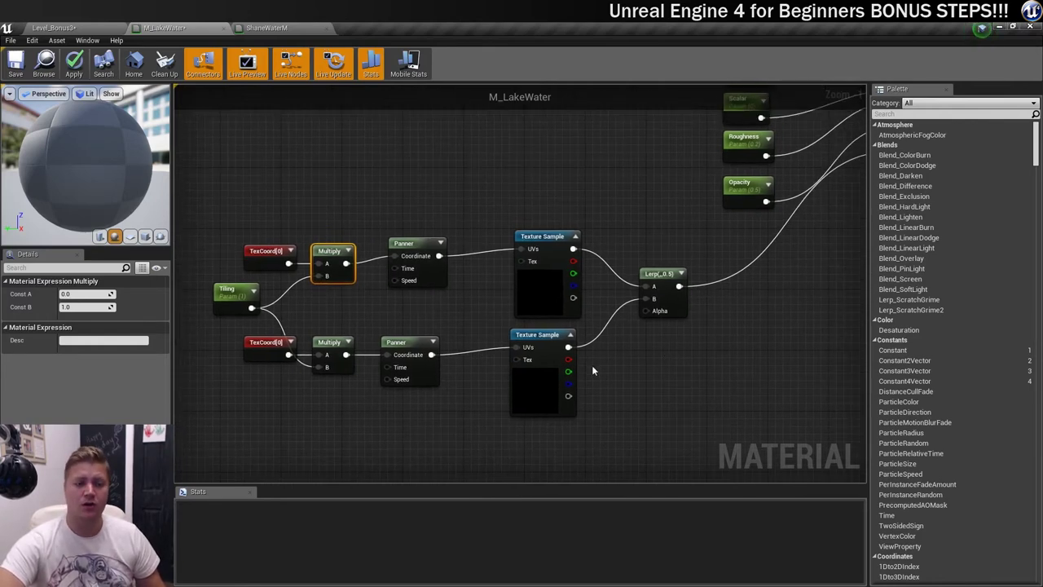
scroll(647, 377, "down", 4)
left_click_drag(383, 296, 683, 430)
type("c")
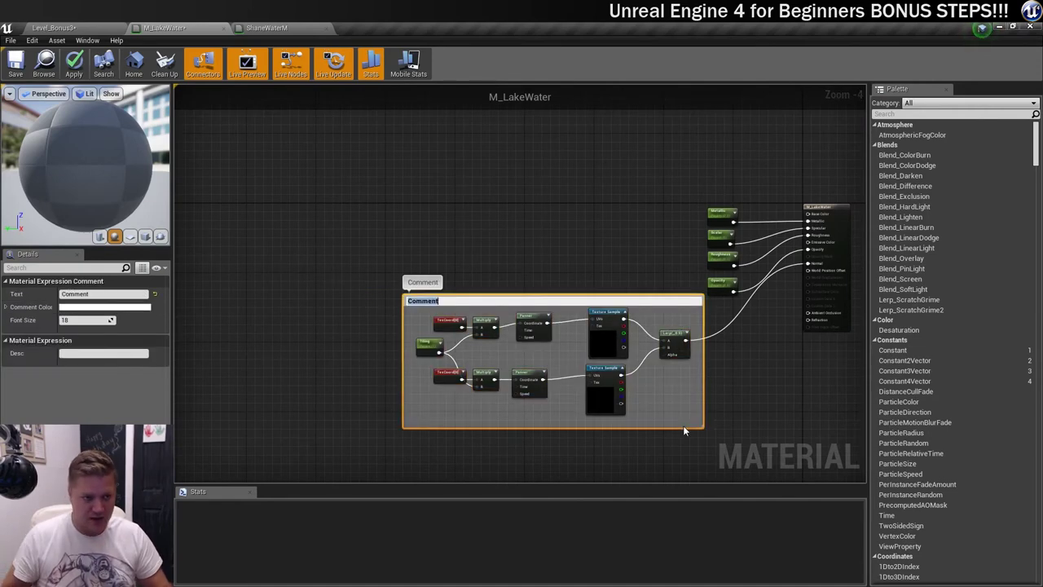
type("Normal + Tiling")
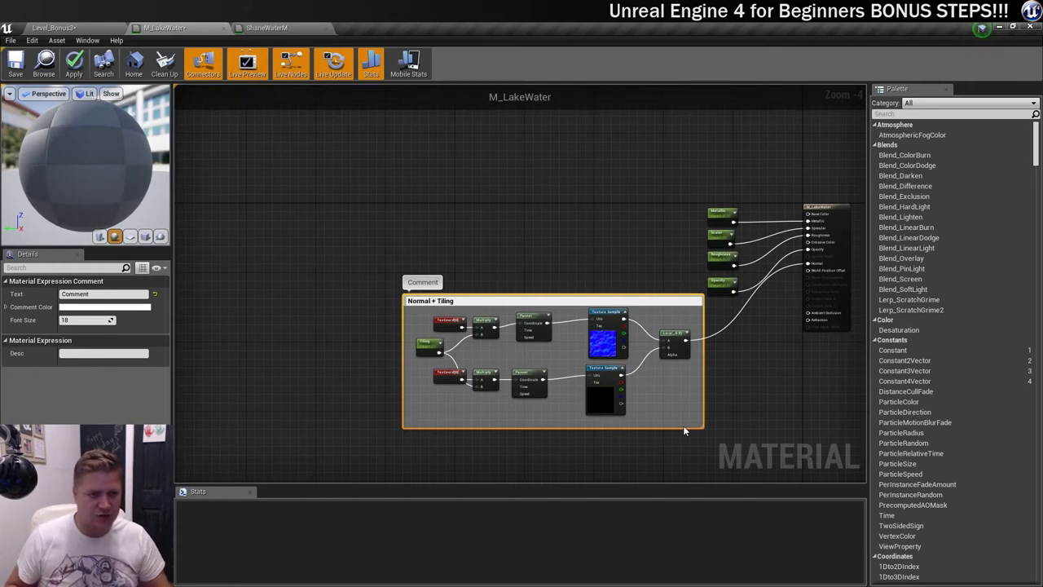
key("Return")
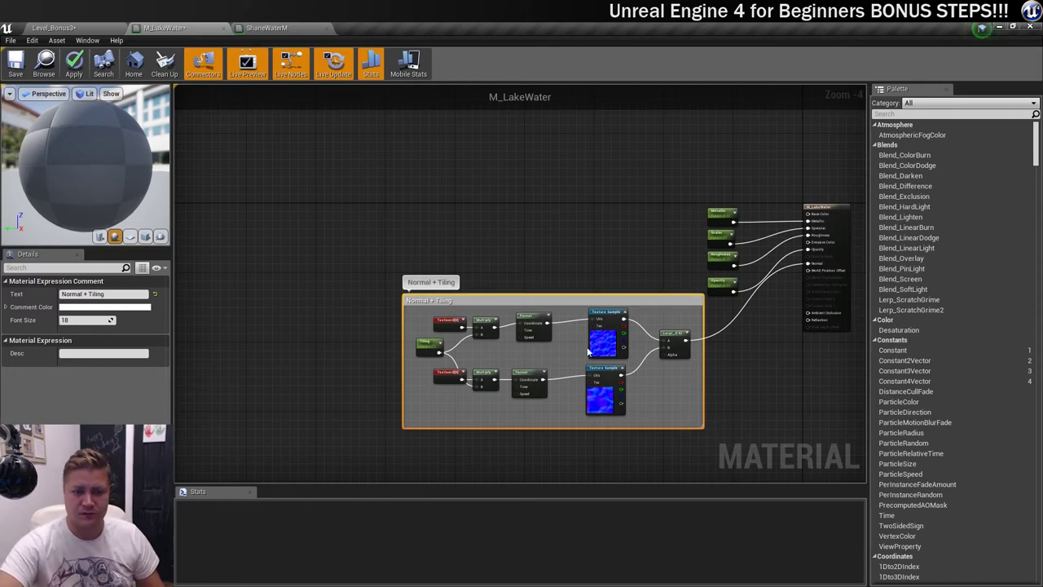
left_click_drag(568, 309, 551, 314)
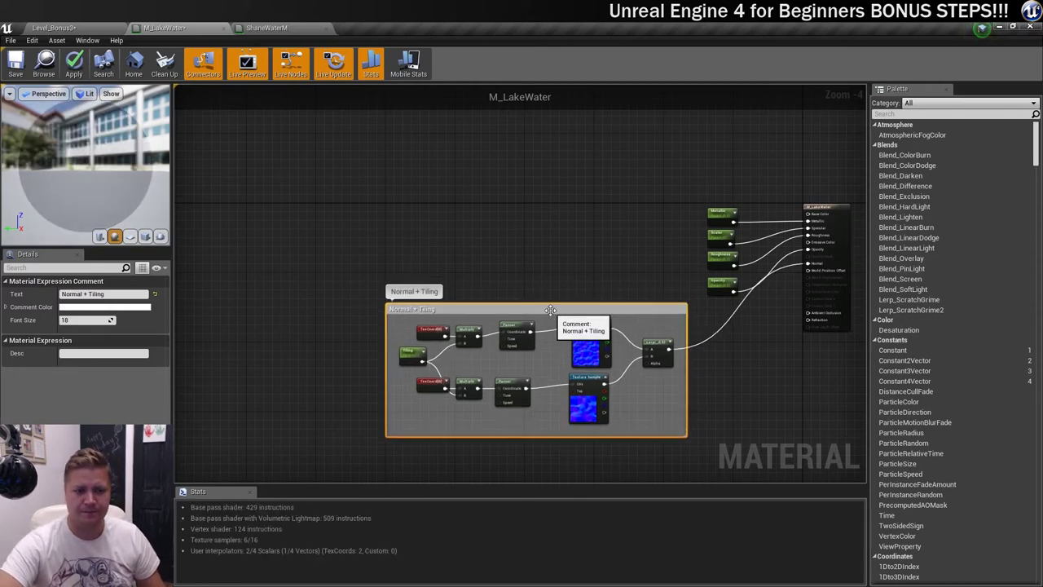
- Add a scalar parameter beside the material node and connect it to the Refraction input
scroll(577, 383, "up", 4)
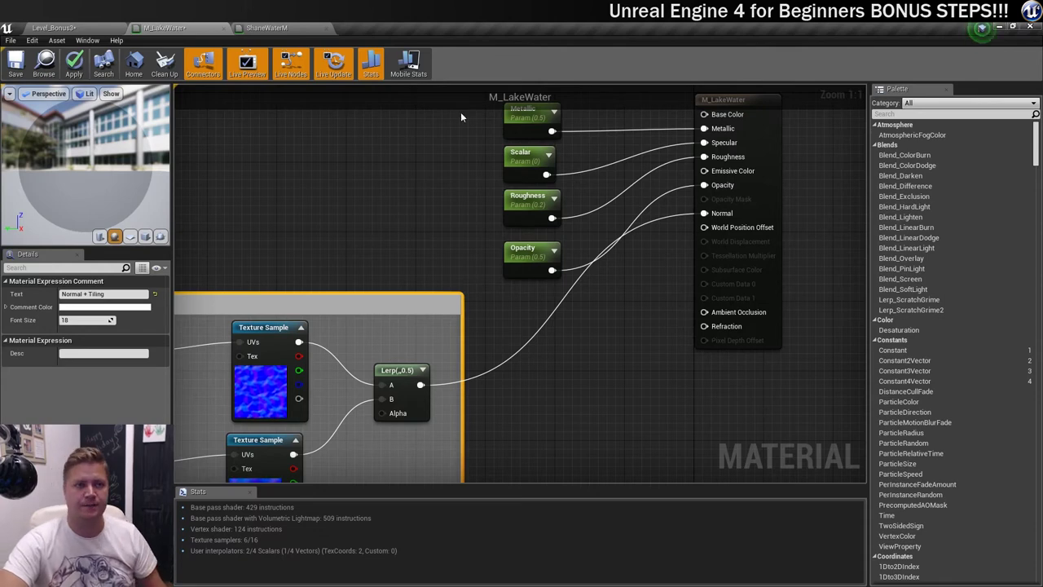
right_click(598, 343)
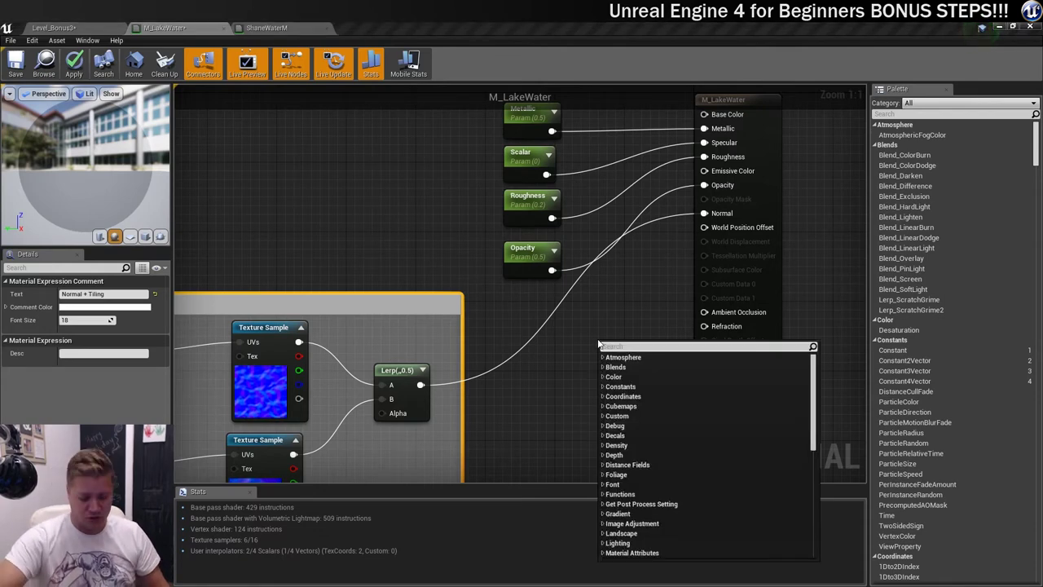
type("vec")
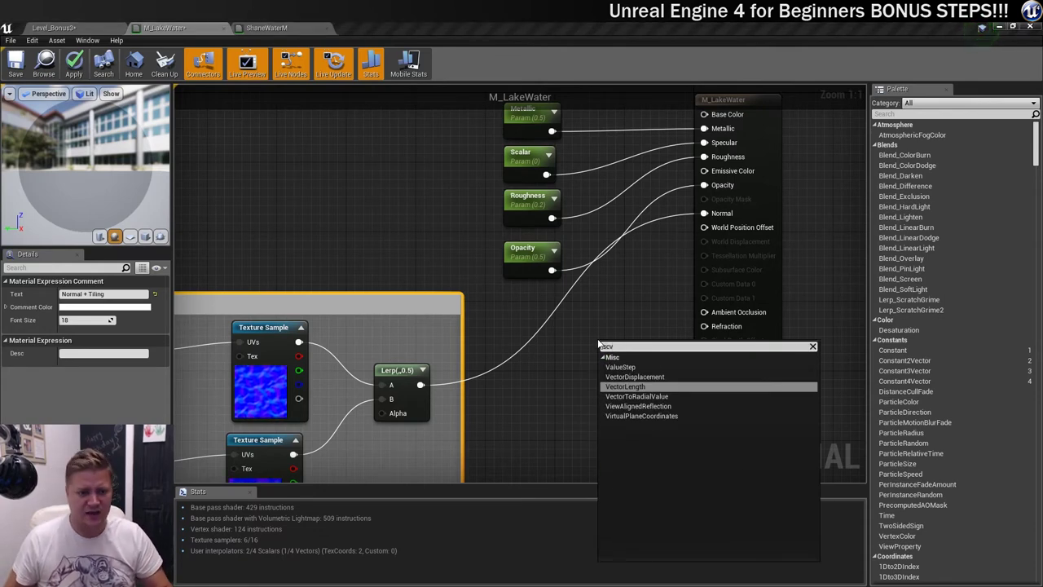
key("BackSpace")
type("alar")
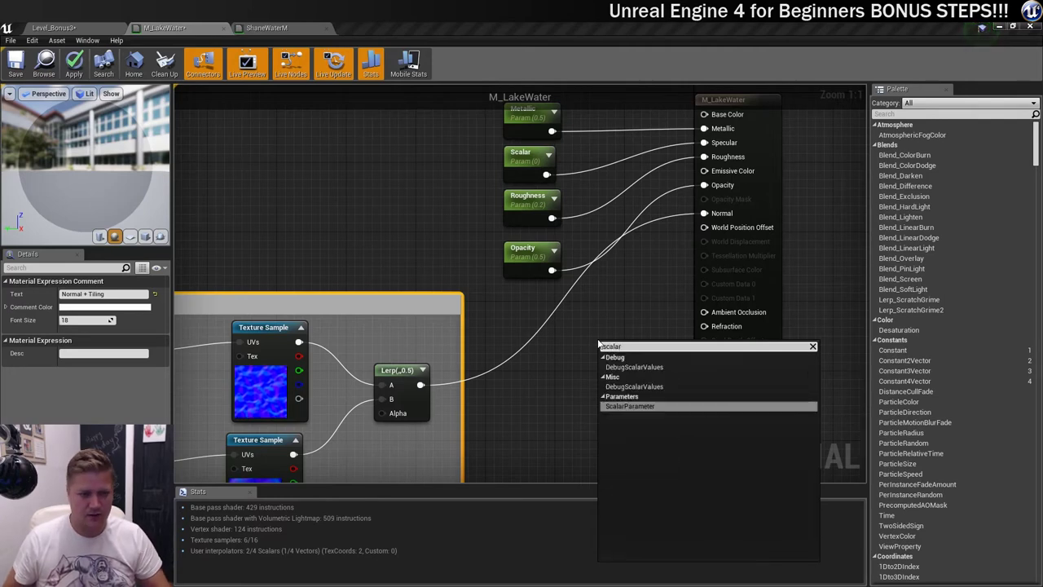
left_click(626, 405)
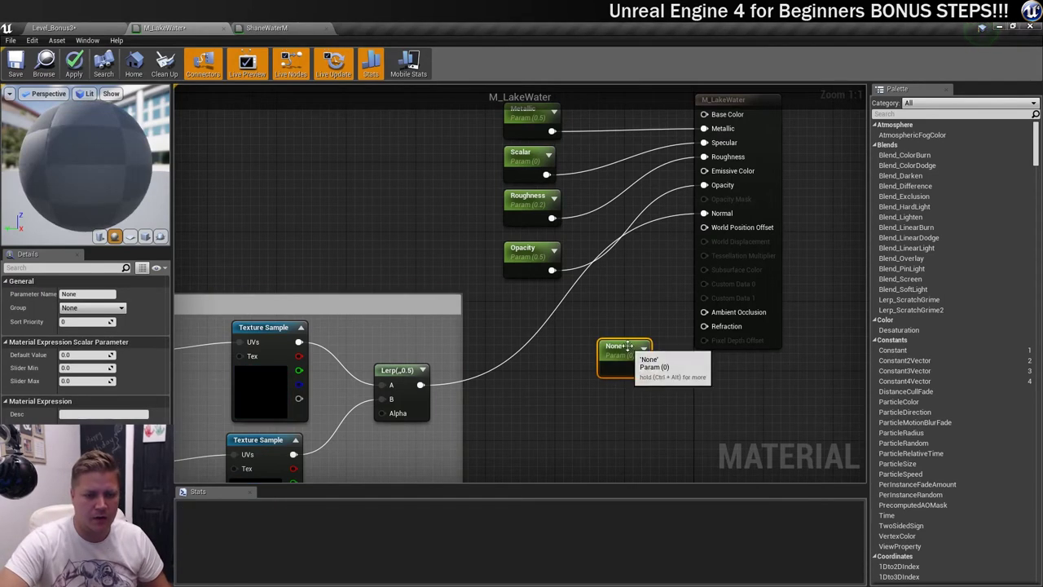
left_click_drag(621, 334, 704, 329)
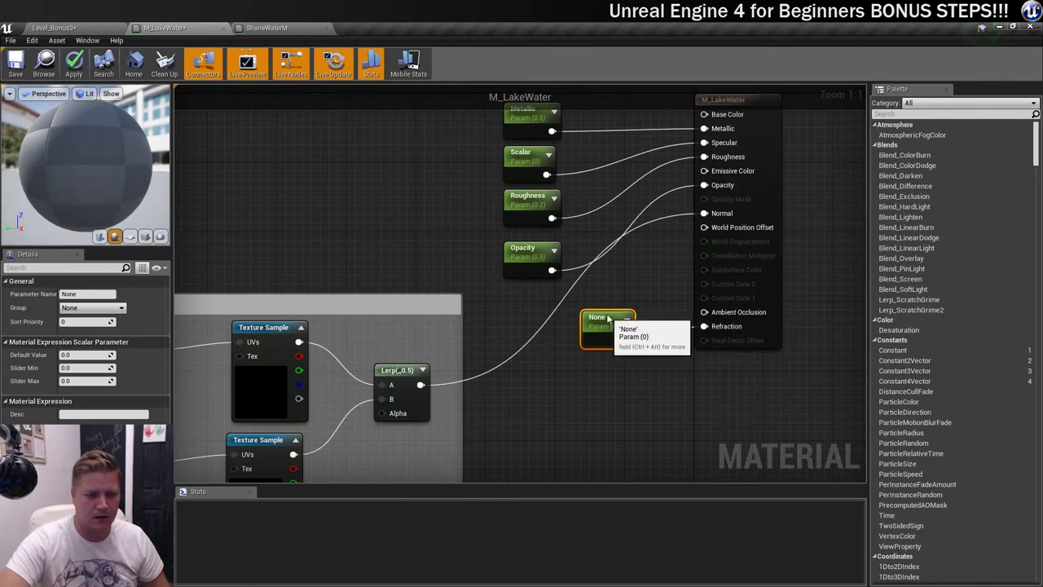
left_click_drag(610, 318, 619, 310)
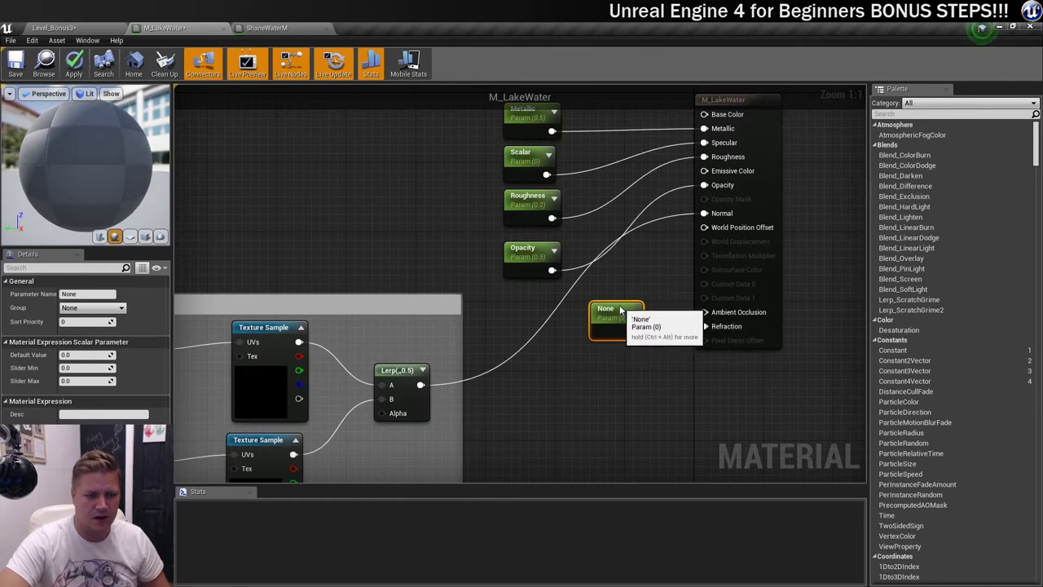
- Name the new scalar parameter Refraction and move its node closer to the material's Refraction input
left_click(79, 294)
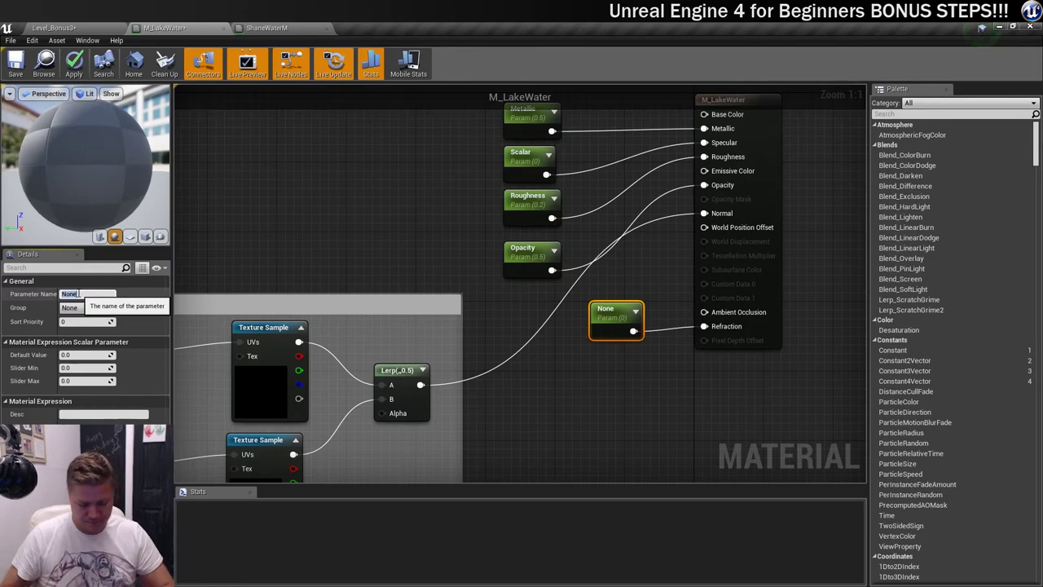
type("Refracti")
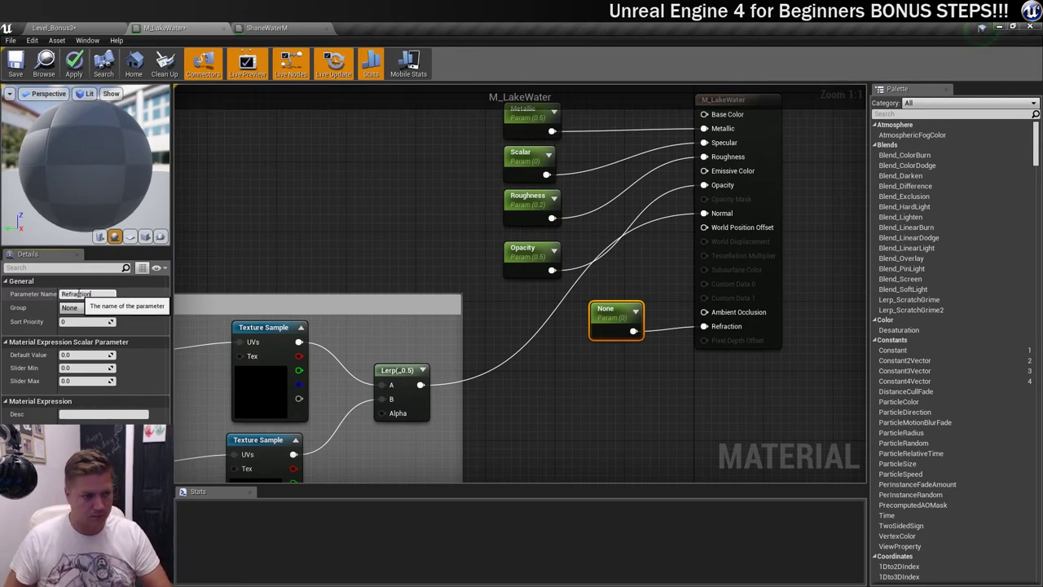
key("Return")
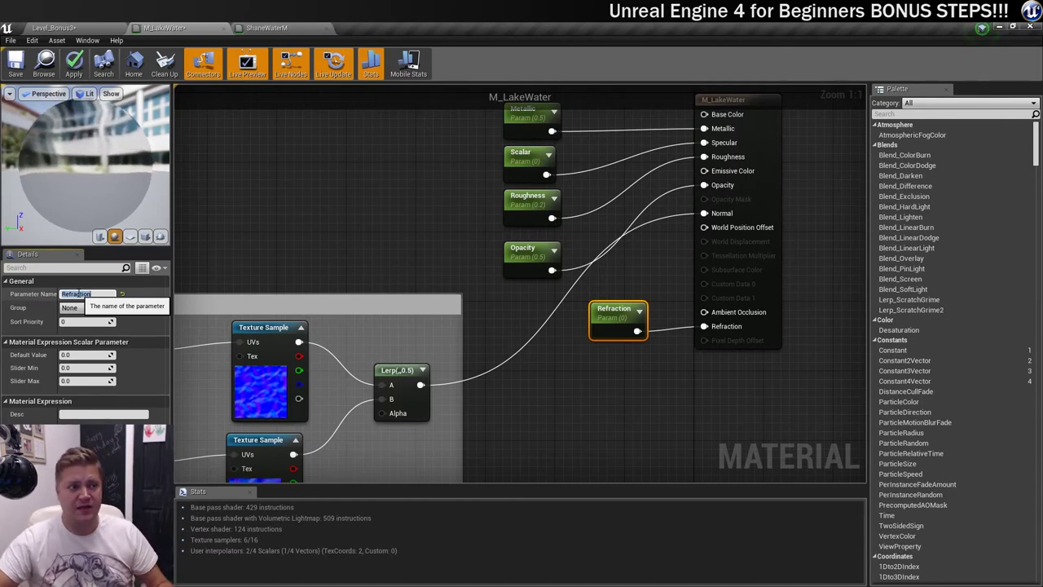
left_click_drag(81, 163, 66, 144)
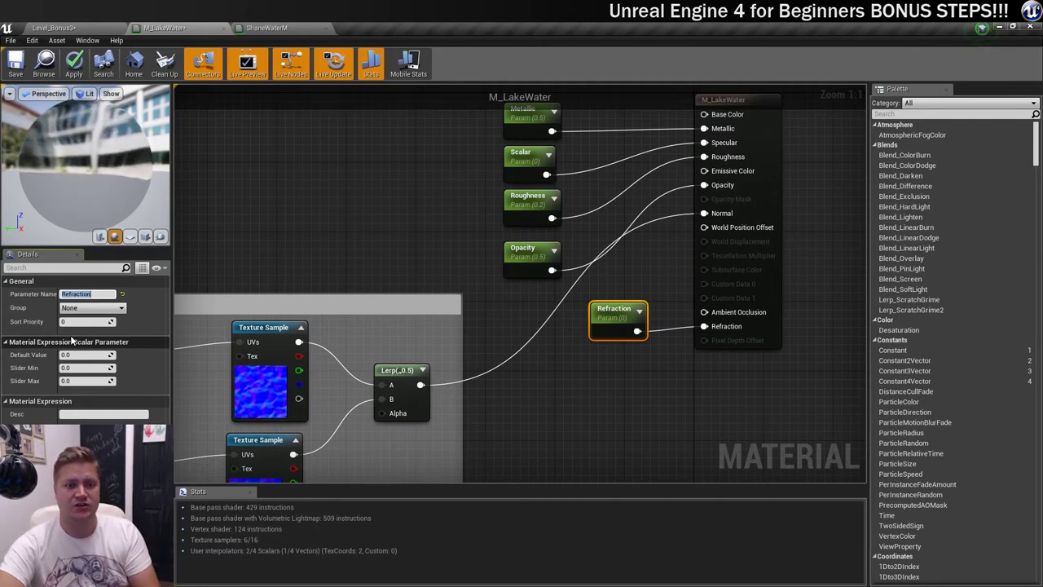
left_click_drag(610, 332, 633, 308)
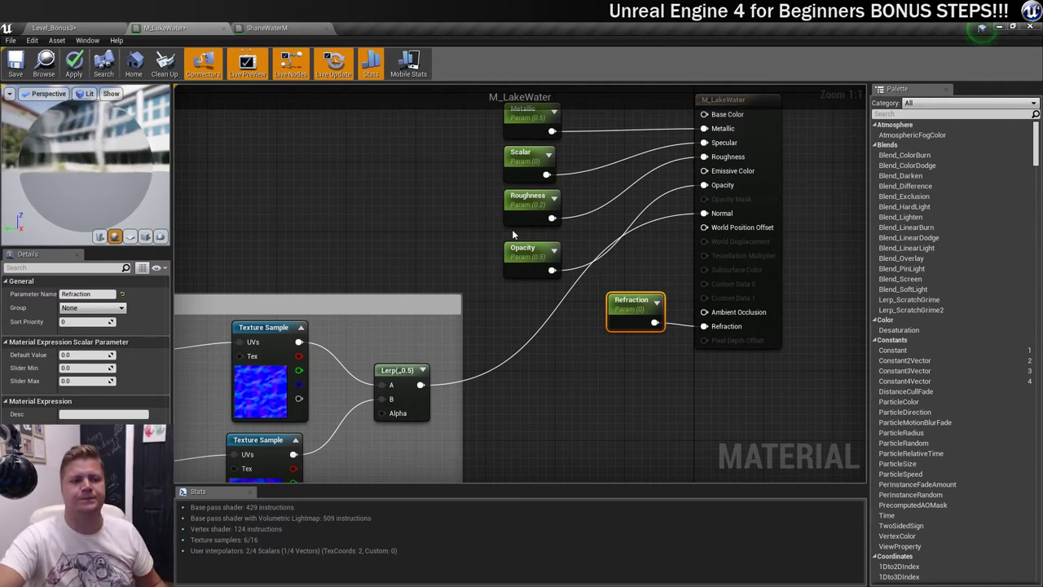
- Add a vector parameter and place it above the Metallic parameter node
right_click_drag(410, 156, 367, 357)
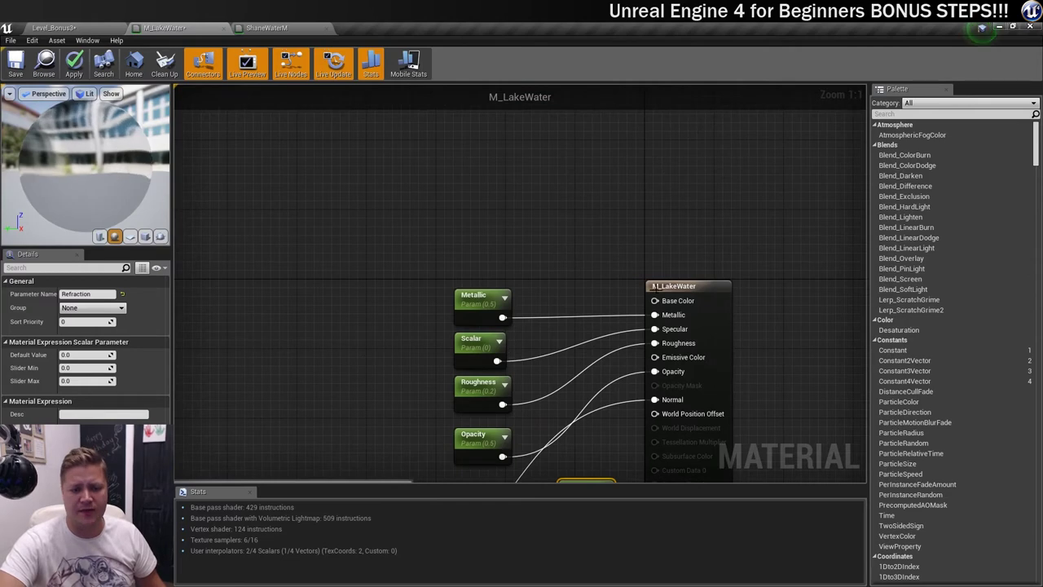
right_click(489, 179)
type("vac")
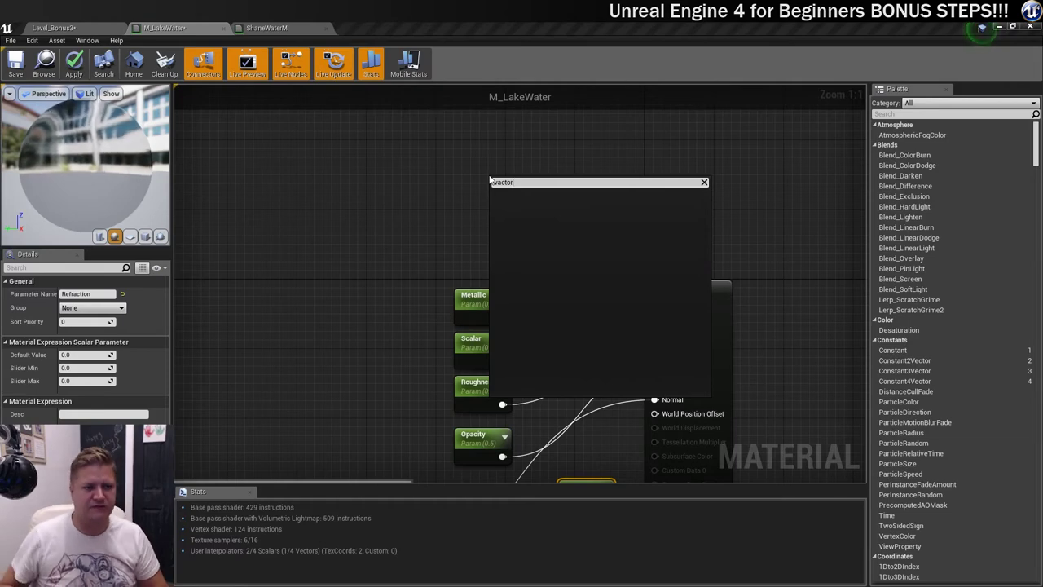
key("BackSpace")
key("BackSpace")
key("BackSpace")
type("vec")
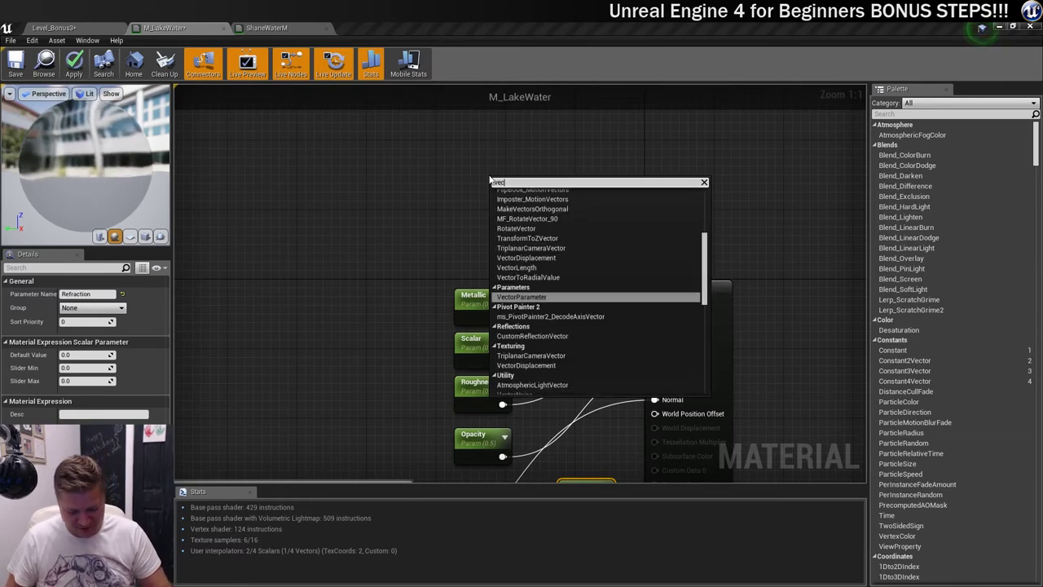
type("tor")
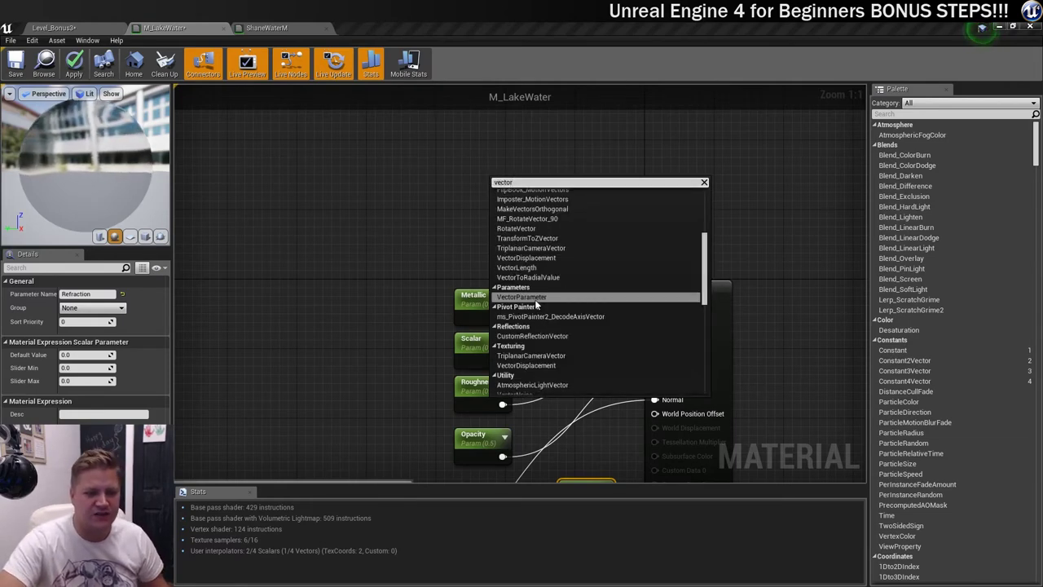
left_click(522, 297)
left_click_drag(532, 185, 479, 149)
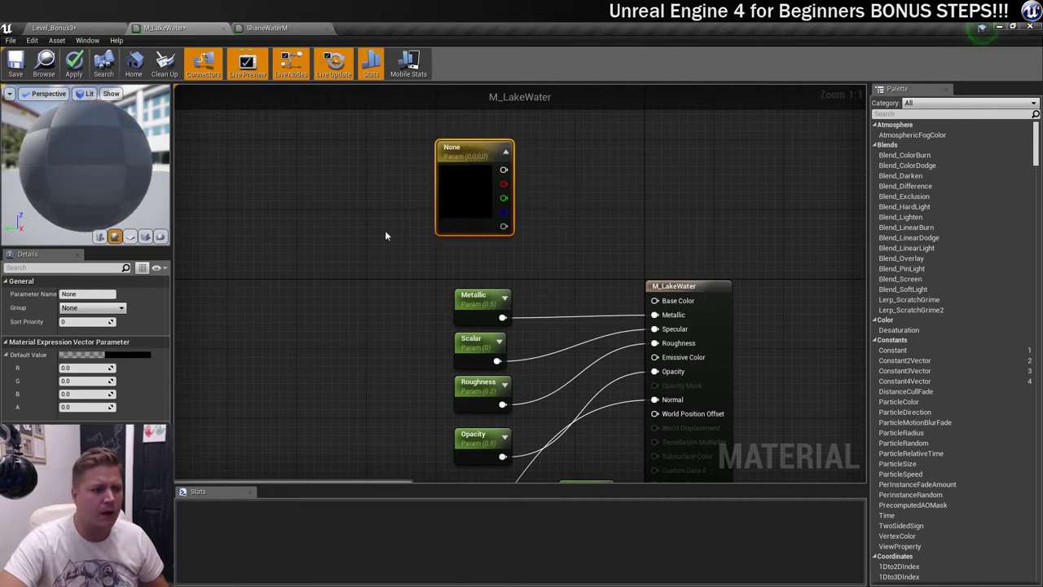
- Set the vector parameter's default colour to white (R, G and B 1.0) and move its node further from the material node
left_click(116, 359)
left_click_drag(278, 388, 274, 320)
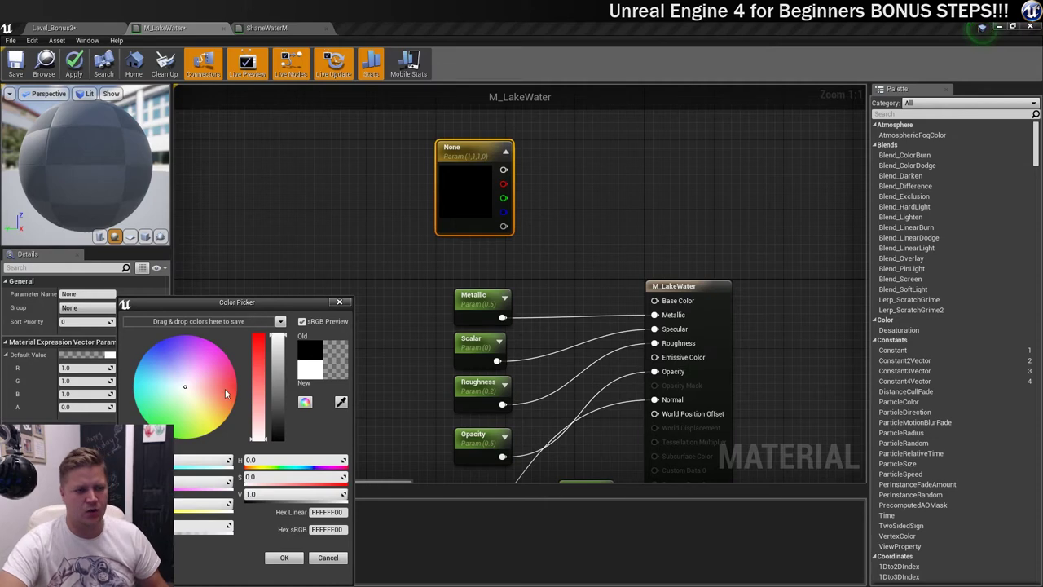
left_click(260, 430)
left_click(258, 426)
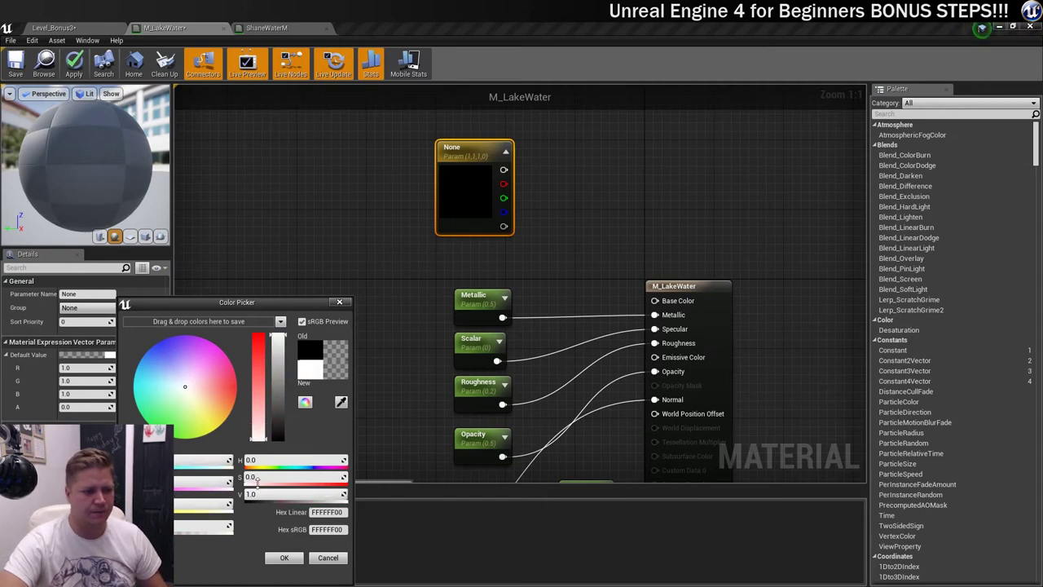
left_click(284, 557)
left_click_drag(480, 141, 453, 124)
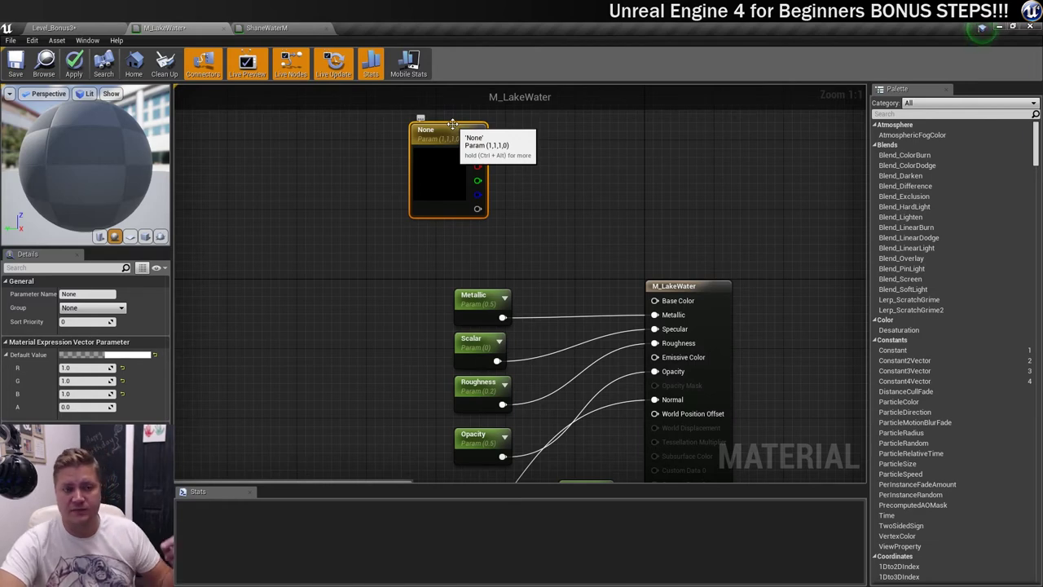
- Add a LinearInterpolate node, connect the vector parameter to its B input and its output to the material's Base Color
right_click(553, 192)
type("lerp")
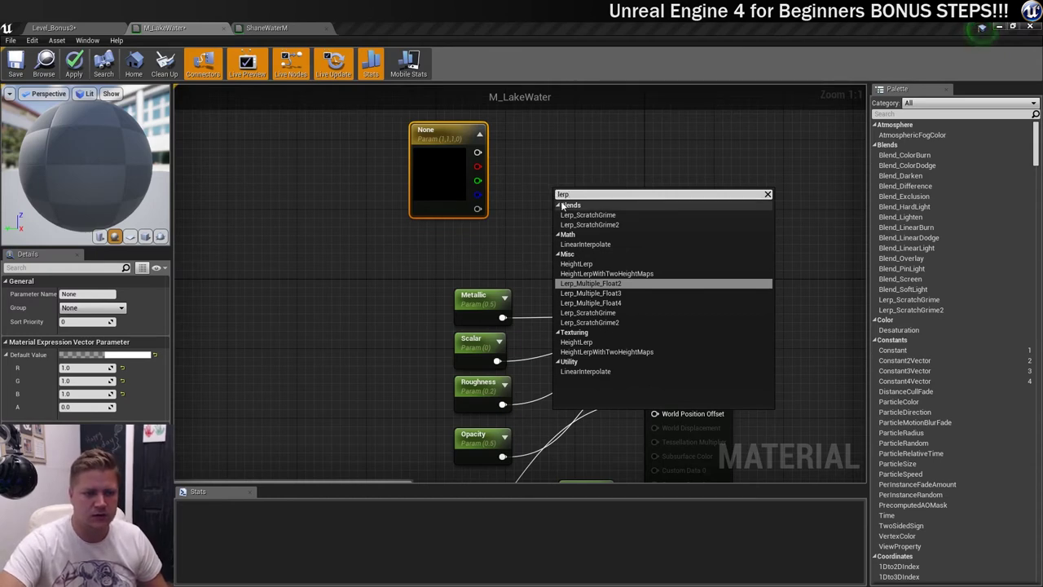
left_click(605, 244)
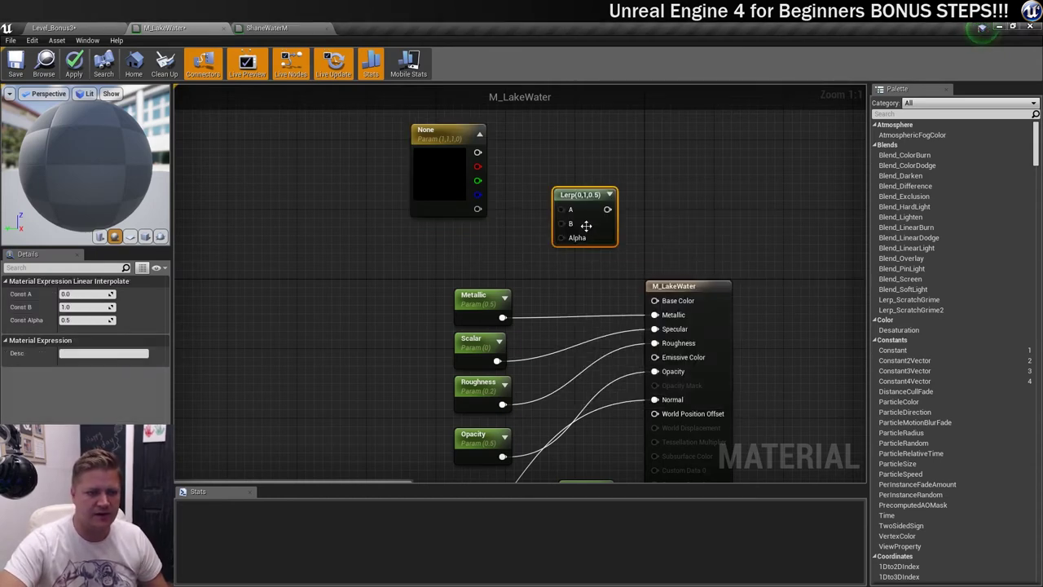
left_click_drag(584, 198, 562, 218)
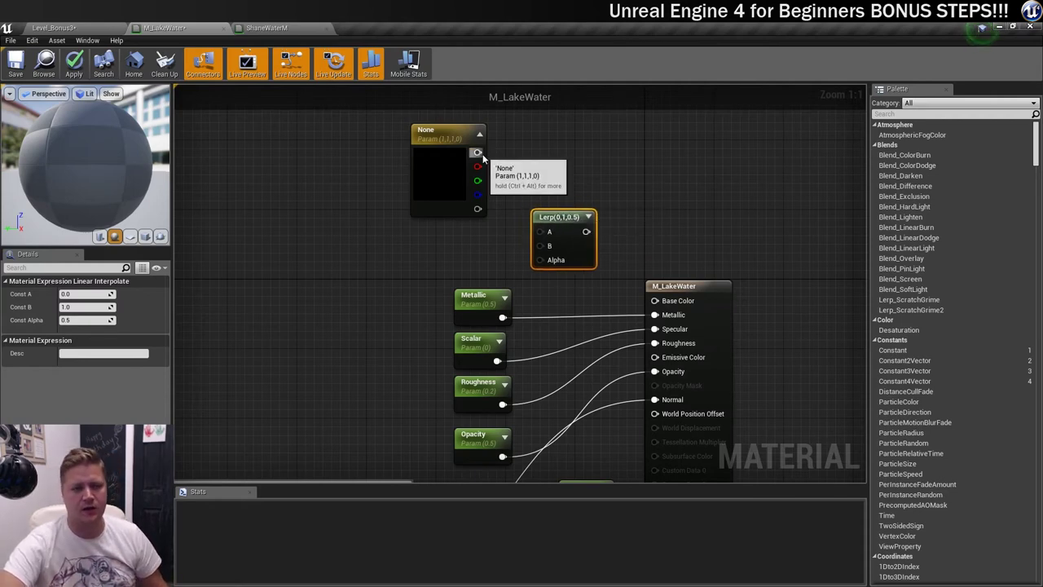
left_click_drag(478, 152, 541, 246)
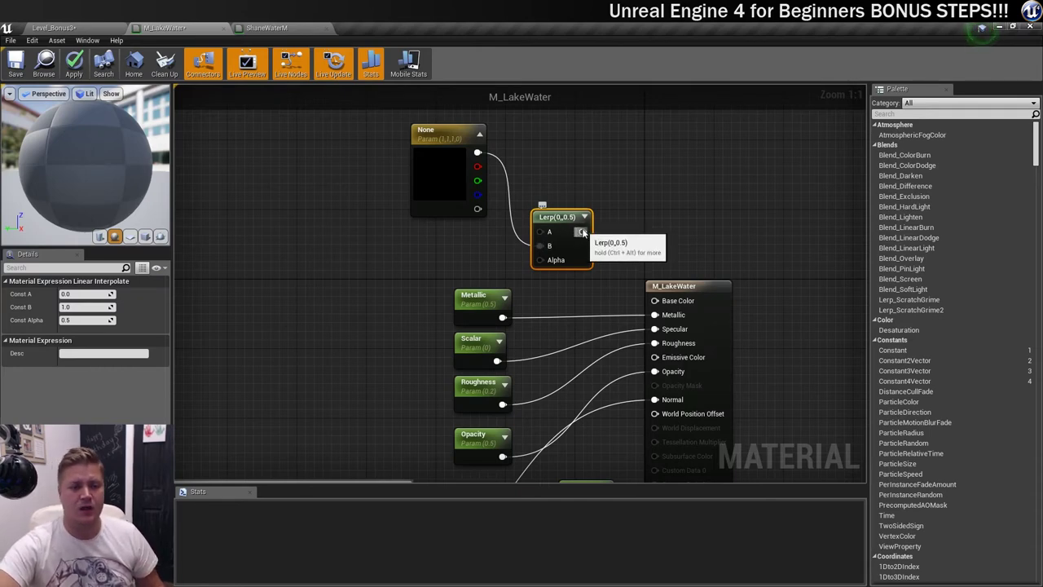
left_click_drag(583, 233, 655, 301)
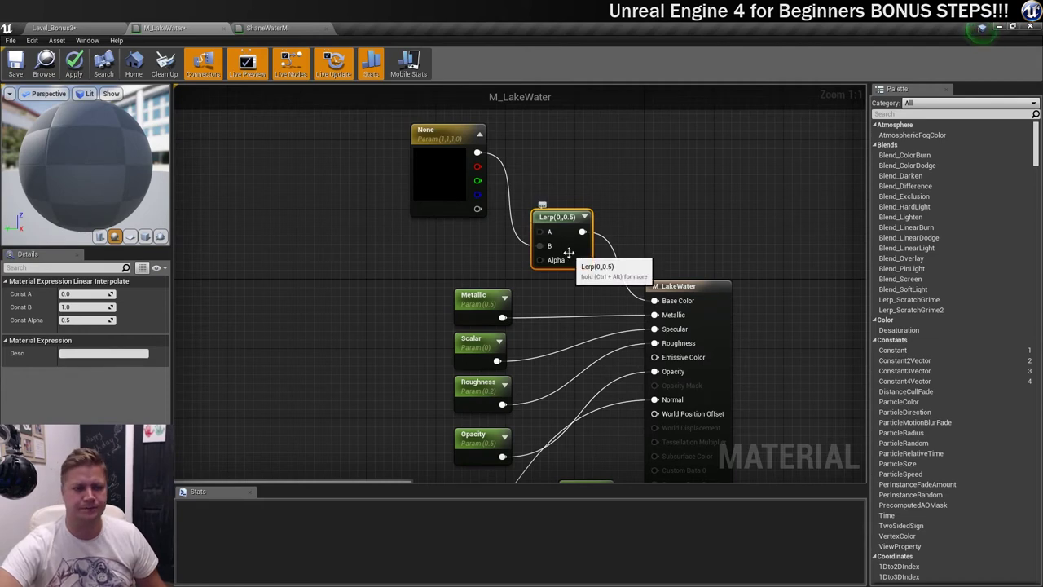
- Add a Fresnel node to the M_LakeWater graph and connect its output to the Lerp's Alpha input
scroll(495, 262, "down", 1)
right_click_drag(496, 262, 627, 276)
scroll(571, 265, "down", 1)
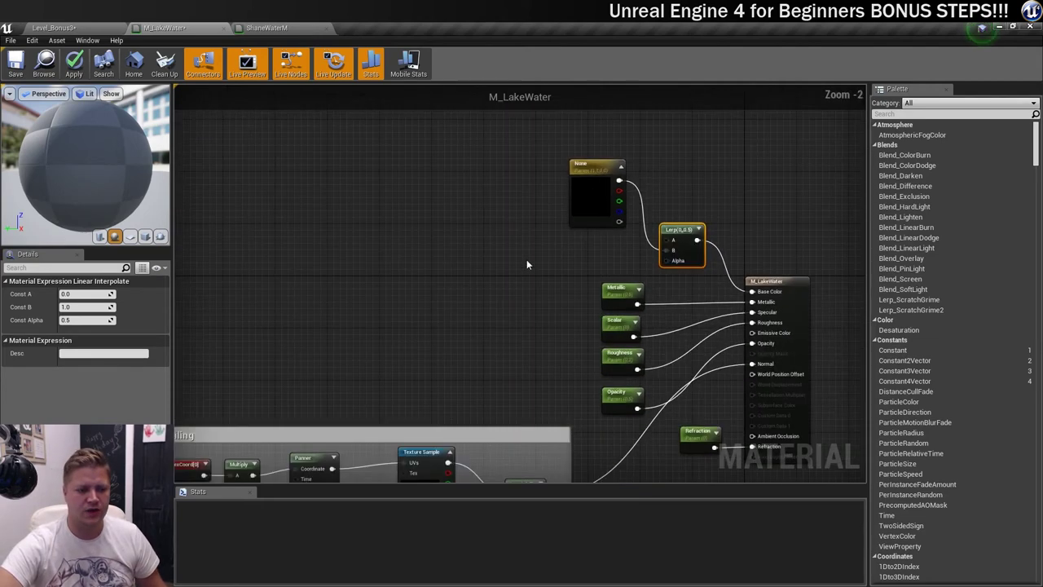
right_click_drag(527, 259, 502, 270)
left_click(267, 27)
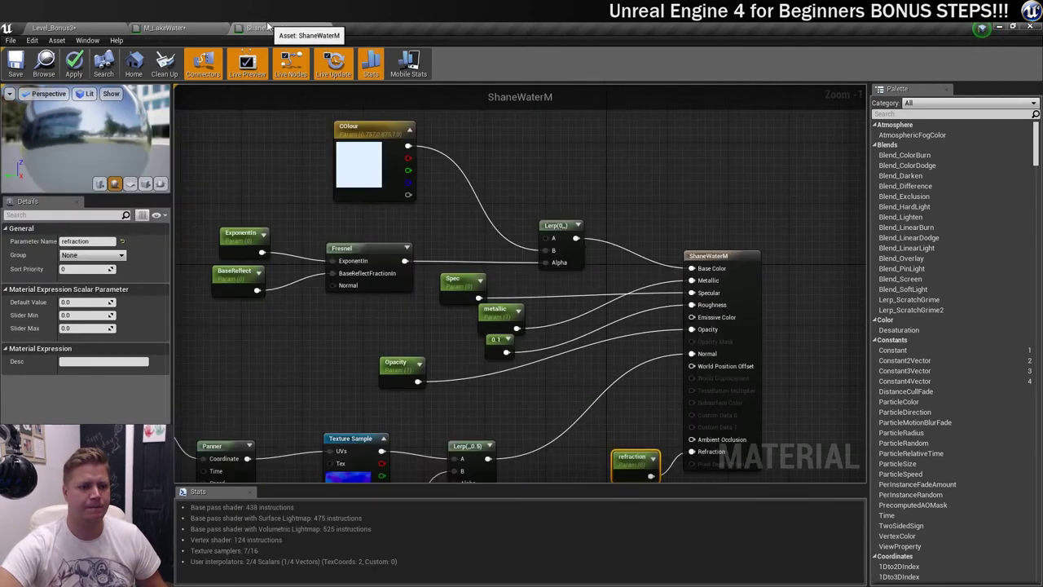
left_click(164, 28)
right_click(518, 270)
type("fresnel")
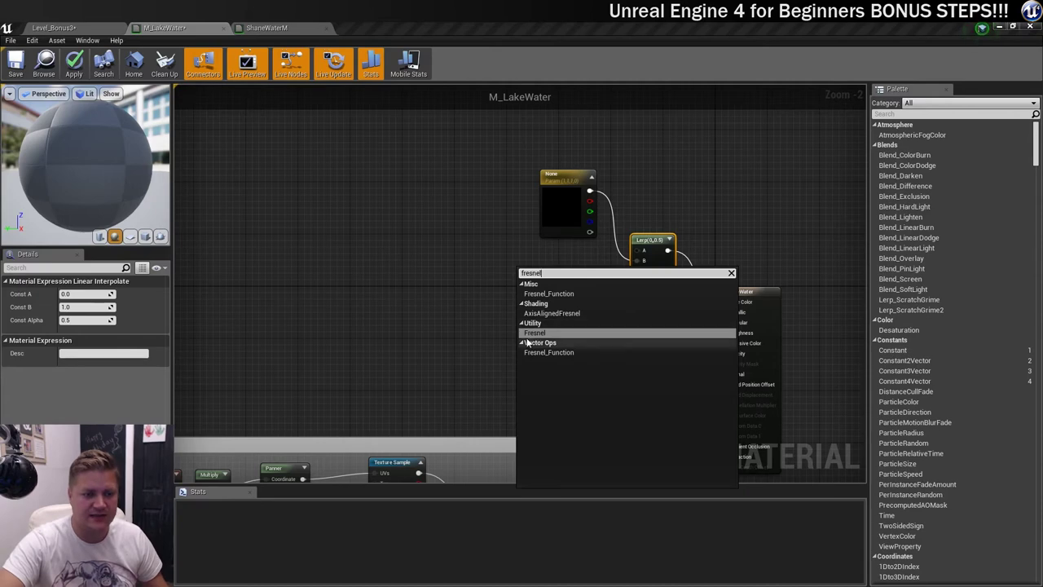
left_click(534, 334)
left_click_drag(563, 283, 643, 270)
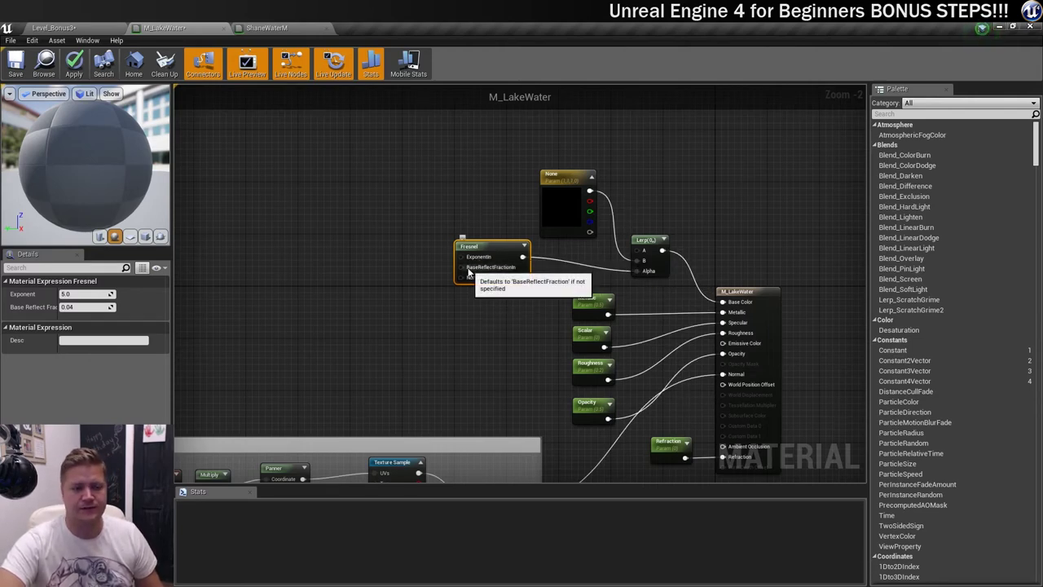
- Add scalar parameters feeding the Fresnel node's ExponentIn and BaseReflectFractionIn inputs and arrange them one above the other beside it
left_click_drag(461, 267, 392, 241)
type("sc")
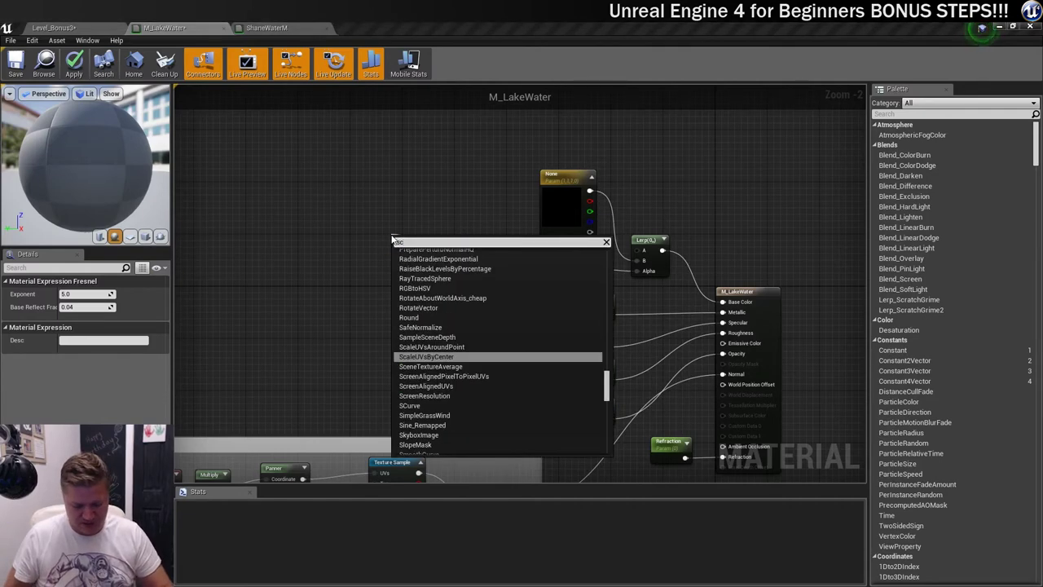
type("alar")
key("Return")
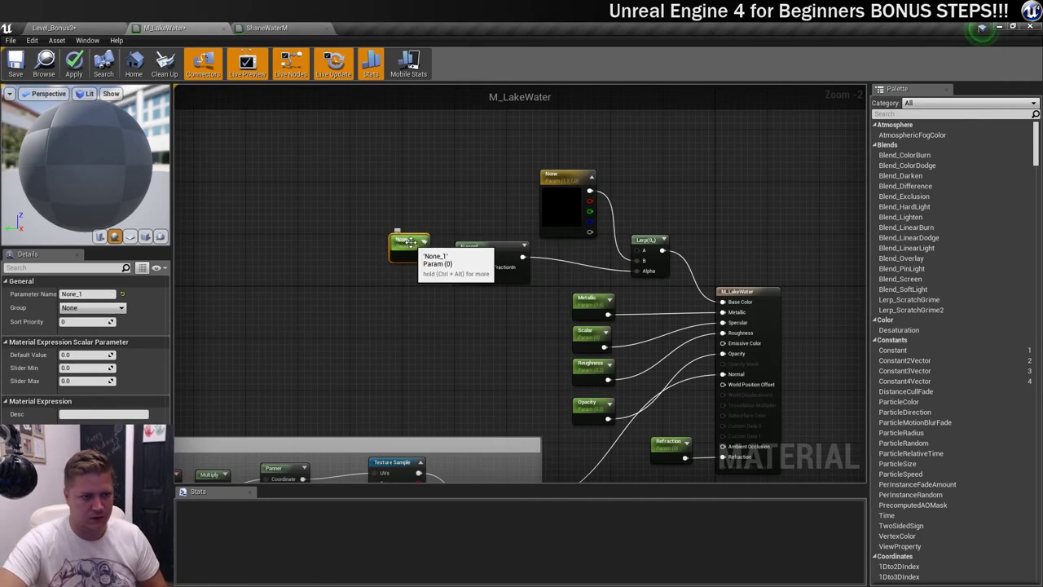
left_click_drag(409, 242, 392, 227)
left_click_drag(404, 295, 394, 277)
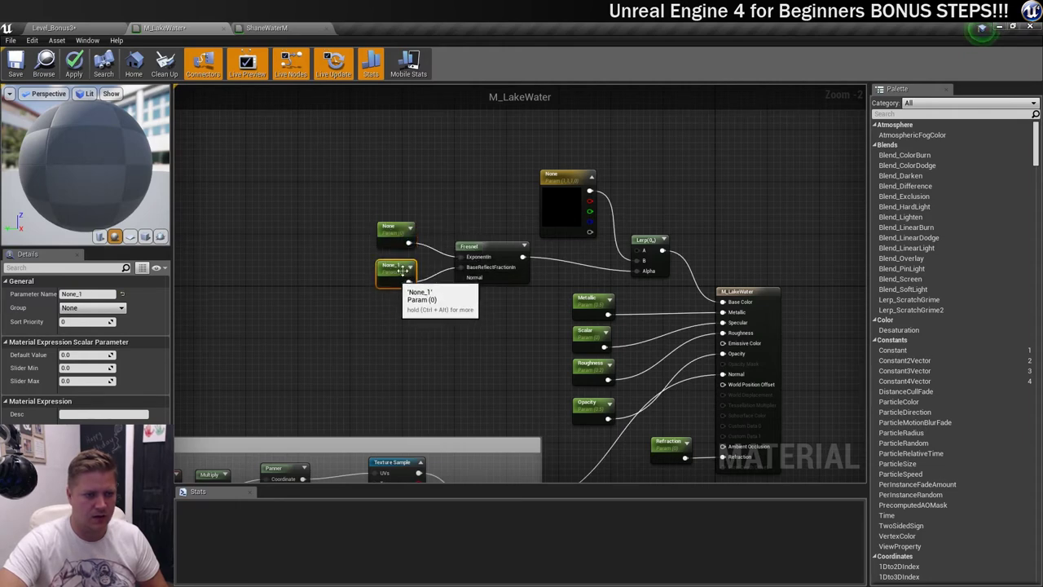
- Name the scalar parameter feeding the Fresnel exponent input ExponentIn
left_click(394, 228)
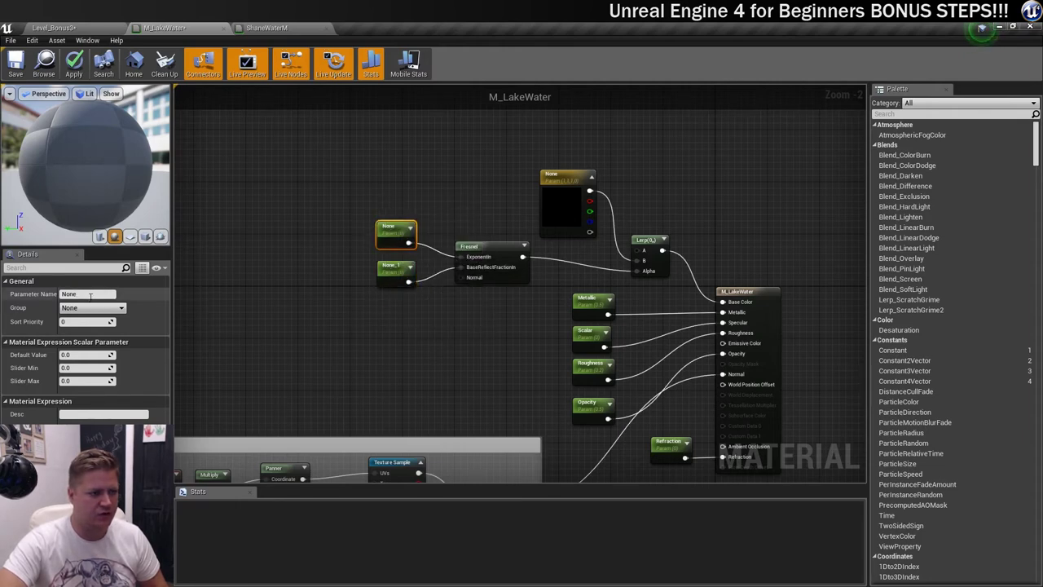
left_click(89, 294)
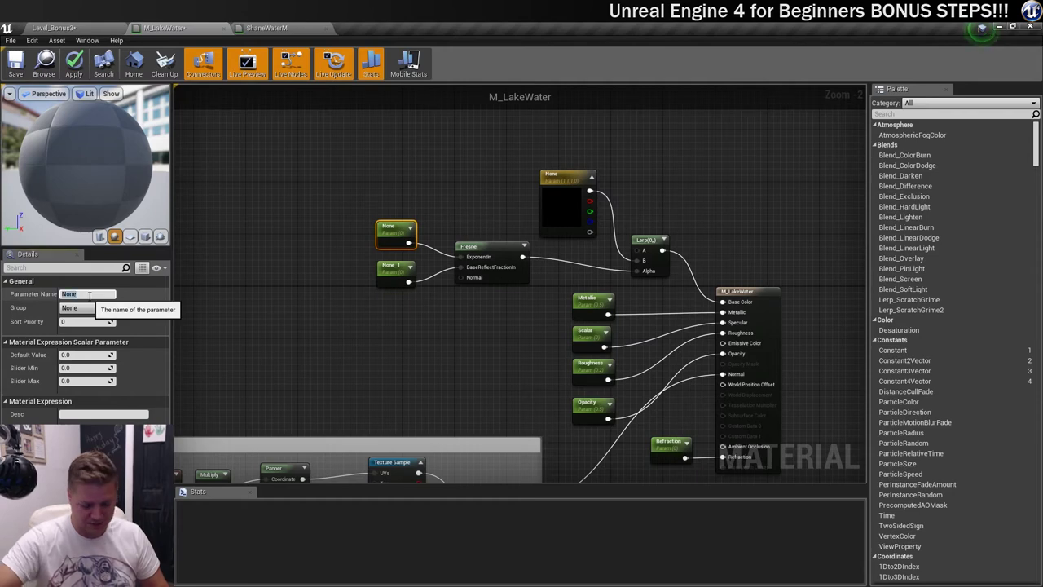
type("Exp")
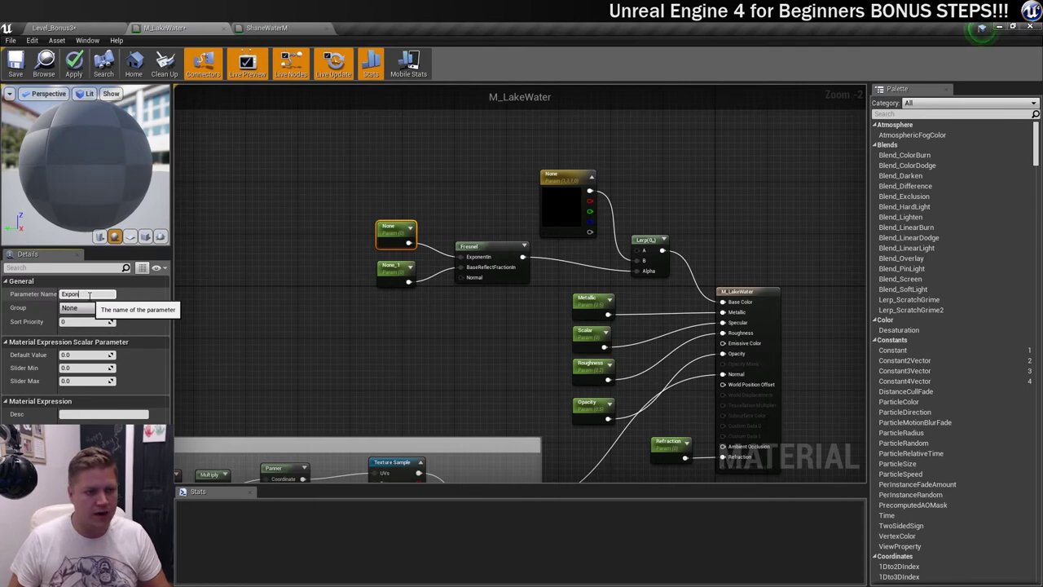
key("Return")
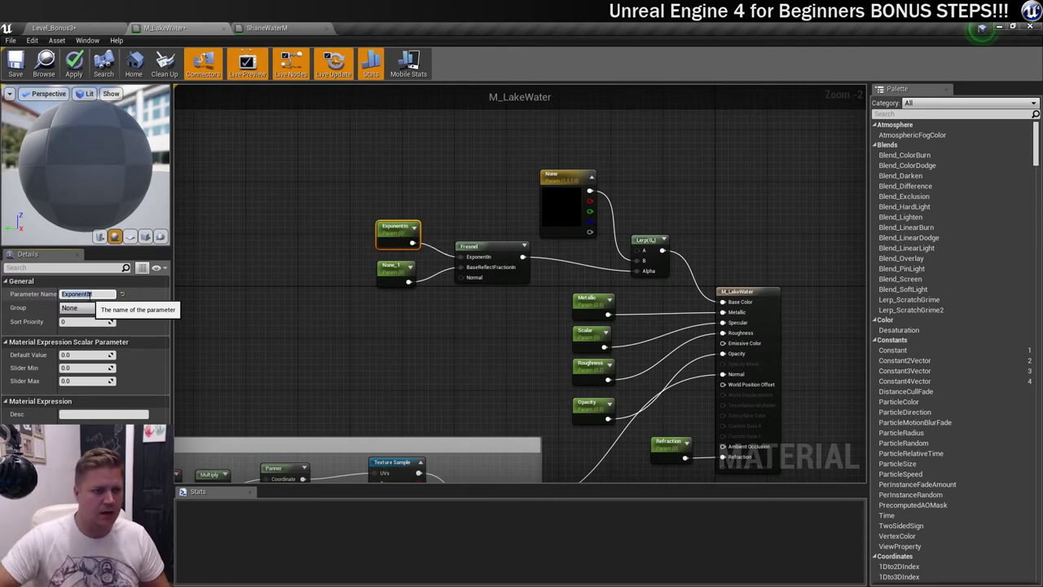
- Name the scalar parameter feeding the Fresnel base reflect fraction input BaseReflect
left_click(391, 271)
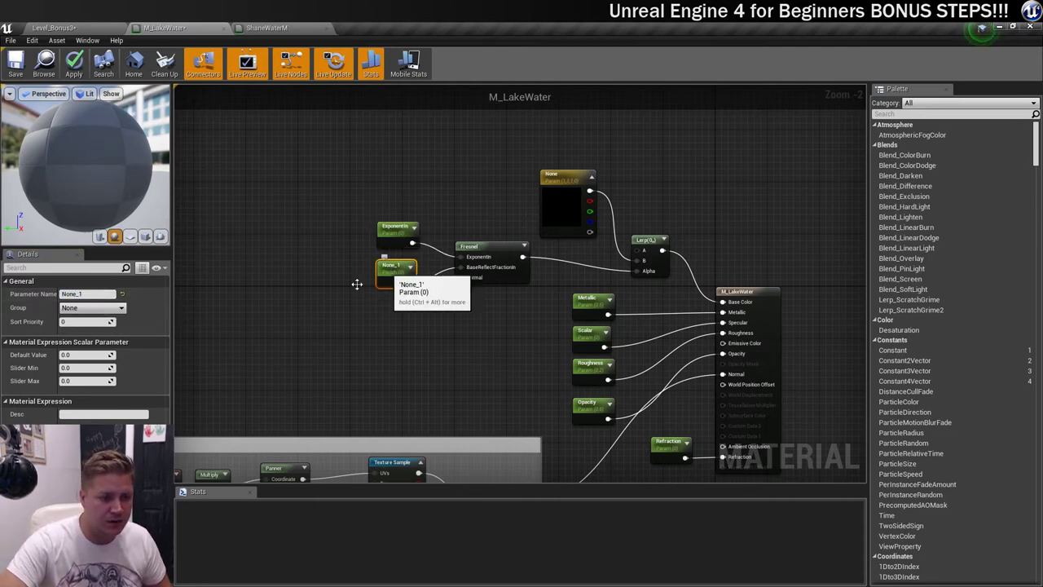
left_click(85, 294)
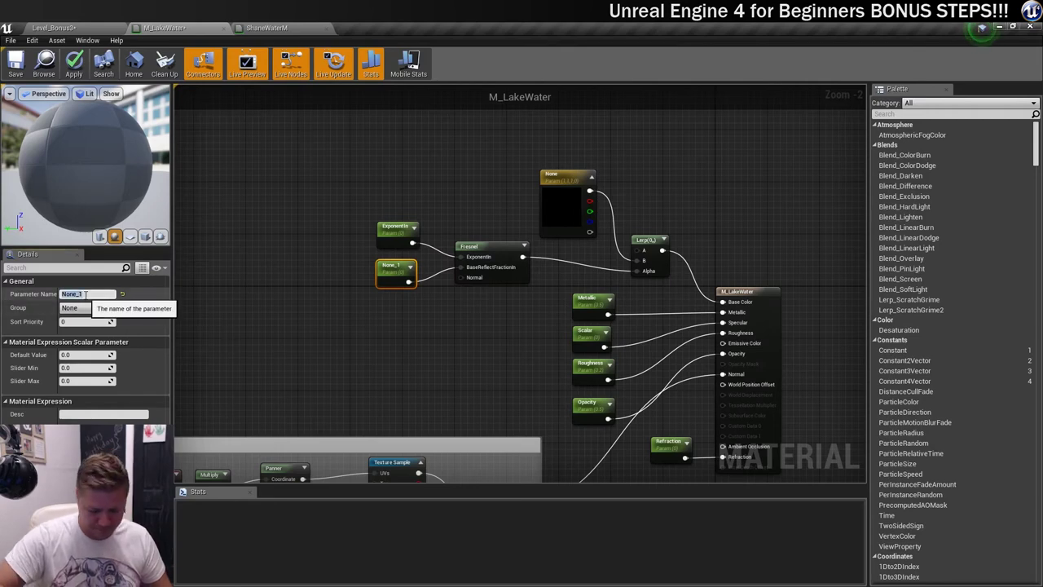
type("BaseR")
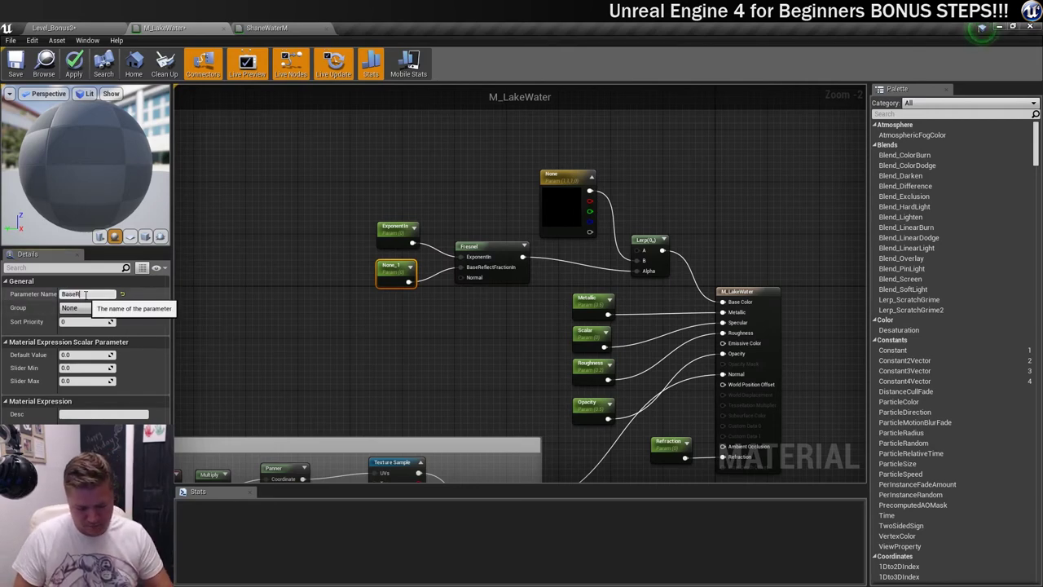
type("eflect")
key("Return")
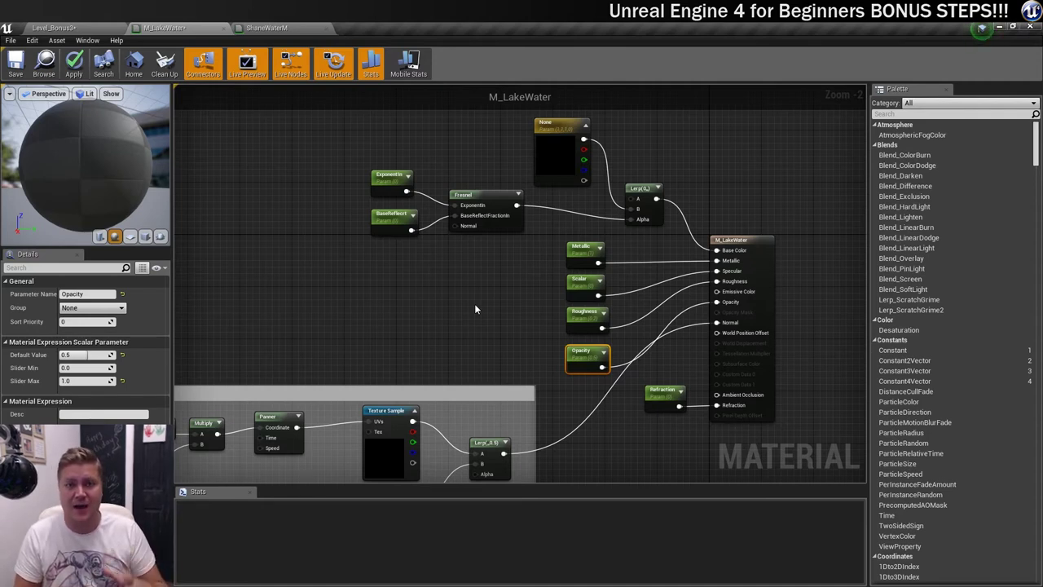
- Check the Metallic parameter and set the Roughness parameter's default value to 0.1
left_click(584, 253)
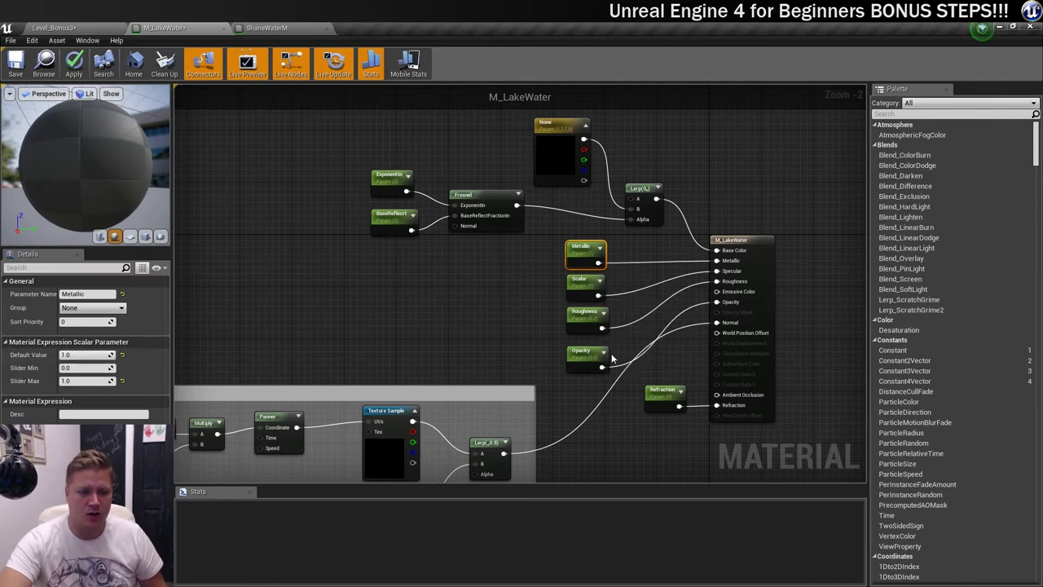
left_click(586, 316)
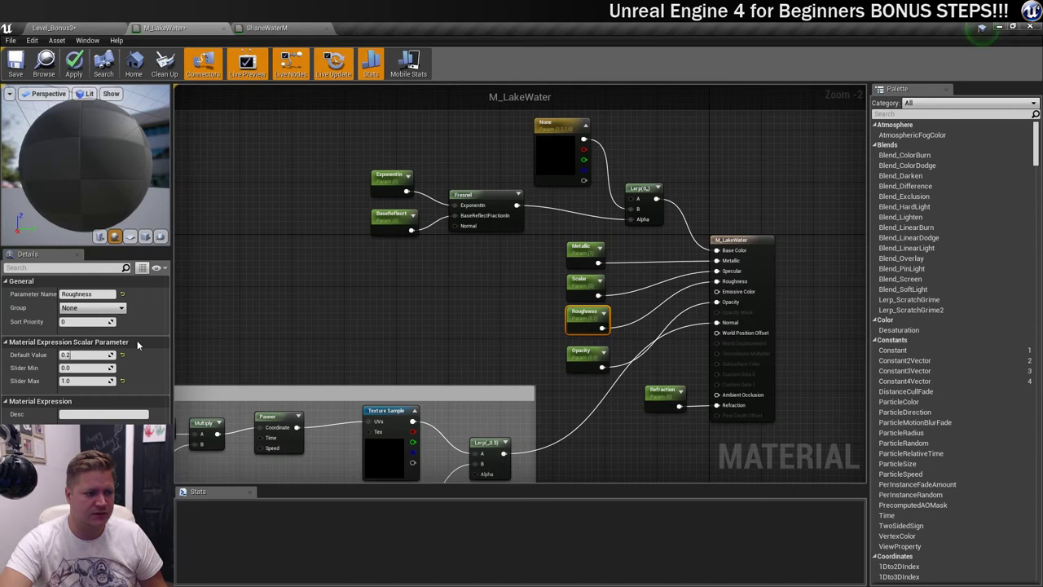
left_click(87, 355)
type("0")
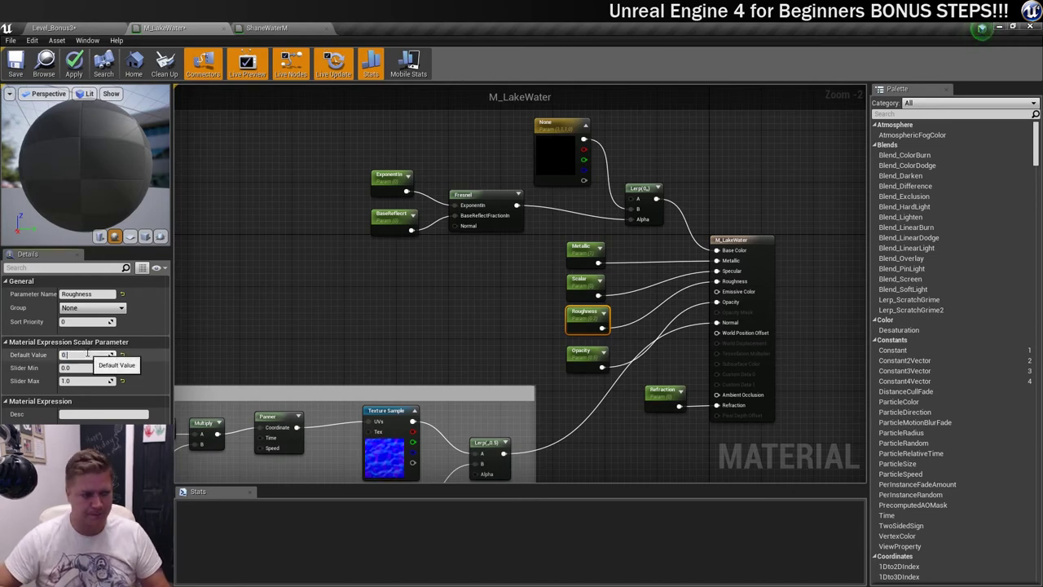
type(".1")
key("Return")
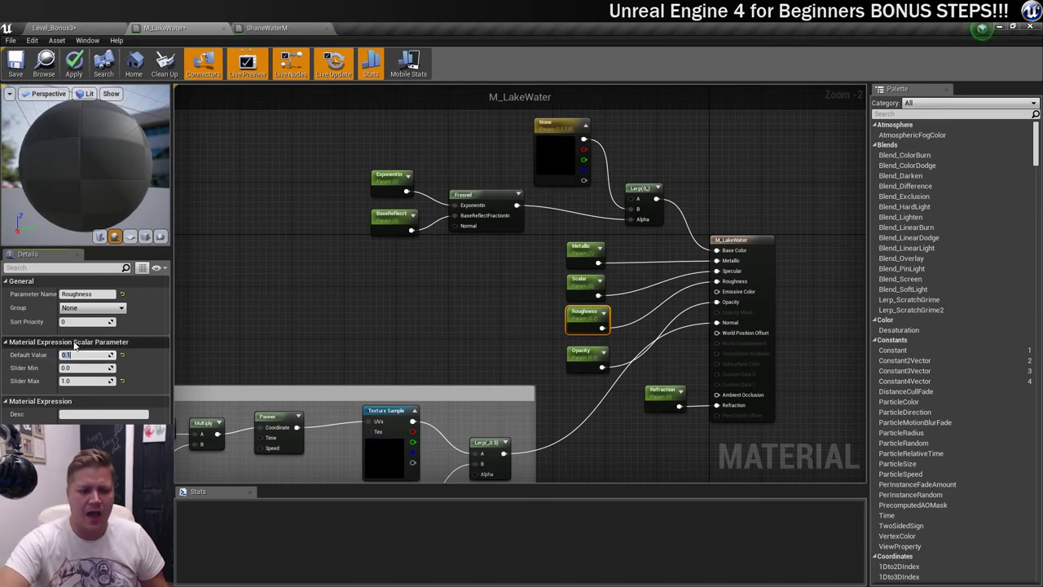
- Set the Opacity parameter's default value to 1.0 and save the M_LakeWater material
left_click(580, 353)
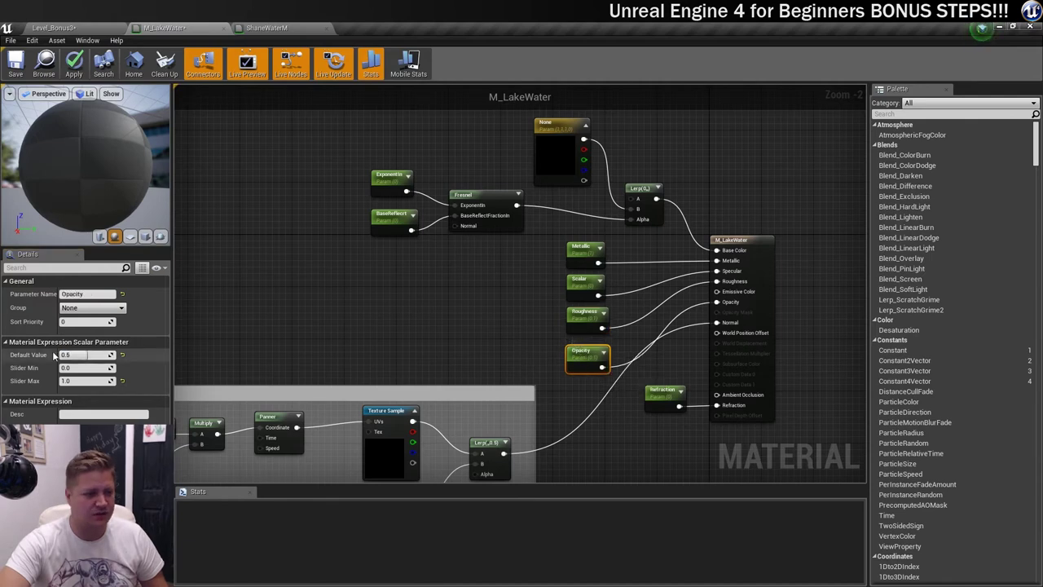
left_click(70, 356)
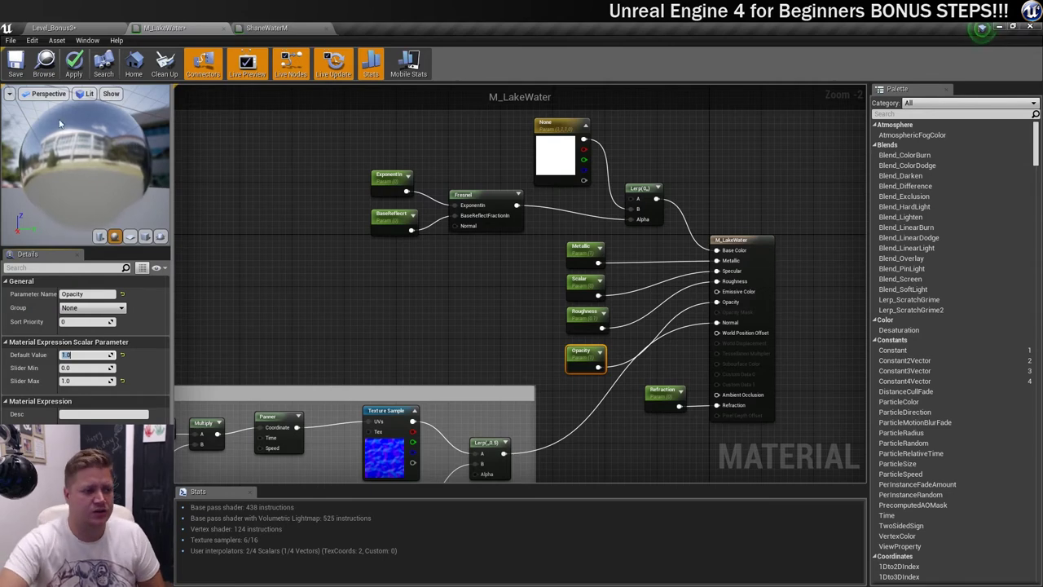
left_click_drag(132, 191, 68, 149)
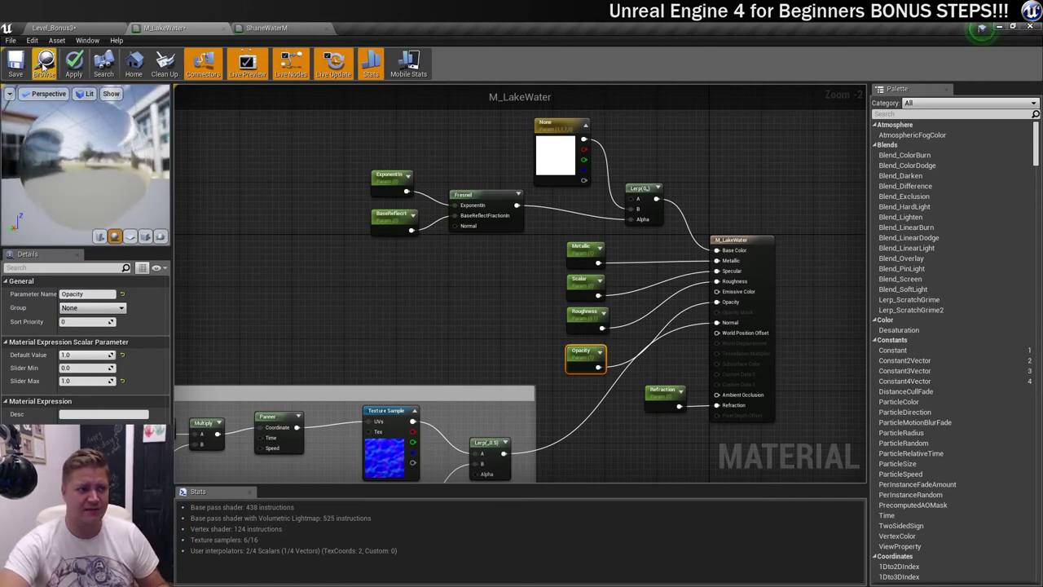
left_click(23, 68)
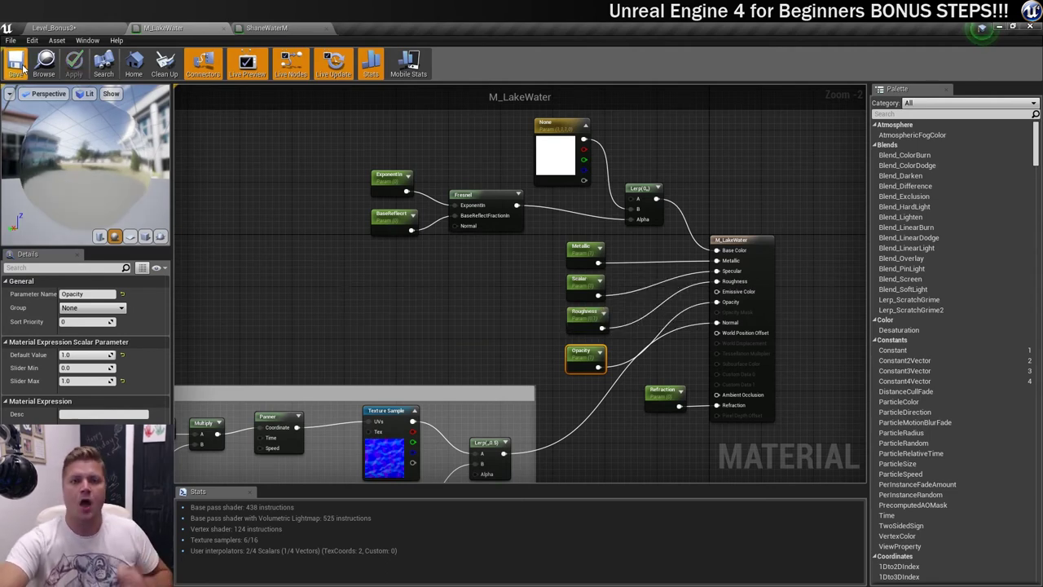
- Return to the level and create a material instance of M_LakeWater, keeping the name M_LakeWater_Inst
left_click(79, 27)
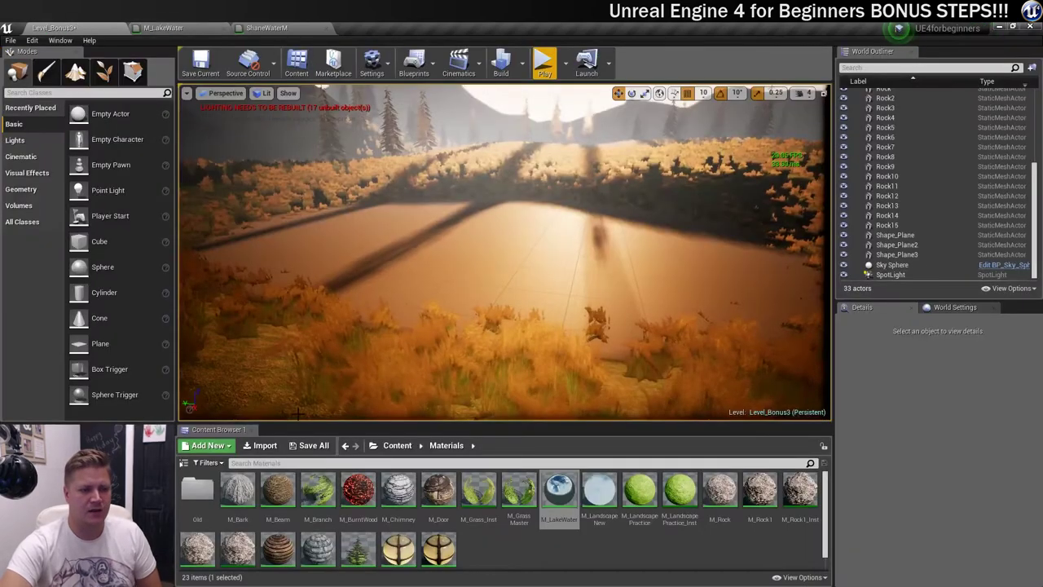
right_click(513, 552)
mouse_move(537, 486)
left_click(501, 563)
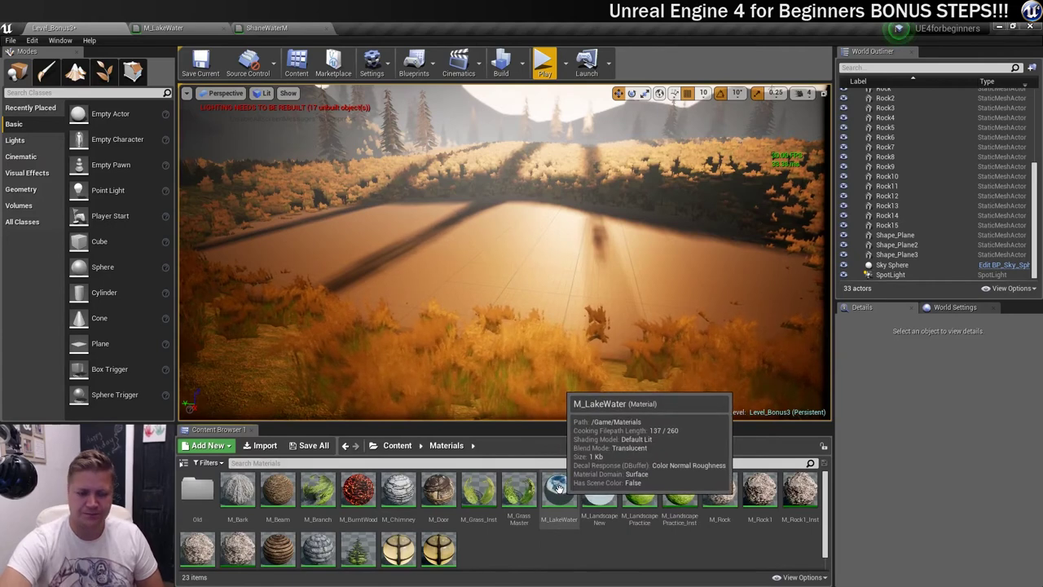
right_click(558, 487)
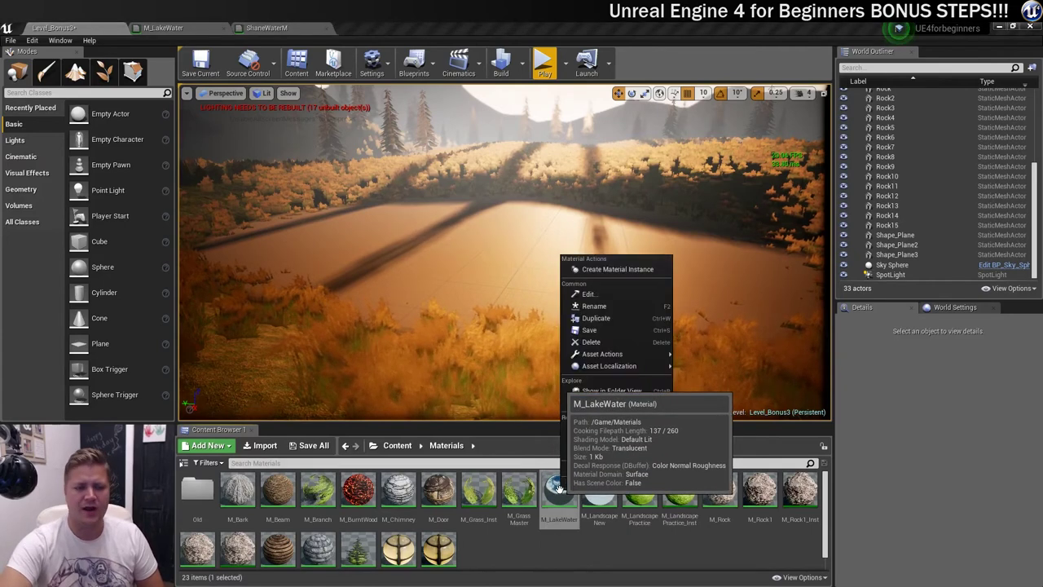
left_click(607, 268)
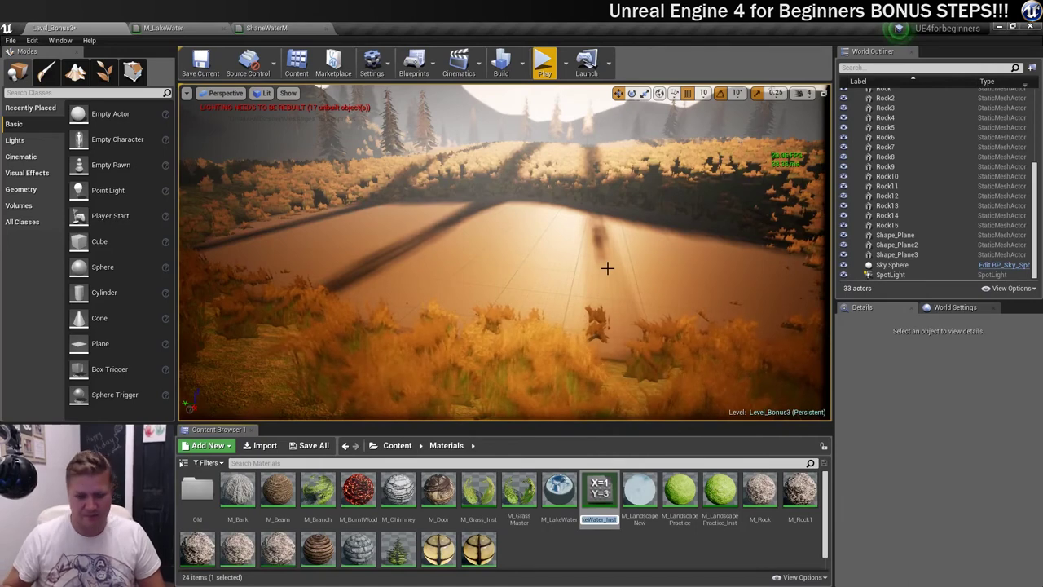
key("Return")
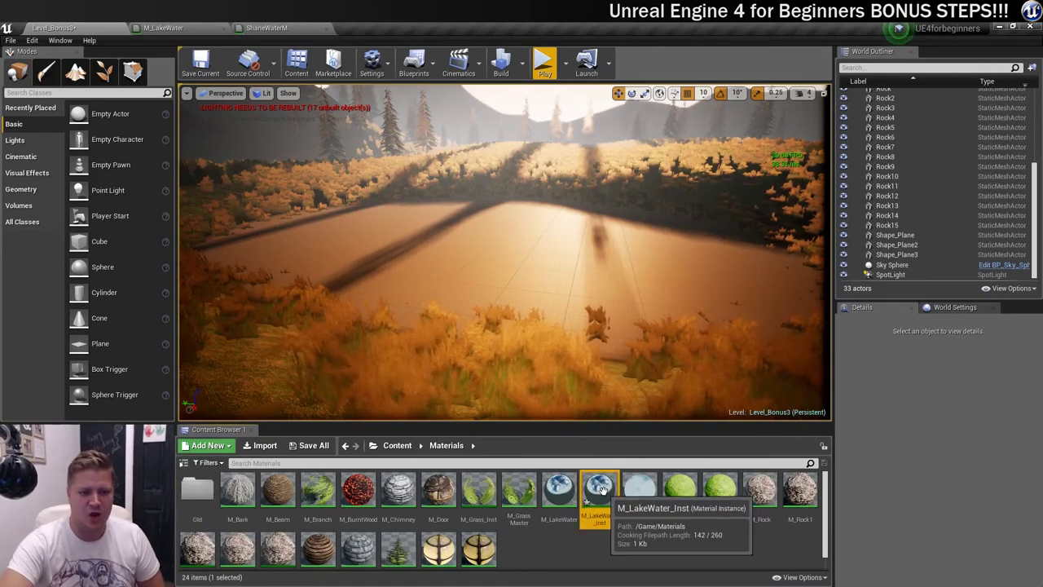
- Assign M_LakeWater_Inst to material Element 0 of the lake plane in the level
left_click(517, 266)
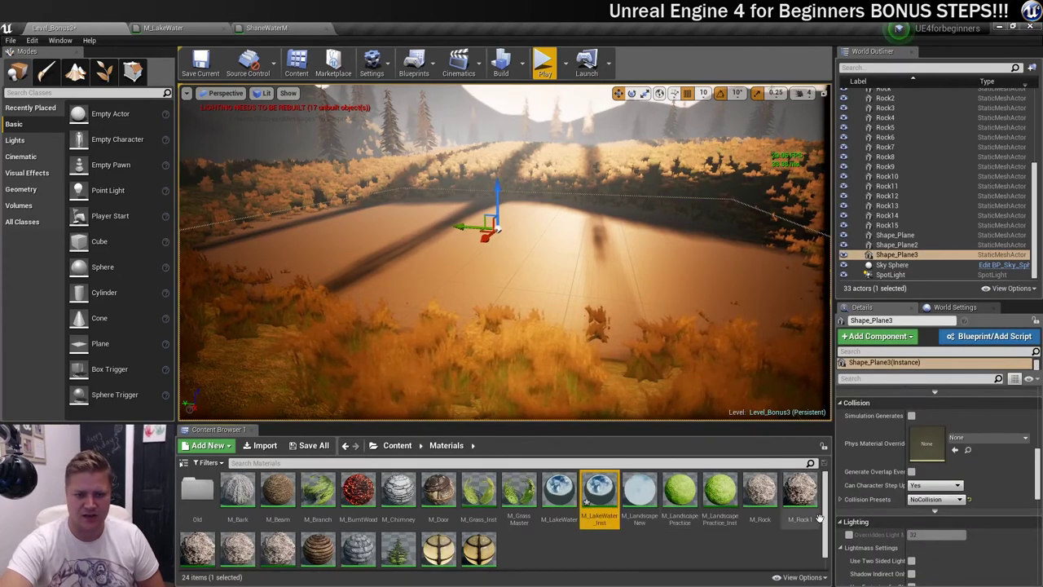
scroll(939, 461, "up", 5)
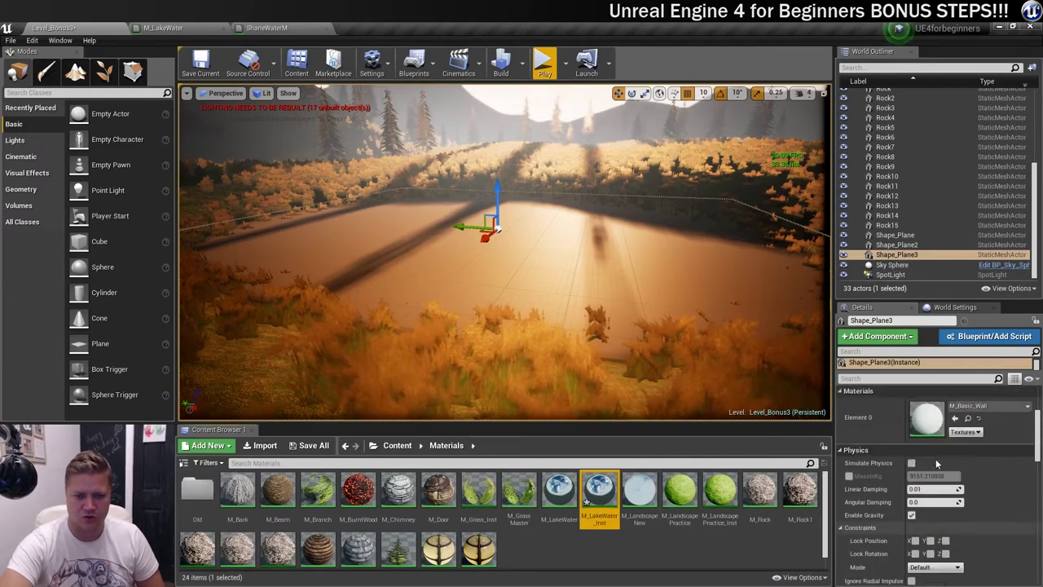
scroll(936, 463, "down", 1)
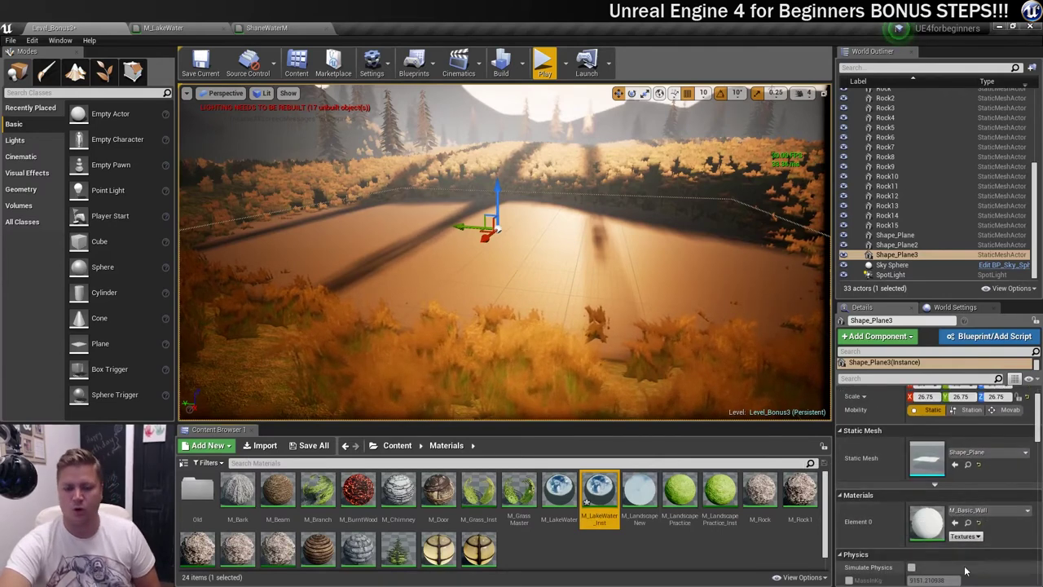
left_click(955, 522)
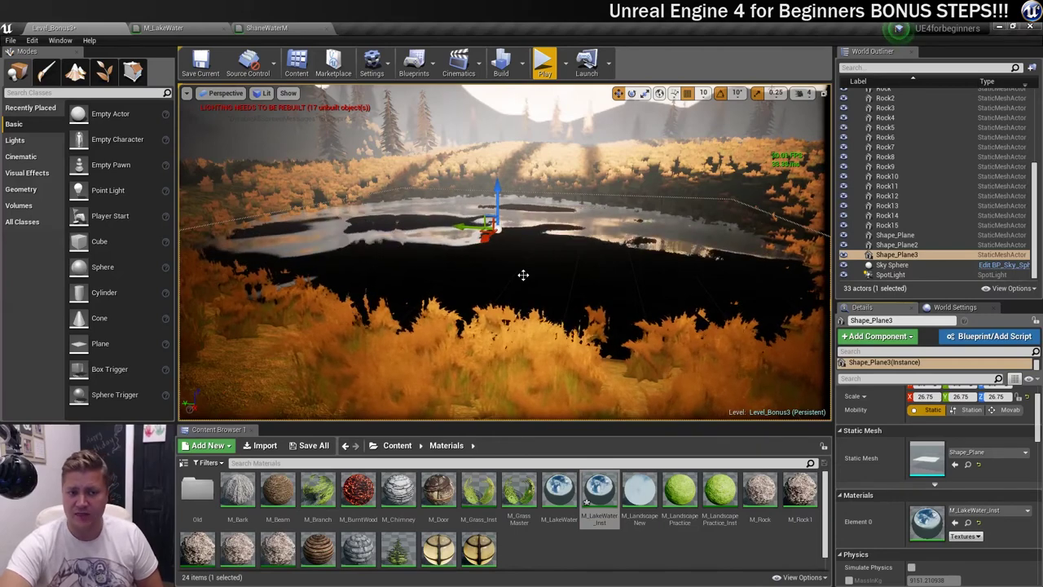
- Inspect the lake surface from above and at a low angle, and open M_LakeWater_Inst for editing
left_click_drag(545, 232, 565, 285, "alt")
scroll(587, 273, "down", 5)
scroll(566, 286, "up", 8)
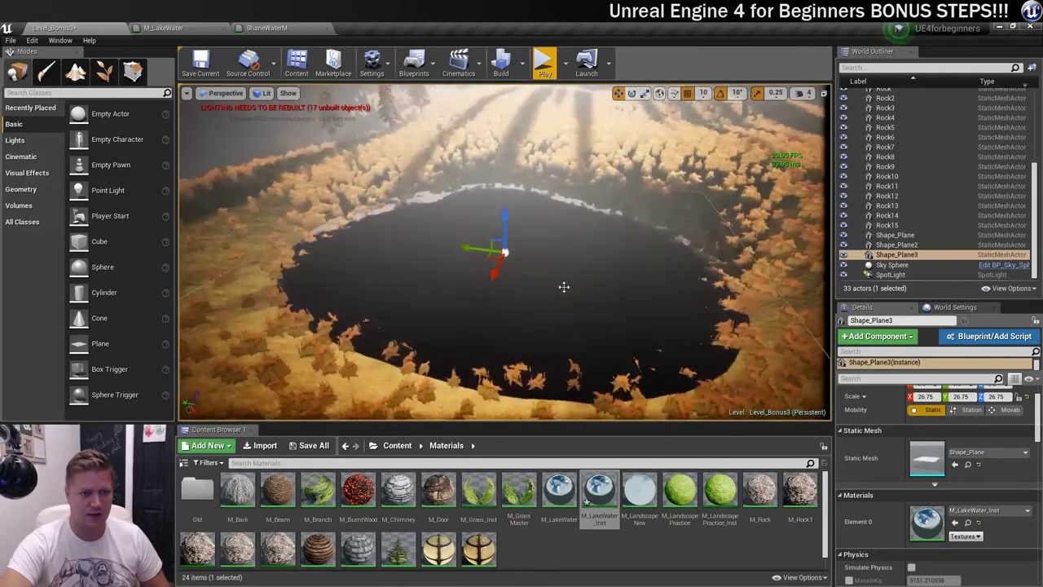
left_click_drag(563, 310, 559, 267, "alt")
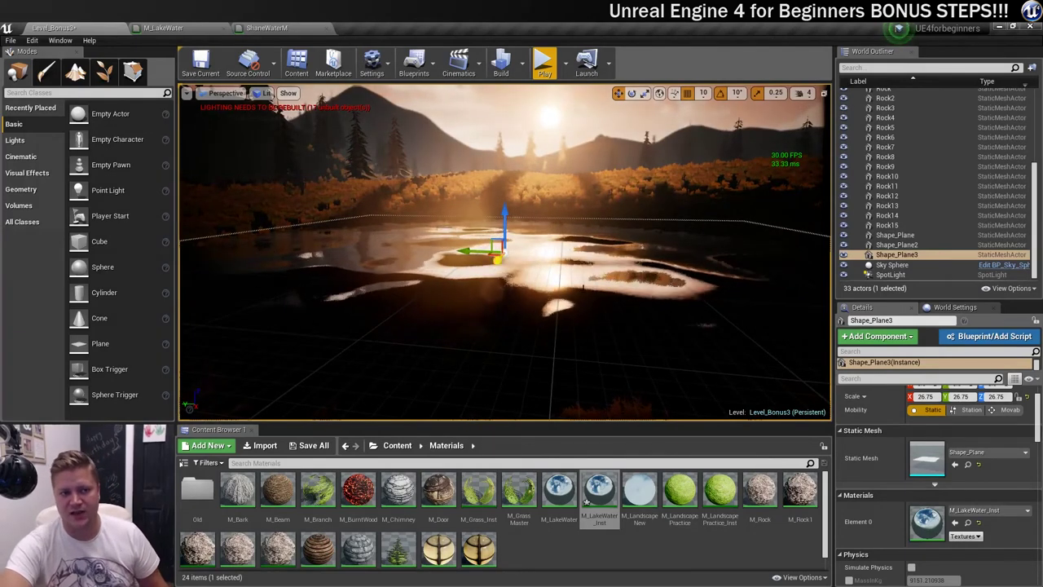
double_click(600, 492)
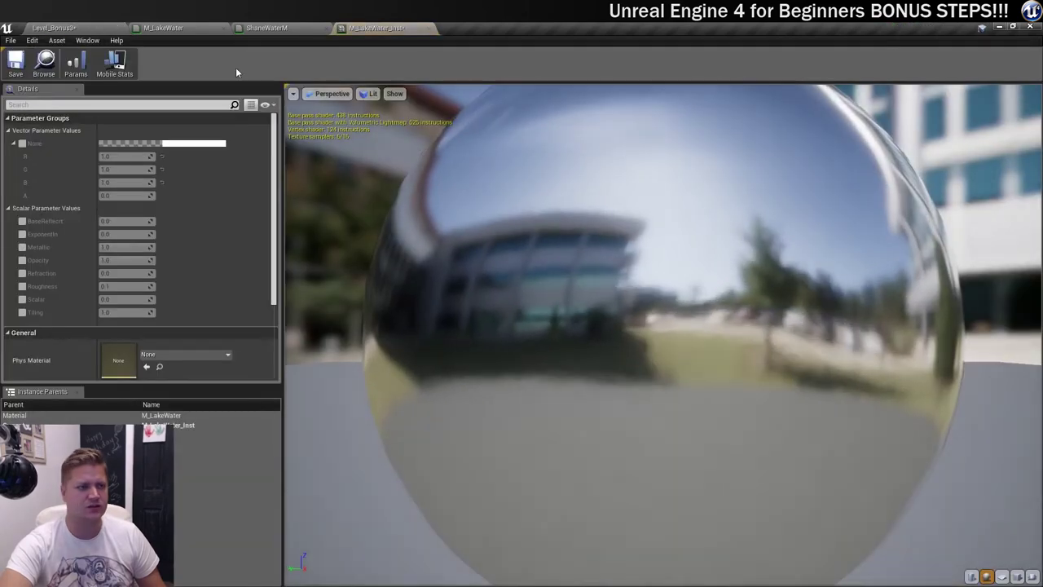
- Float the M_LakeWater_Inst editor beside the level view, widen its parameter list, and override Tiling with 12.0
left_click_drag(367, 28, 660, 90)
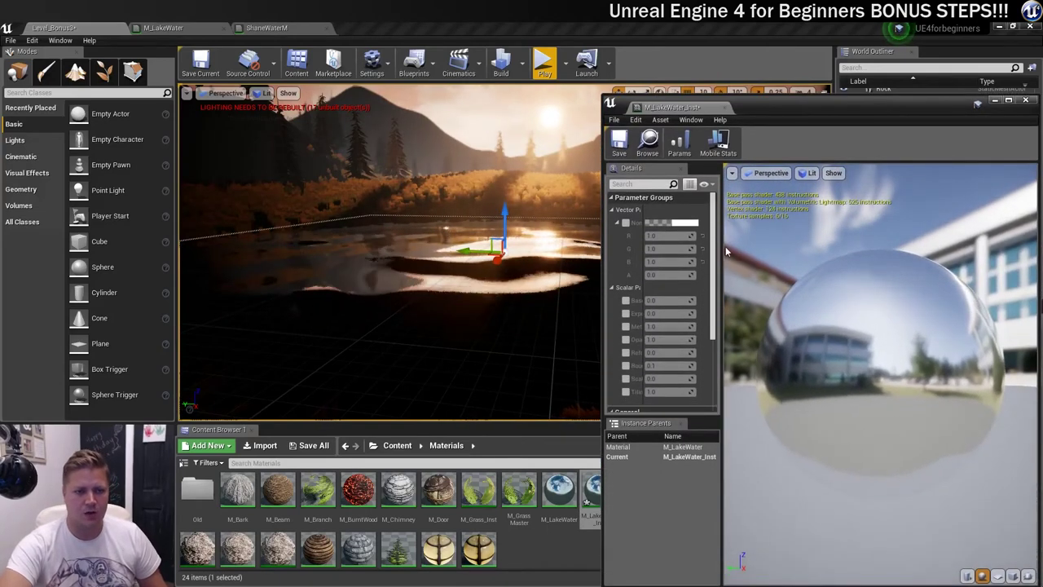
left_click_drag(722, 254, 815, 253)
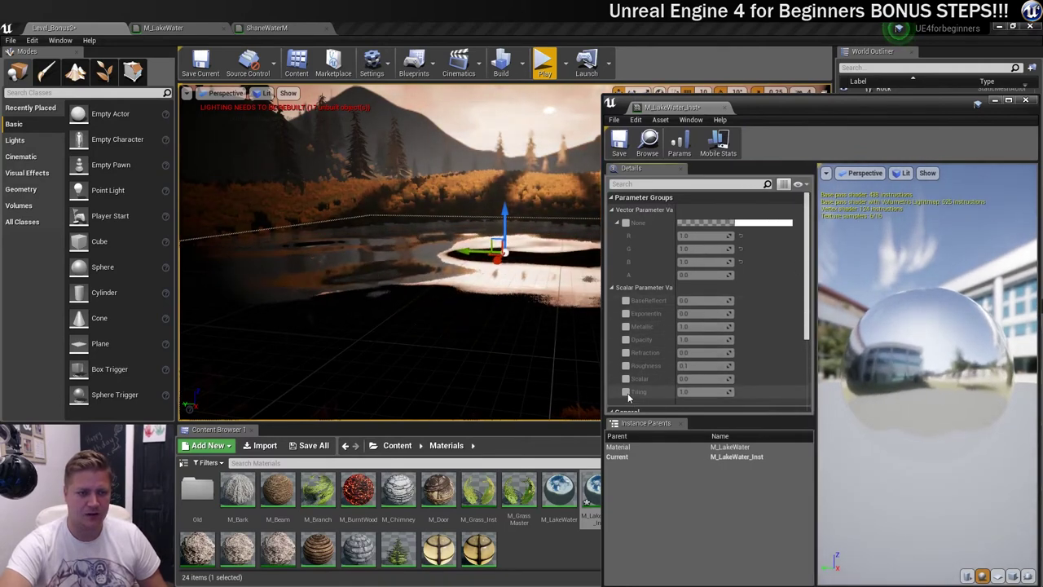
left_click(625, 392)
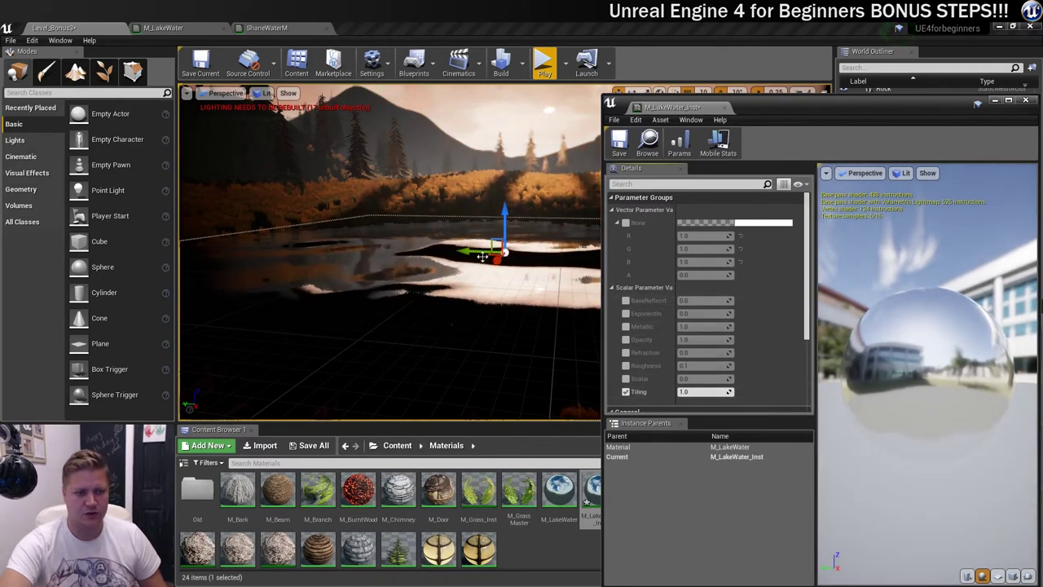
left_click(703, 392)
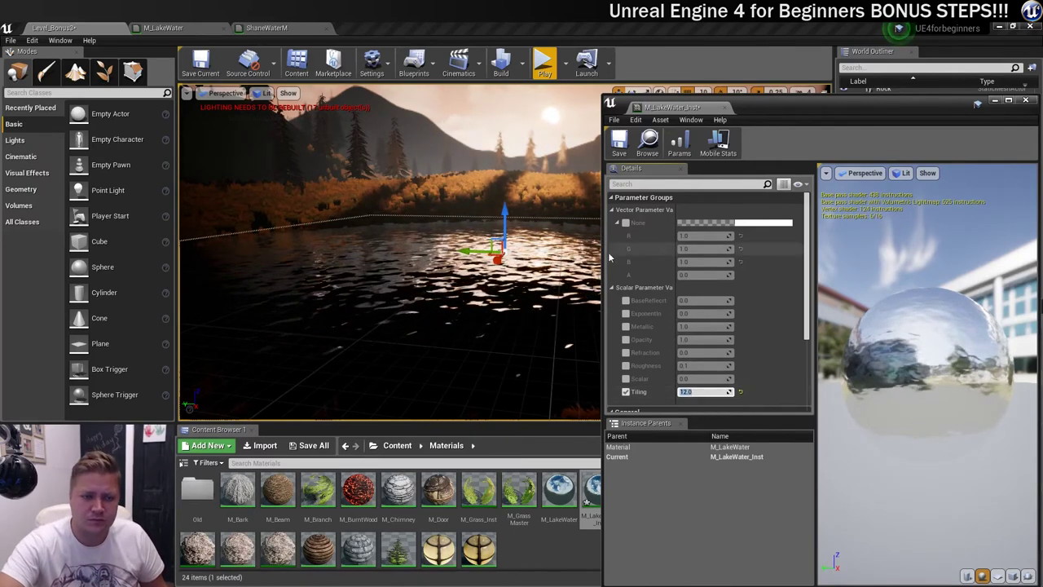
- Override the instance's vector color parameter with a light blue of R 0.53125, G 0.771161, B 1.0
left_click(625, 224)
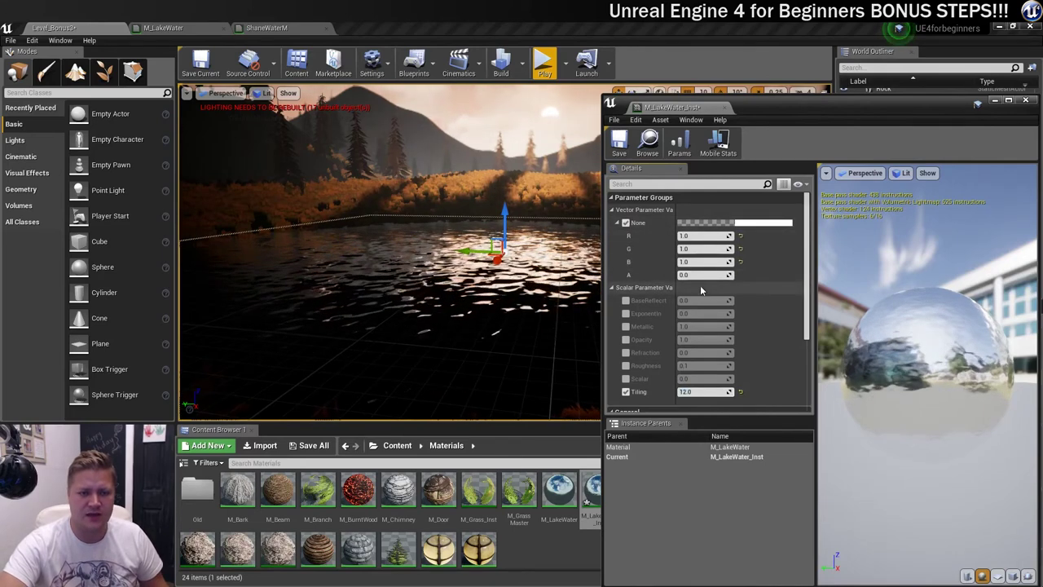
left_click(749, 223)
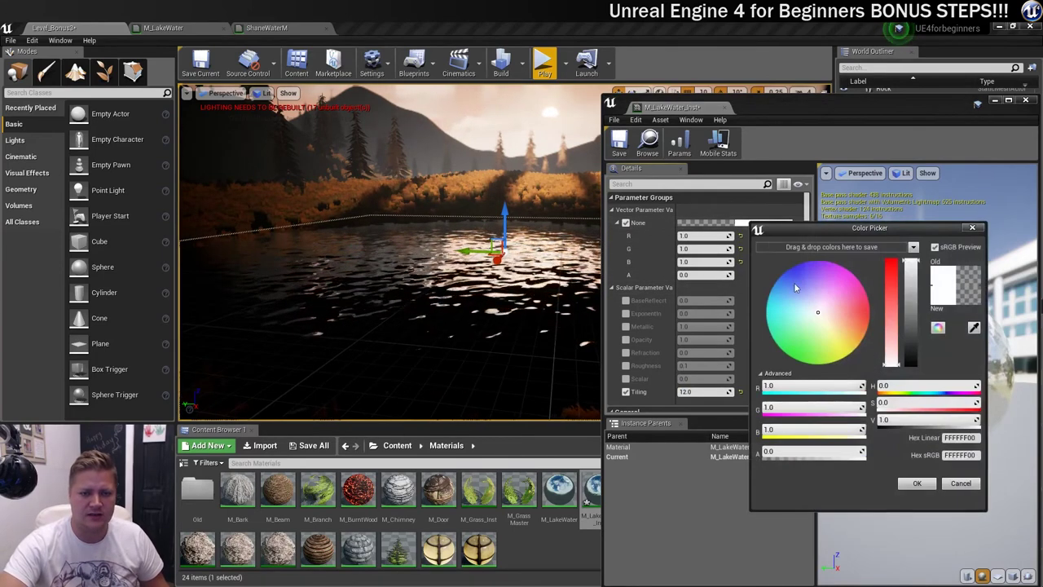
left_click_drag(819, 313, 799, 303)
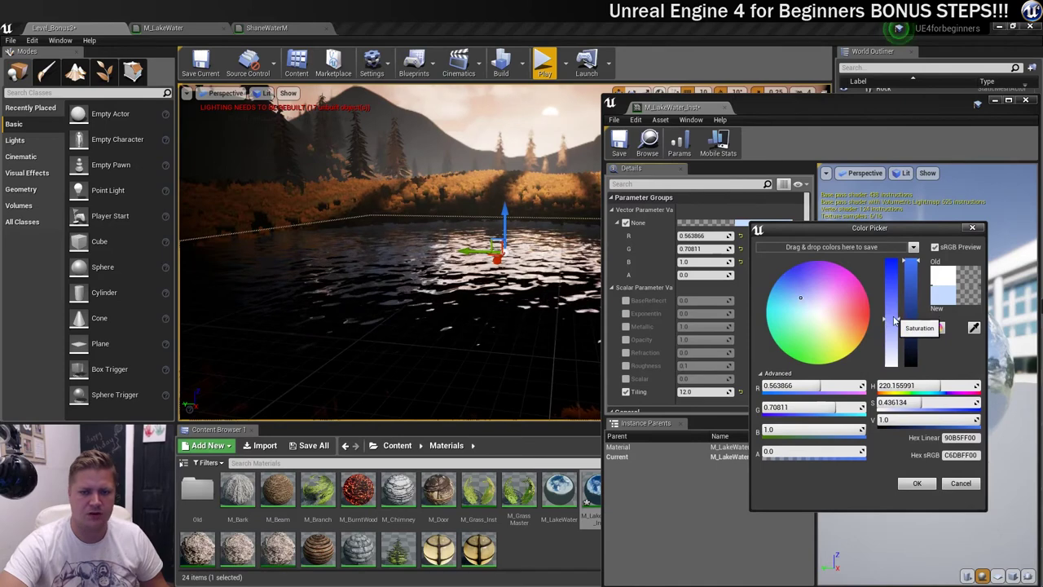
left_click_drag(803, 302, 795, 299)
mouse_move(894, 314)
left_mouse_down()
mouse_move(892, 293)
mouse_move(892, 326)
mouse_move(893, 297)
mouse_move(891, 326)
mouse_move(890, 316)
left_mouse_up()
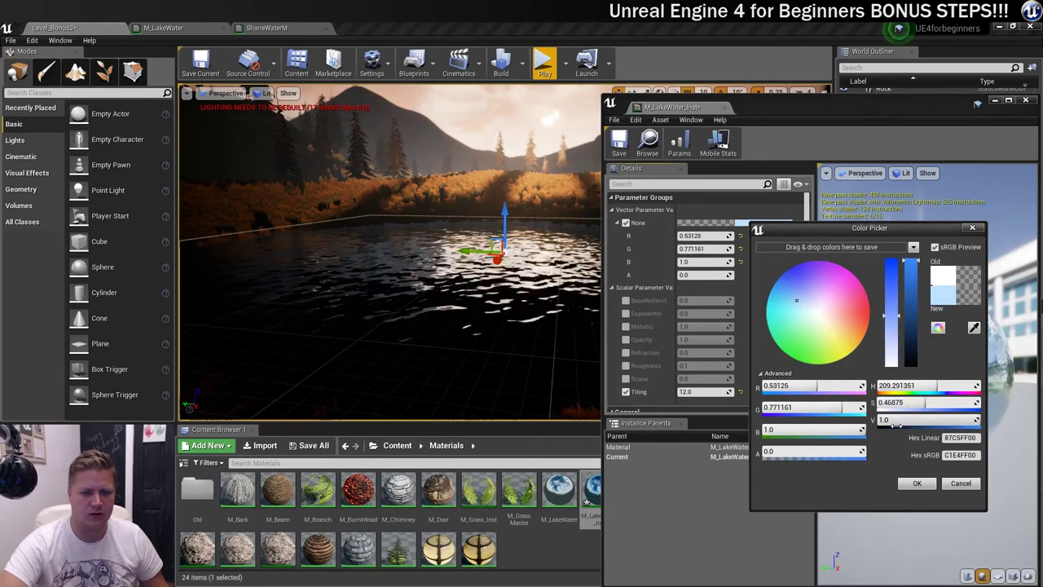
left_click(915, 483)
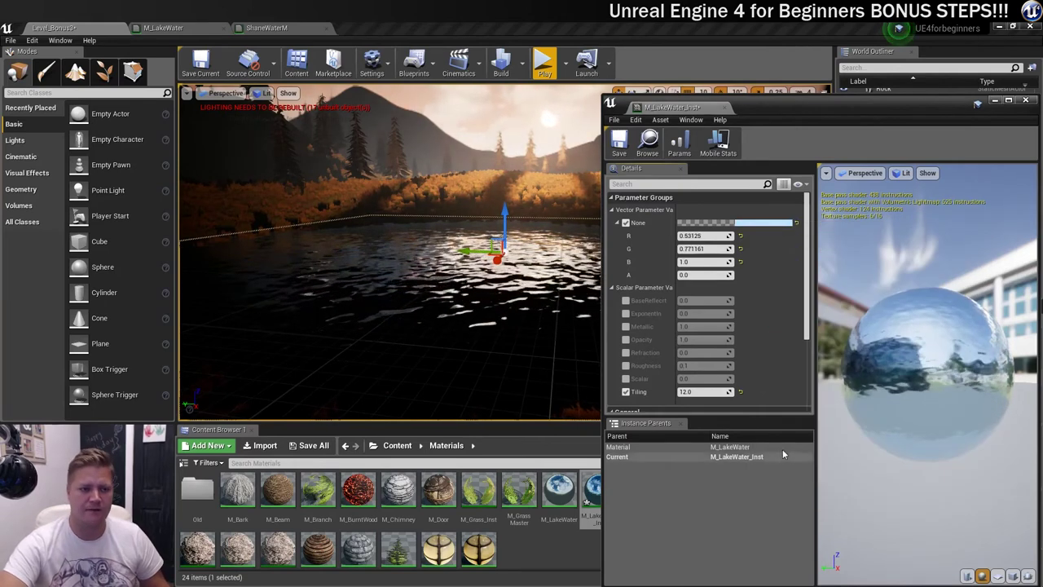
- Override the instance's BaseReflecrt parameter with -0.5 and its ExponentIn parameter with 1.2
left_click(554, 548)
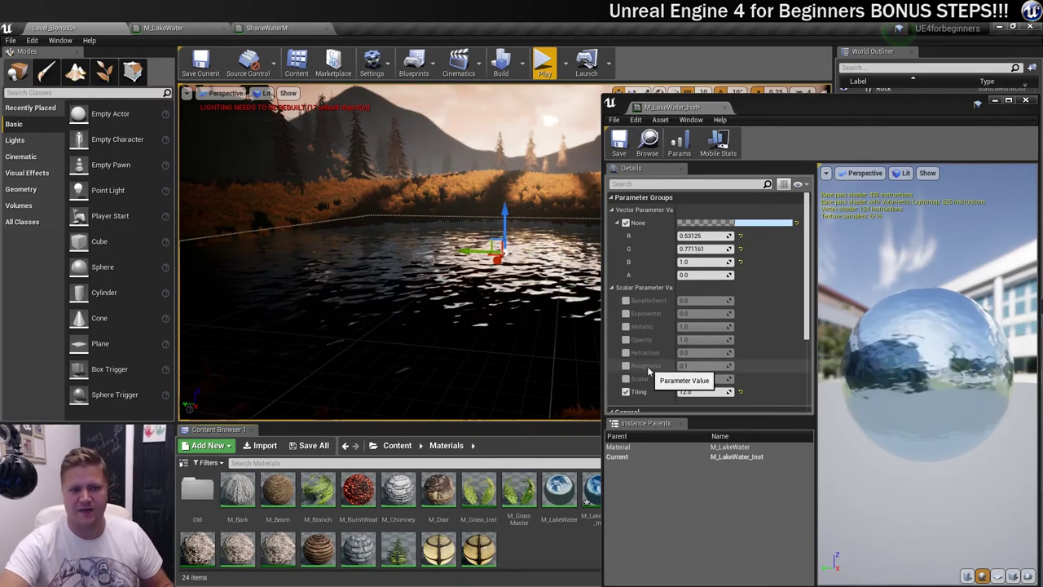
left_click(626, 301)
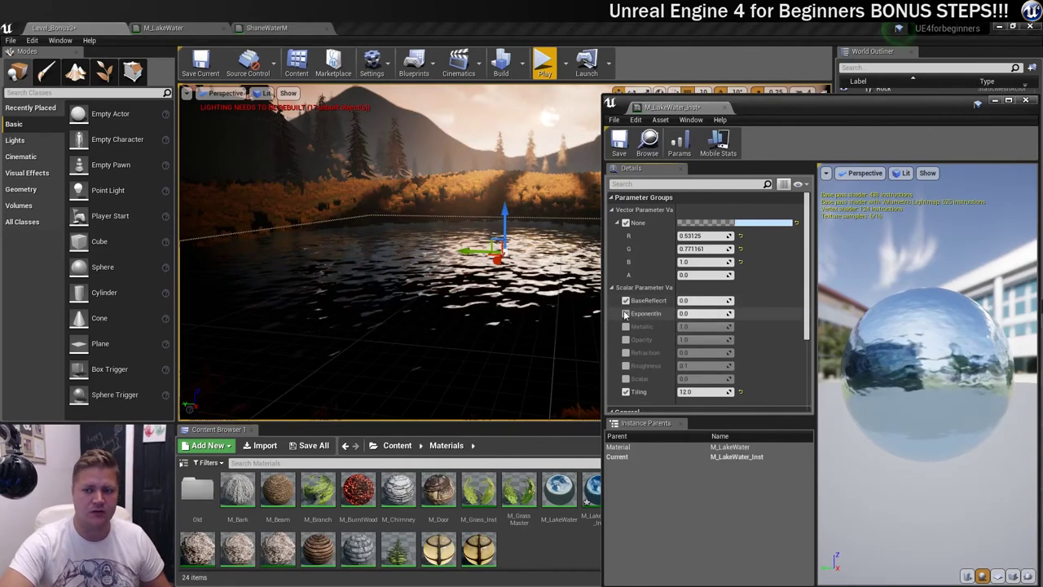
left_click(626, 314)
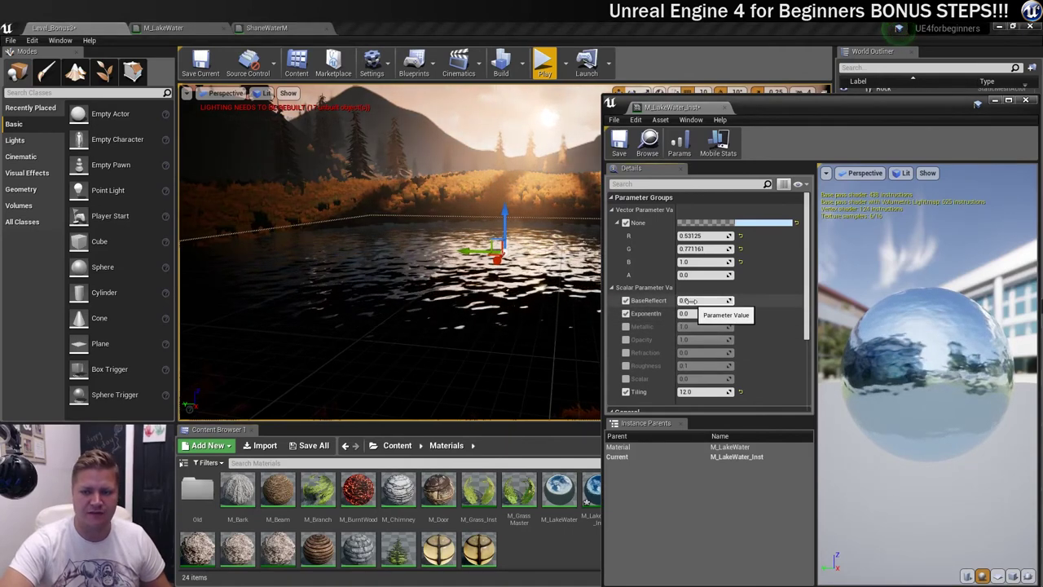
left_click(692, 300)
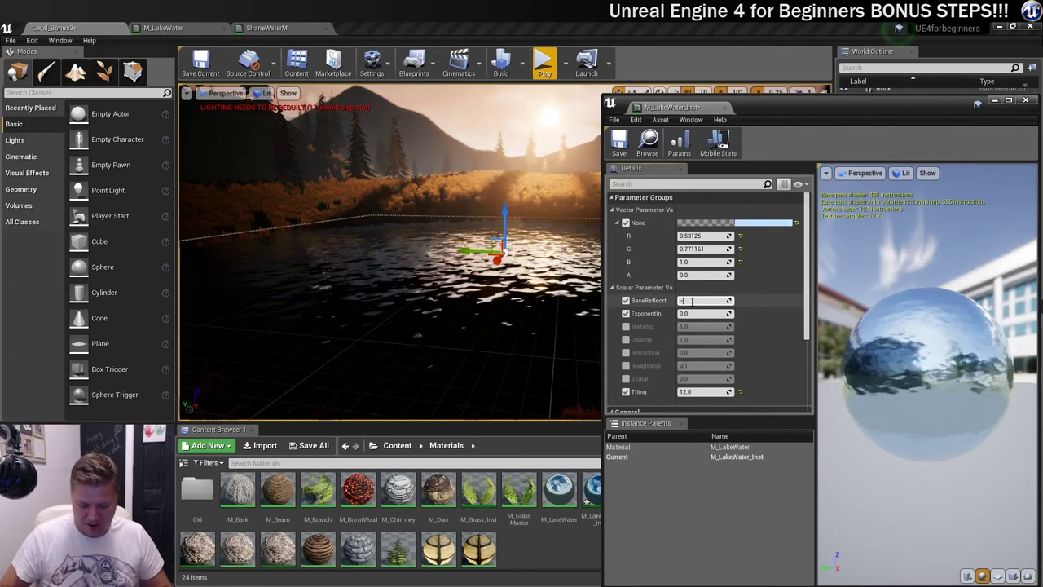
type("-0.5")
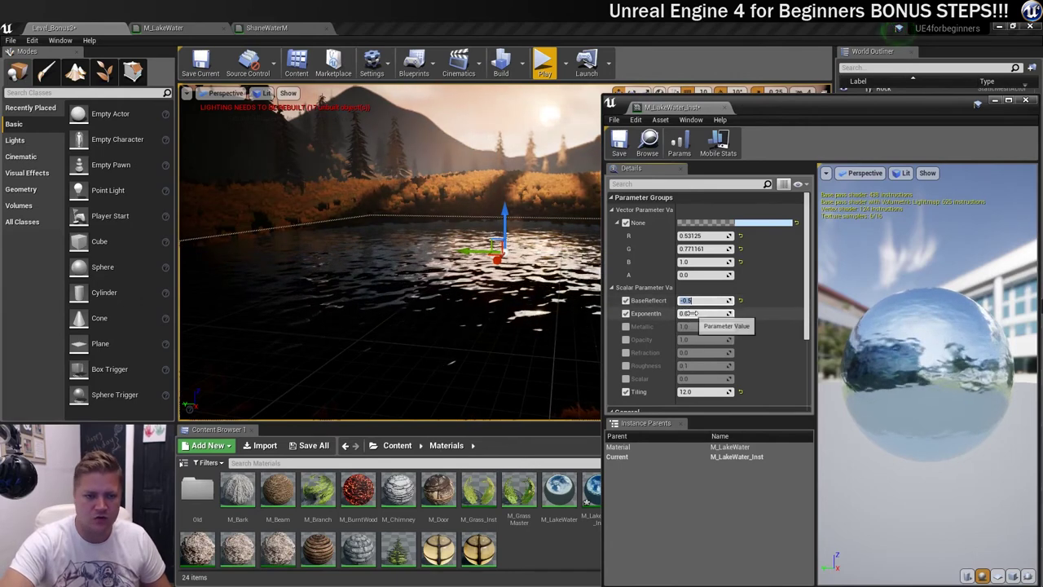
left_click(691, 313)
type("1")
key("Return")
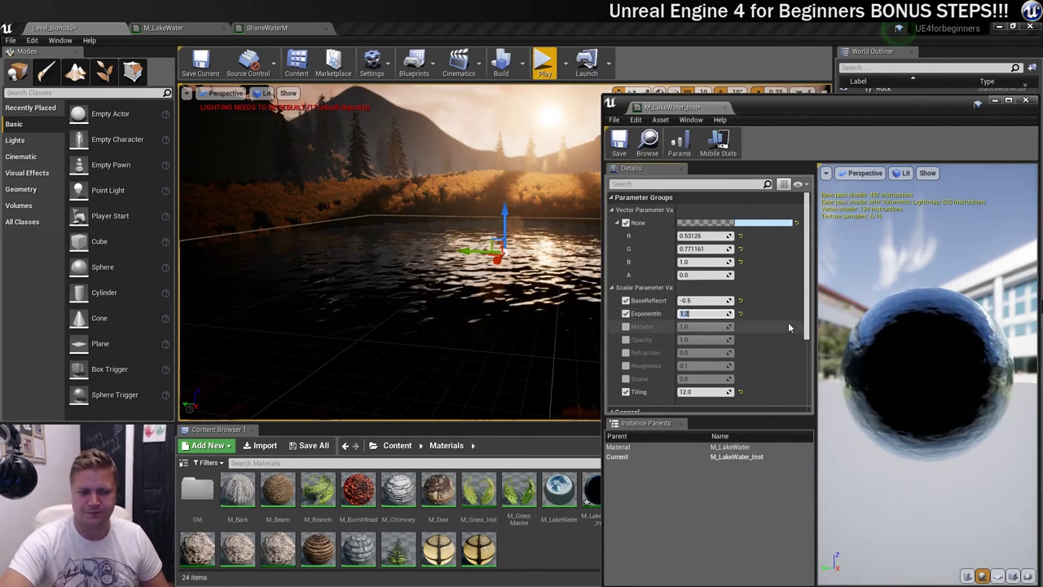
- Override the instance's Metallic parameter with about 0.22 and its Opacity parameter with about 0.857
left_click(626, 326)
mouse_move(701, 326)
left_mouse_down()
mouse_move(677, 326)
mouse_move(700, 325)
mouse_move(682, 326)
mouse_move(692, 326)
left_mouse_up()
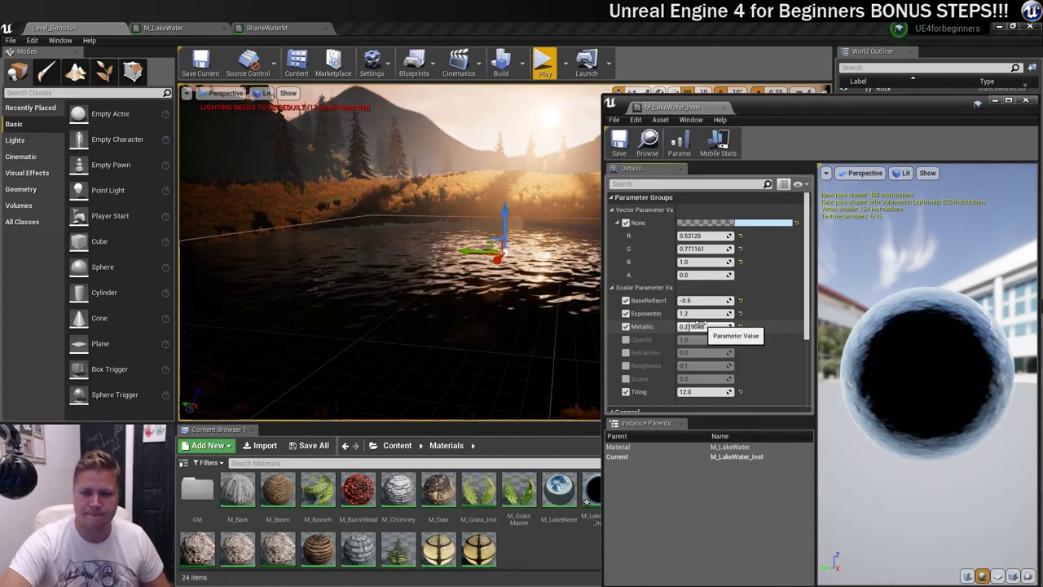
left_click(626, 339)
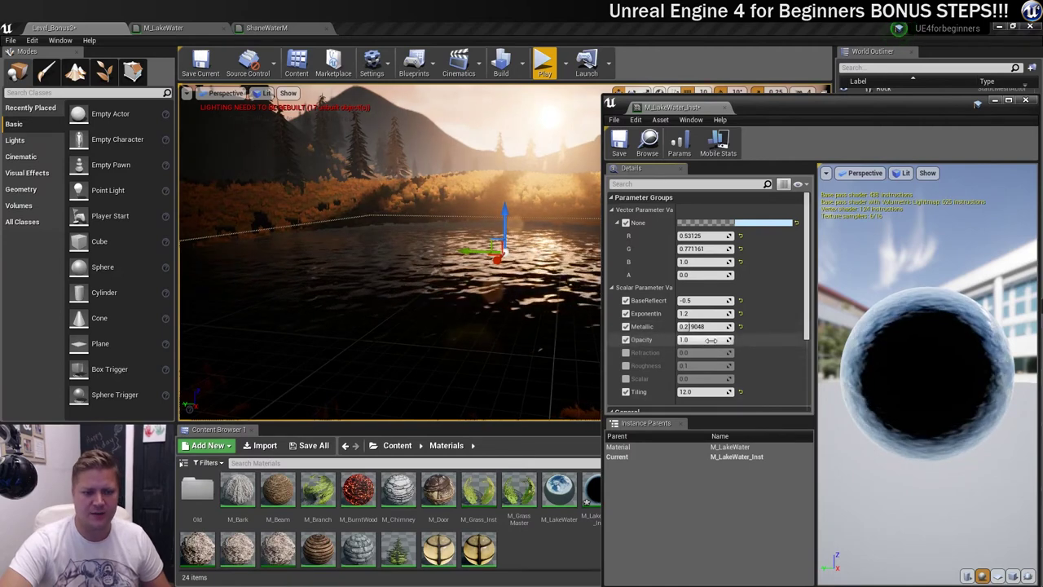
mouse_move(710, 340)
left_mouse_down()
mouse_move(673, 339)
mouse_move(718, 340)
left_mouse_up()
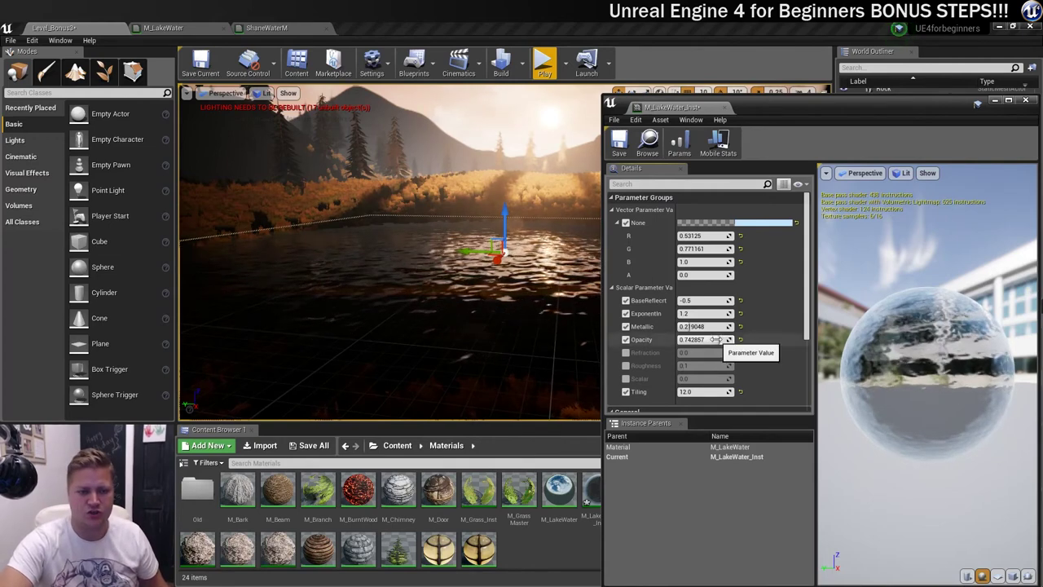
left_click_drag(716, 339, 729, 339)
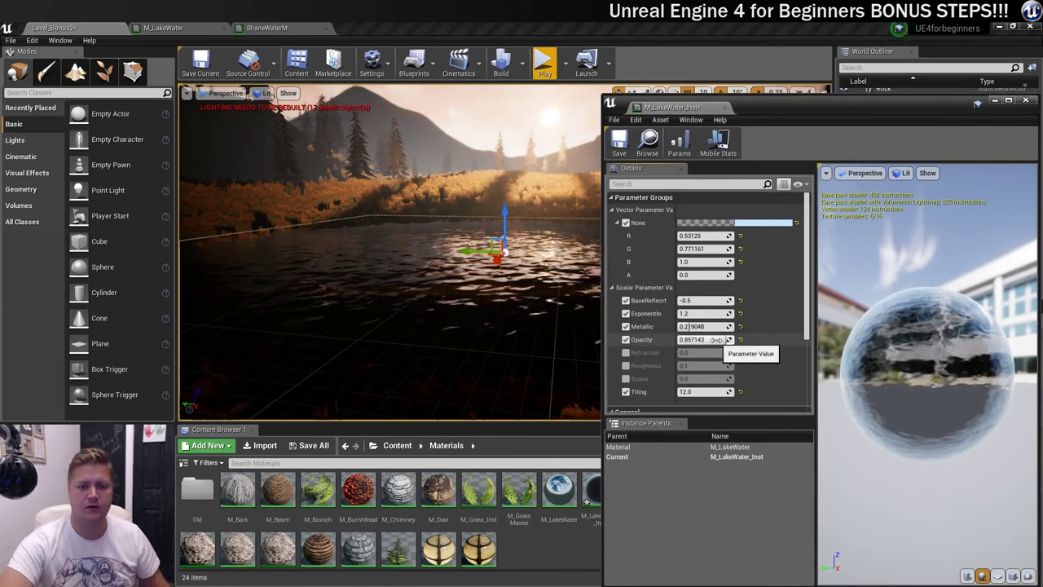
- Override the instance's Refraction parameter with about 0.257, judging it on the shallow water near the shore
left_click(626, 352)
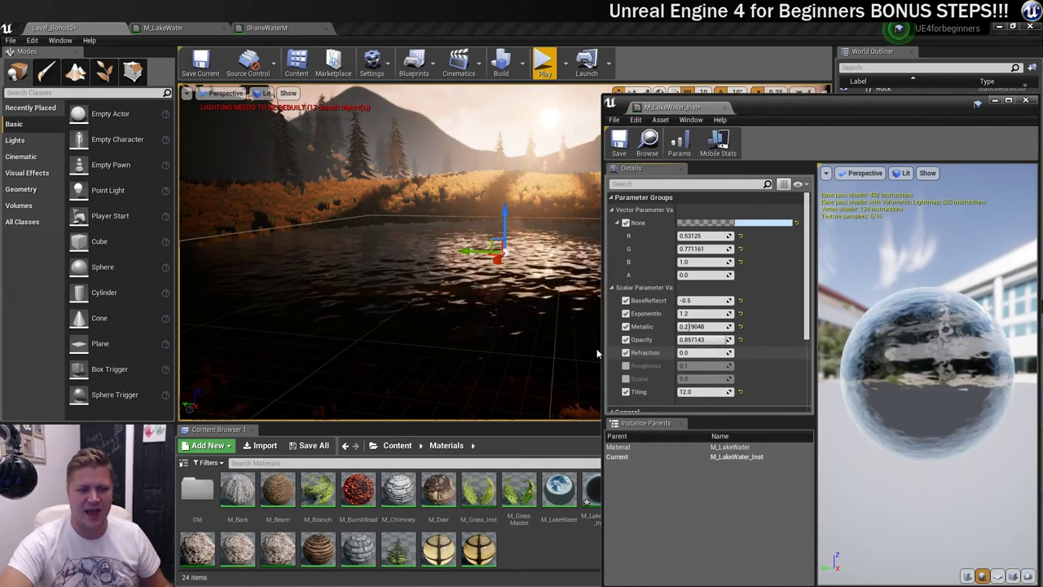
right_click_drag(463, 324, 443, 316)
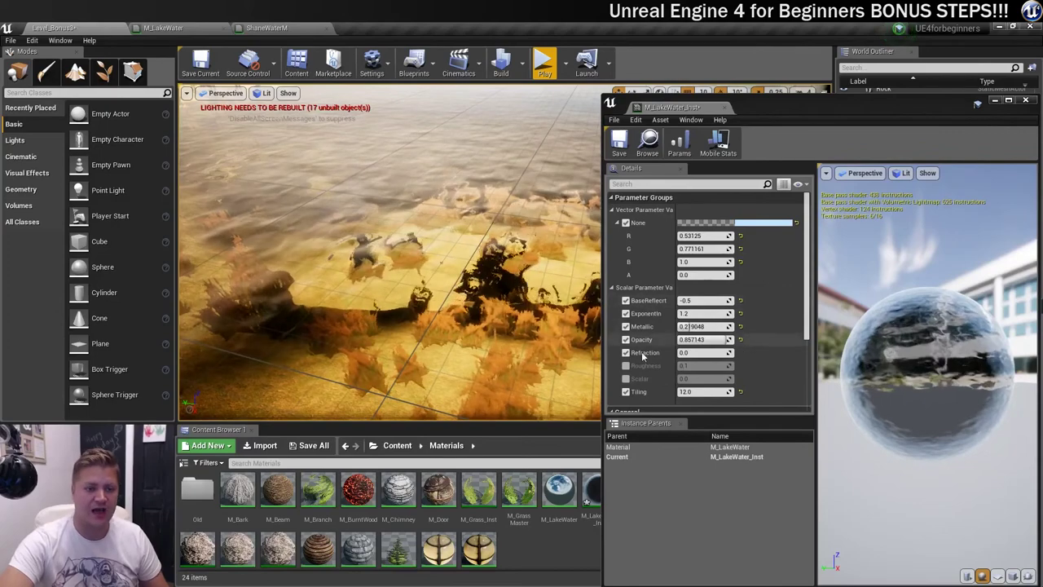
left_click_drag(692, 352, 698, 352)
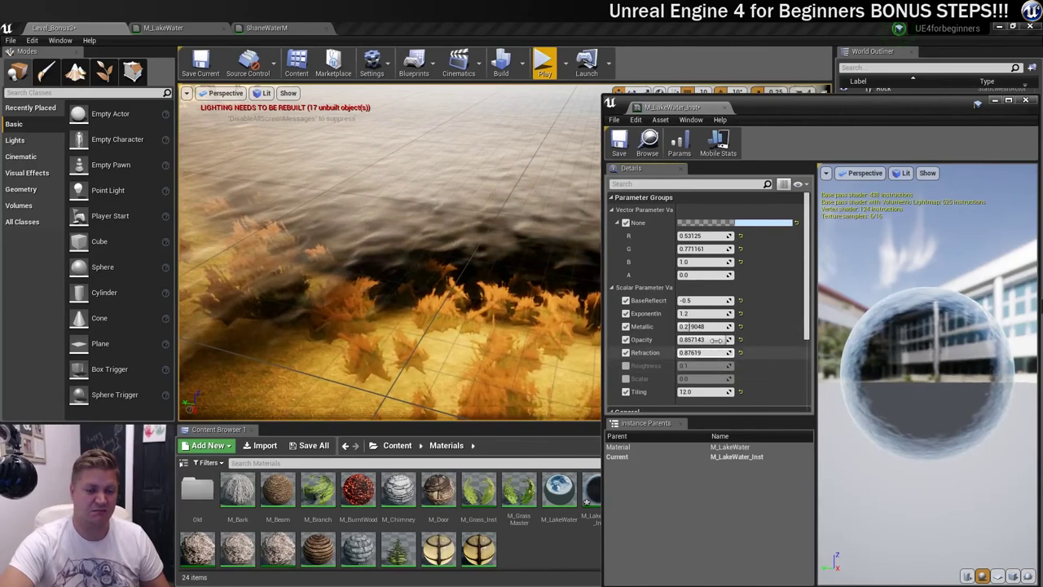
left_click_drag(693, 352, 688, 352)
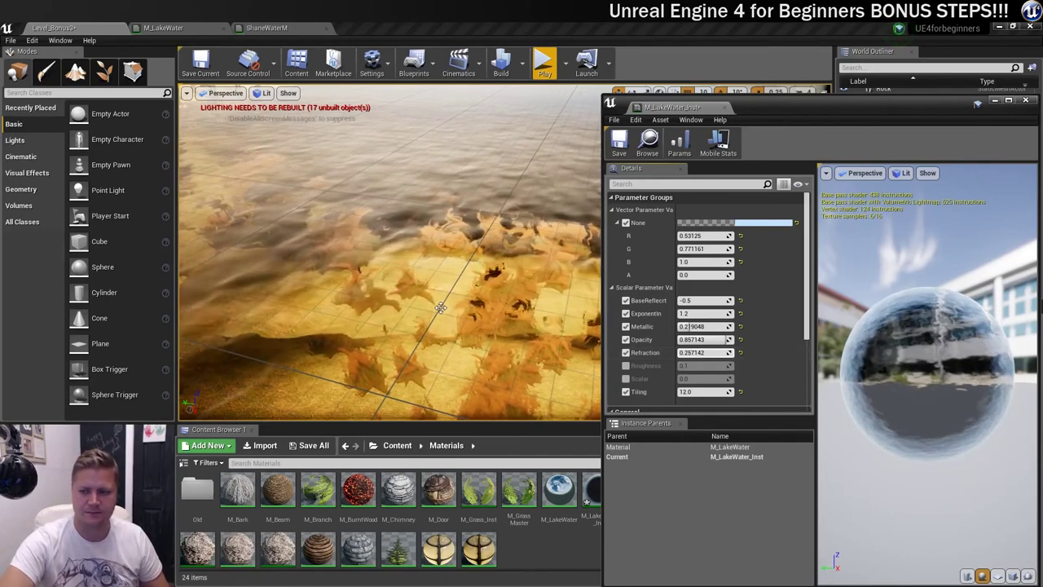
- Override the instance's Scalar parameter with about 0.82, check the lake from a low angle, and save M_LakeWater_Inst
scroll(620, 322, "down", 2)
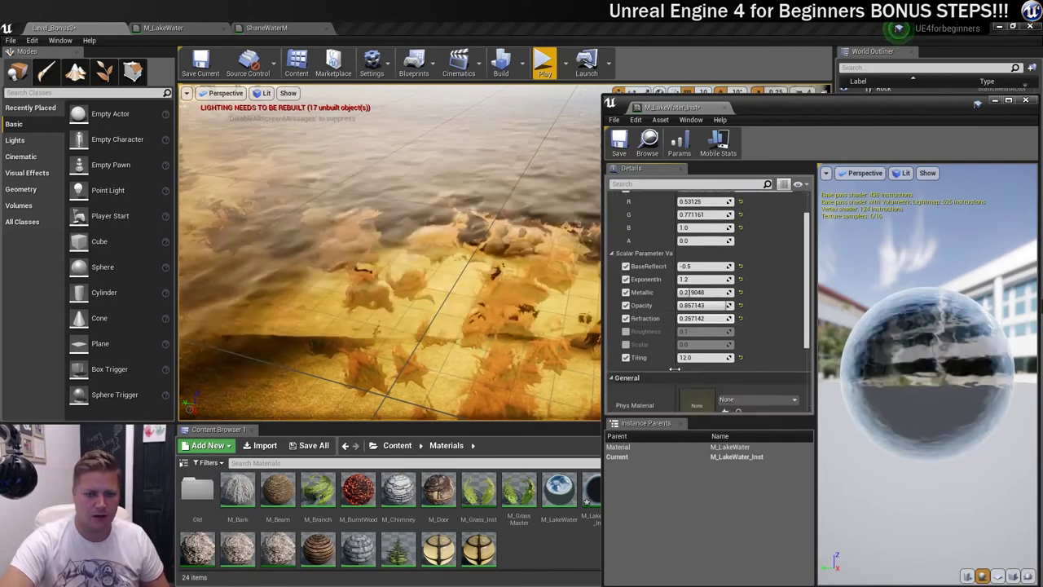
left_click(628, 345)
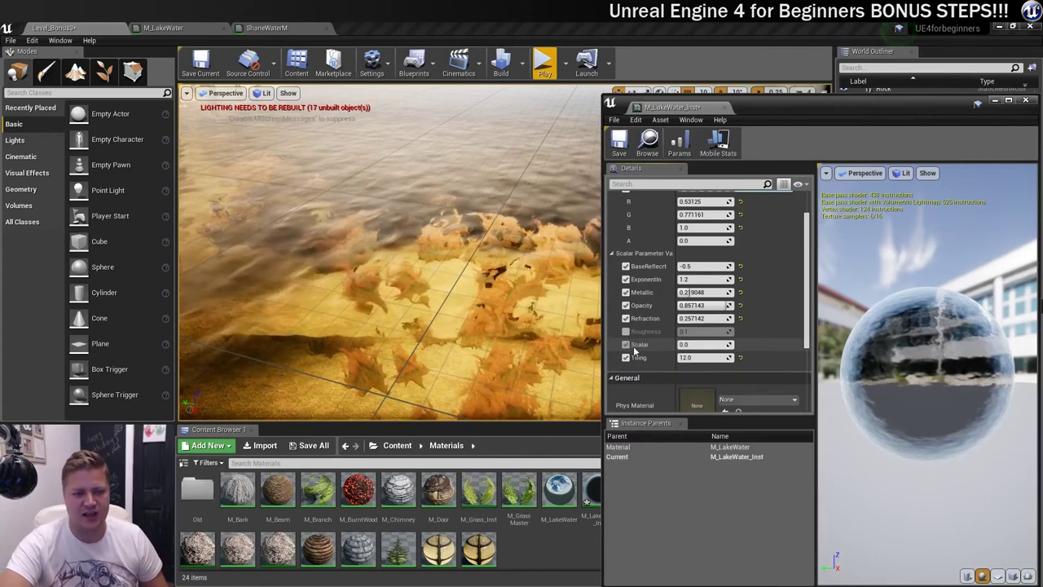
mouse_move(683, 345)
left_mouse_down()
mouse_move(733, 345)
mouse_move(698, 345)
left_mouse_up()
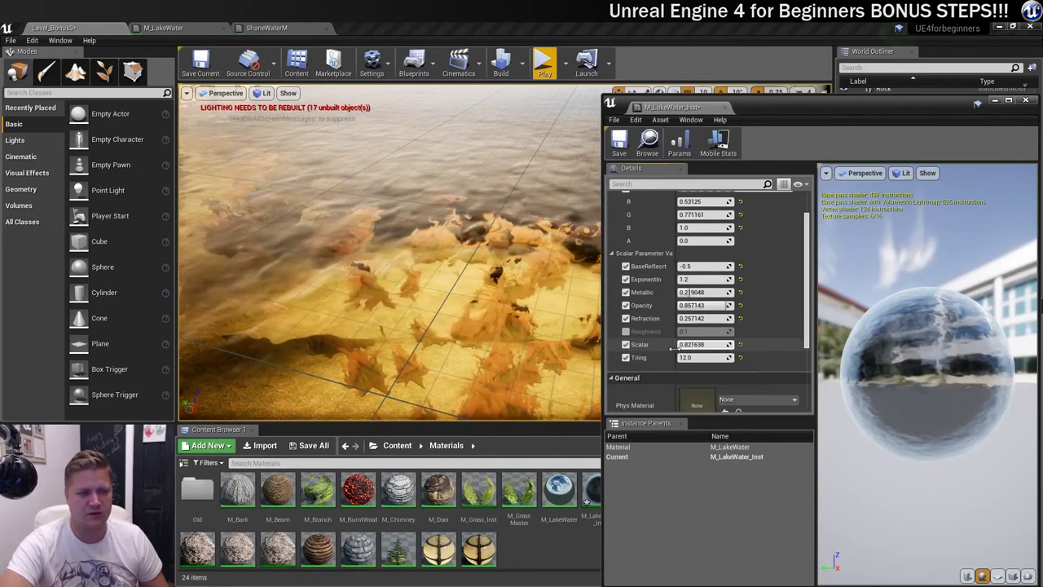
right_click_drag(391, 293, 416, 213)
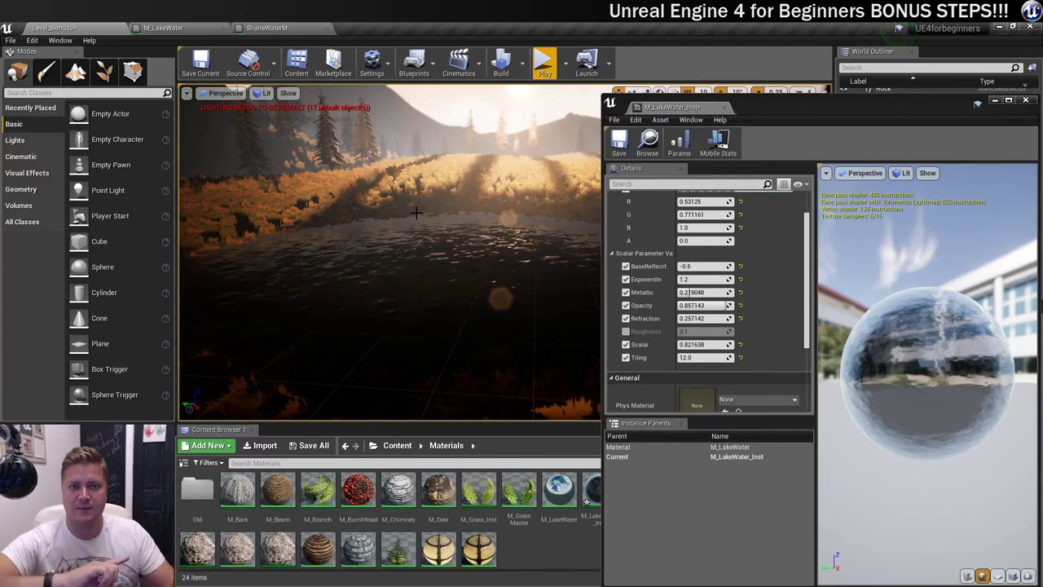
left_click(619, 143)
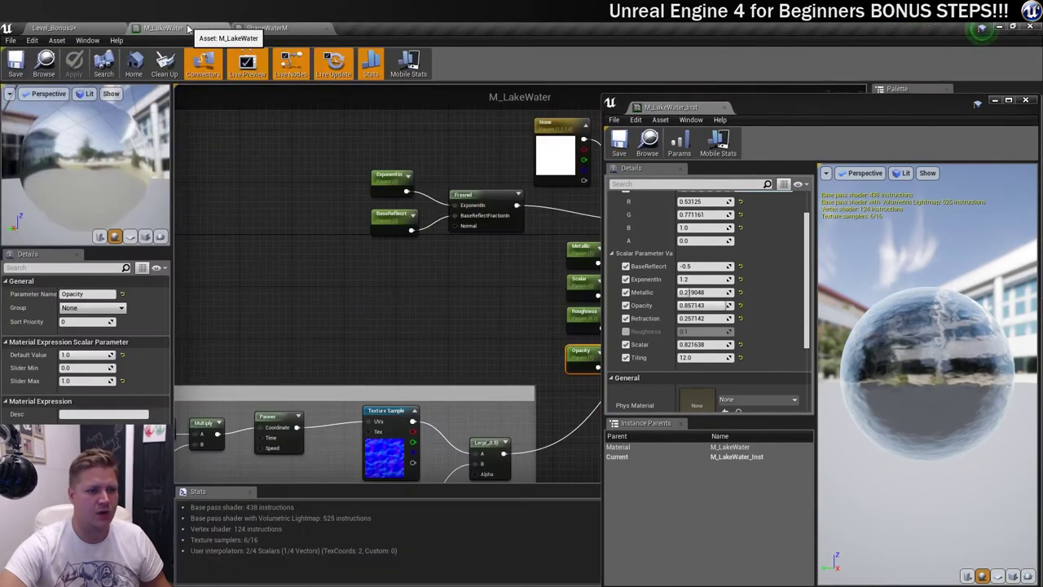
- In the M_LakeWater material graph, rename the Scalar parameter feeding the Specular input as Specular
left_click(188, 28)
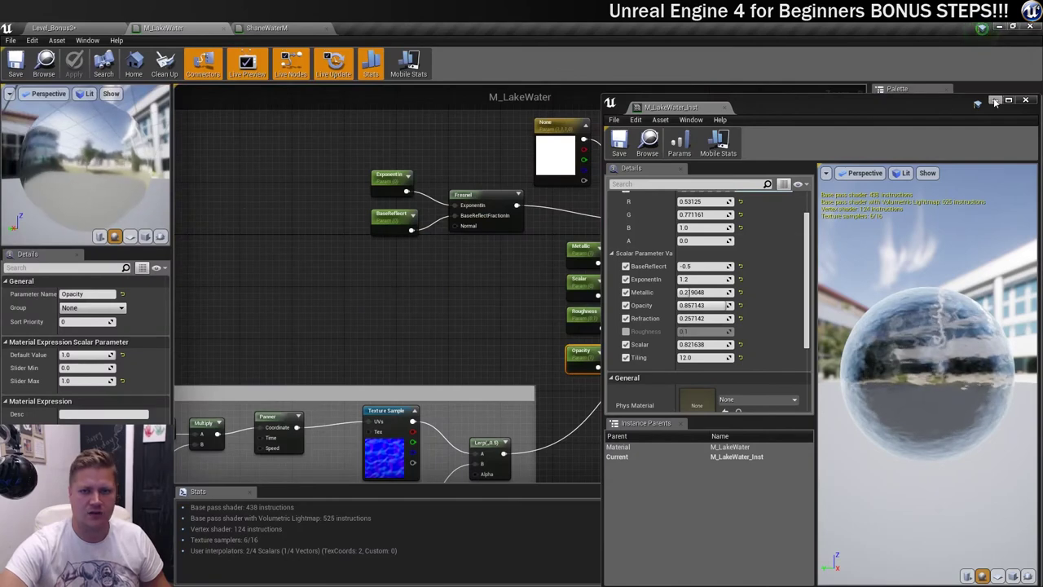
left_click_drag(794, 111, 1042, 83)
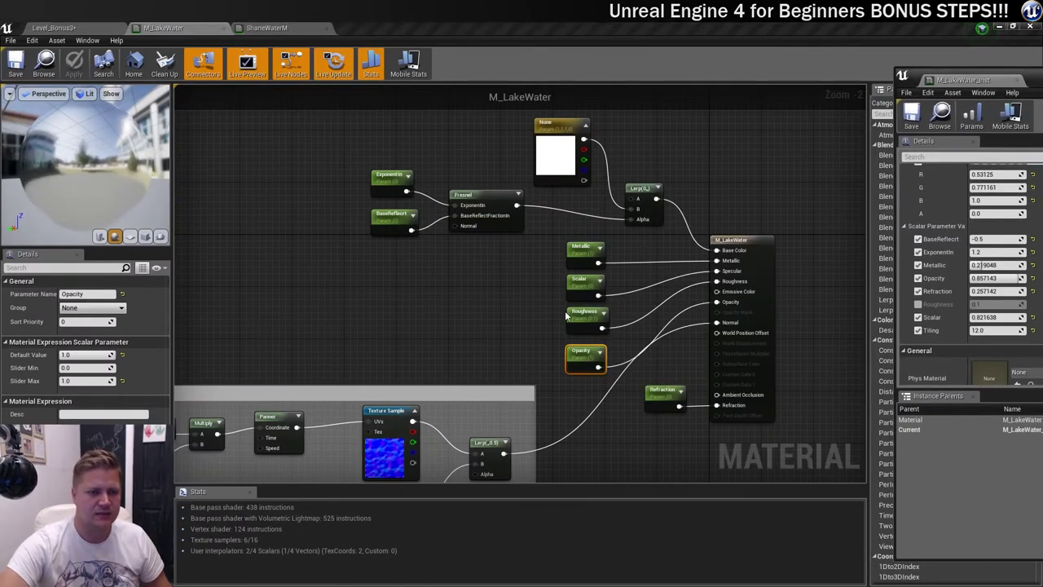
left_click(585, 285)
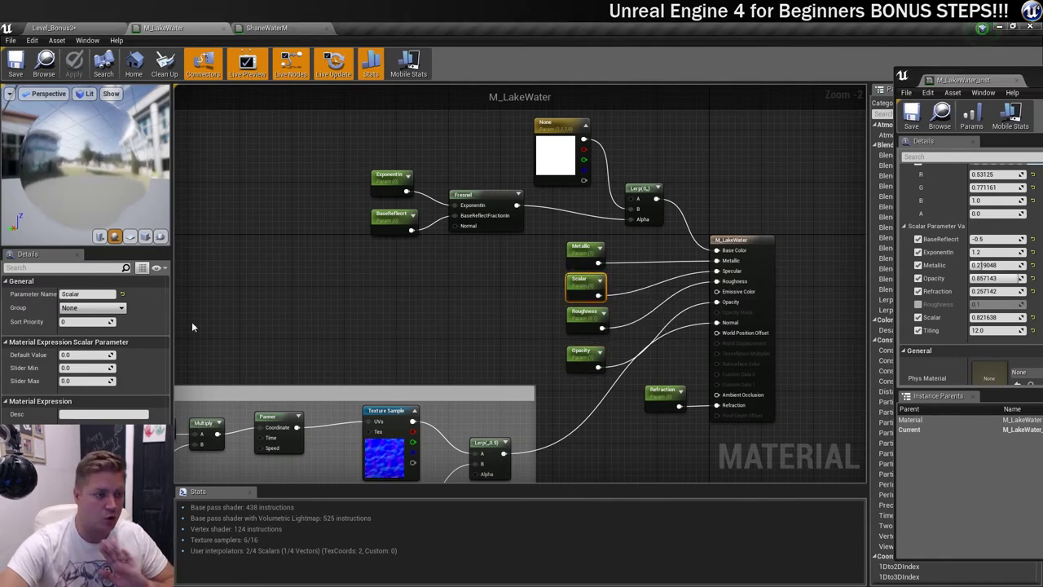
left_click(99, 293)
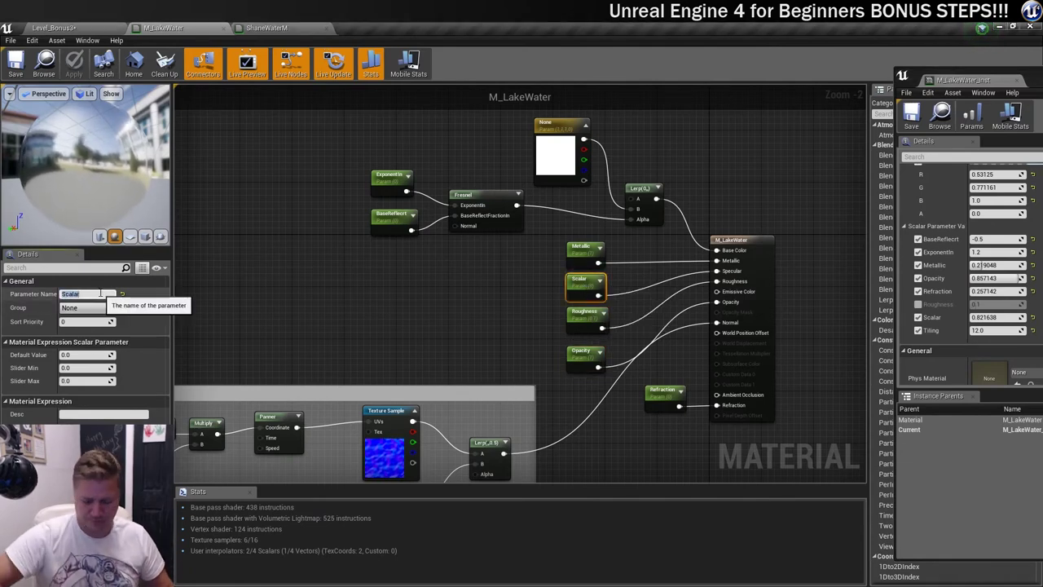
type("Specular")
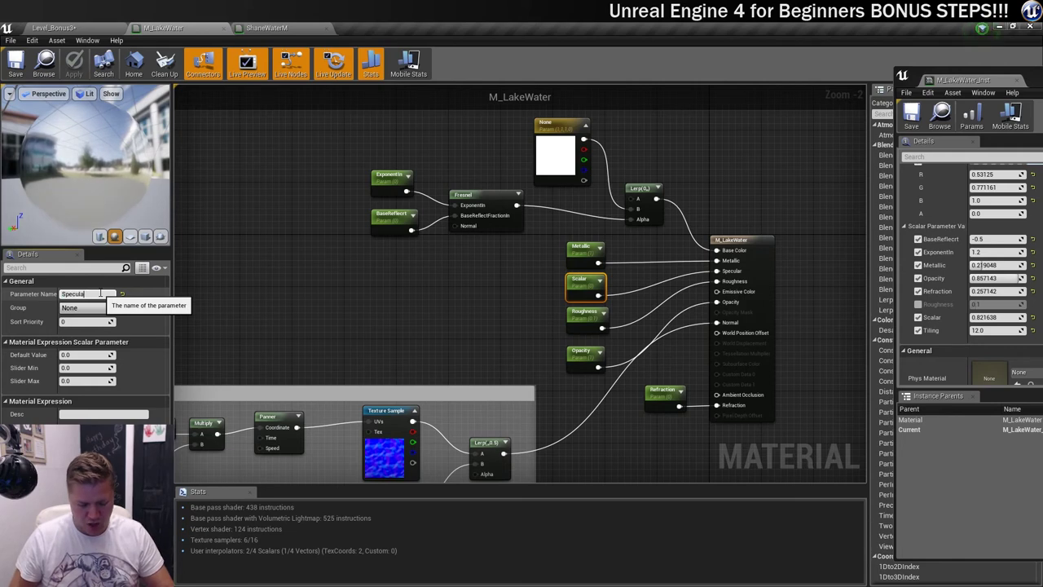
key("Return")
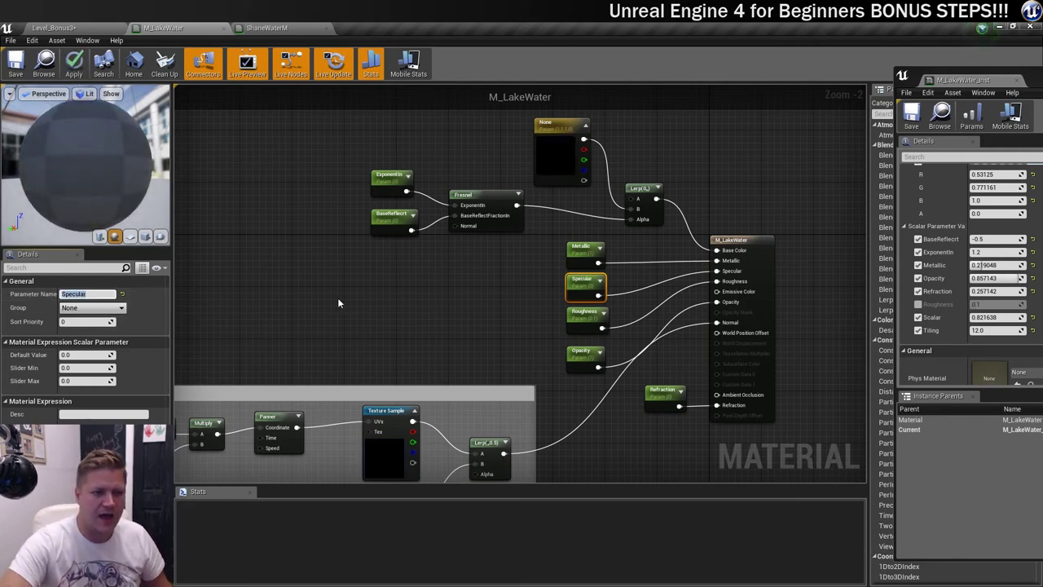
- Wrap the Fresnel node and its two input parameters in a comment box titled Fresnel and move it clear of the vector parameter
right_click_drag(337, 297, 254, 362)
left_click_drag(386, 306, 417, 328)
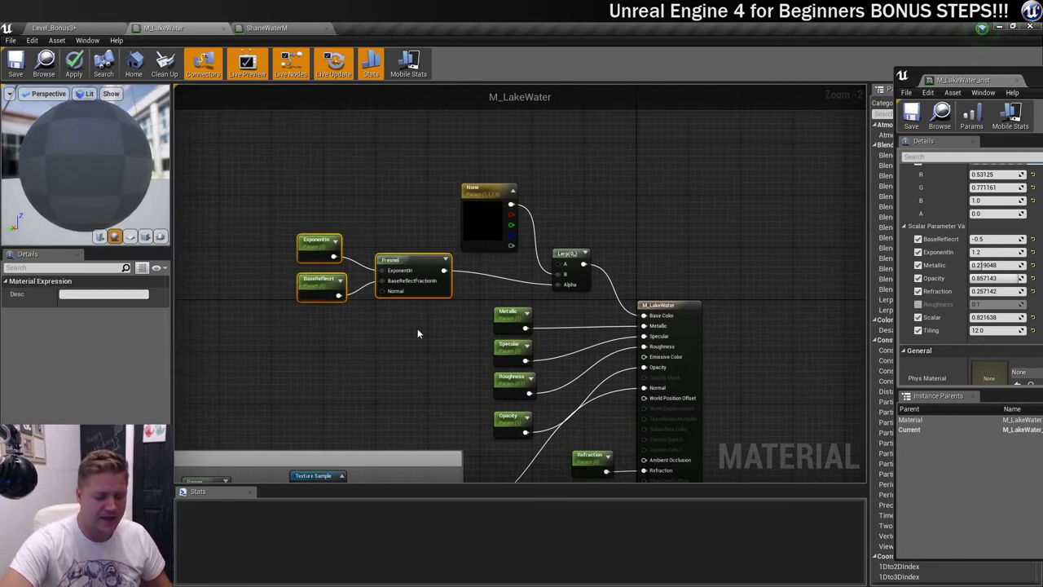
key("c")
key("BackSpace")
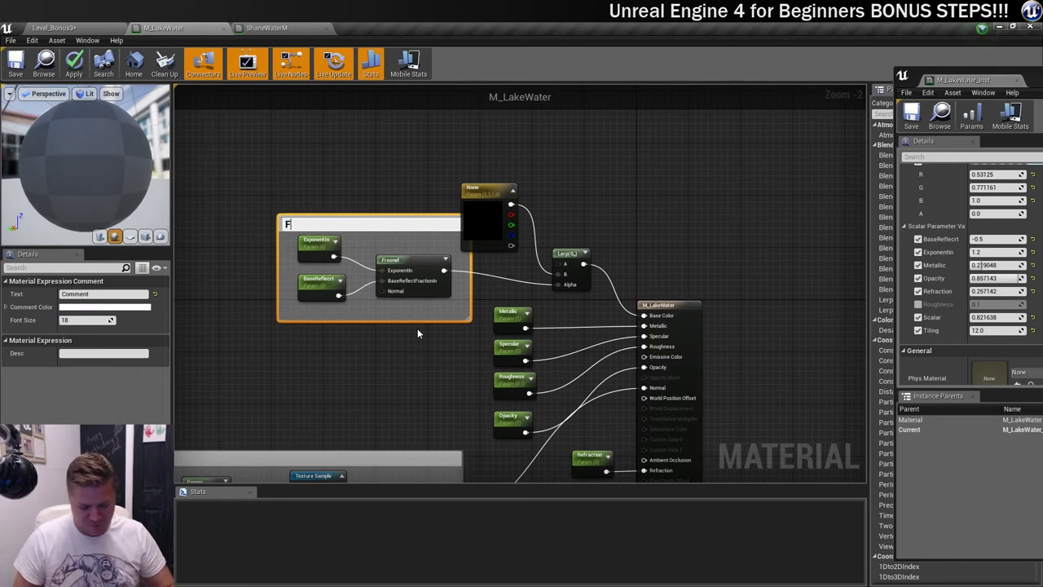
type("Fresnel")
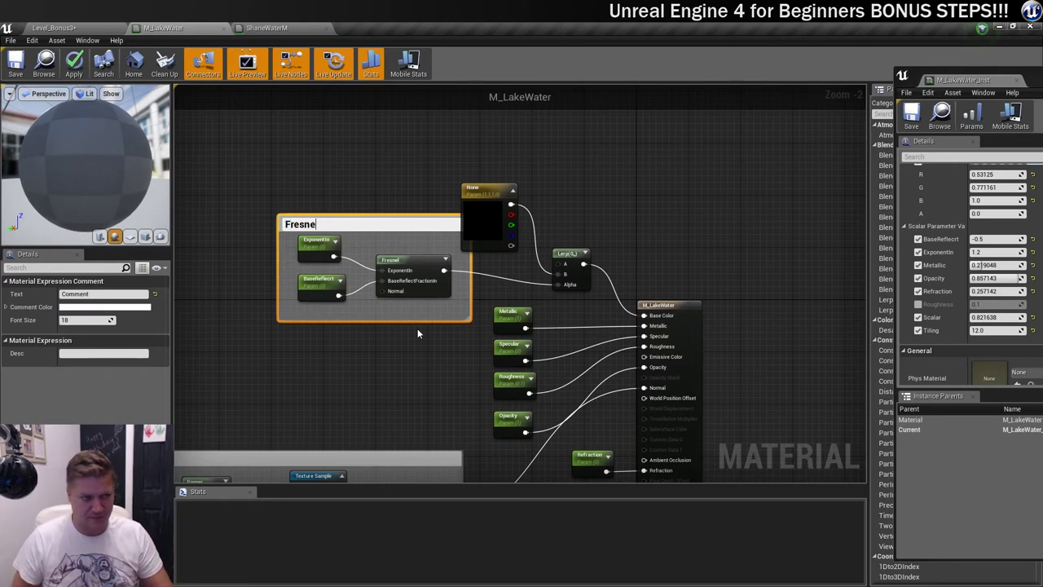
key("BackSpace")
type("l")
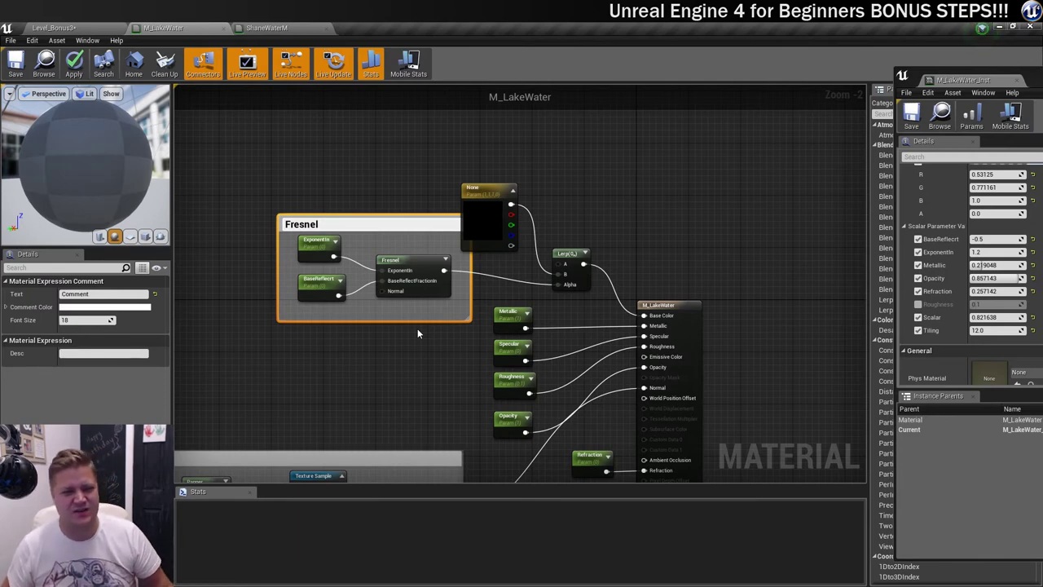
key("Return")
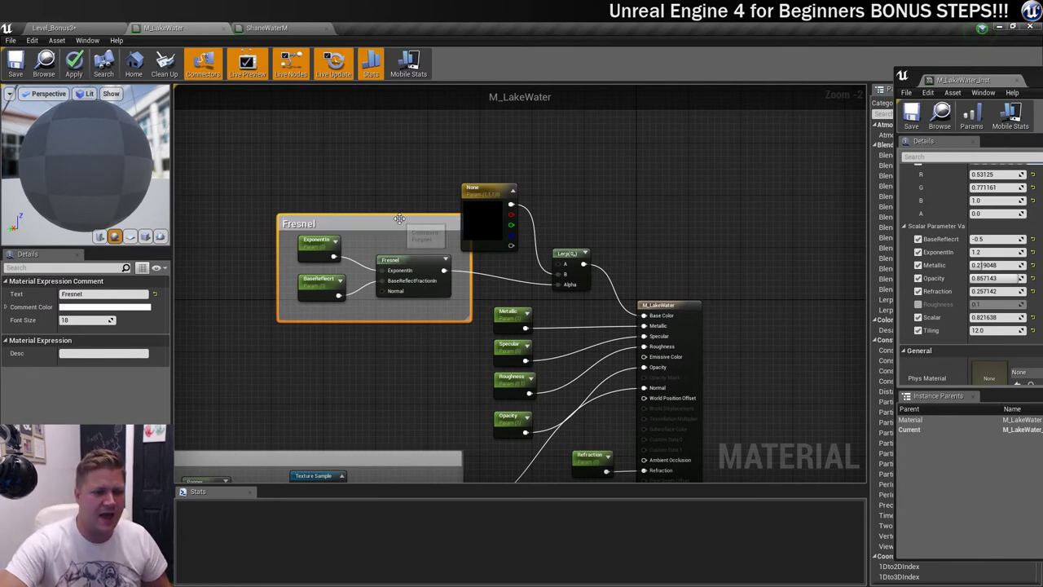
left_click_drag(400, 224, 356, 232)
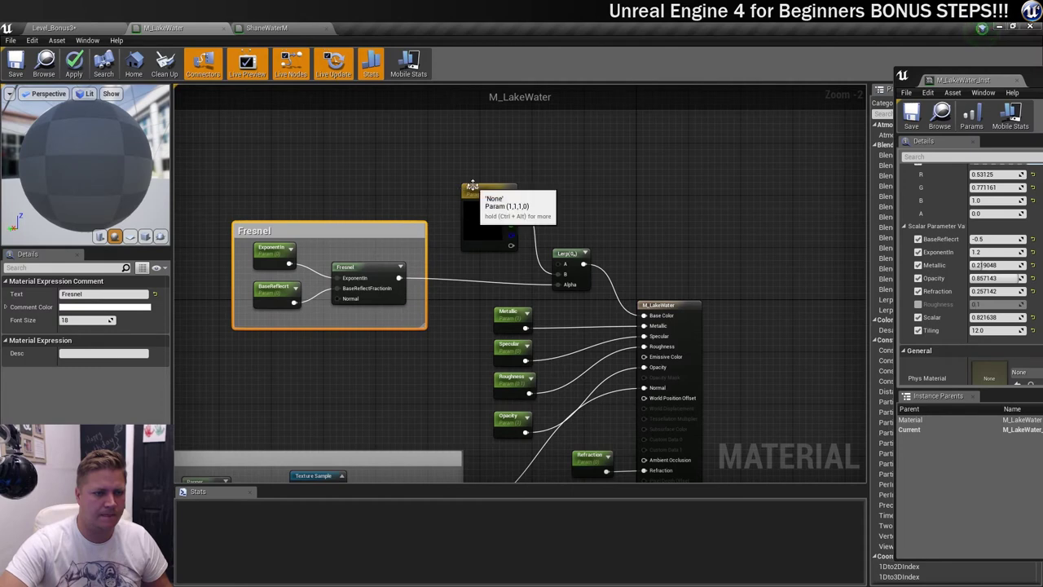
- Rename the unnamed vector parameter feeding the Lerp as Colour and save the M_LakeWater material
left_click(469, 187)
left_click(83, 294)
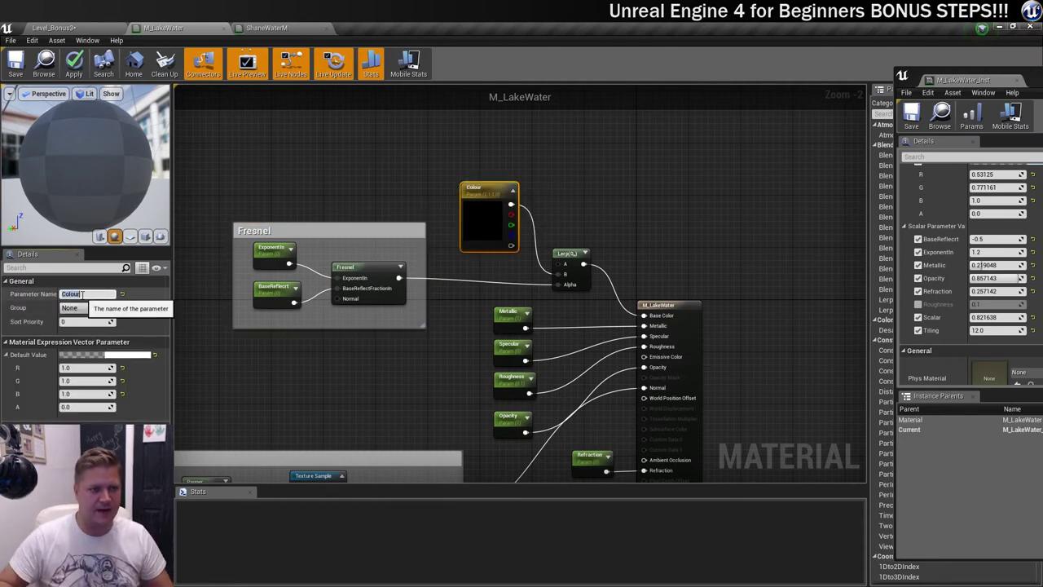
left_click(15, 63)
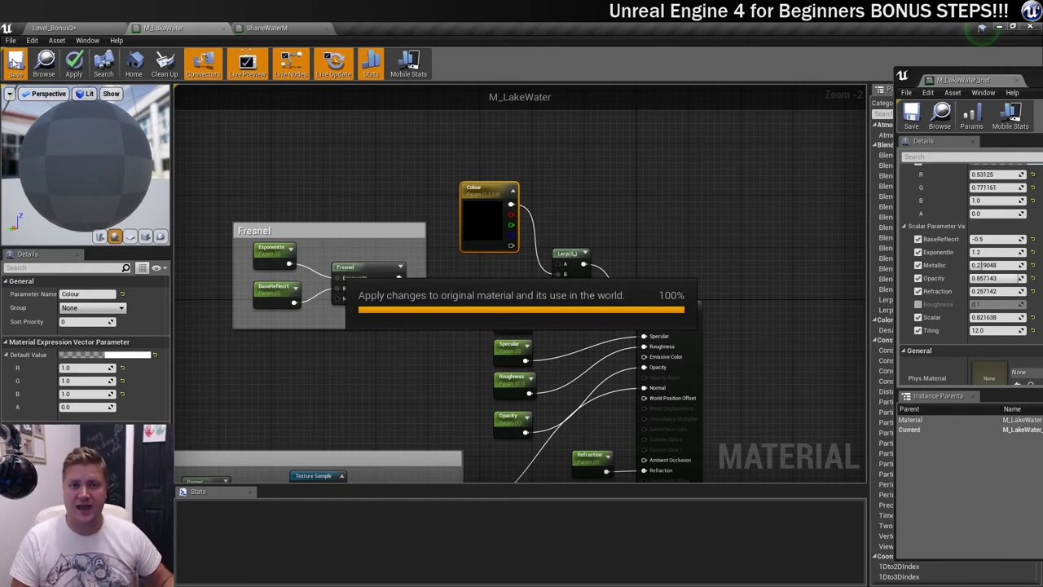
- Return to the Level_Bonus3 level, keep the instance editor clear of the viewport, and play-test the look of the lake water
left_click_drag(1034, 79, 883, 75)
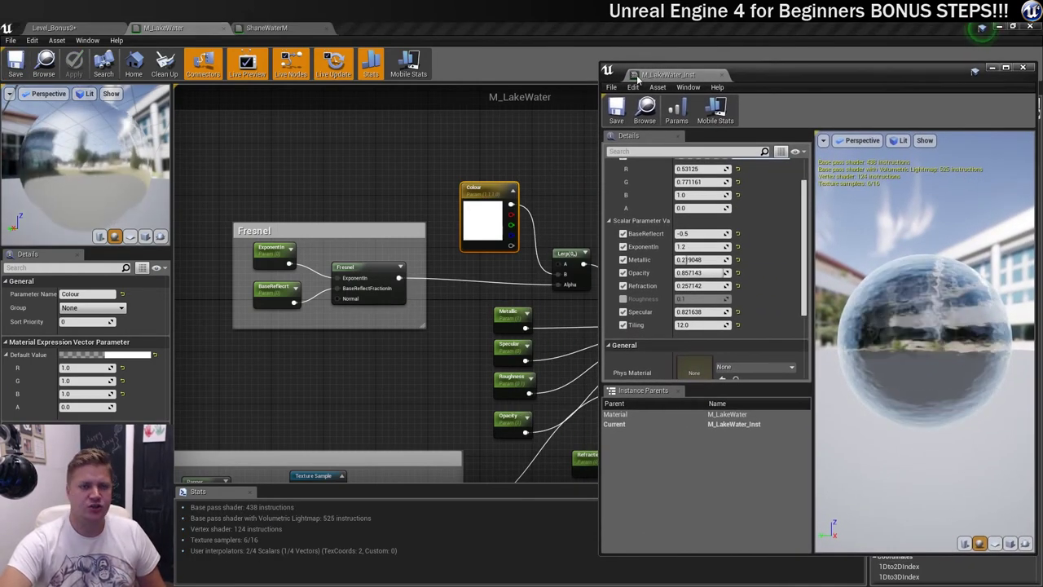
left_click(97, 27)
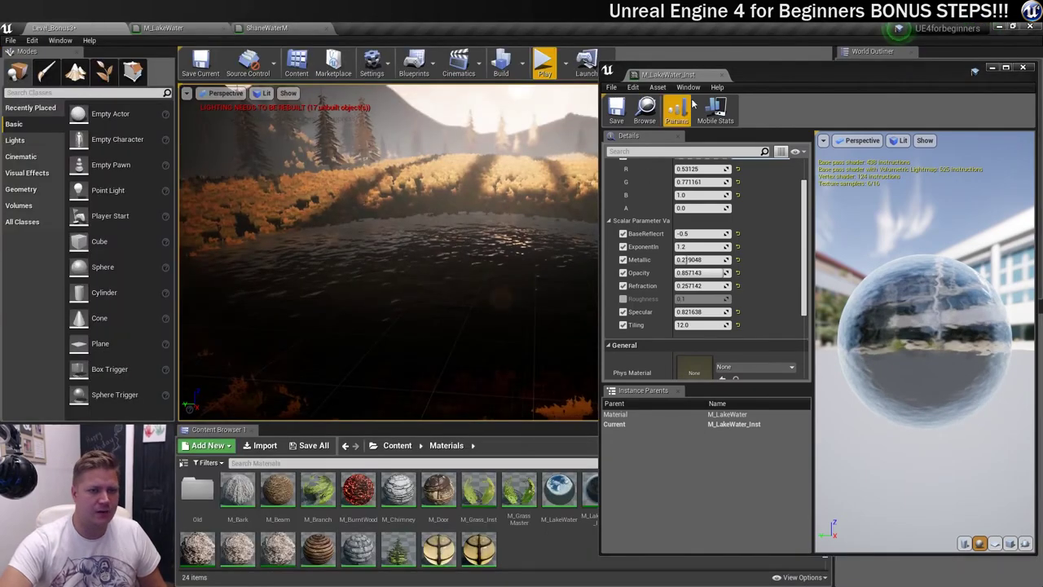
left_click_drag(744, 71, 958, 58)
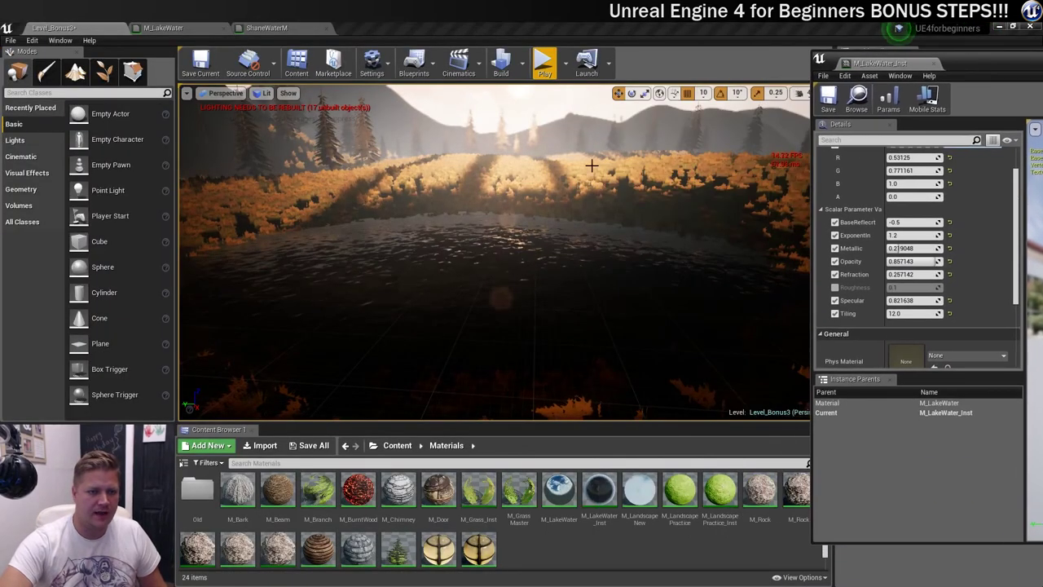
mouse_move(503, 217)
right_mouse_down()
mouse_move(503, 244)
mouse_move(502, 212)
right_mouse_up()
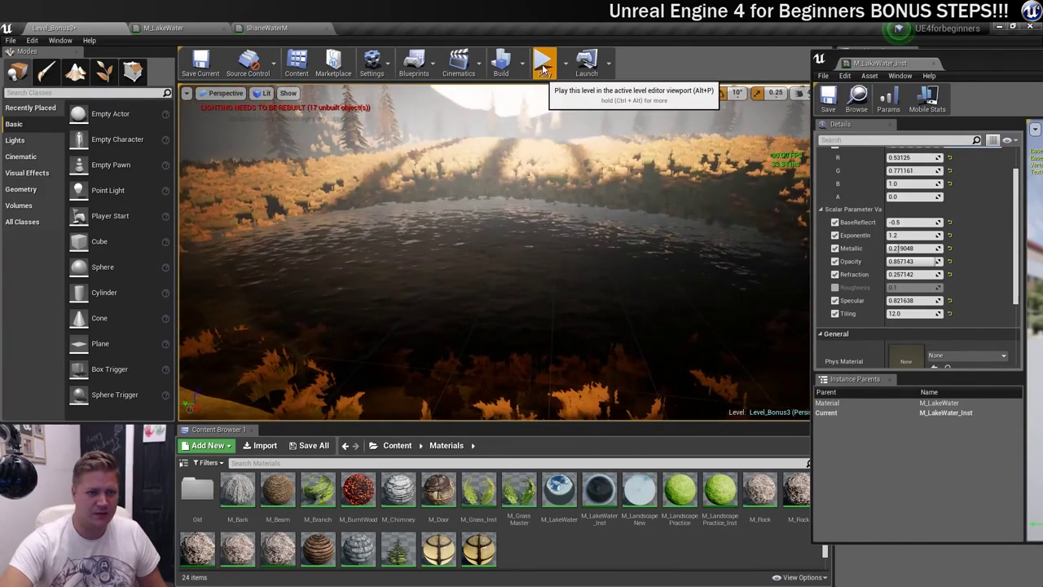
left_click(554, 73)
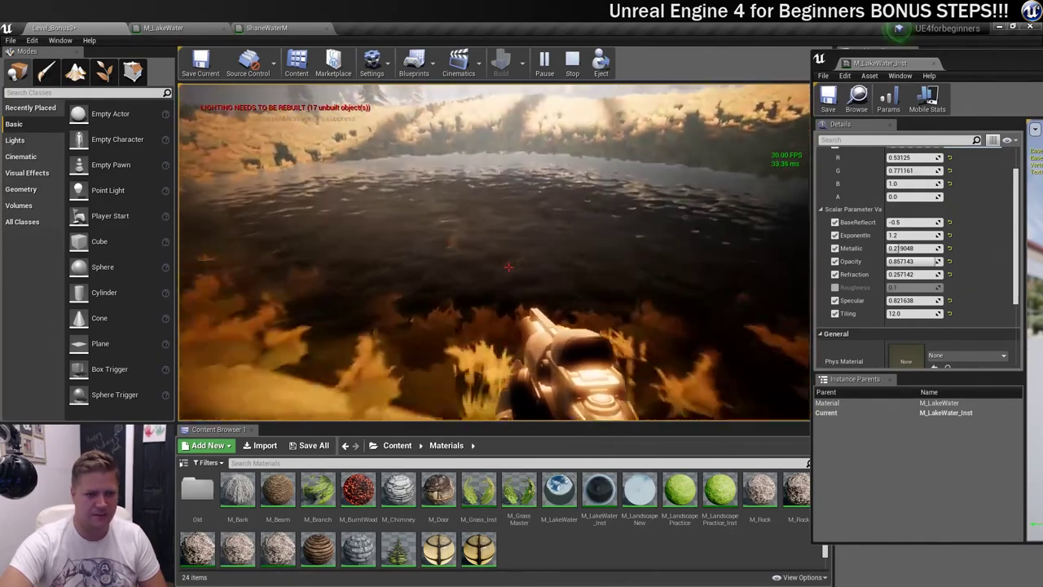
key("Escape")
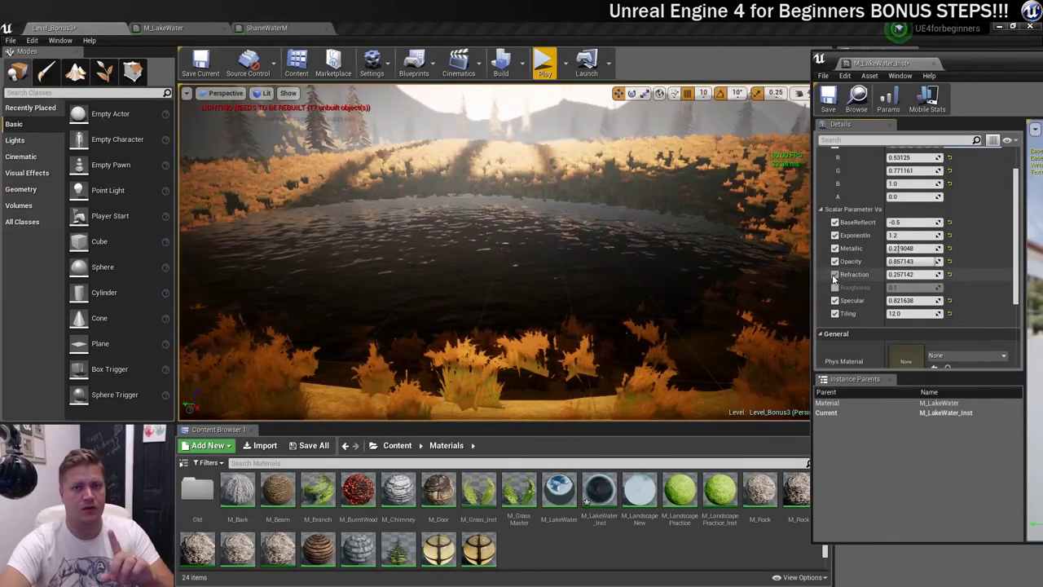
- Set the M_LakeWater_Inst Refraction parameter to 0.1 and its Opacity to about 0.914, judging the result on the lake
left_click(906, 275)
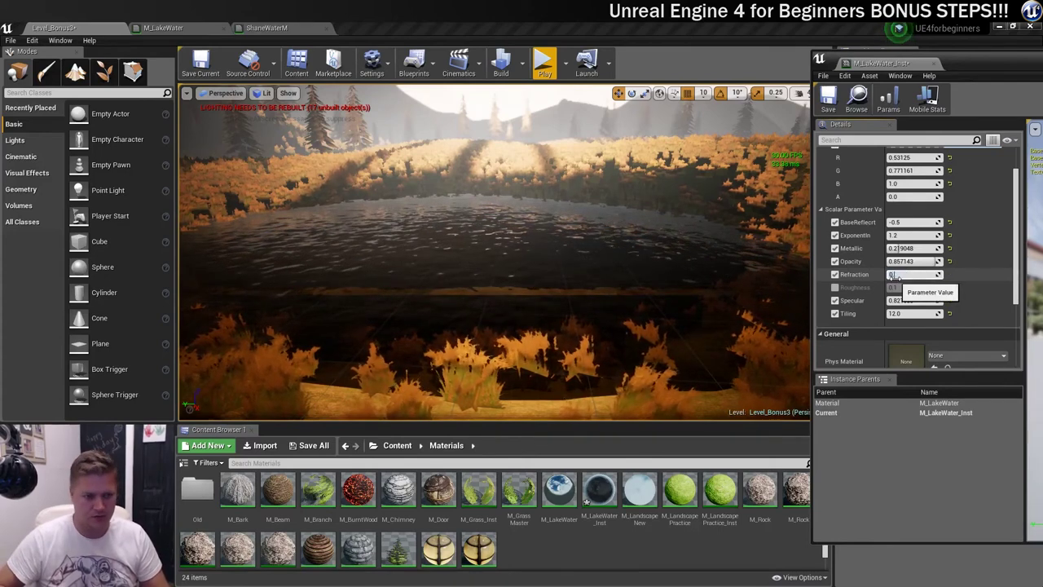
left_click_drag(901, 262, 910, 261)
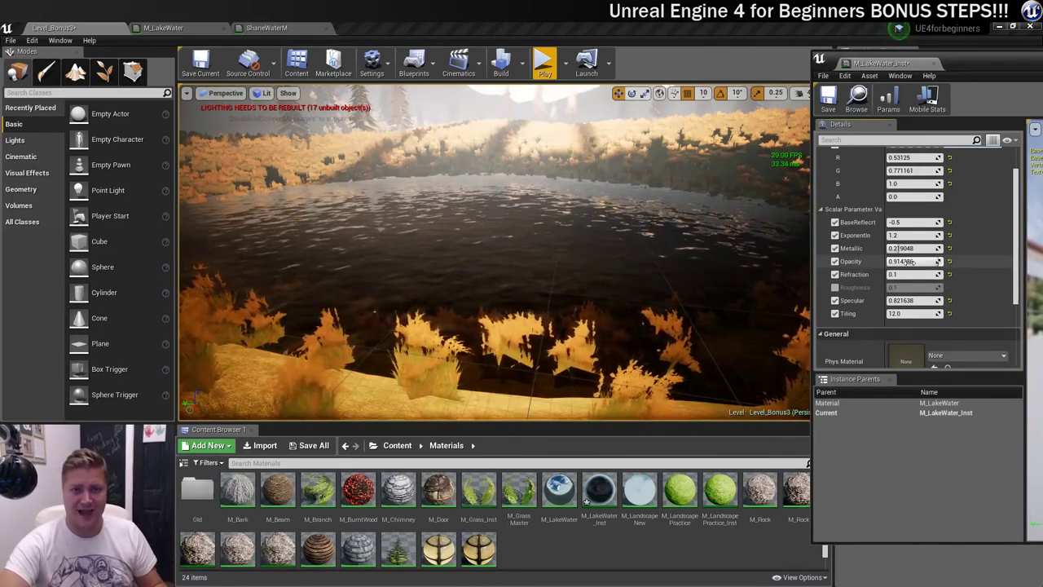
mouse_move(535, 270)
right_mouse_down()
mouse_move(521, 200)
mouse_move(525, 269)
mouse_move(518, 206)
mouse_move(538, 271)
right_mouse_up()
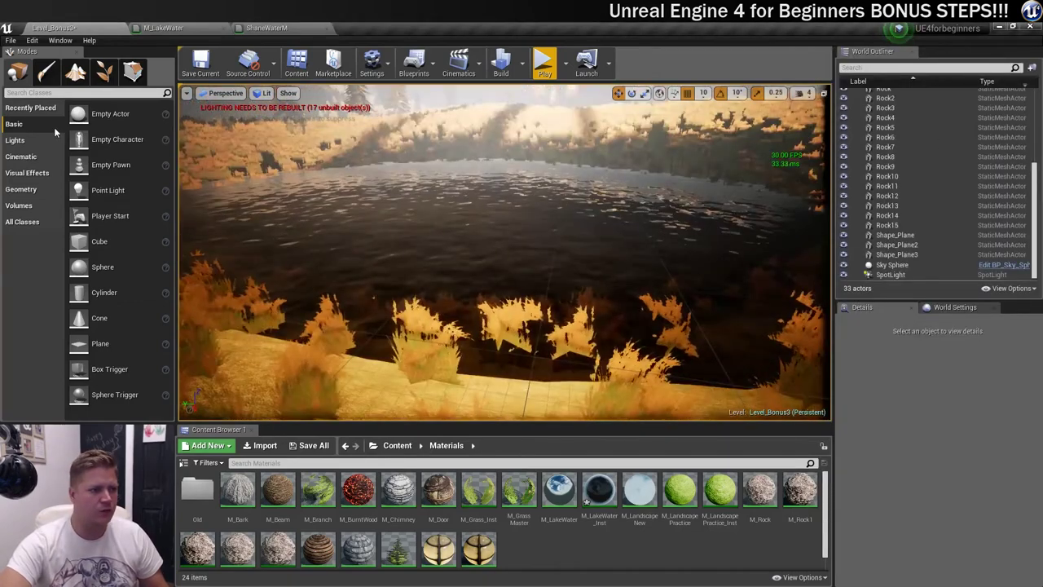
- Find the reflection actors and place a Box Reflection Capture over the middle of the lake at about X -1310, Y 1780, Z -80
left_click(36, 92)
type("reflection")
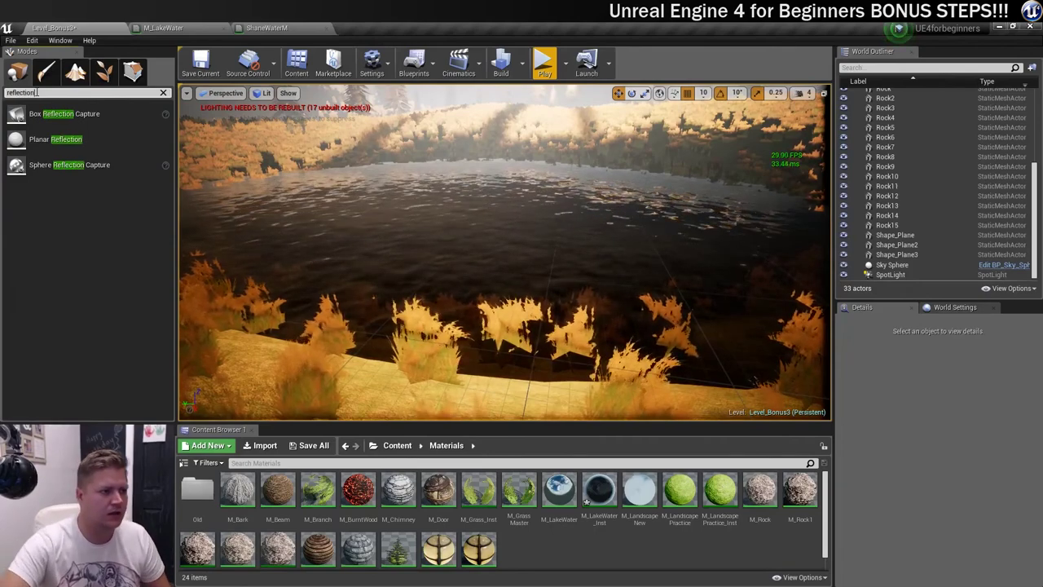
left_click_drag(55, 138, 398, 161)
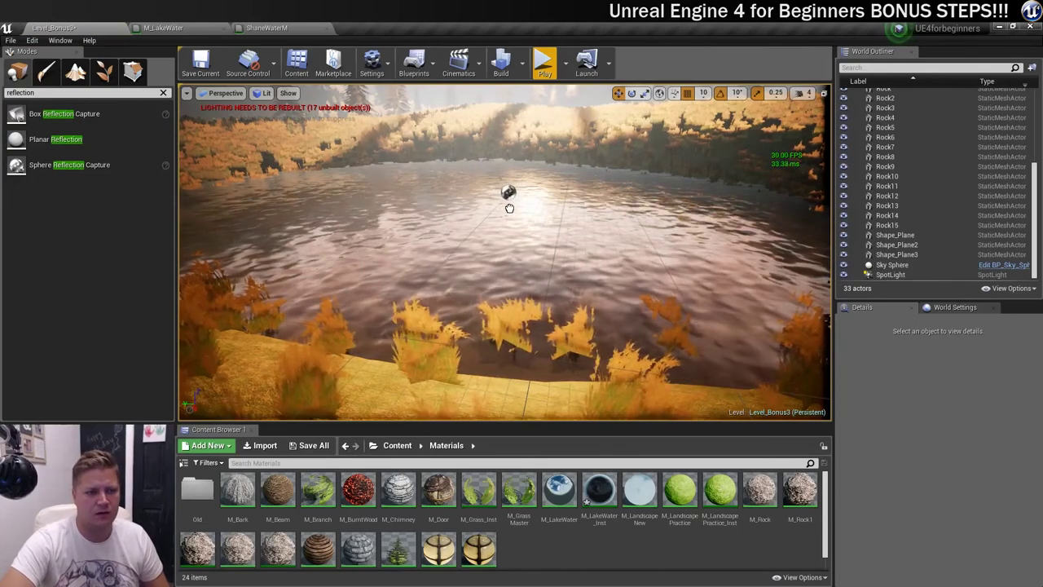
left_click_drag(510, 208, 508, 206)
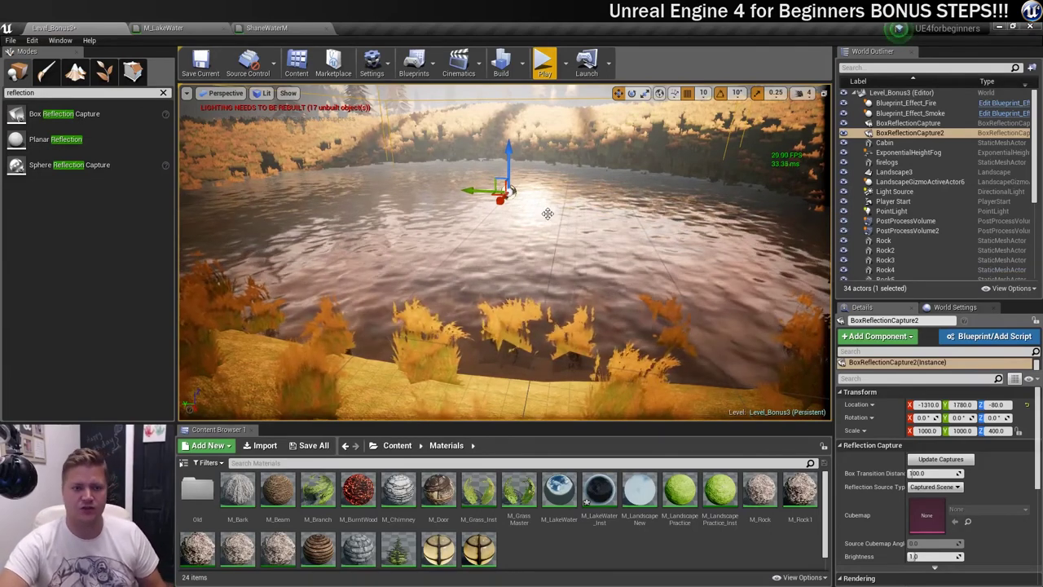
mouse_move(548, 214)
right_mouse_down()
mouse_move(547, 167)
mouse_move(548, 220)
mouse_move(548, 204)
right_mouse_up()
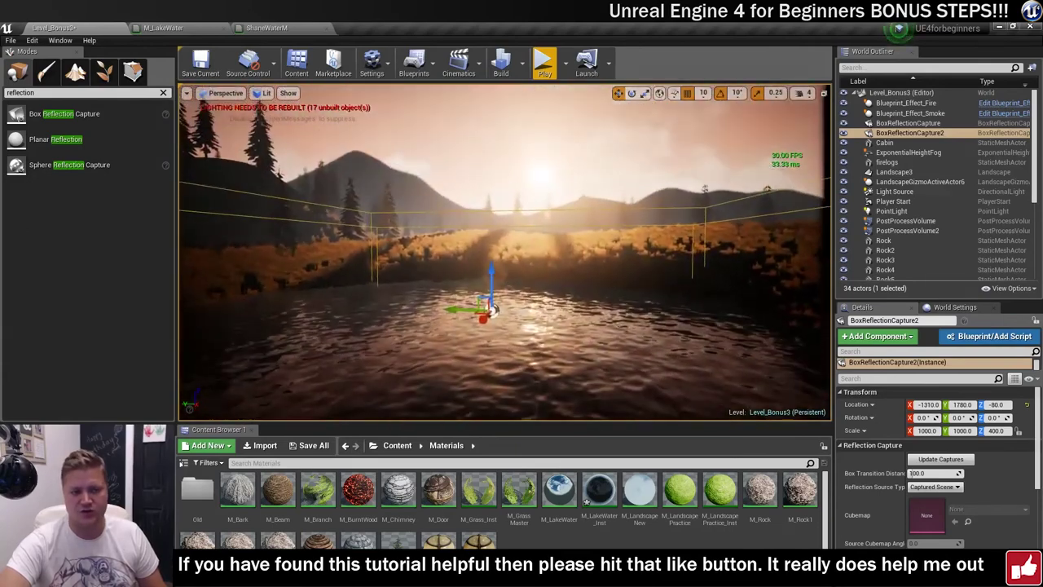
right_click_drag(548, 204, 547, 185)
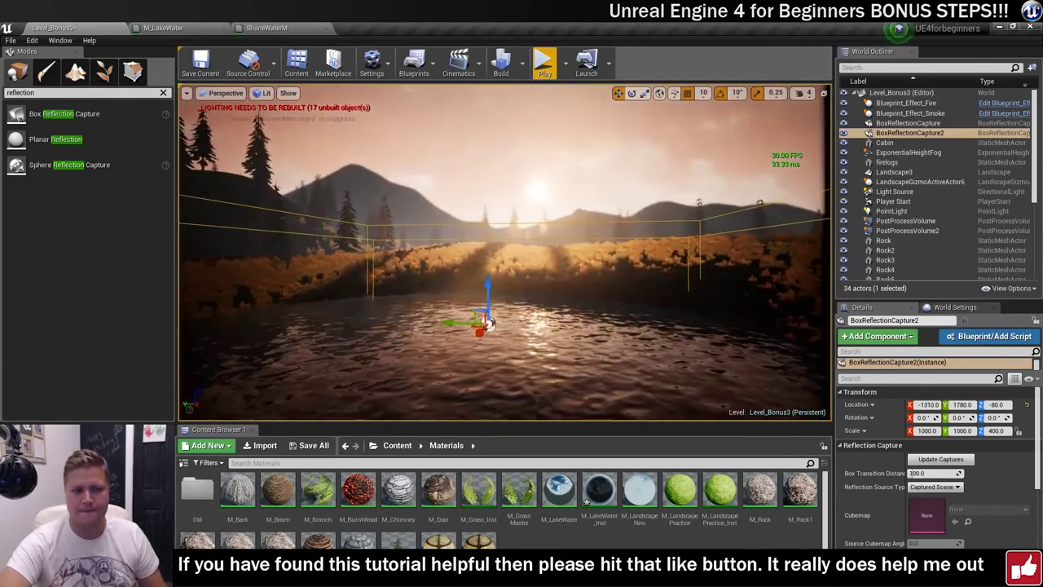
- Play the level and walk into the lake to examine the water surface, its reflections and the view from underneath
left_click(543, 65)
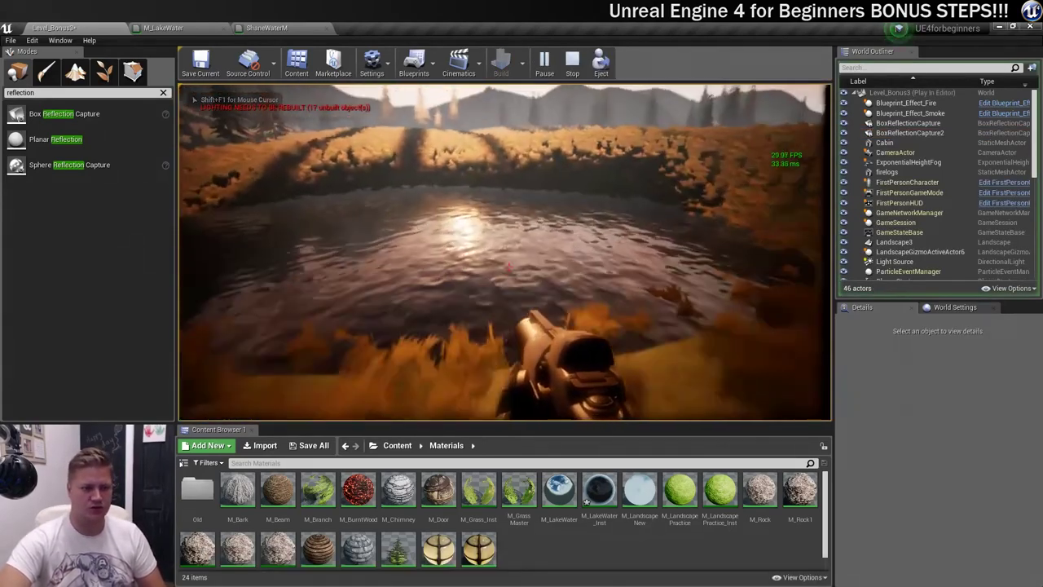
key("w")
key("w")
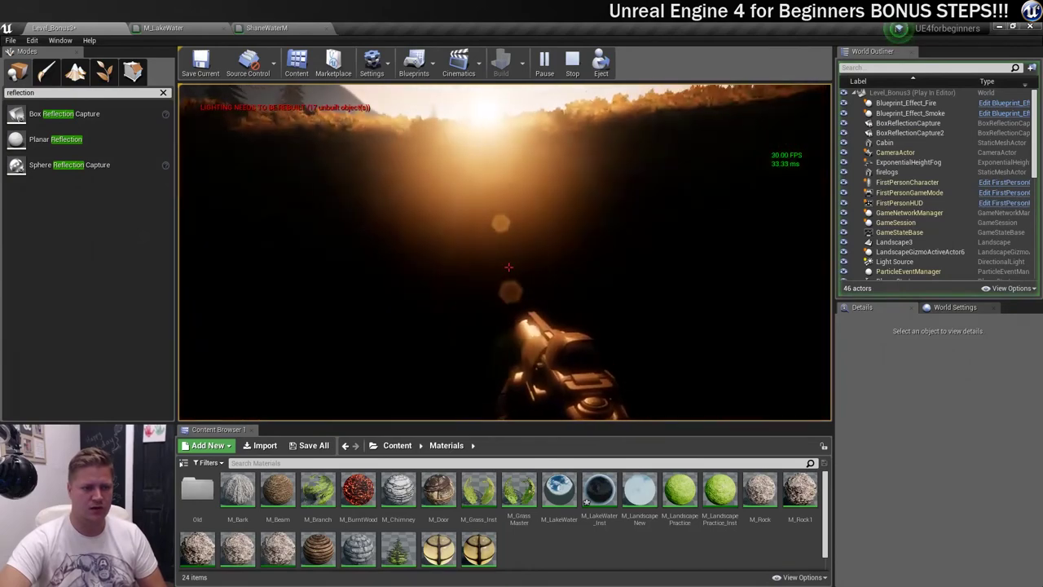
key("w")
key("w")
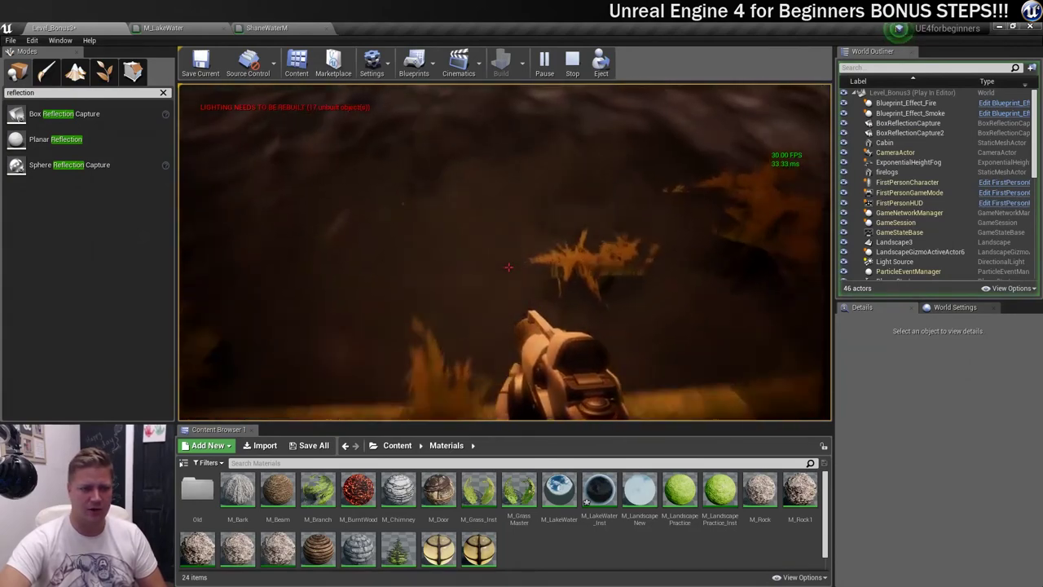
key("w")
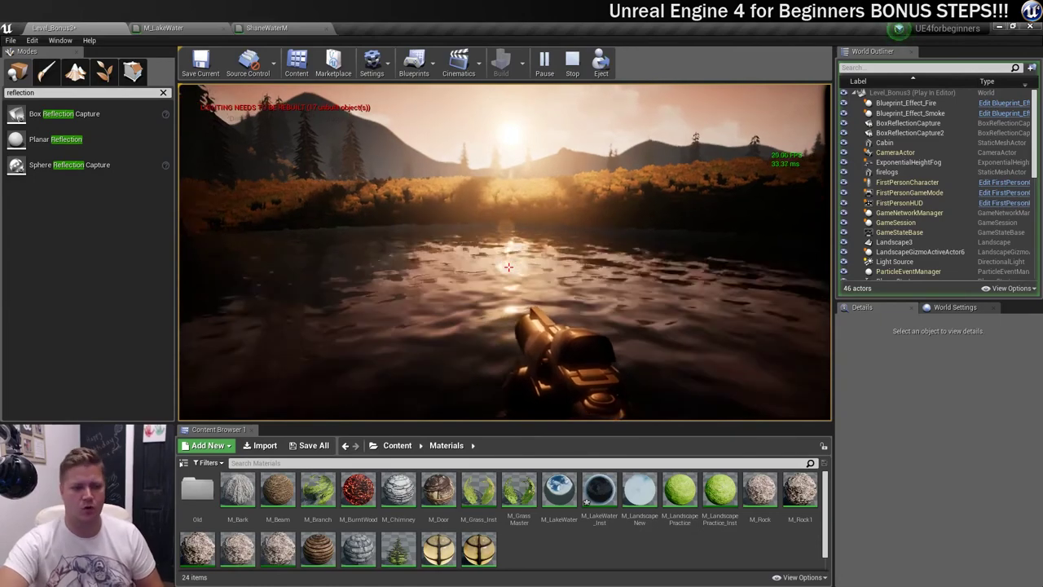
key("w")
mouse_move(509, 267)
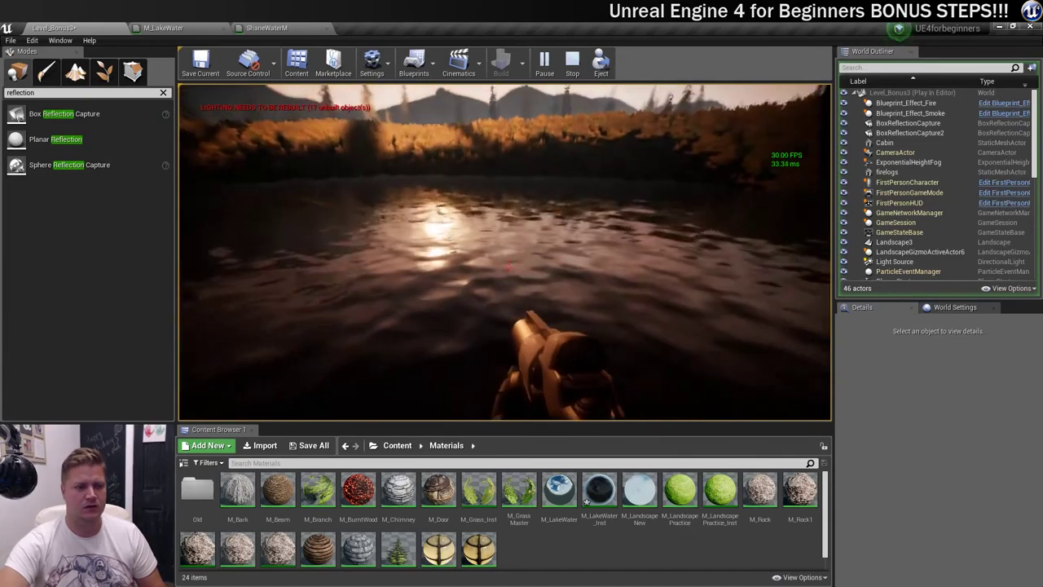
key("s")
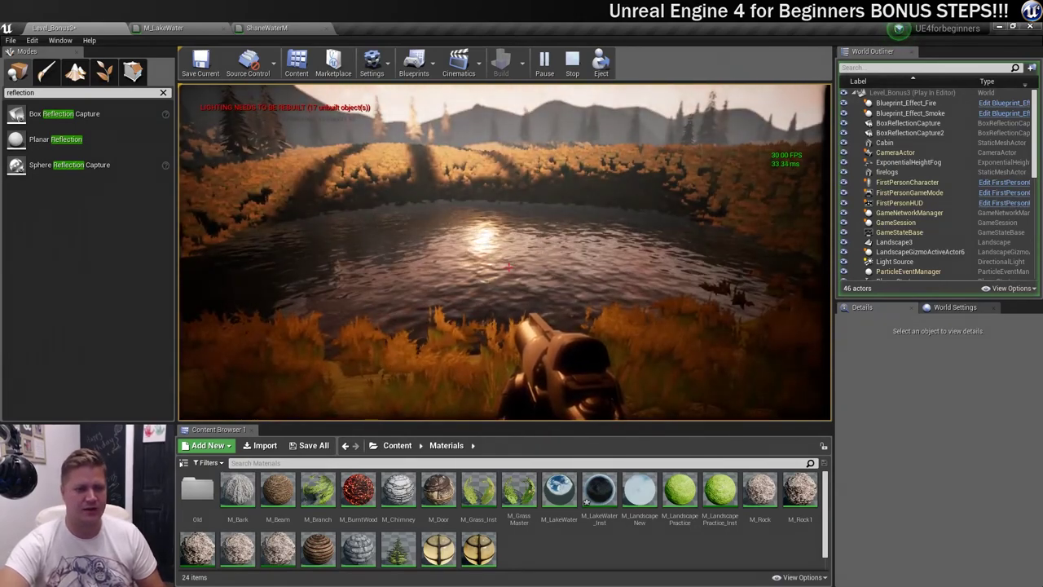
key("Escape")
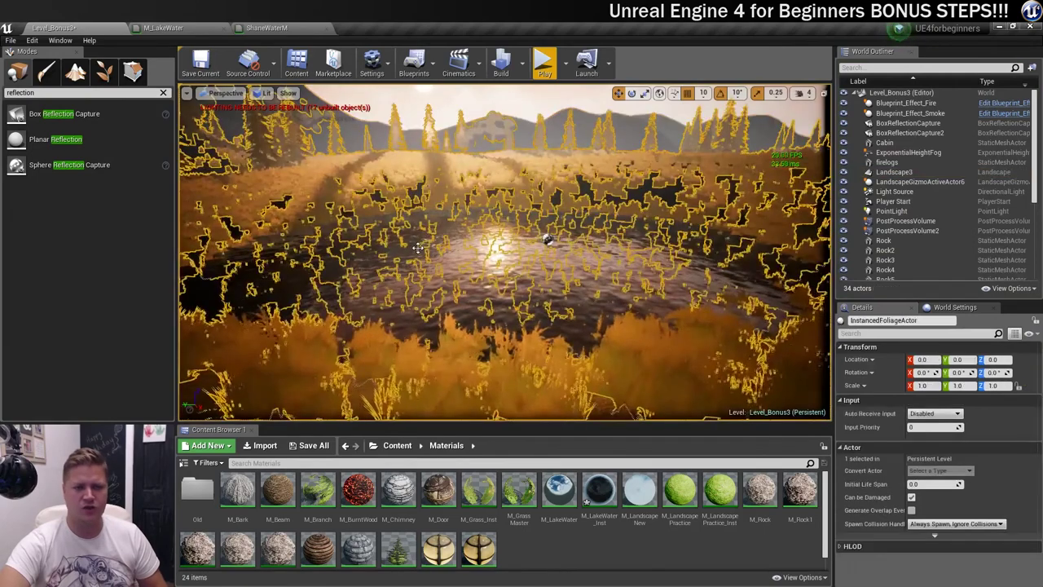
key("Escape")
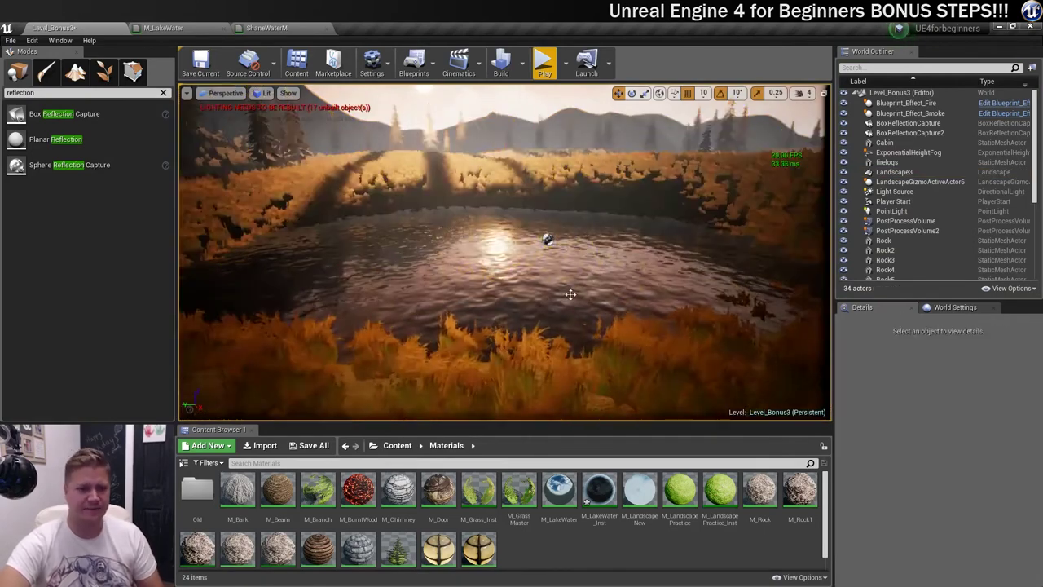
- Duplicate the lake plane Shape_Plane3 in place and flip the copy by setting its Z scale to -26.75
left_click(848, 67)
type("plane")
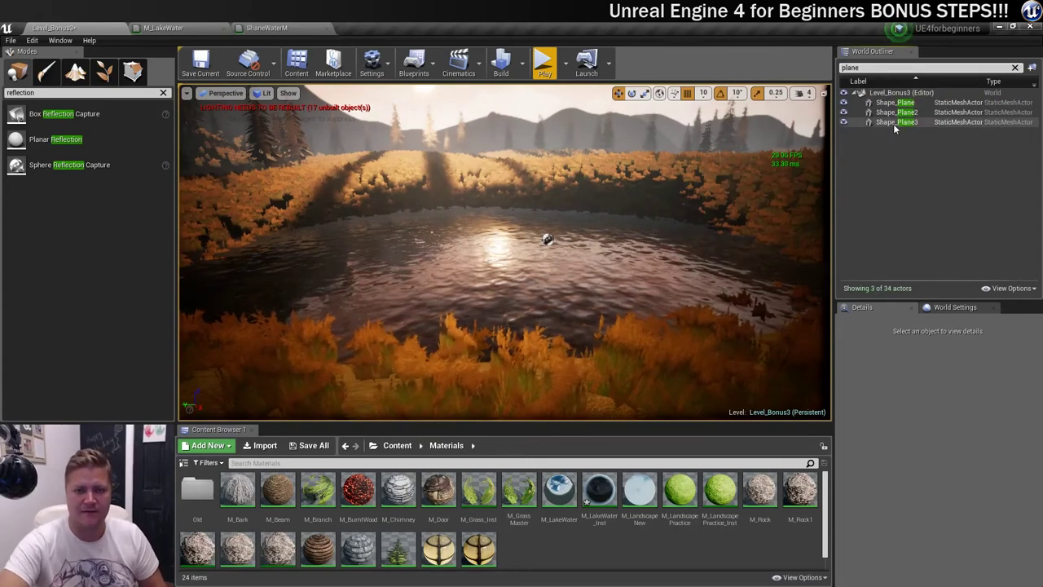
left_click(896, 122)
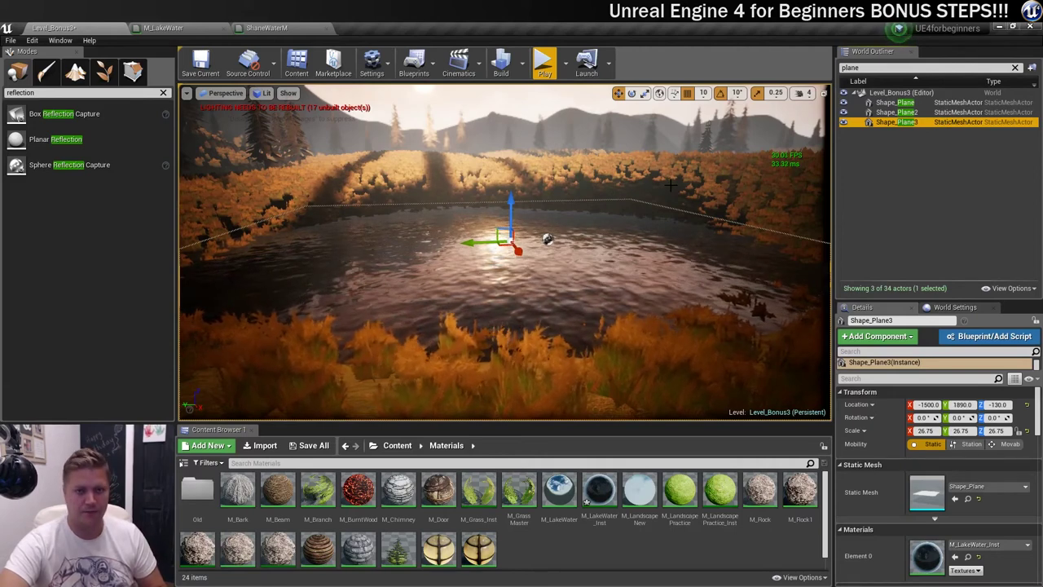
key("ctrl+w")
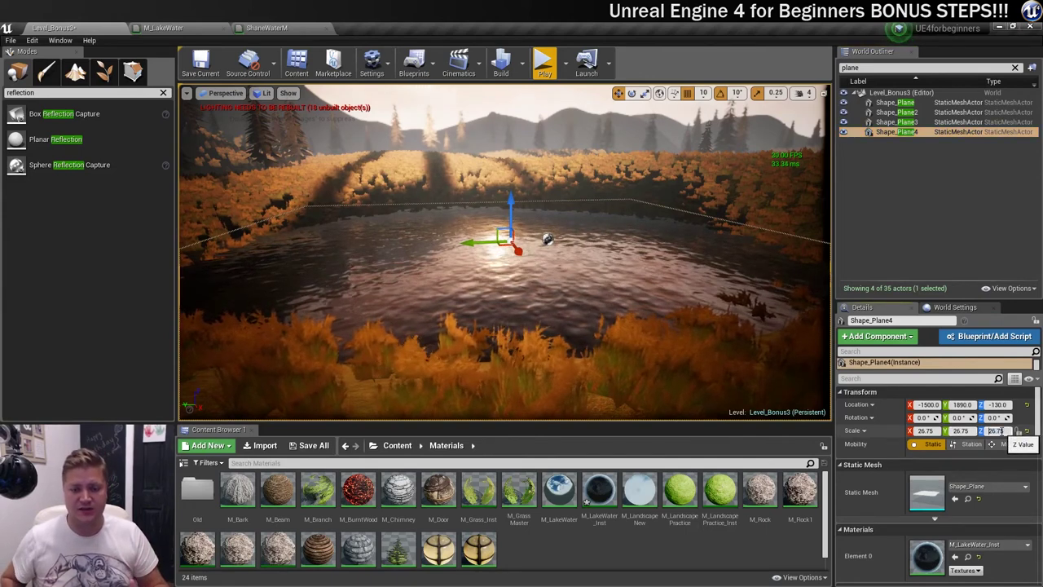
left_click(999, 431)
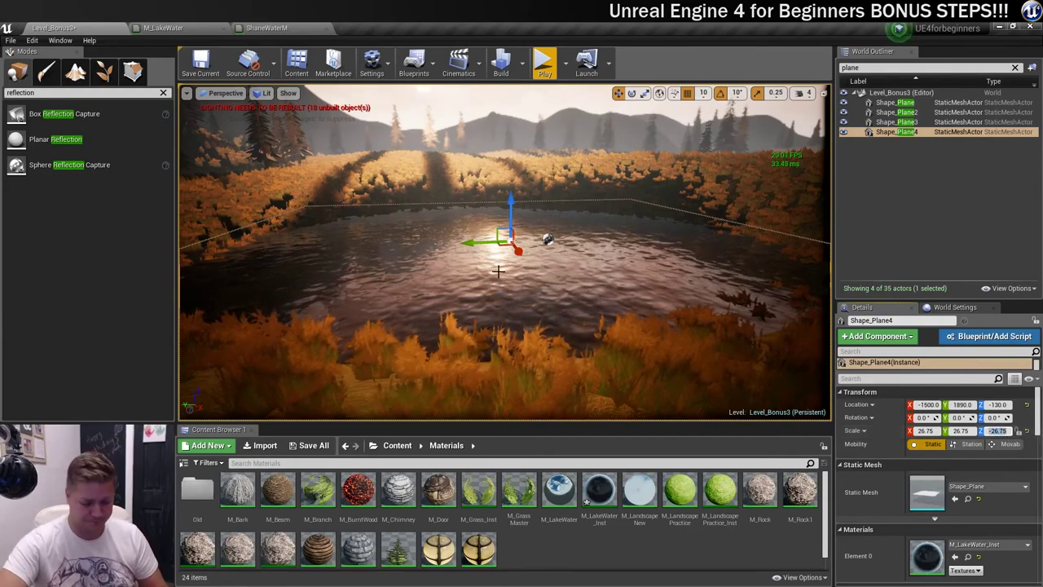
right_click_drag(498, 271, 733, 230)
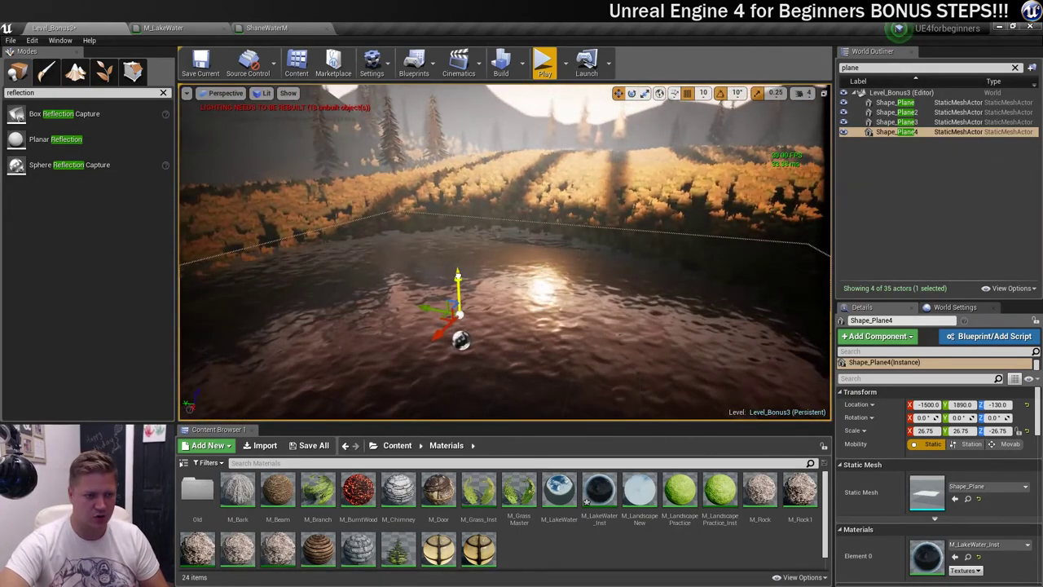
- Lower the flipped lake plane copy to Z -140 and play the level to check the water surface
left_click_drag(458, 281, 457, 287)
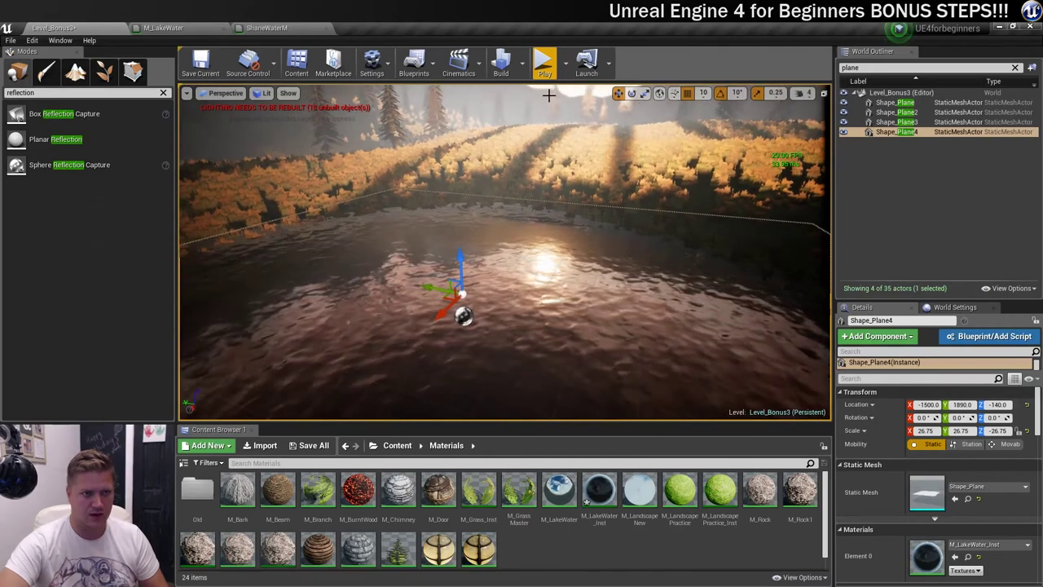
left_click(544, 64)
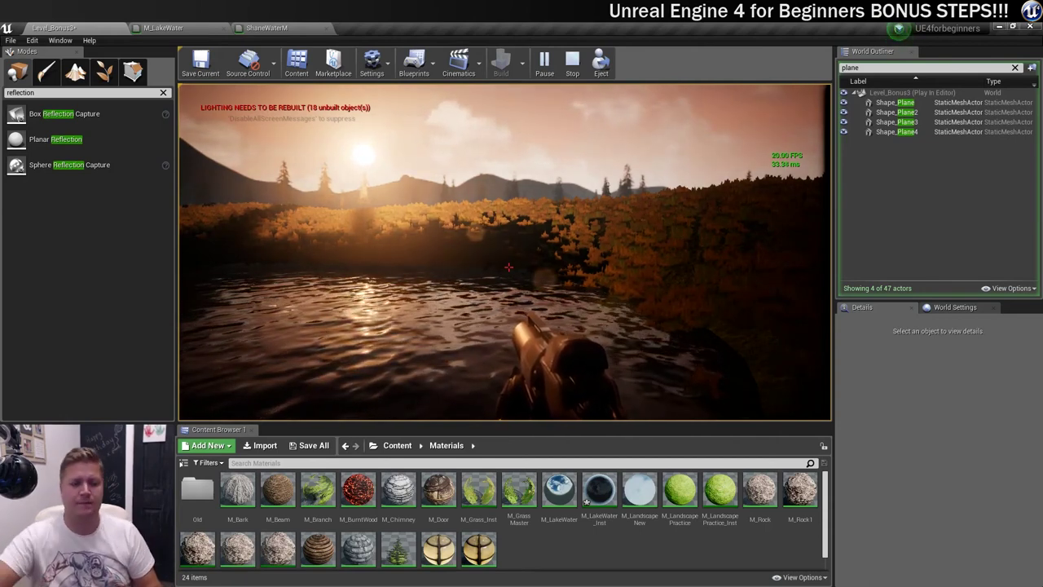
key("w")
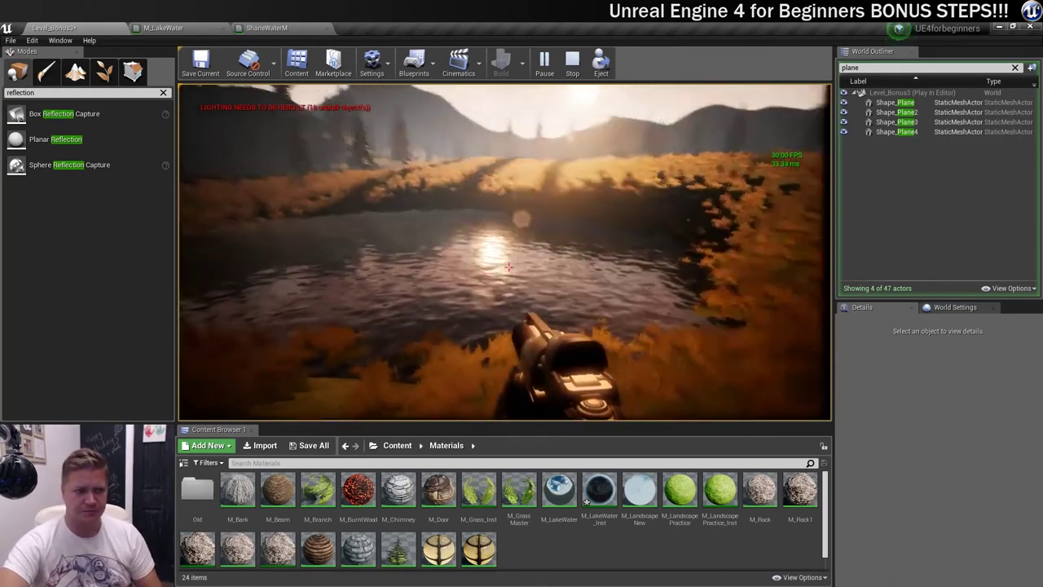
key("Escape")
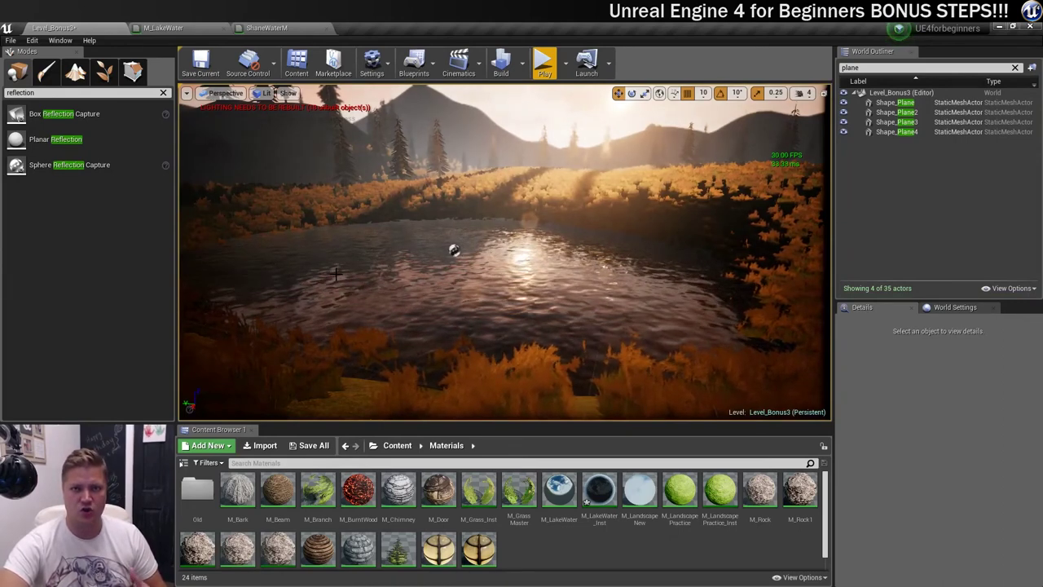
- Find the Post Process Volume actor and place one over the middle of the lake at about X -1590, Y 1890
left_click(40, 93)
type("p")
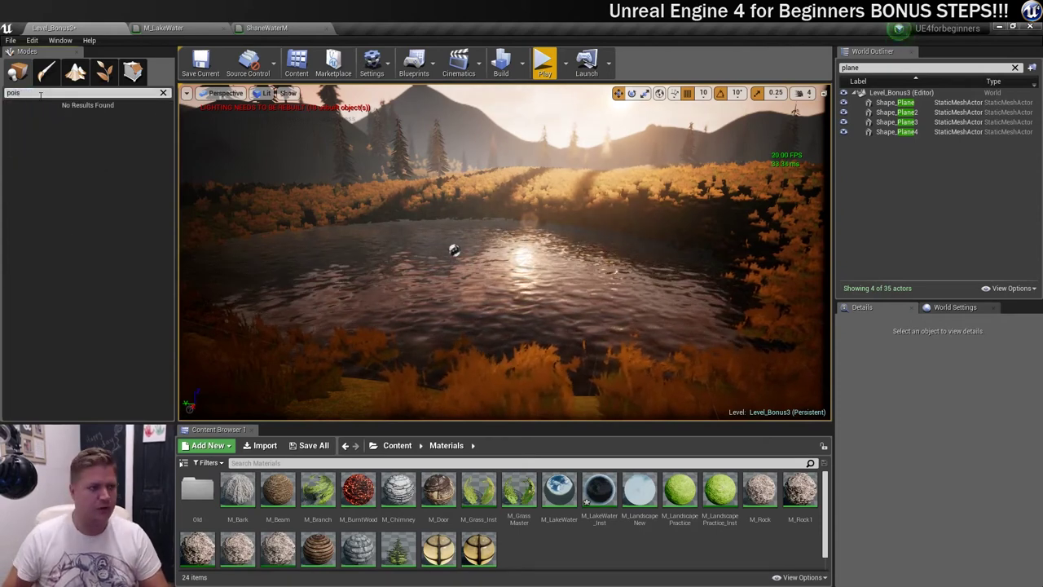
type("ost")
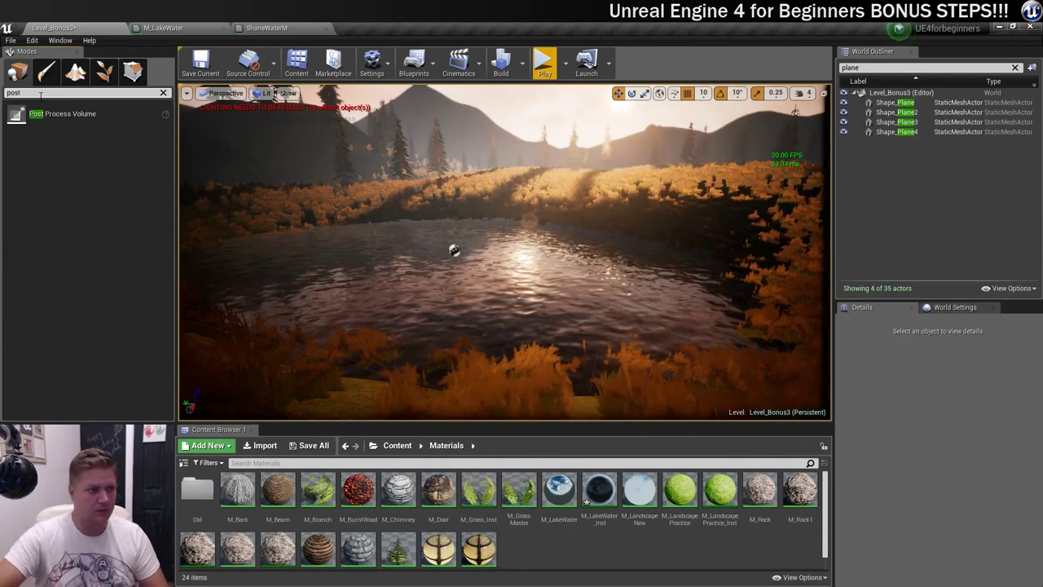
left_click_drag(51, 112, 466, 275)
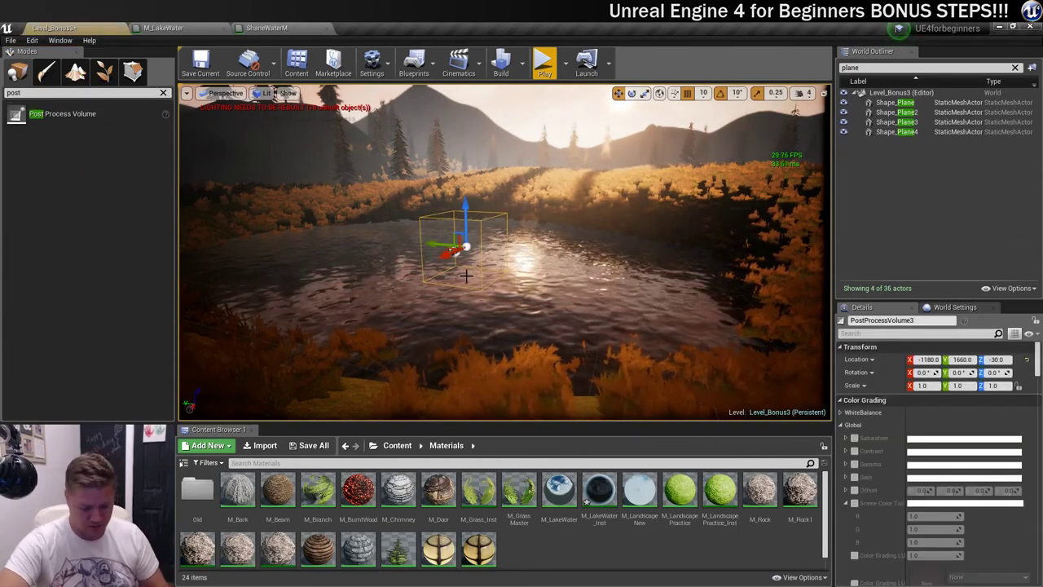
key("f")
left_click_drag(586, 280, 589, 334, "alt")
right_click_drag(590, 334, 589, 264, "alt")
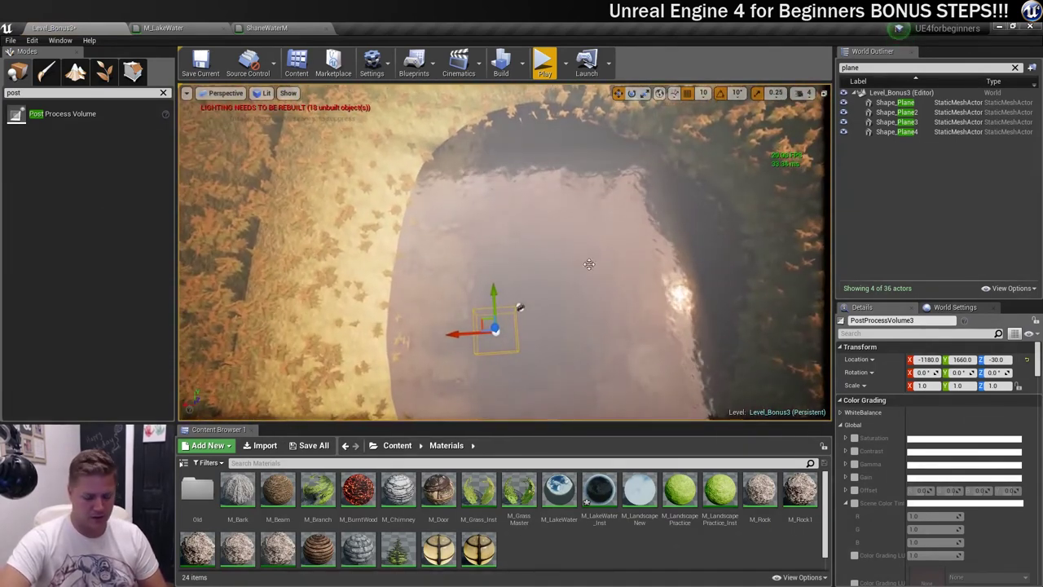
left_click_drag(479, 261, 515, 270, "alt")
left_click_drag(545, 225, 553, 189)
- Scale the new post process volume to X 11, Y 13.5 and Z 3 so it covers the whole lake
key("r")
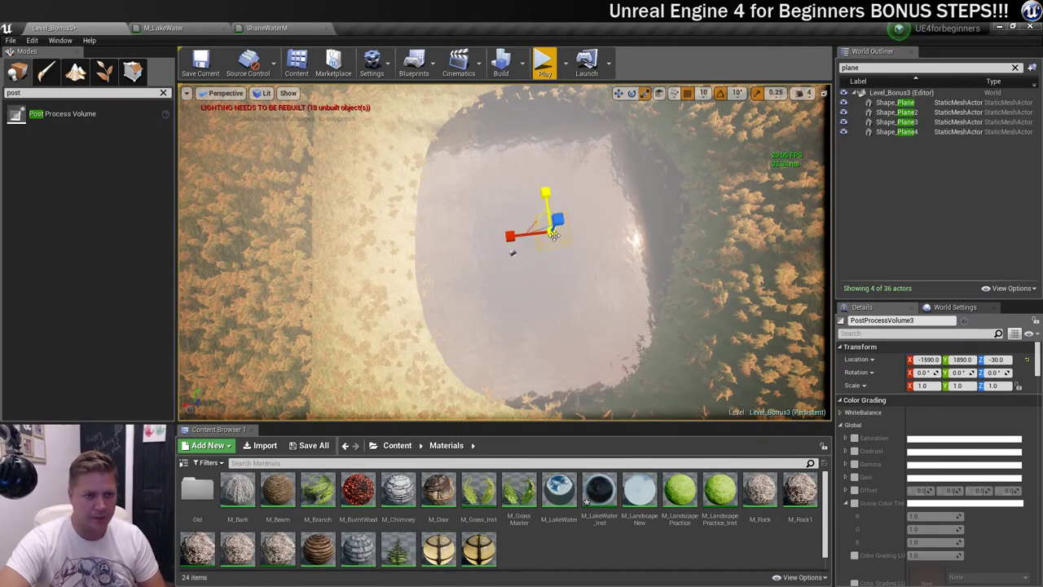
left_click_drag(514, 236, 510, 236)
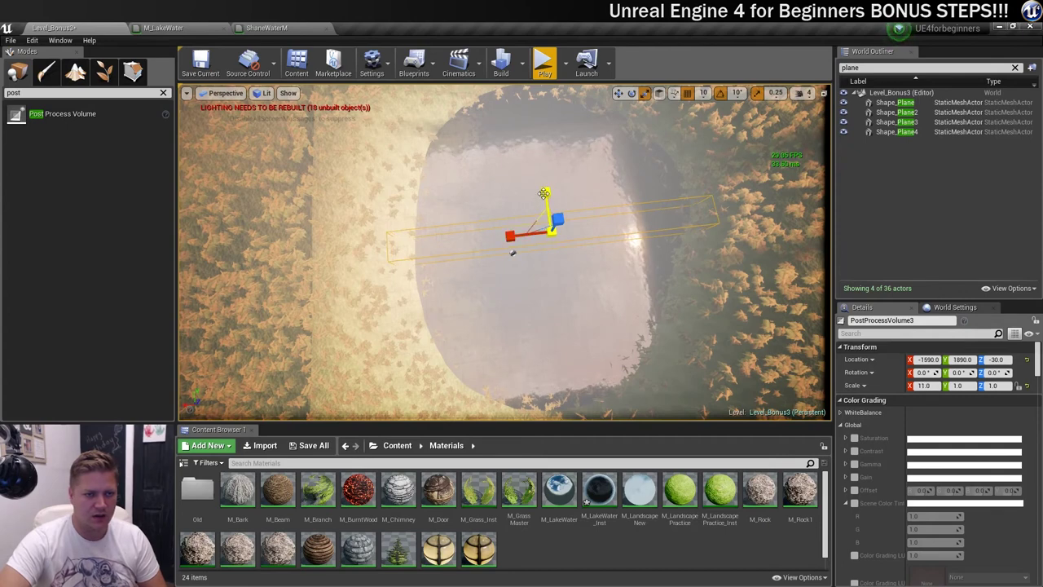
left_click_drag(545, 193, 545, 130)
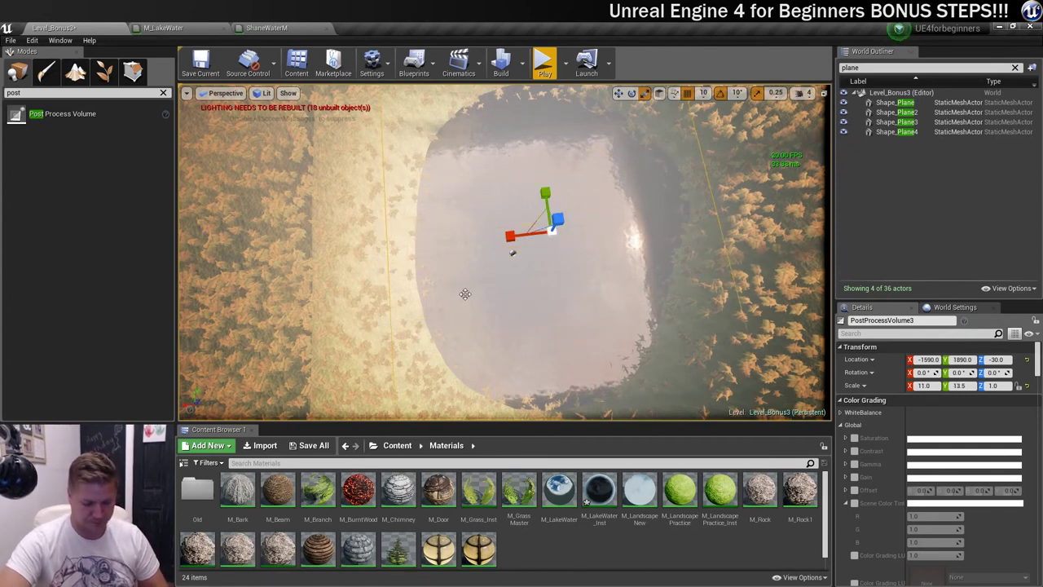
mouse_move(464, 293)
right_mouse_down()
mouse_move(464, 244)
mouse_move(478, 296)
right_mouse_up()
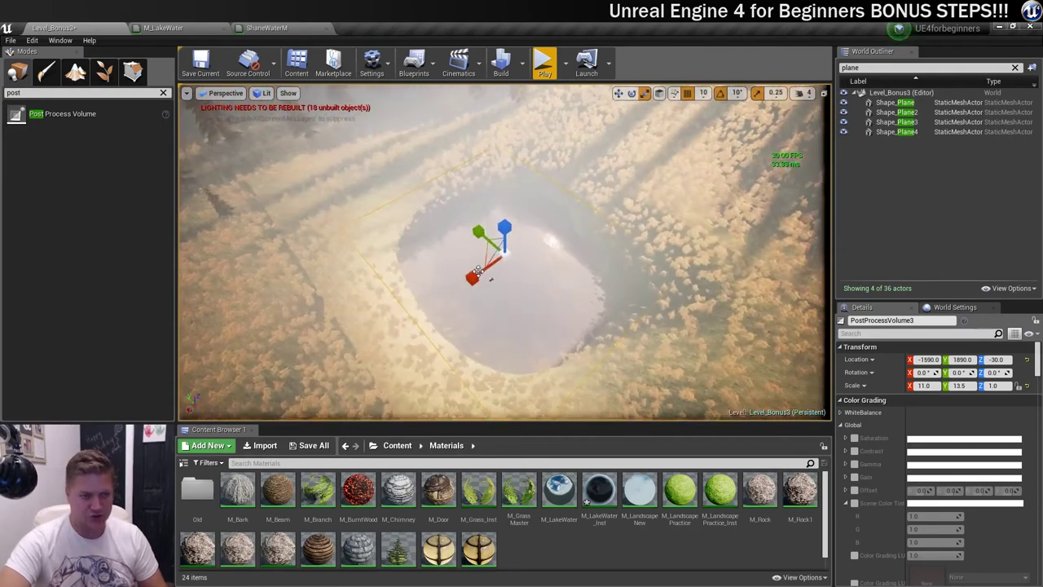
left_click_drag(504, 244, 504, 232)
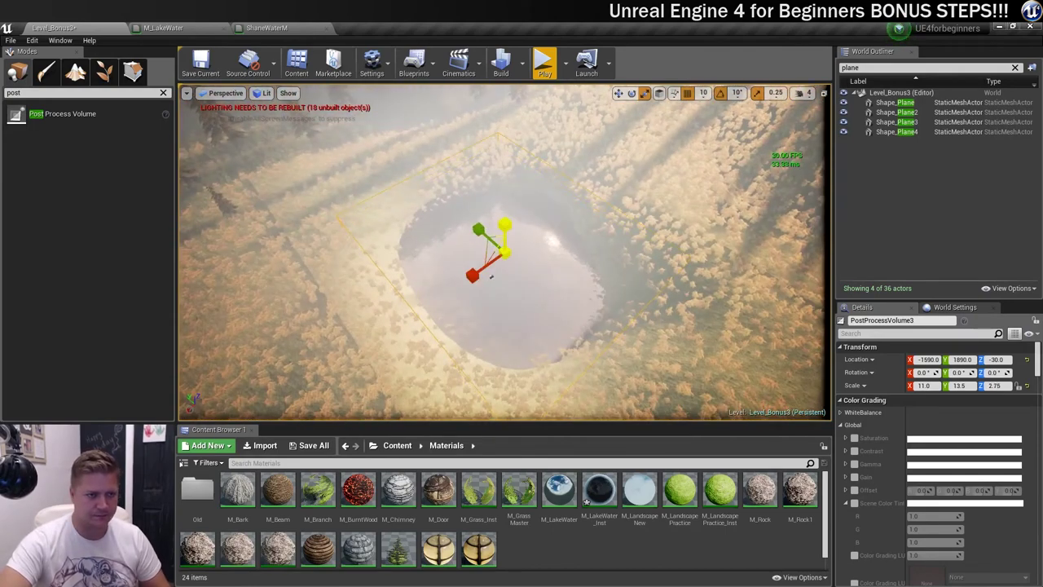
right_click_drag(804, 358, 805, 302)
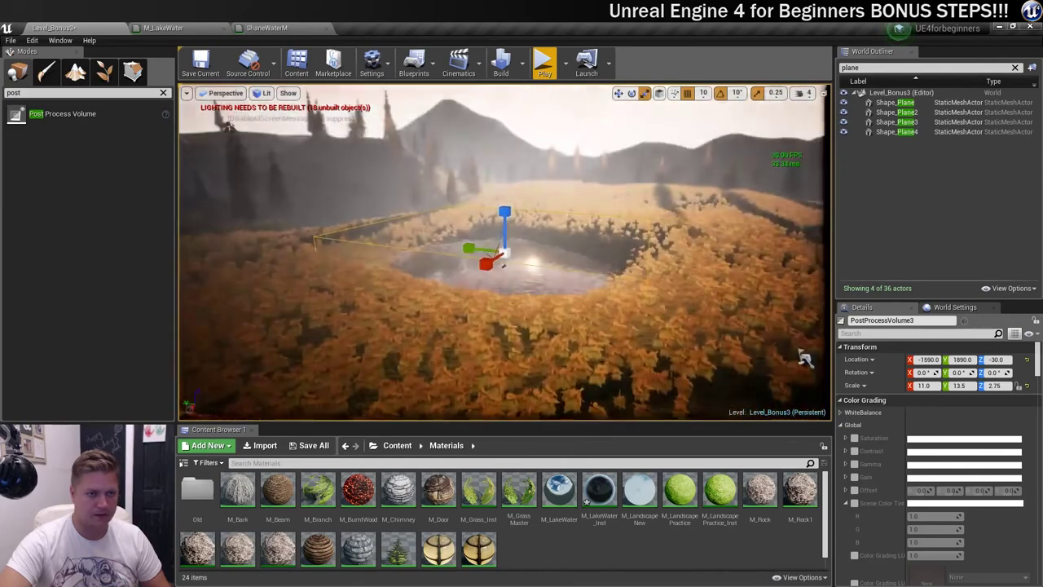
left_click_drag(505, 236, 504, 224)
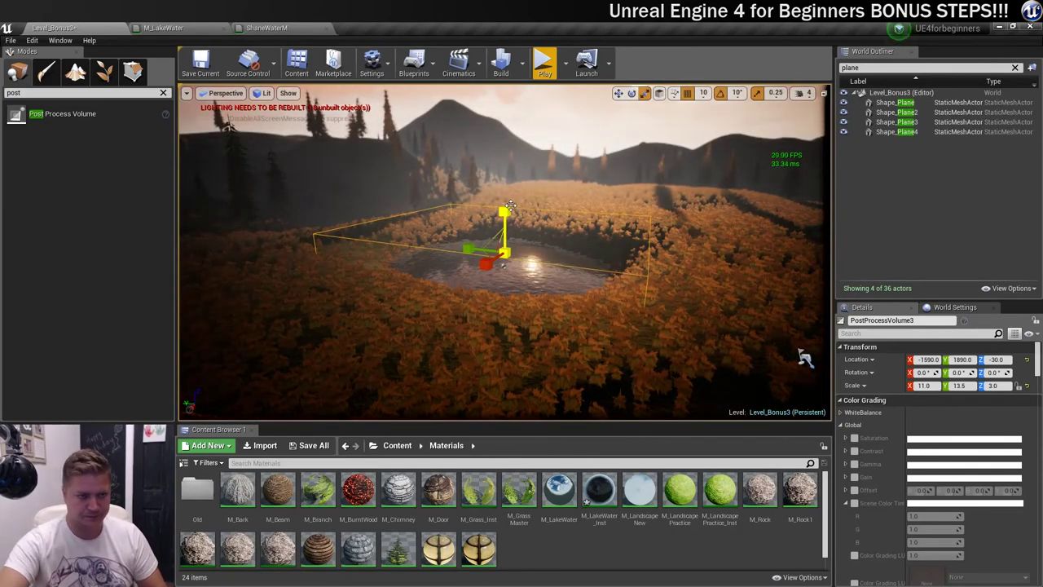
- Lower the lake's post process volume to Z -370 so its upper face meets the water, and view the lake from underwater
key("w")
left_click_drag(505, 214, 505, 245)
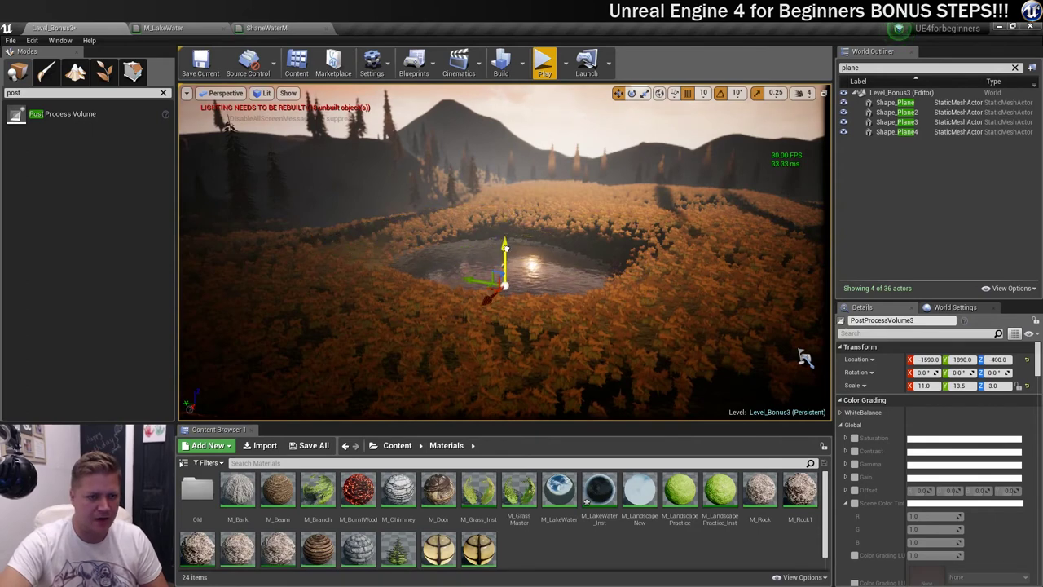
middle_click_drag(806, 359, 813, 340)
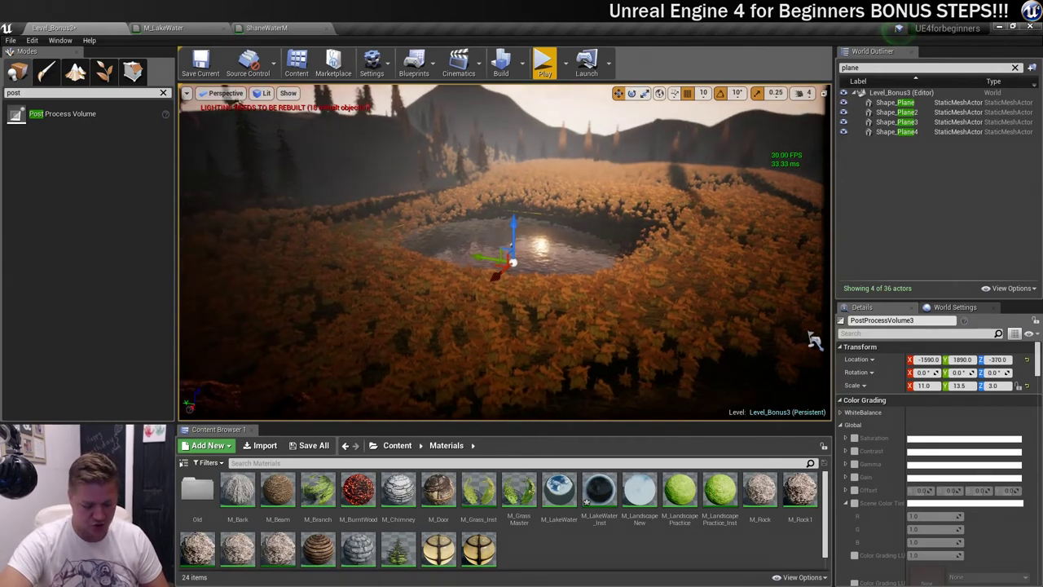
mouse_move(814, 341)
right_mouse_down()
mouse_move(813, 375)
mouse_move(807, 323)
right_mouse_up()
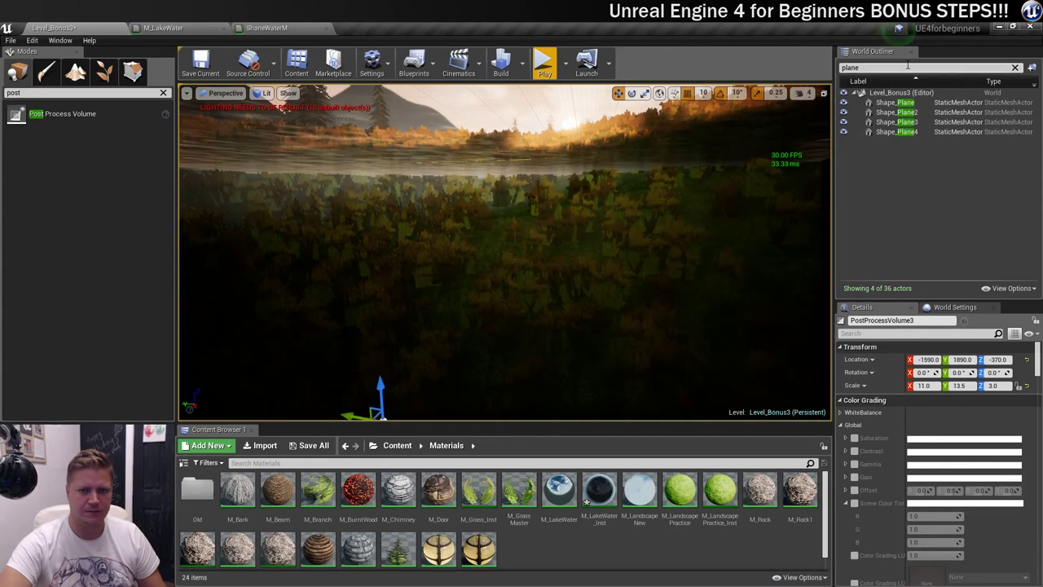
- Clear the outliner filter and set the lake post process volume's Priority to 1.0 and Blend Radius to 5.0
left_click(1014, 67)
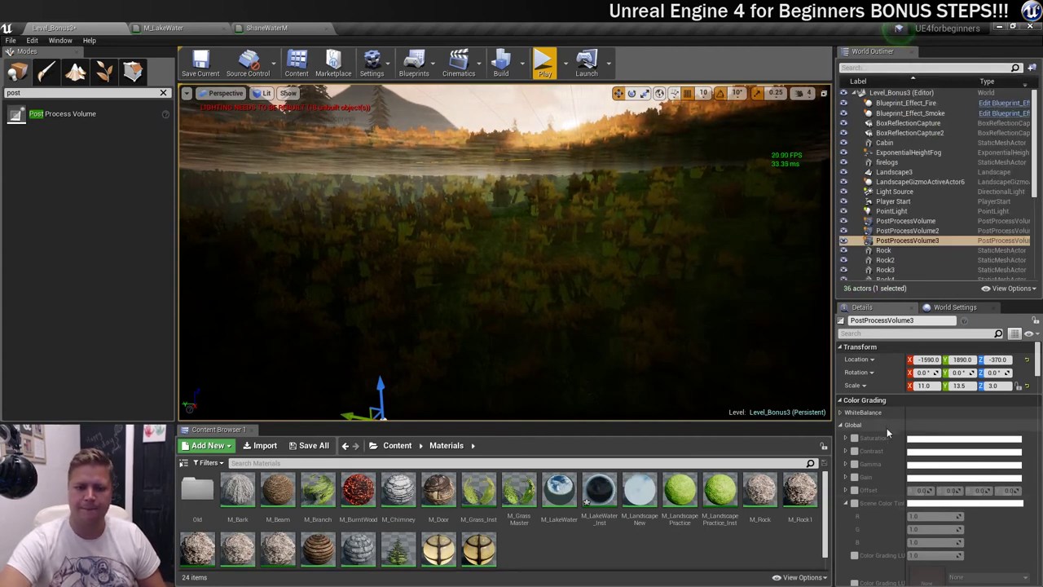
scroll(886, 428, "down", 5)
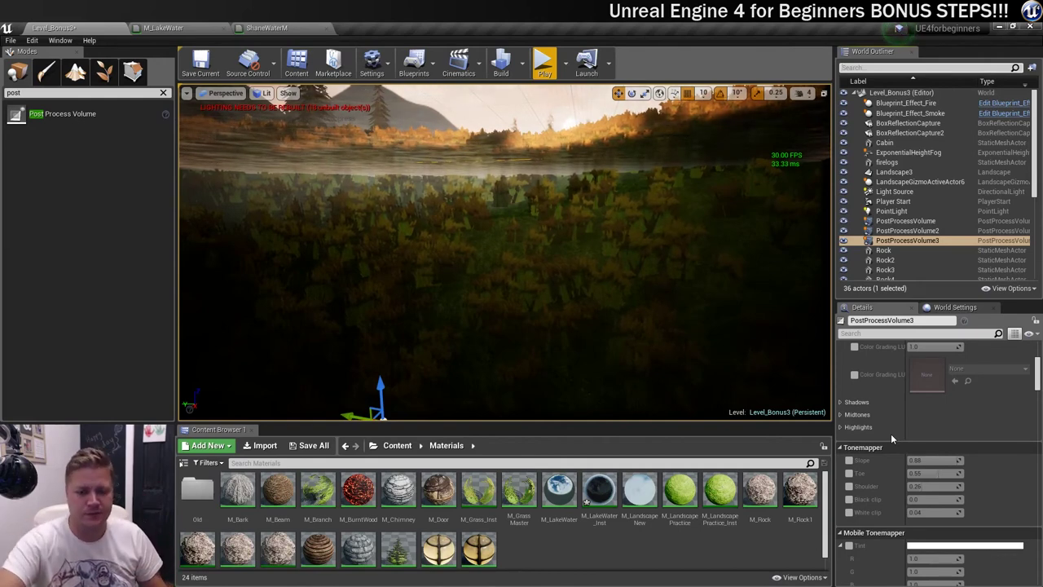
scroll(890, 433, "down", 10)
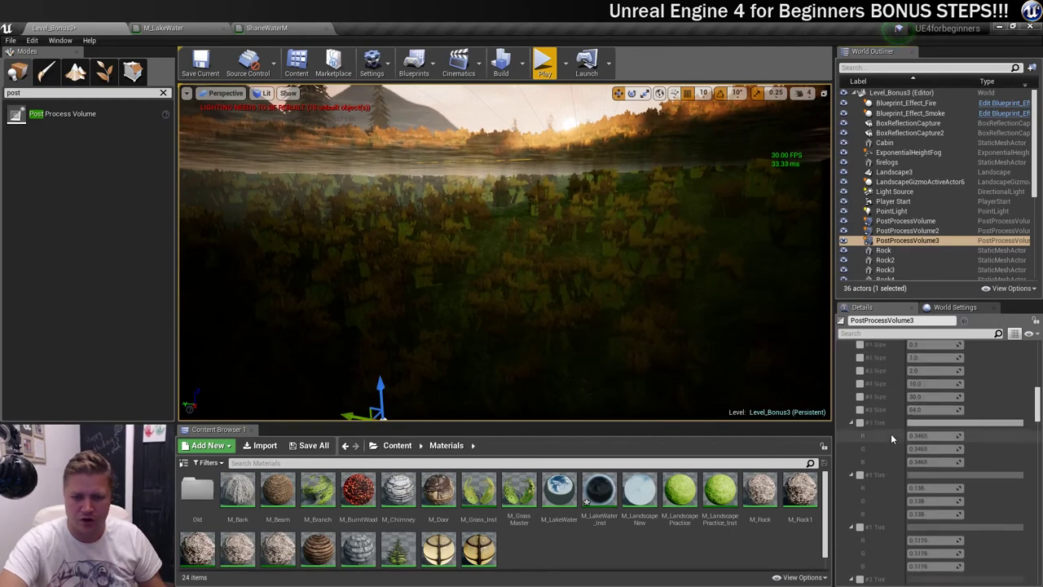
scroll(891, 437, "down", 10)
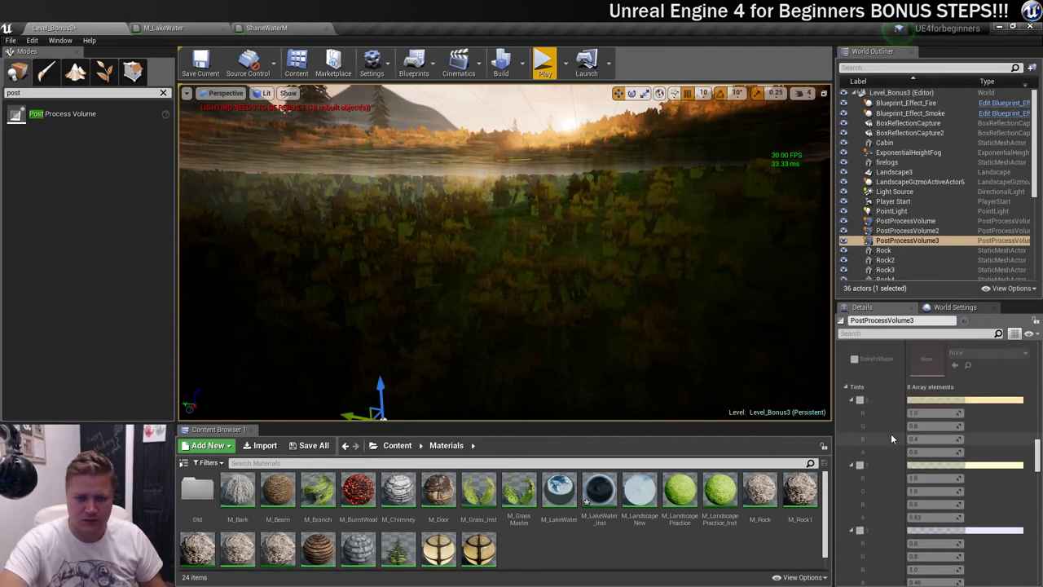
scroll(891, 437, "down", 10)
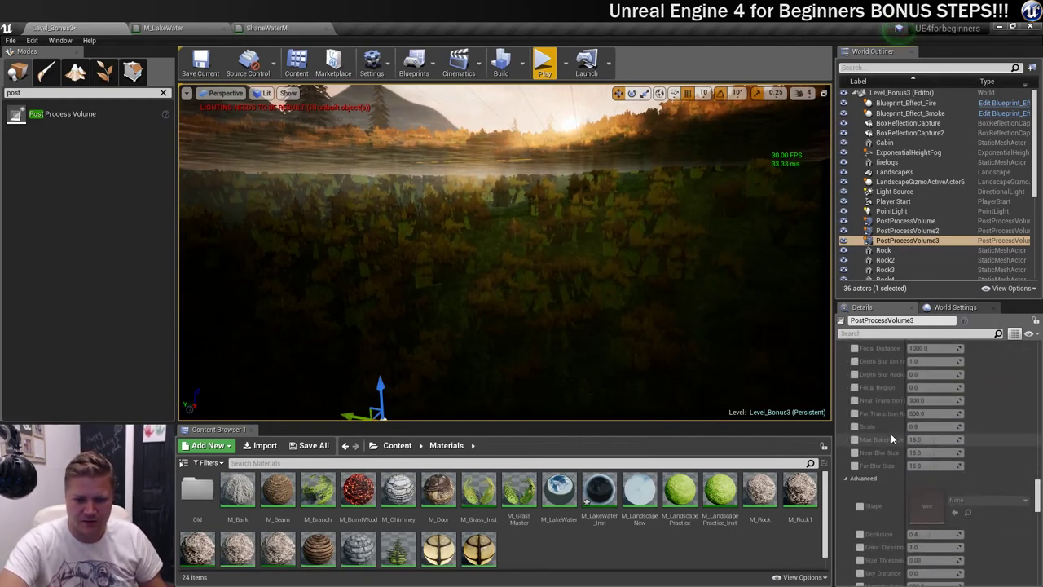
scroll(891, 437, "down", 10)
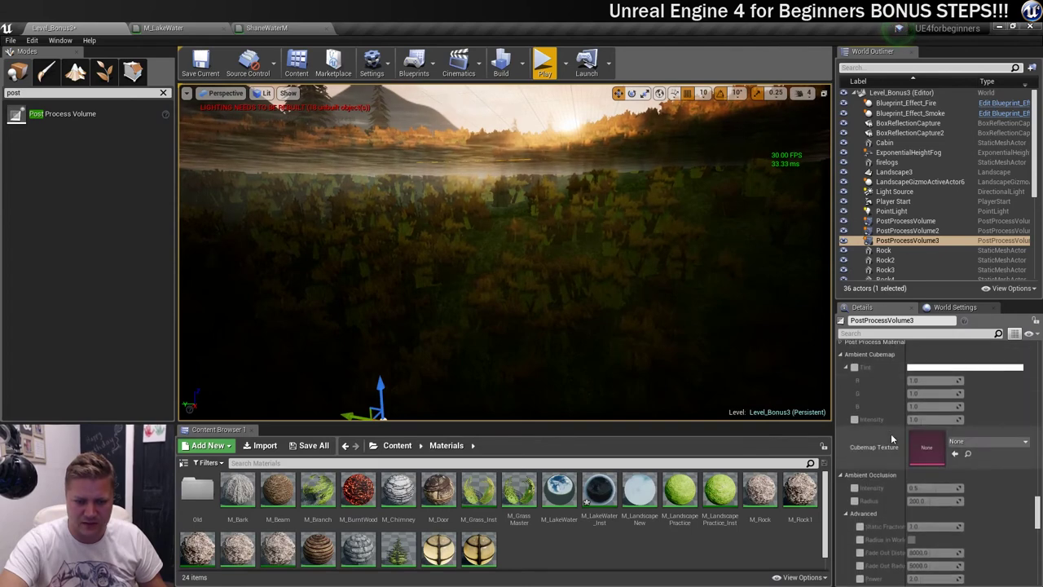
scroll(891, 433, "down", 10)
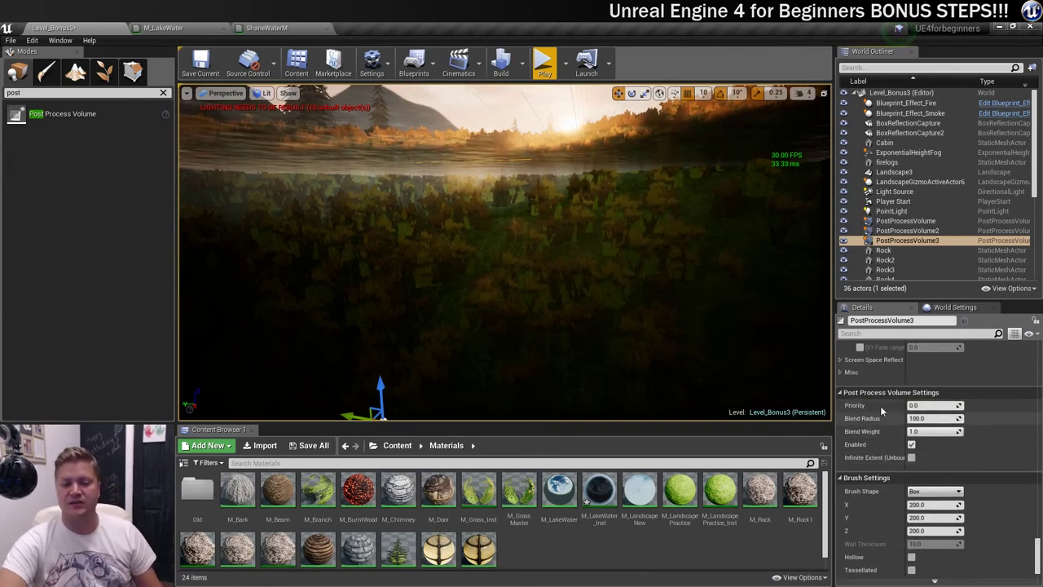
left_click(933, 404)
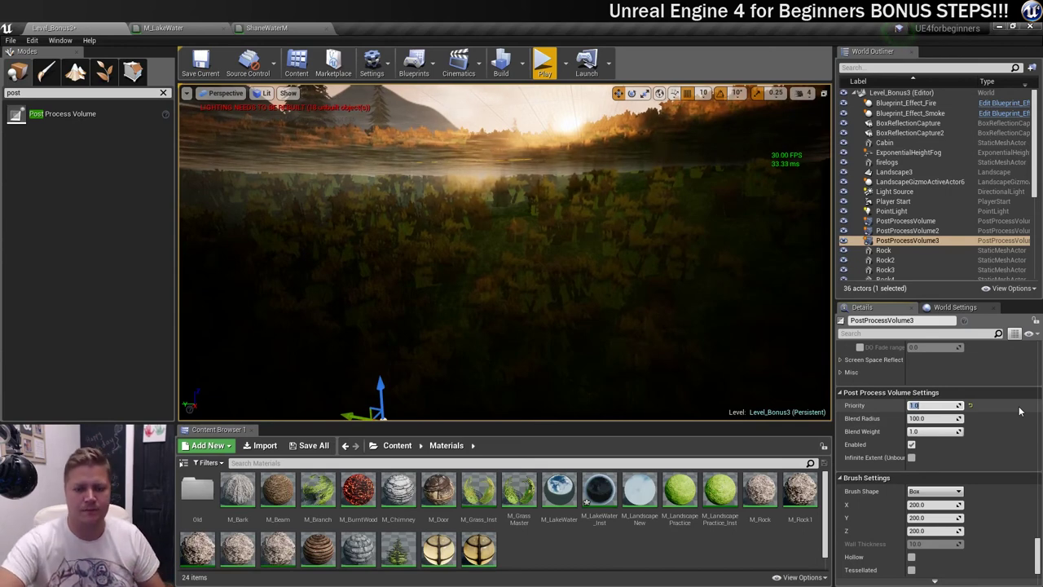
left_click(934, 418)
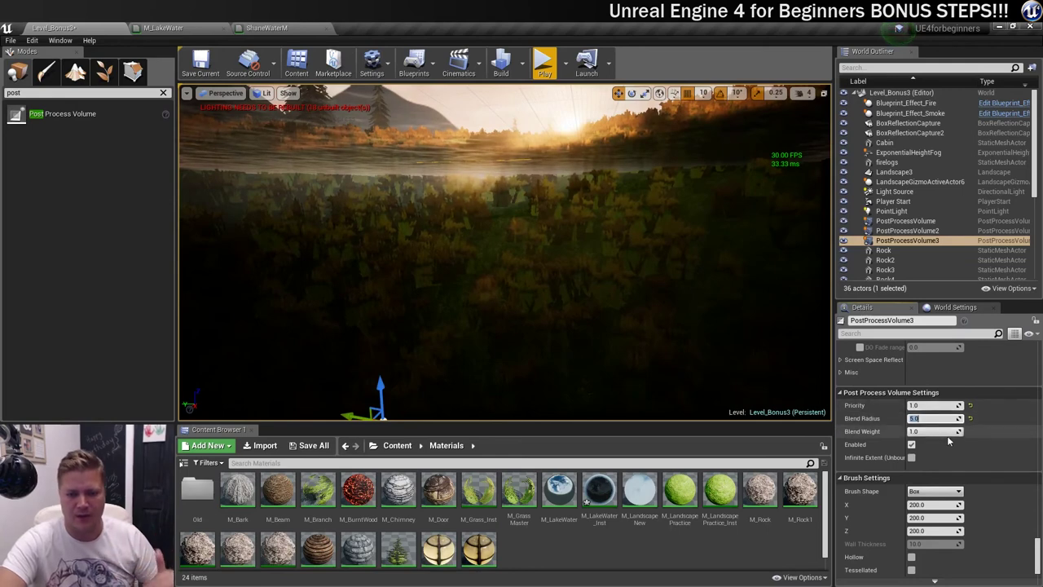
- Enable Scene Color Tint on the lake's post process volume and set it to a slightly darkened blue, about R 0.064, G 0.363, B 0.885
scroll(937, 424, "up", 5)
scroll(947, 438, "up", 3)
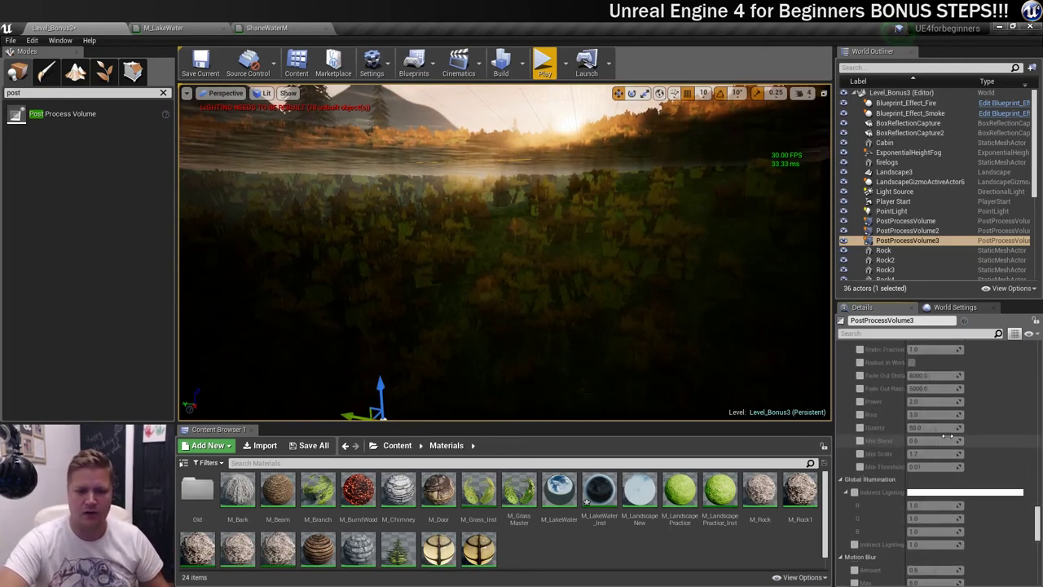
left_click_drag(1038, 513, 1038, 358)
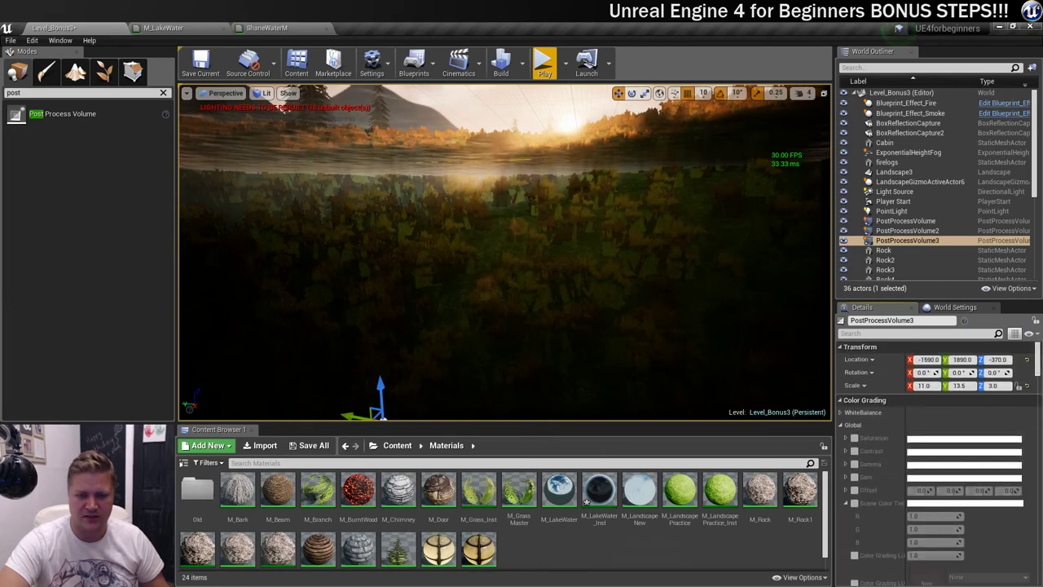
scroll(923, 412, "down", 2)
scroll(923, 412, "up", 2)
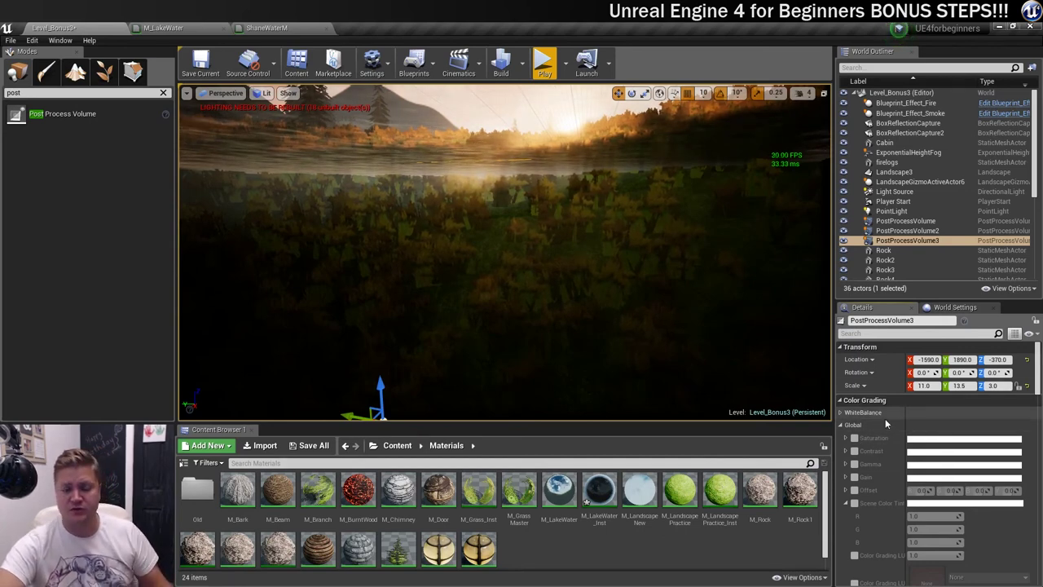
left_click(855, 502)
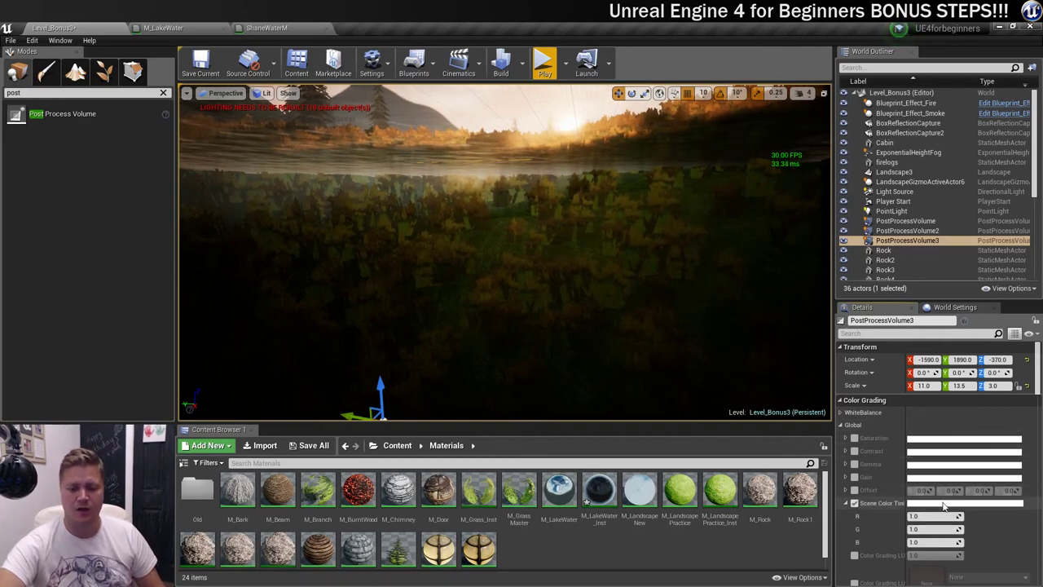
left_click(944, 504)
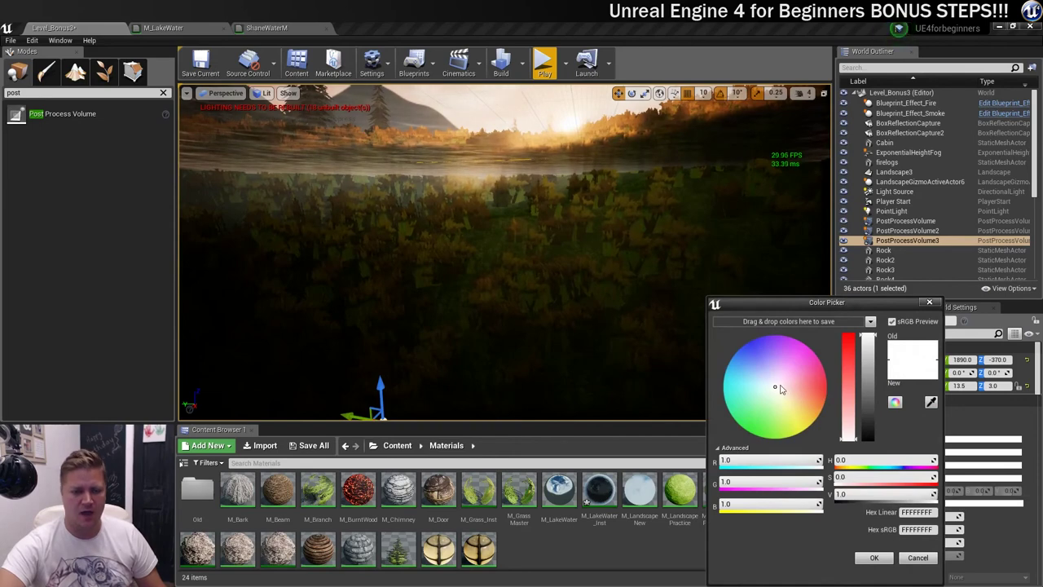
mouse_move(777, 390)
left_mouse_down()
mouse_move(740, 360)
mouse_move(755, 376)
mouse_move(762, 352)
mouse_move(758, 368)
mouse_move(758, 350)
mouse_move(736, 356)
left_mouse_up()
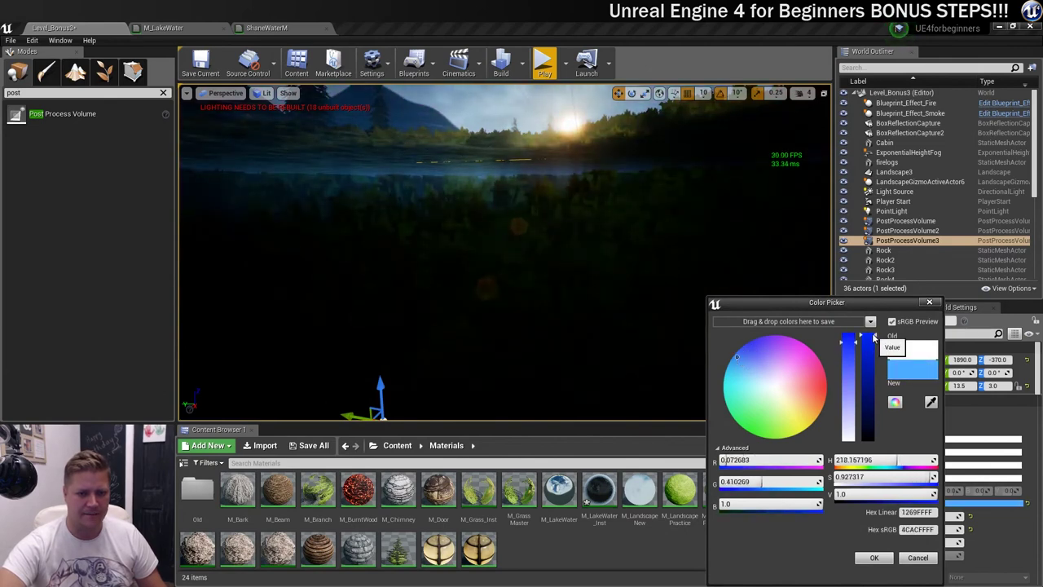
mouse_move(870, 339)
left_mouse_down()
mouse_move(869, 360)
mouse_move(863, 346)
left_mouse_up()
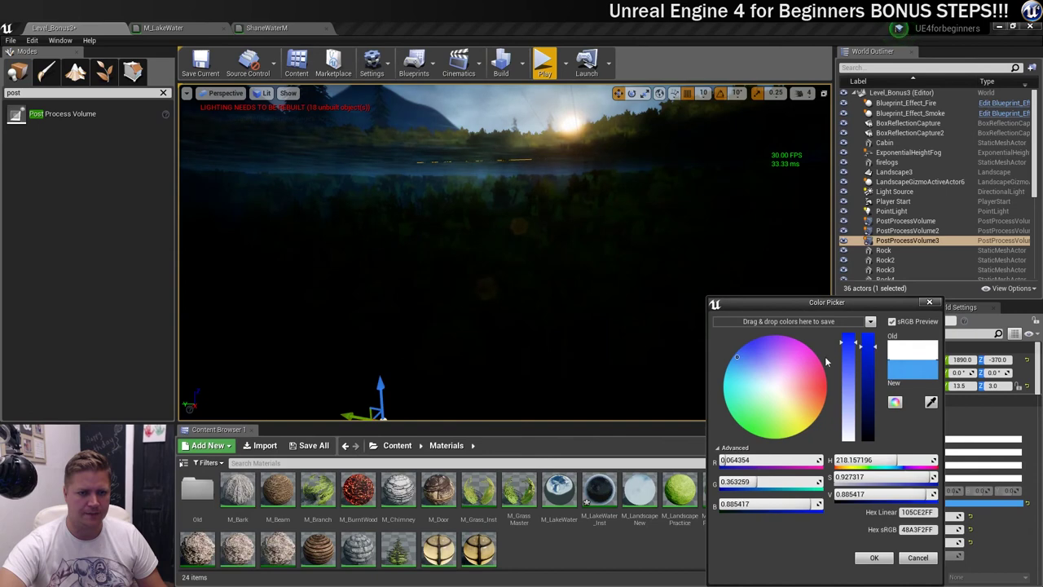
left_click(870, 558)
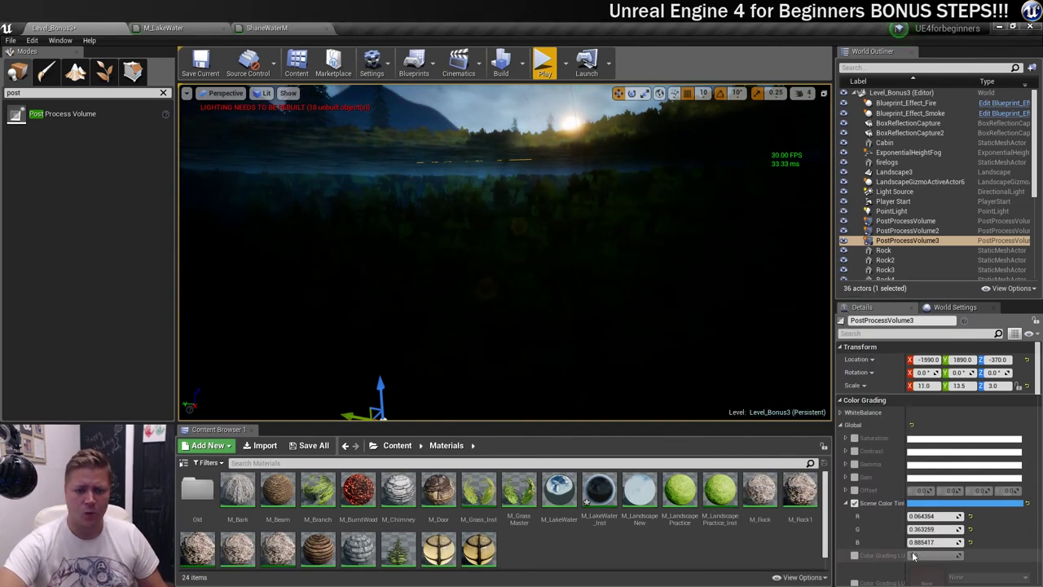
- Enable Chromatic Aberration in the lens image effects of the lake's post process volume and set it to about 3.19
scroll(916, 478, "down", 5)
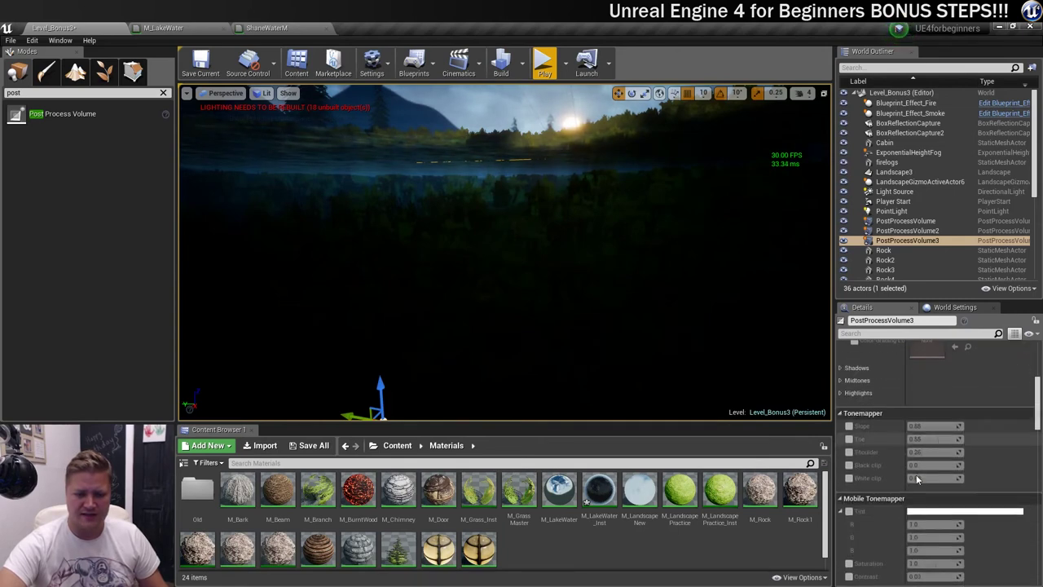
scroll(916, 476, "down", 5)
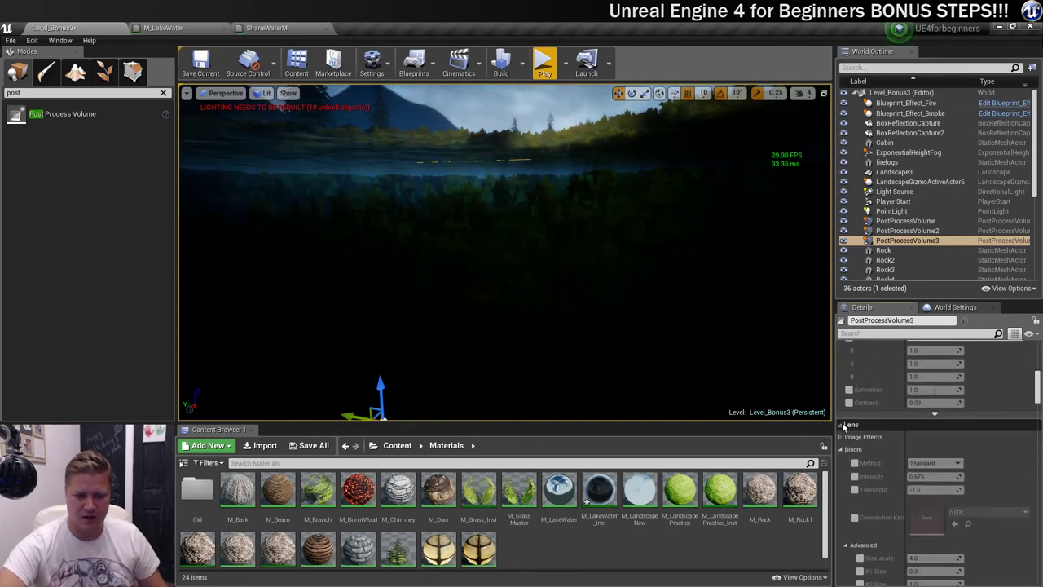
left_click(844, 424)
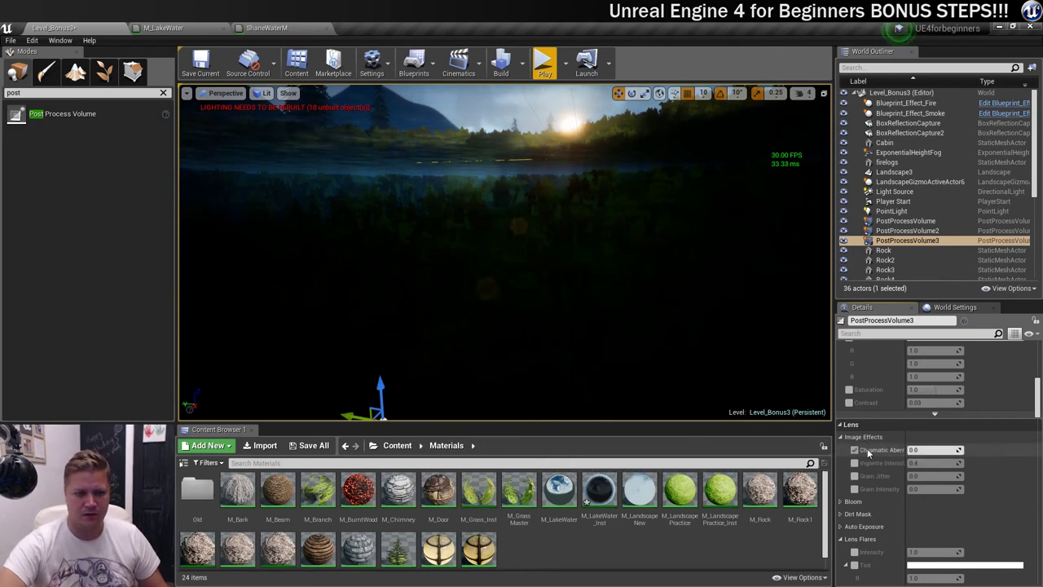
left_click_drag(913, 449, 945, 449)
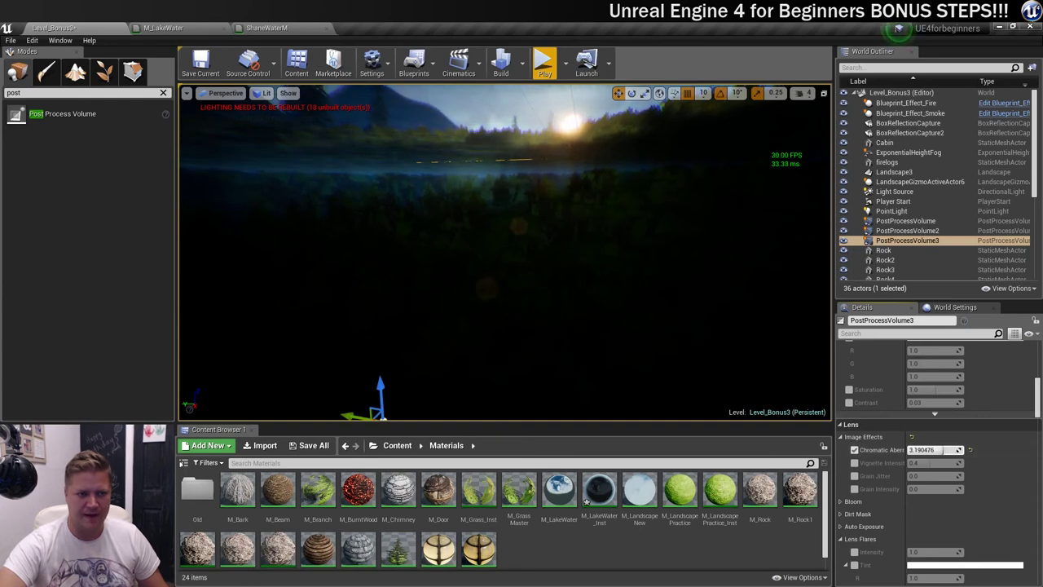
- Fine-tune the height of the lake's post process volume so its upper face matches the water surface
right_click_drag(572, 301, 572, 302)
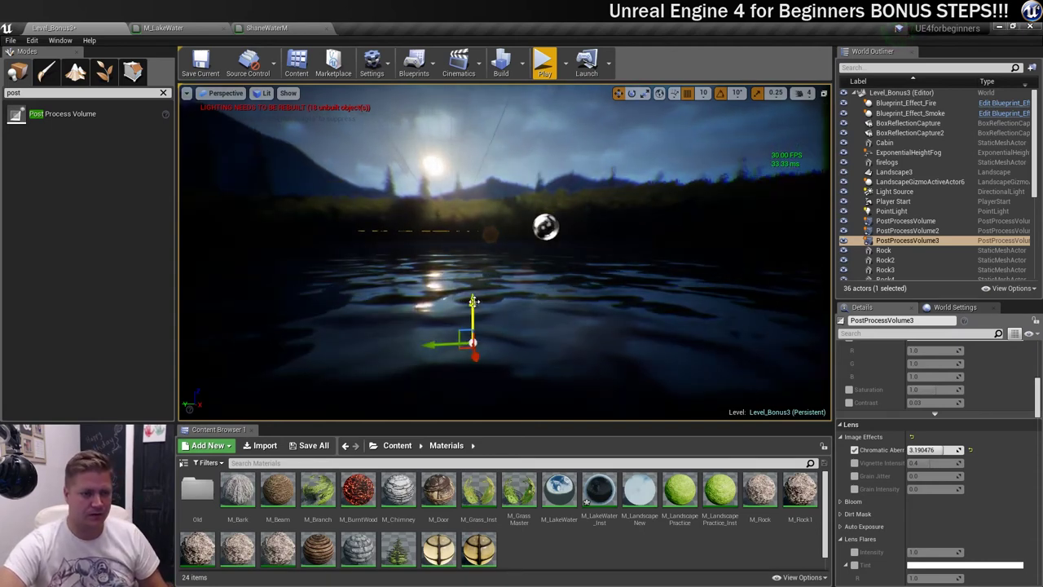
mouse_move(474, 301)
left_mouse_down()
mouse_move(475, 314)
mouse_move(473, 305)
left_mouse_up()
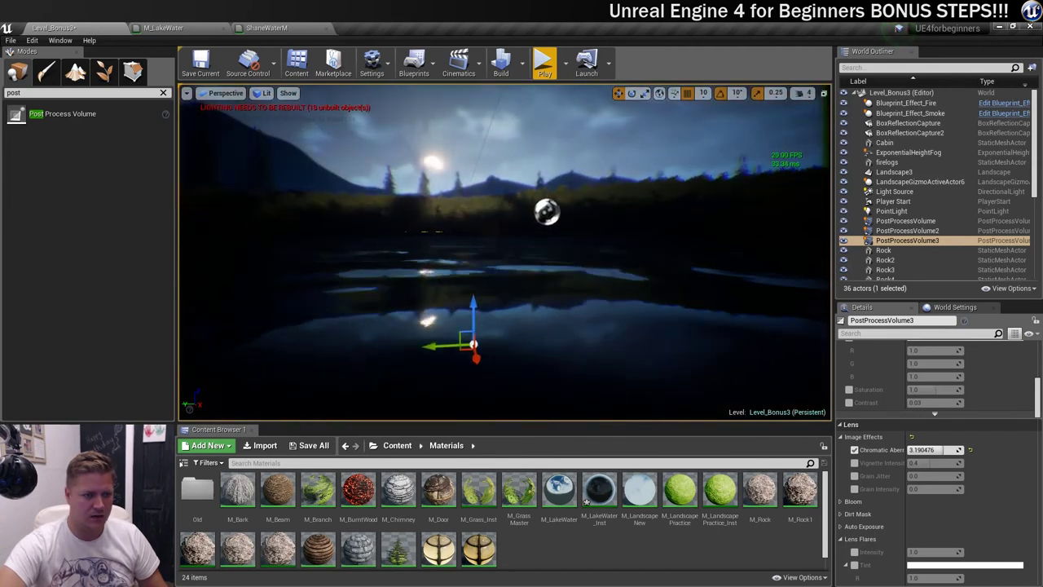
middle_click_drag(473, 306, 473, 312)
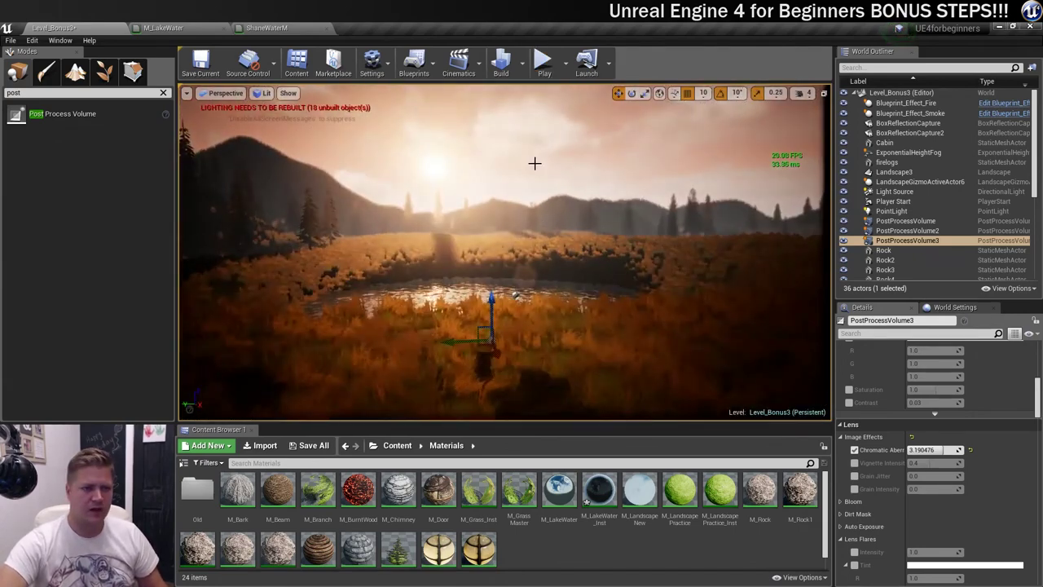
- Play the level and walk into the lake to check the underwater effect, ending the play session underwater
left_click(542, 65)
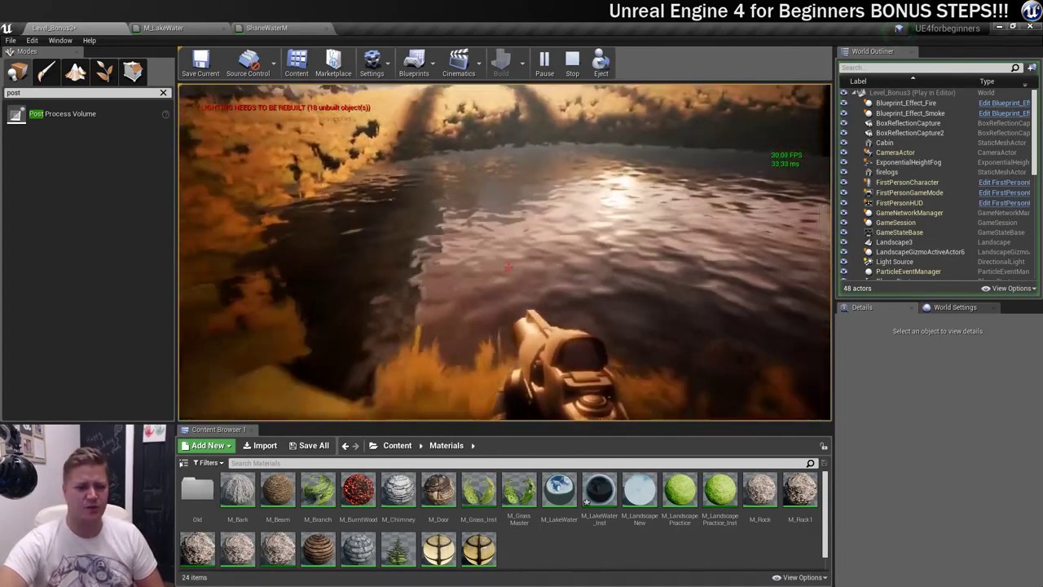
key("w")
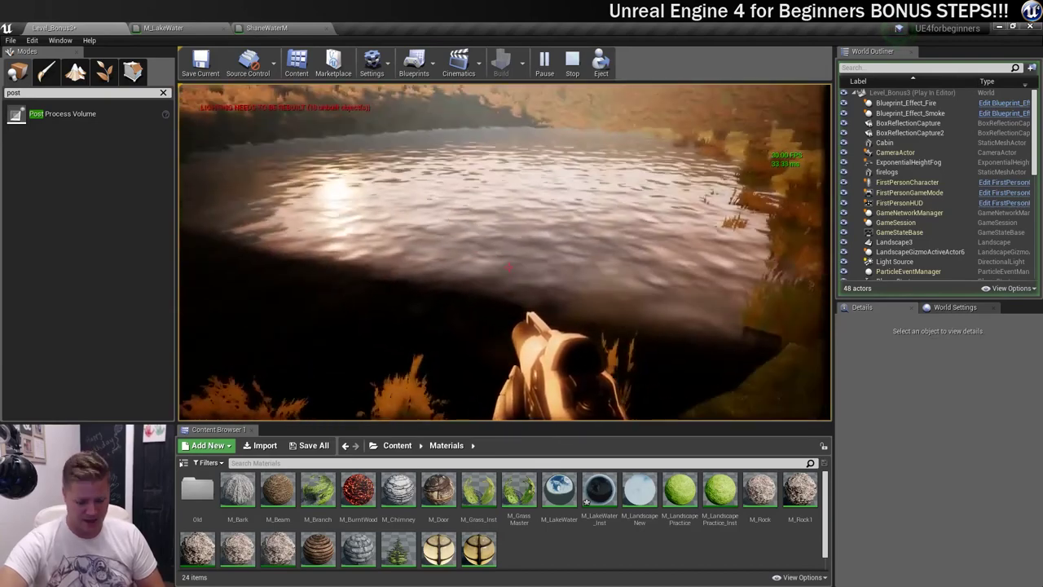
key("w")
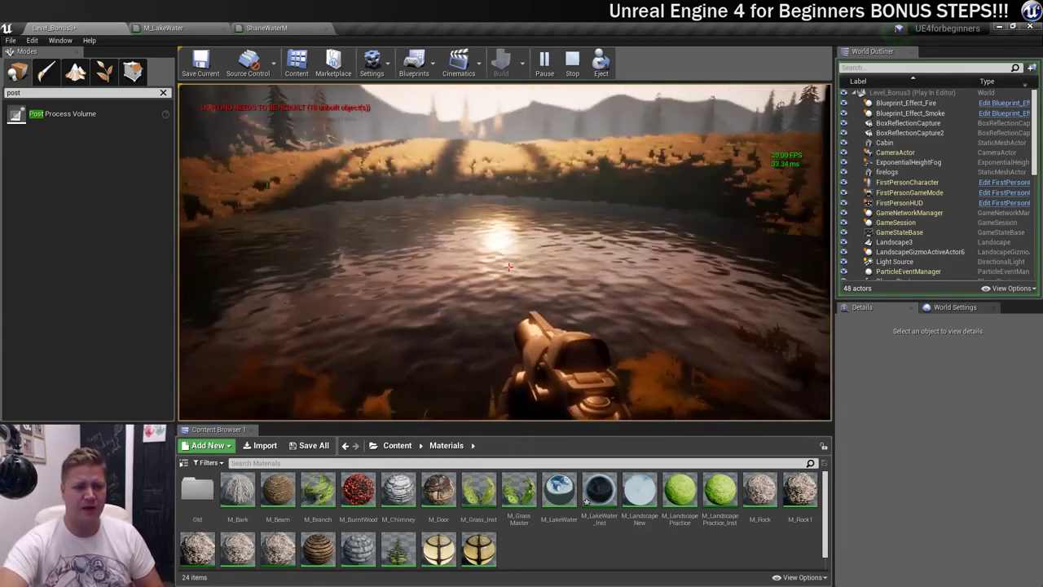
key("w")
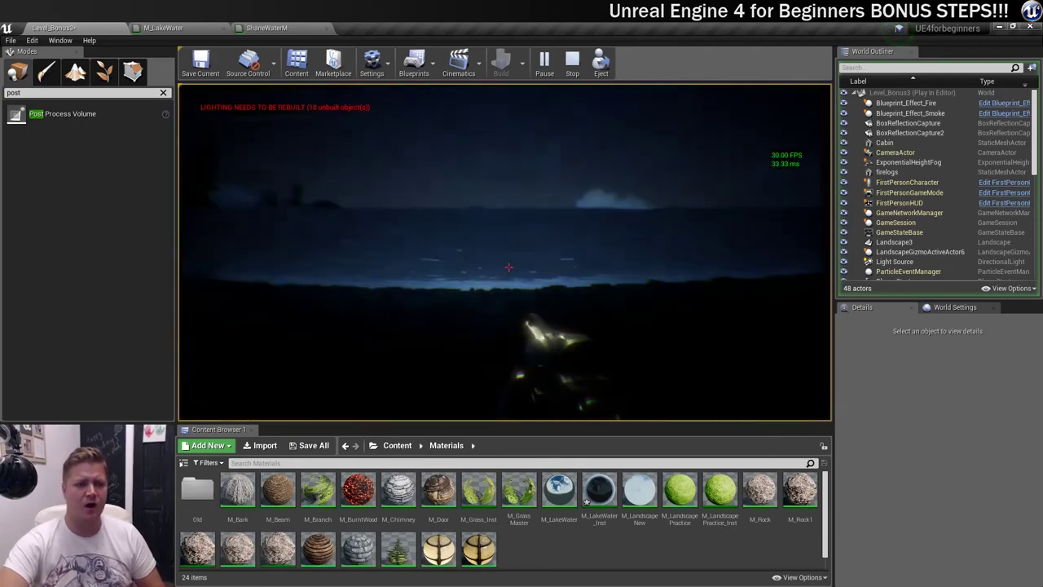
key("Escape")
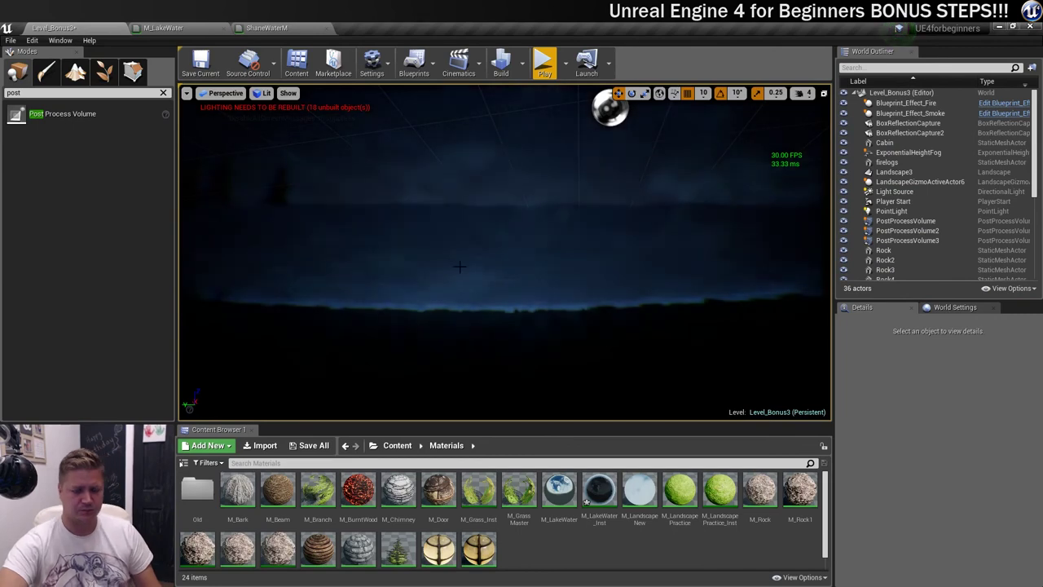
- Open the M_LakeWater_Inst material instance and resize its window so the underwater view stays visible beside its parameters
double_click(605, 489)
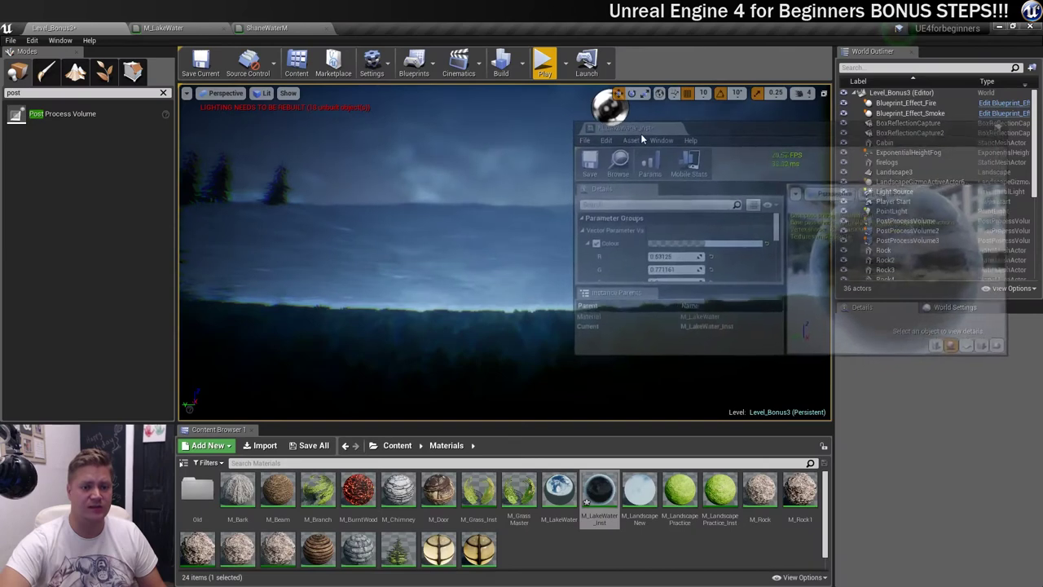
left_click_drag(640, 133, 673, 363)
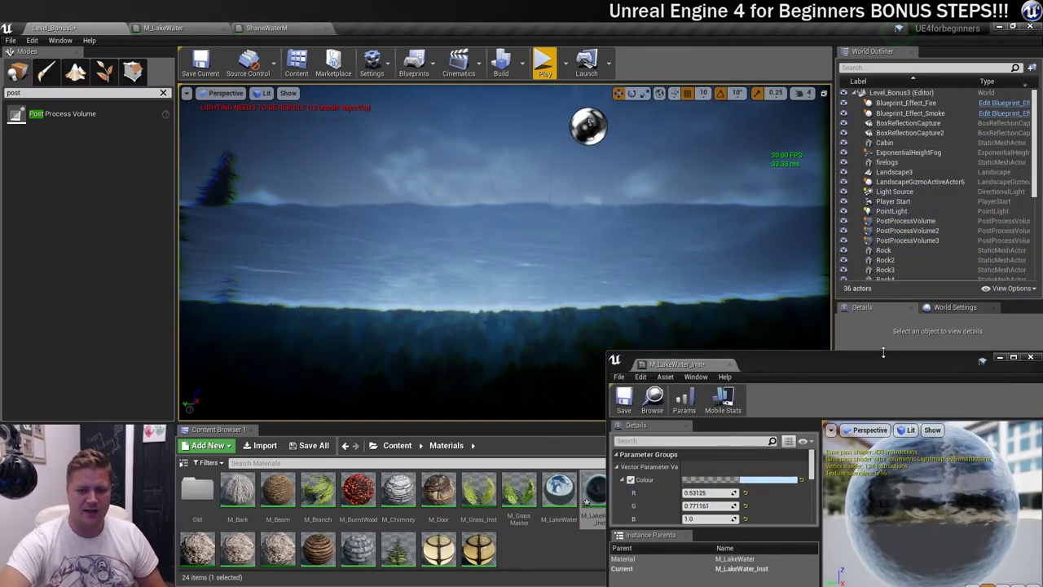
left_click_drag(885, 354, 864, 221)
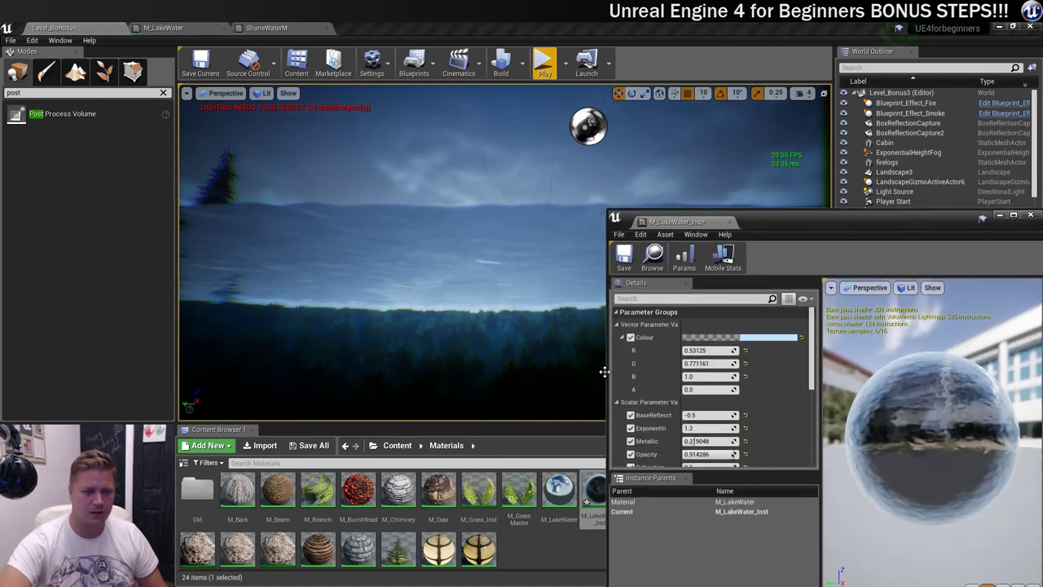
left_click_drag(606, 368, 723, 377)
- Try a slightly higher exponent on the lake water instance, undo it, and try an Opacity of 1.0 from underwater
scroll(741, 383, "down", 2)
mouse_move(802, 363)
left_mouse_down()
mouse_move(819, 362)
mouse_move(783, 363)
mouse_move(815, 376)
left_mouse_up()
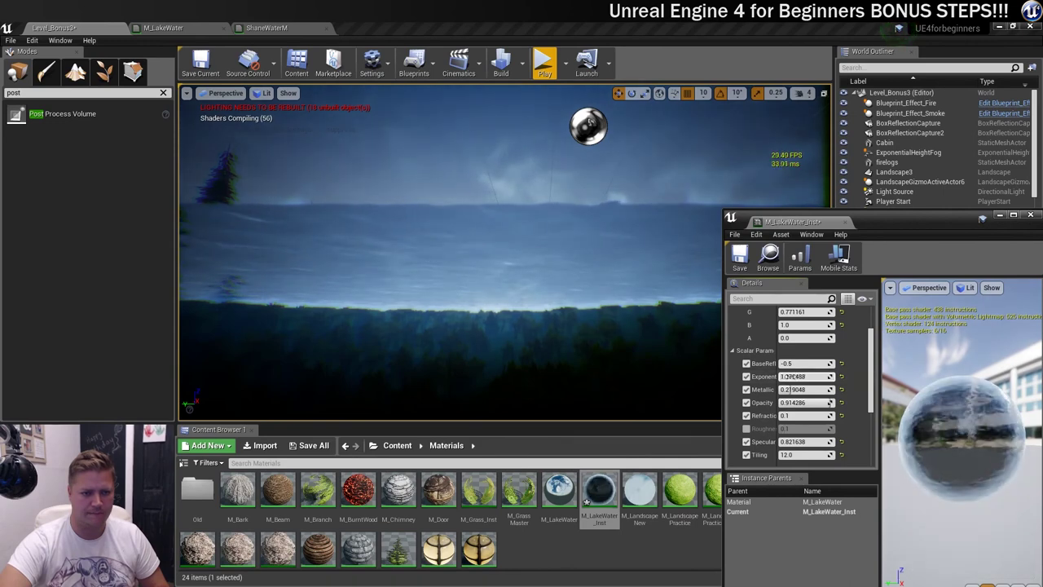
key("ctrl+z")
left_click_drag(787, 402, 797, 402)
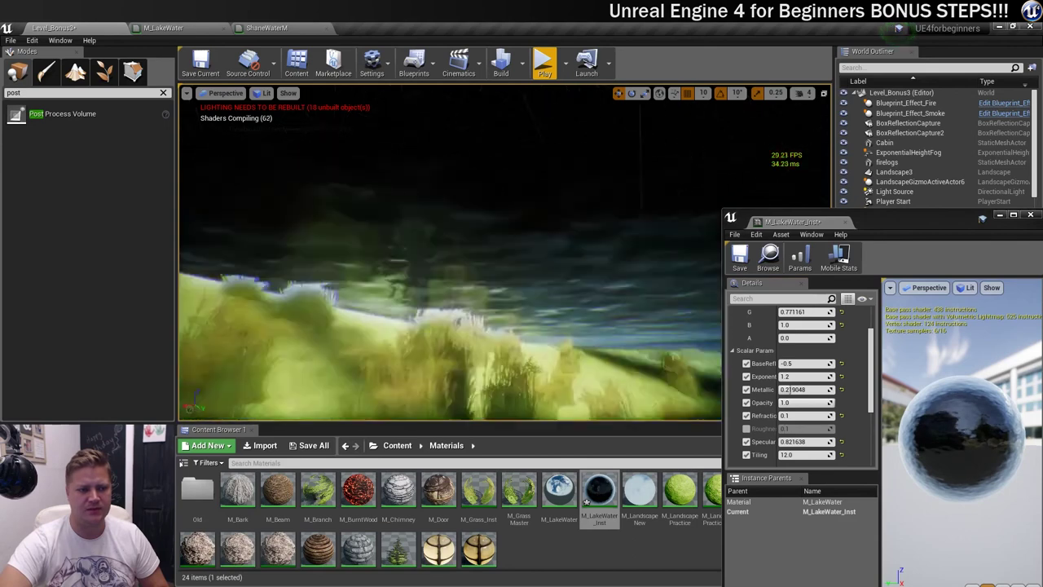
right_click_drag(509, 310, 509, 277)
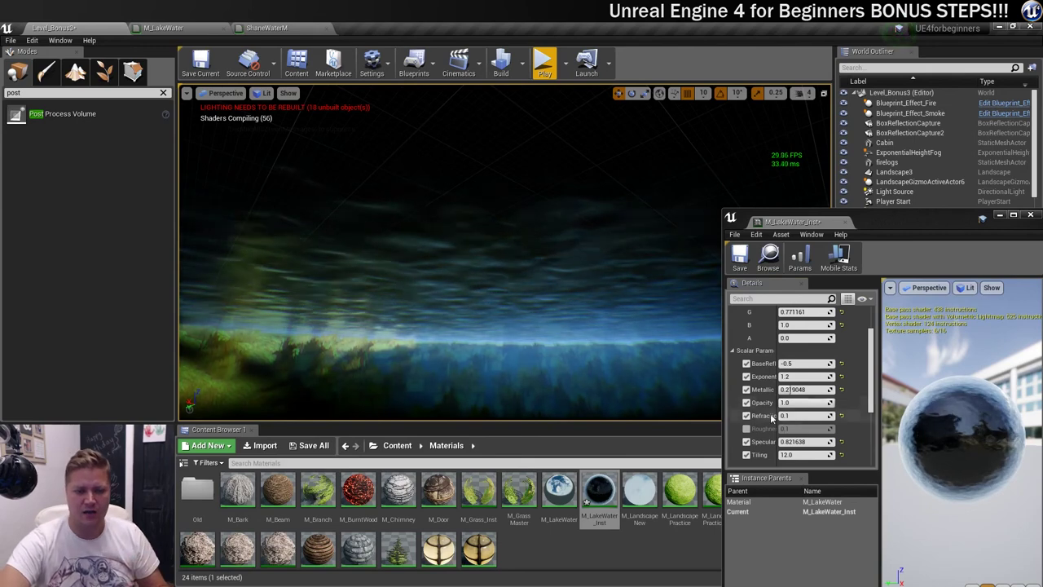
- Return the lake water instance's Opacity to 0.914286 and set its Refraction to about 1.28
mouse_move(805, 402)
left_mouse_down()
mouse_move(790, 402)
mouse_move(847, 415)
mouse_move(820, 415)
left_mouse_up()
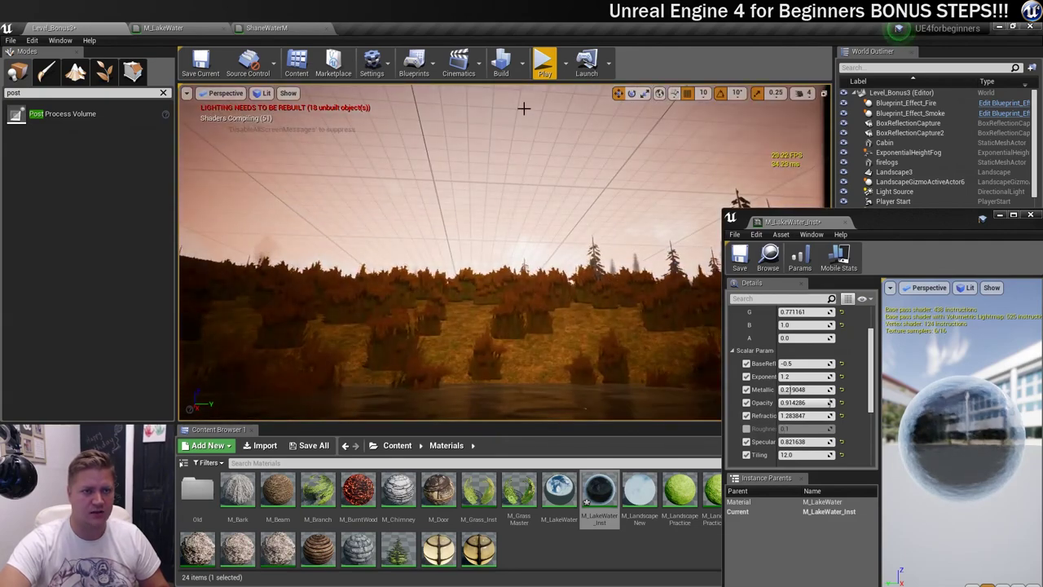
right_click_drag(492, 303, 492, 281)
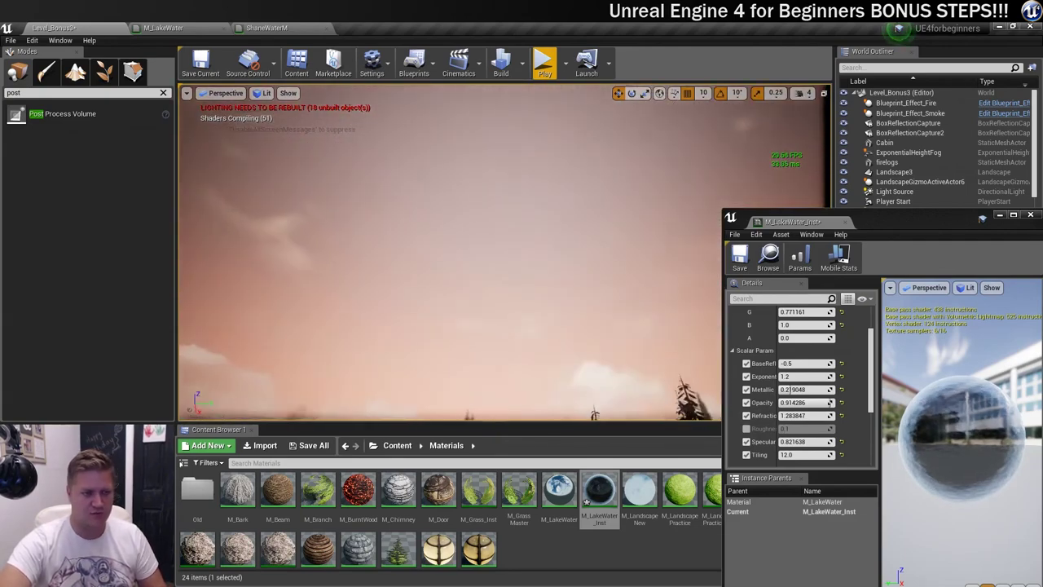
- Play the level and walk through the lake to check the changed refraction from above and below the surface
left_click(544, 62)
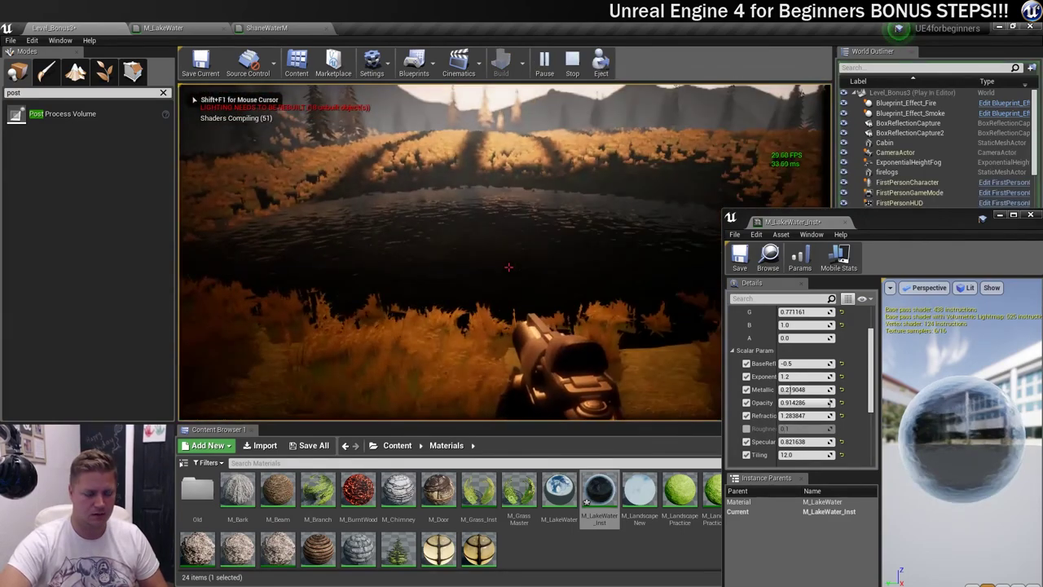
key("w")
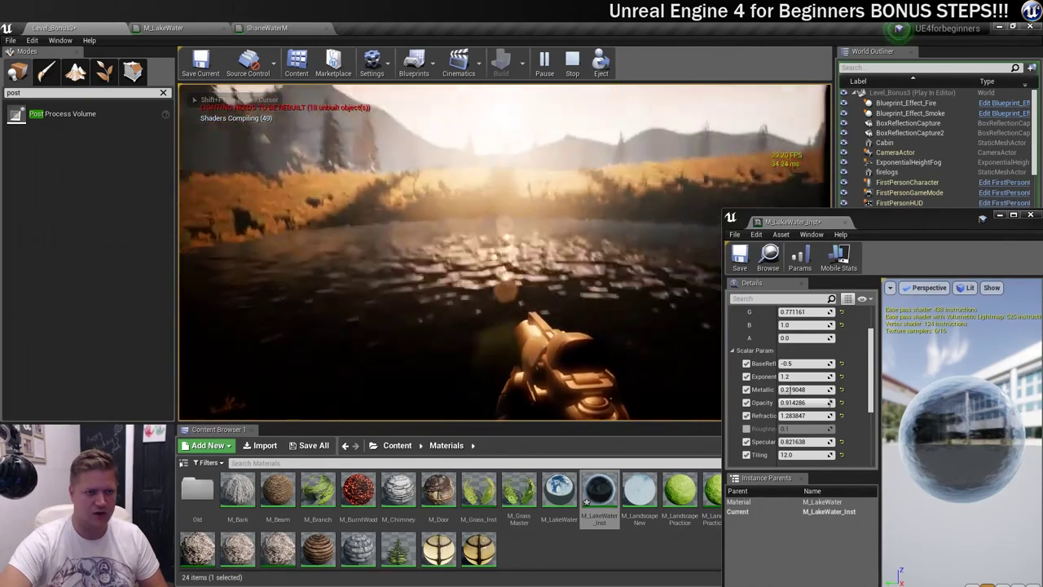
key("w")
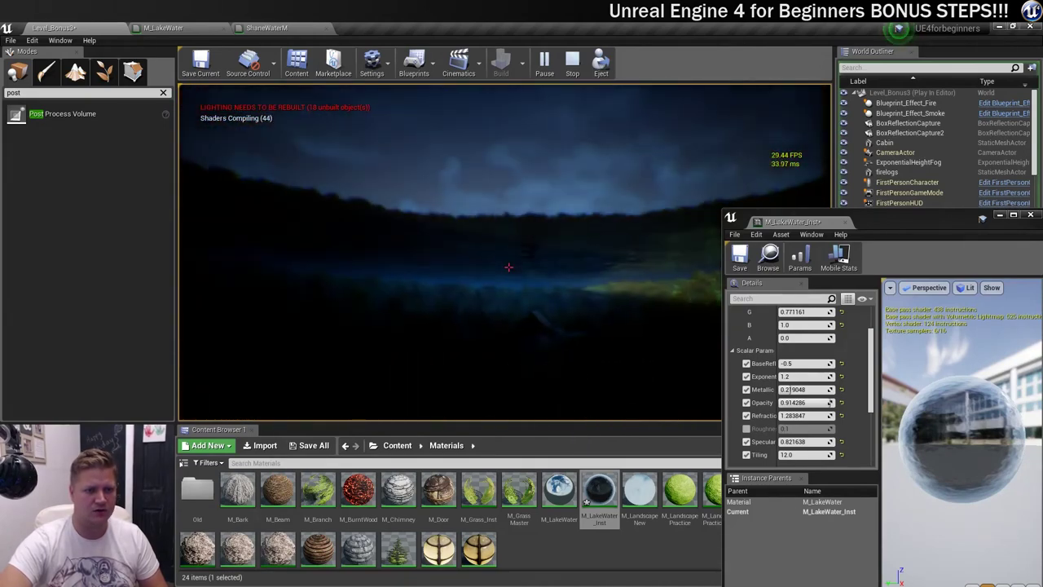
key("w")
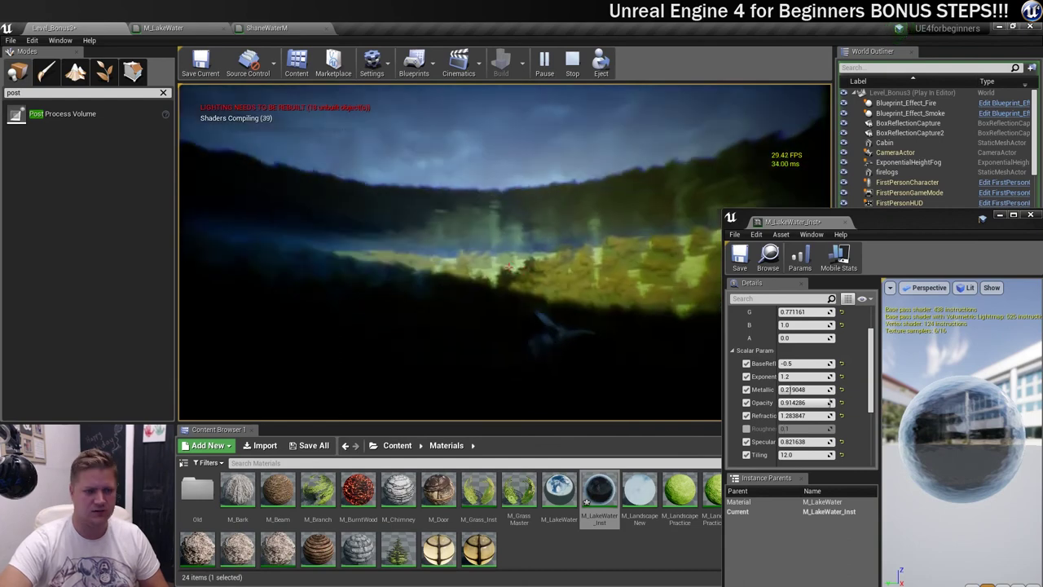
key("s")
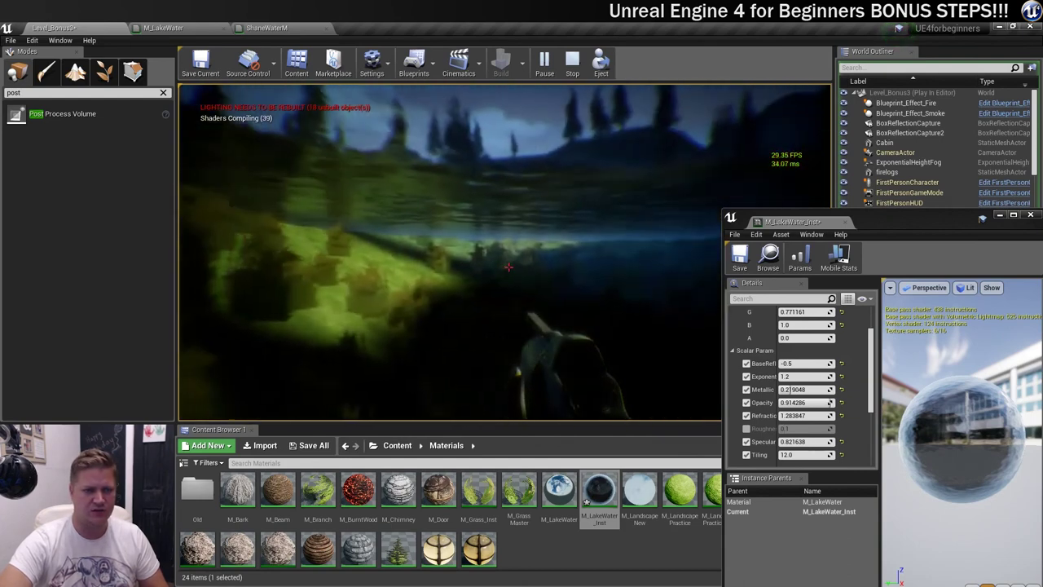
key("w")
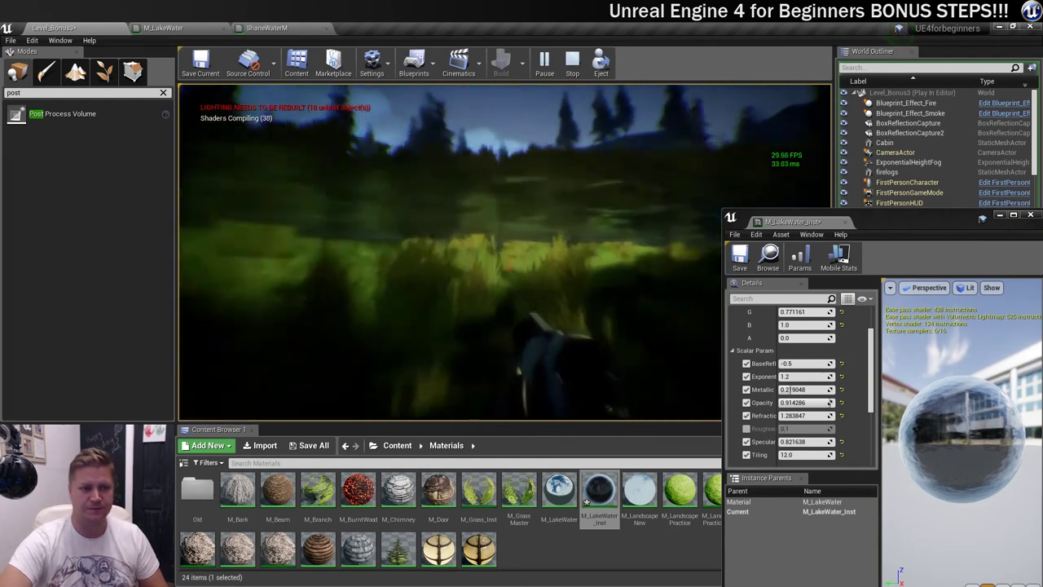
key("s")
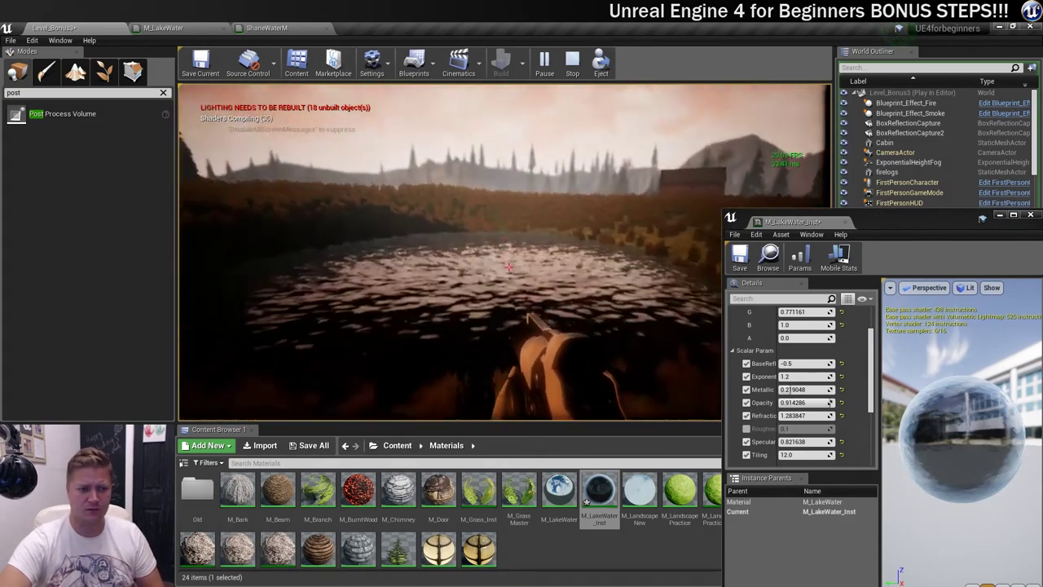